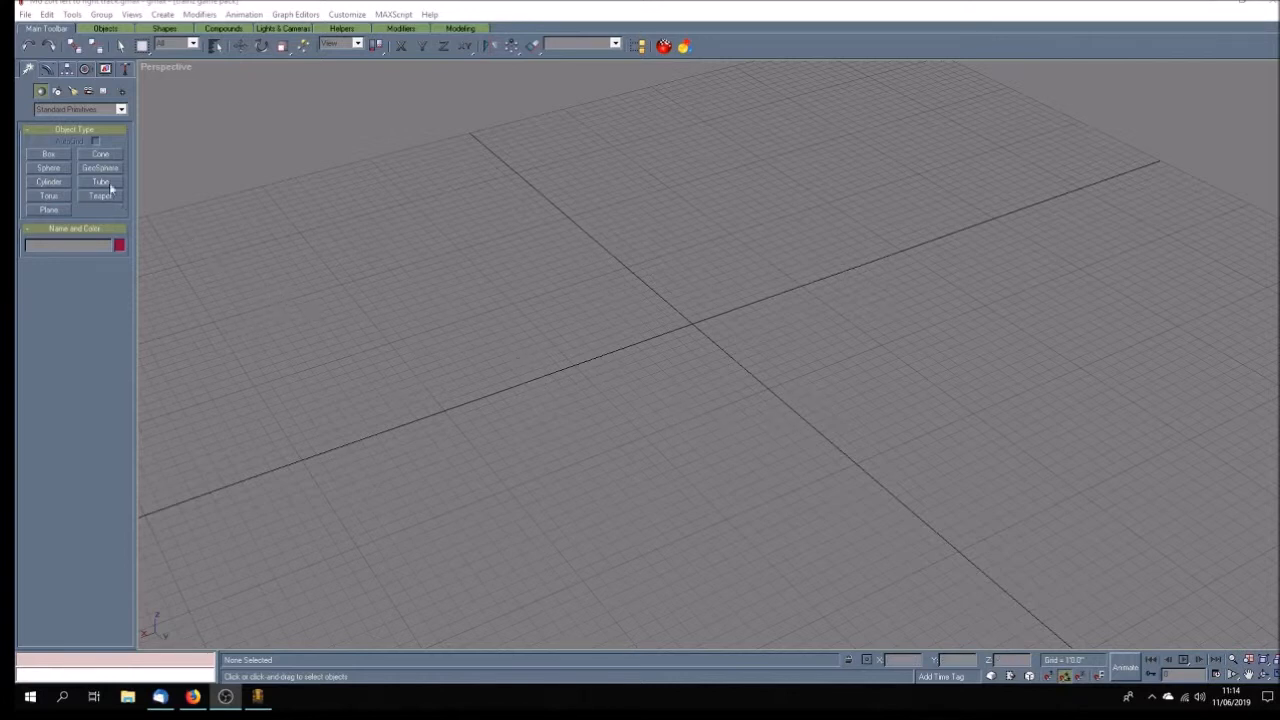
- Create an upright rectangular box near the centre of the grid in the perspective view
left_click(50, 155)
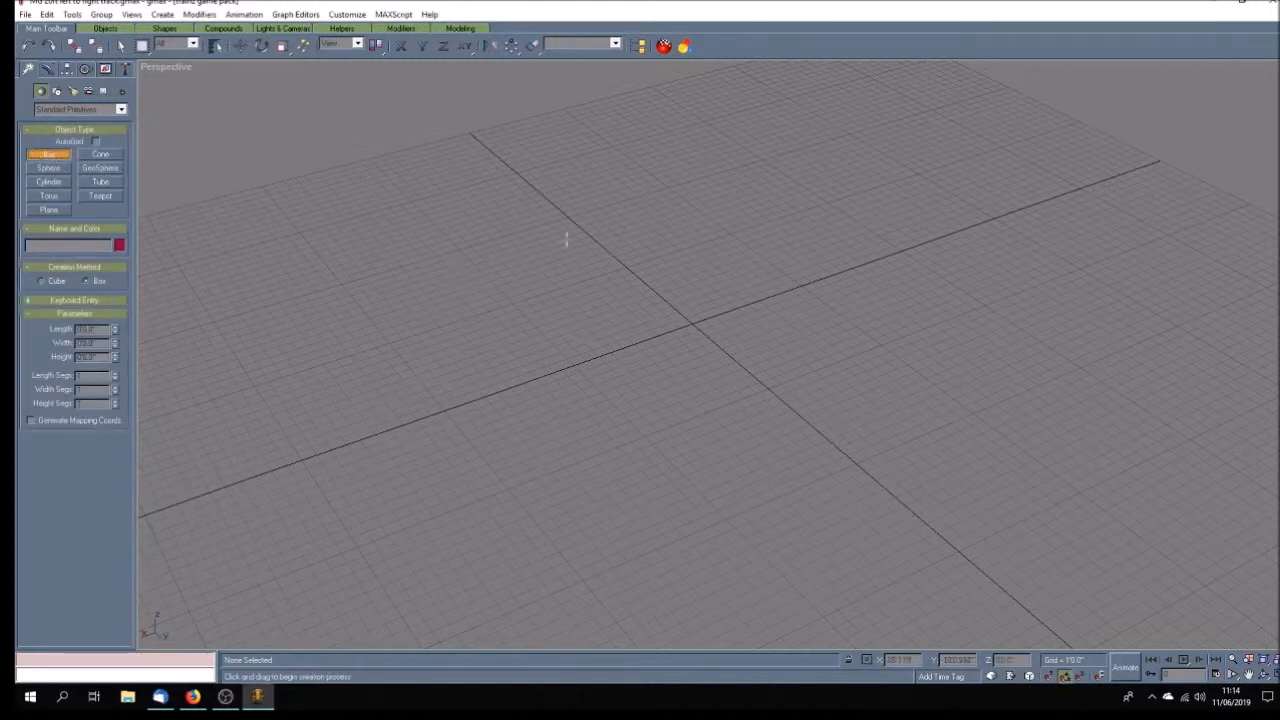
left_click_drag(591, 266, 686, 303)
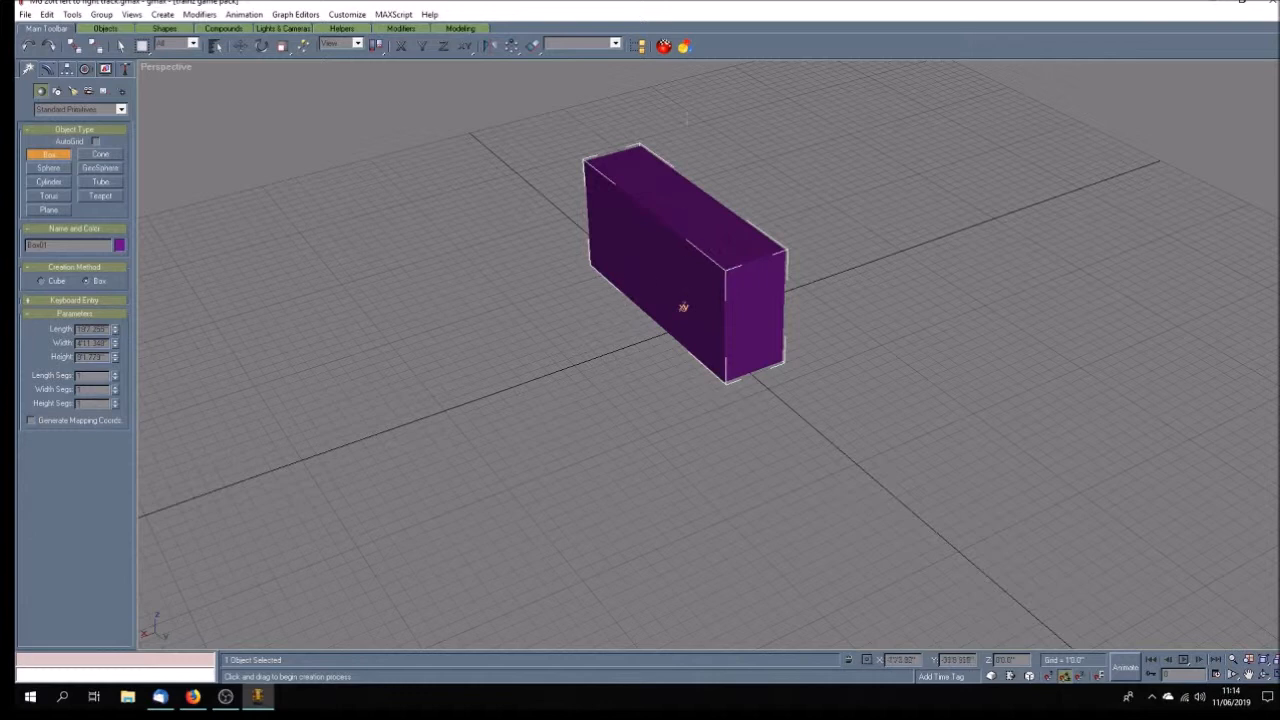
- Check the ballast material's diffuse and opacity maps in the Material Navigator, and assign the material to the box
left_click(683, 47)
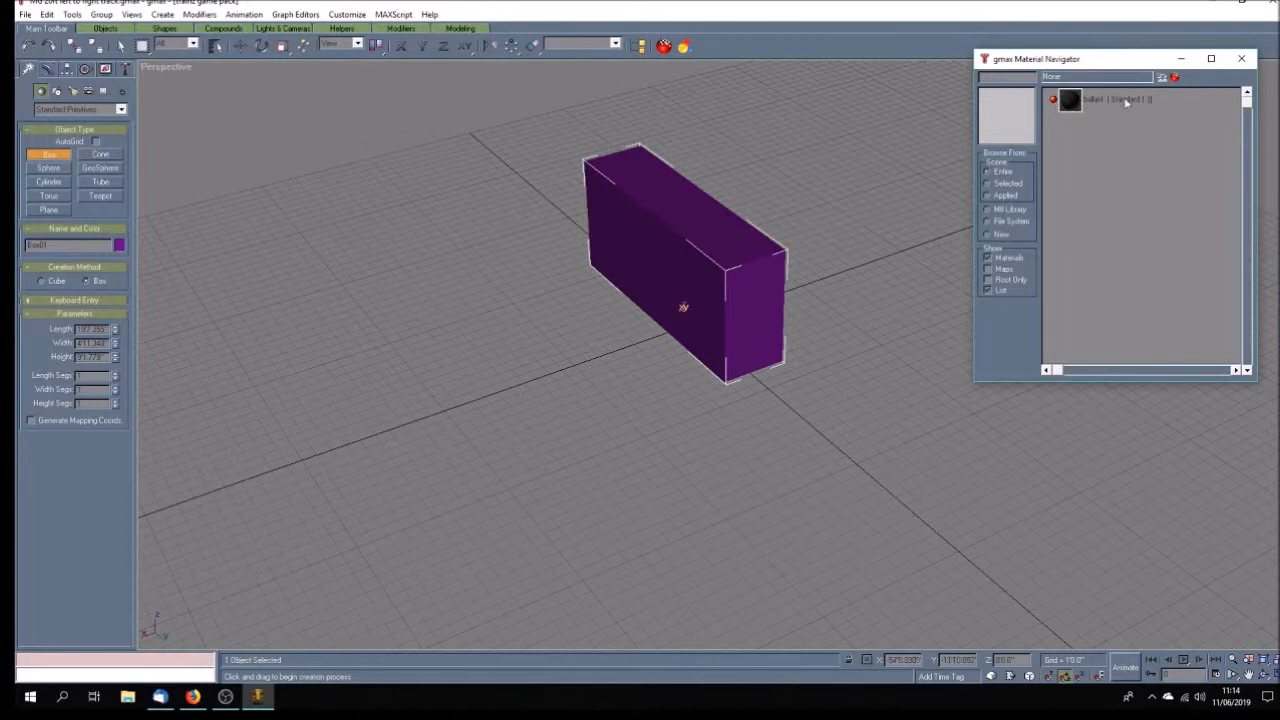
left_click(988, 271)
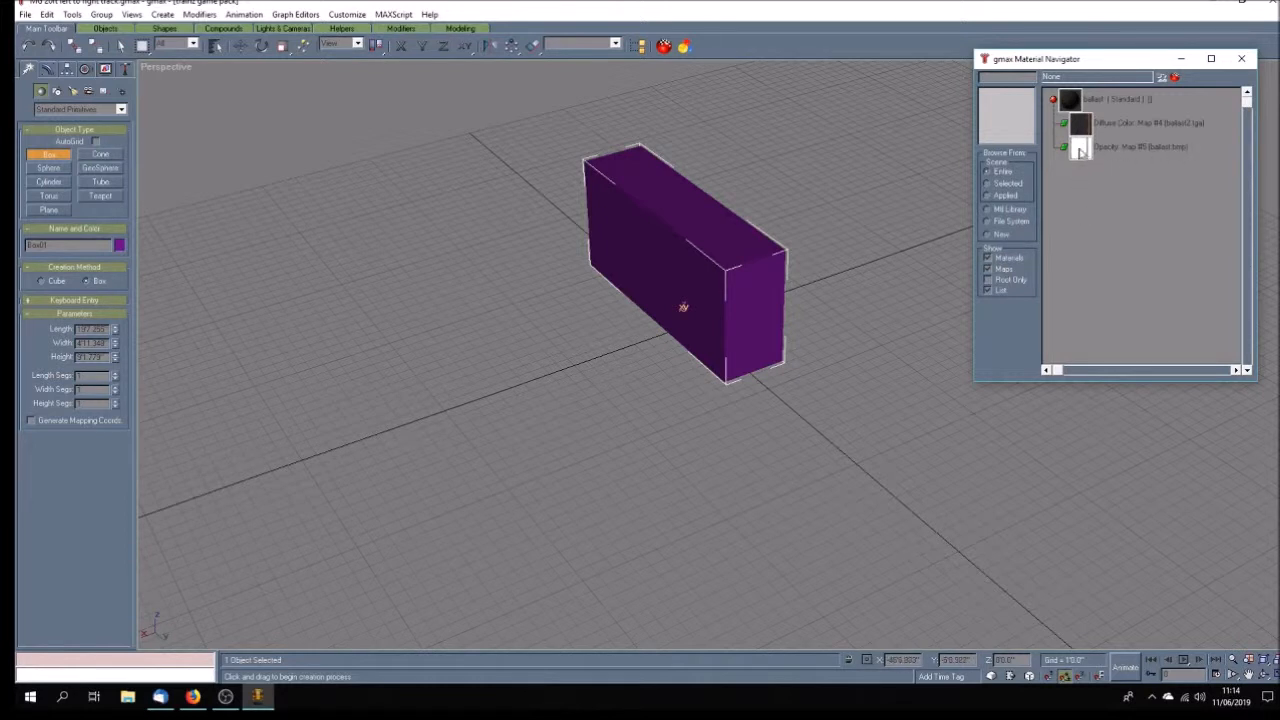
left_click_drag(1084, 153, 1078, 133)
left_click(987, 270)
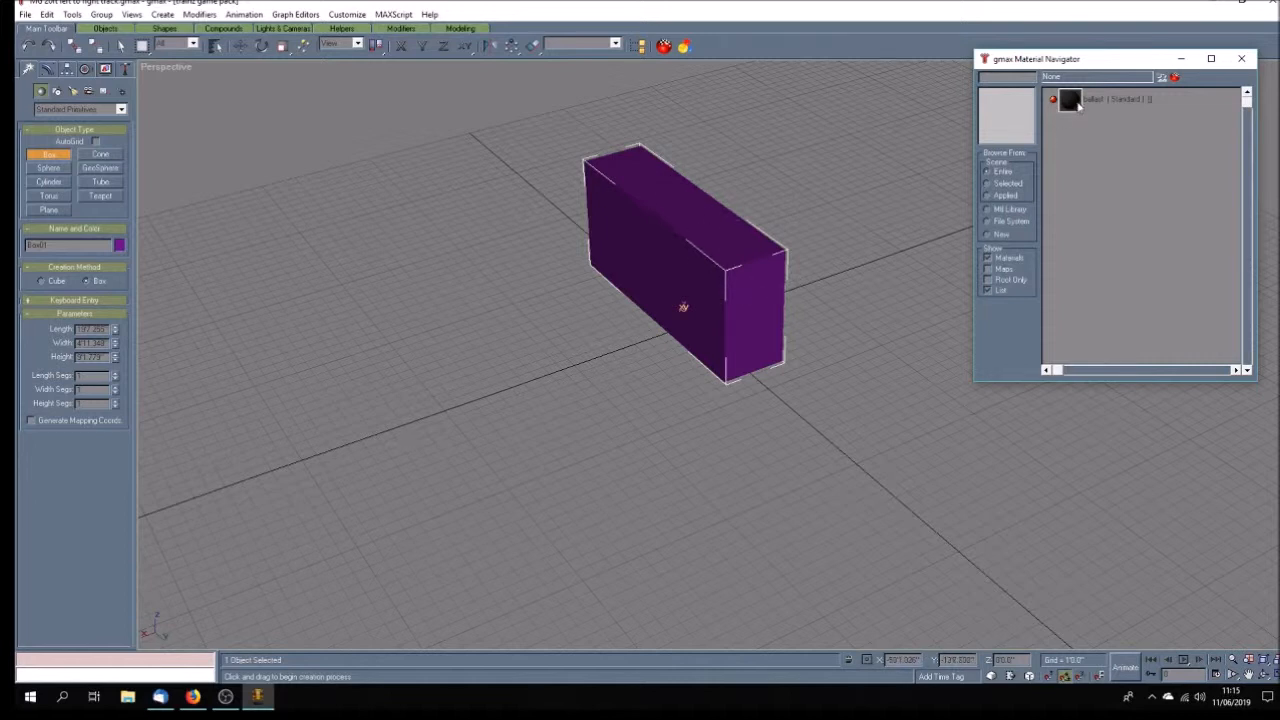
left_click(1078, 104)
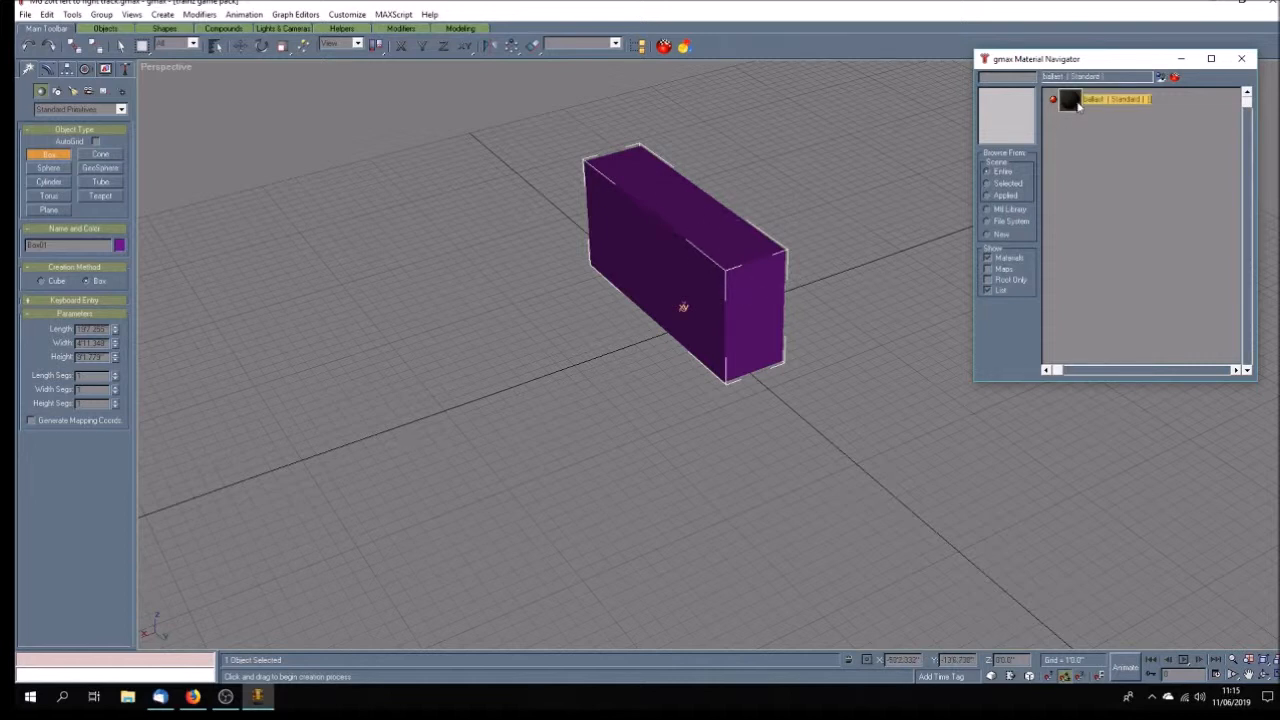
left_click(1163, 80)
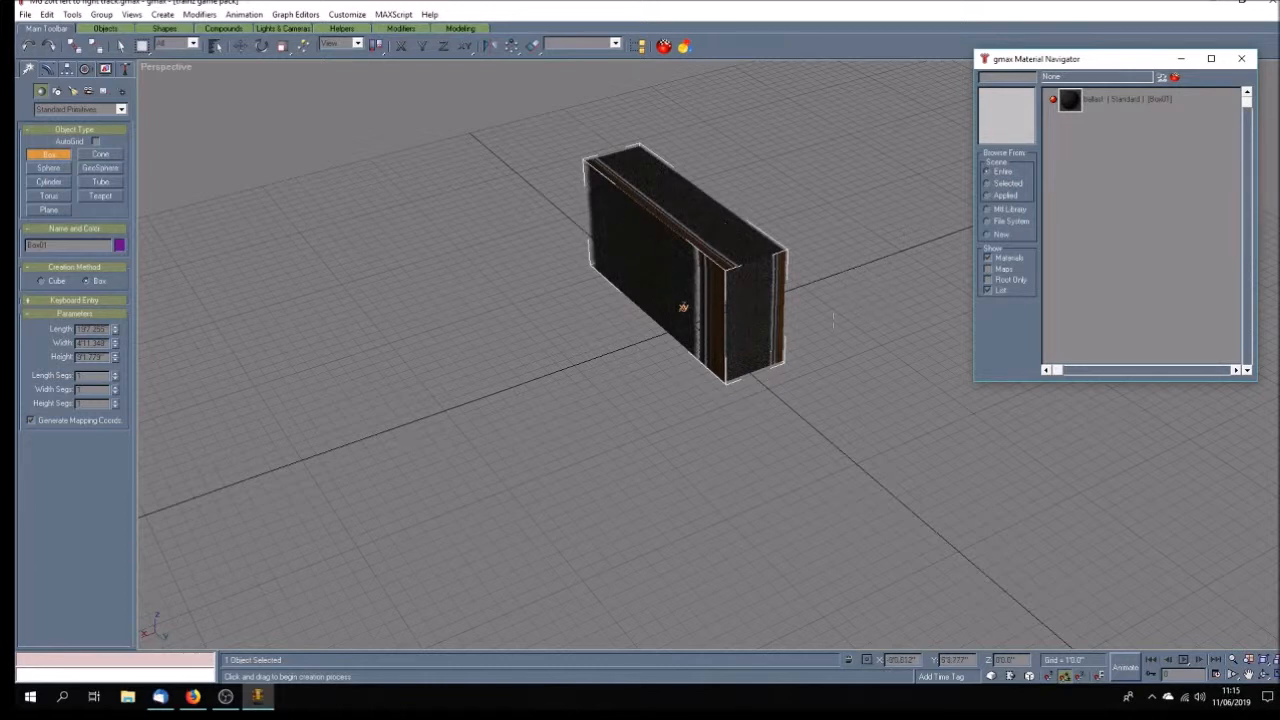
- Open the ballast material for editing and inspect the bitmap file behind its diffuse color map
left_click(1126, 100)
double_click(1129, 100)
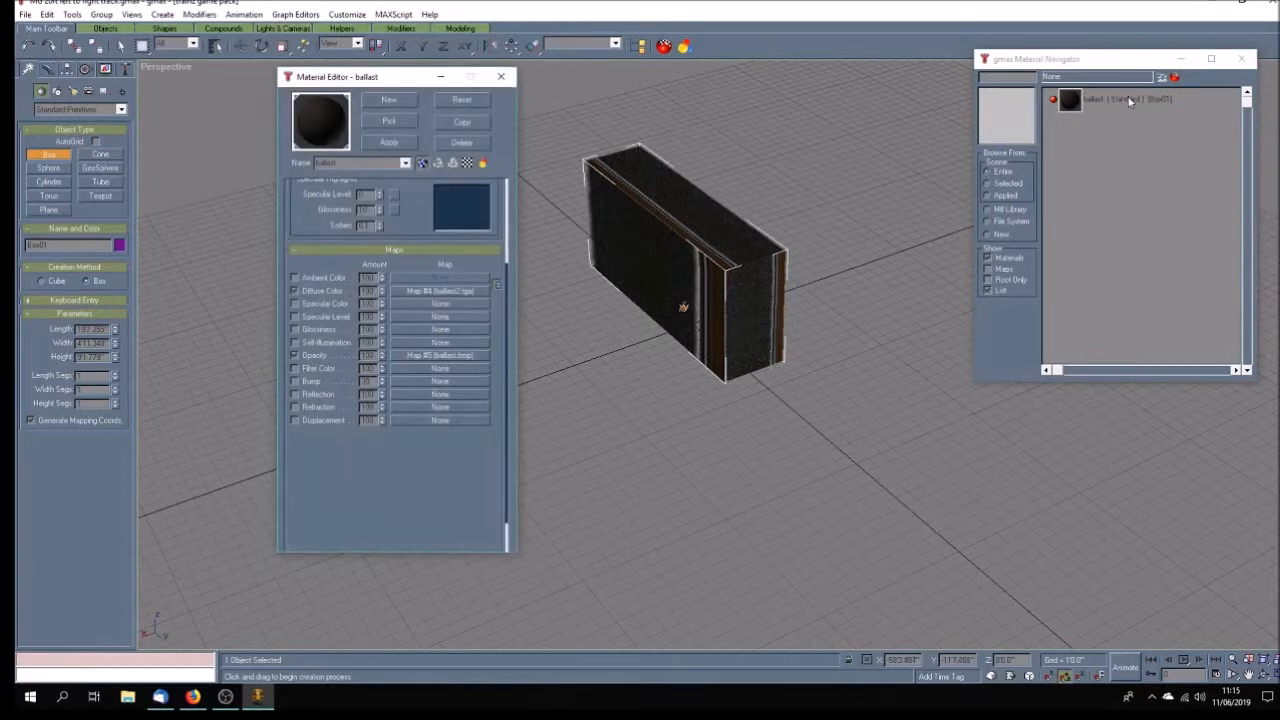
left_click(468, 291)
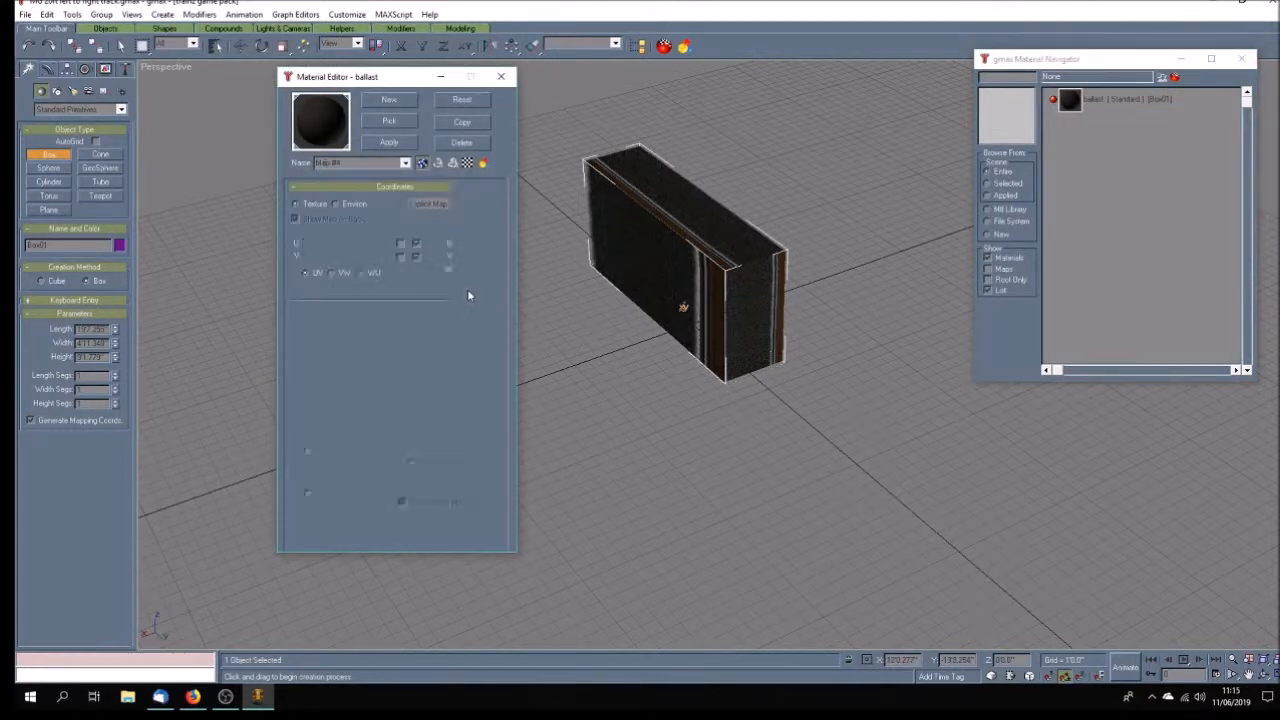
left_click(474, 342)
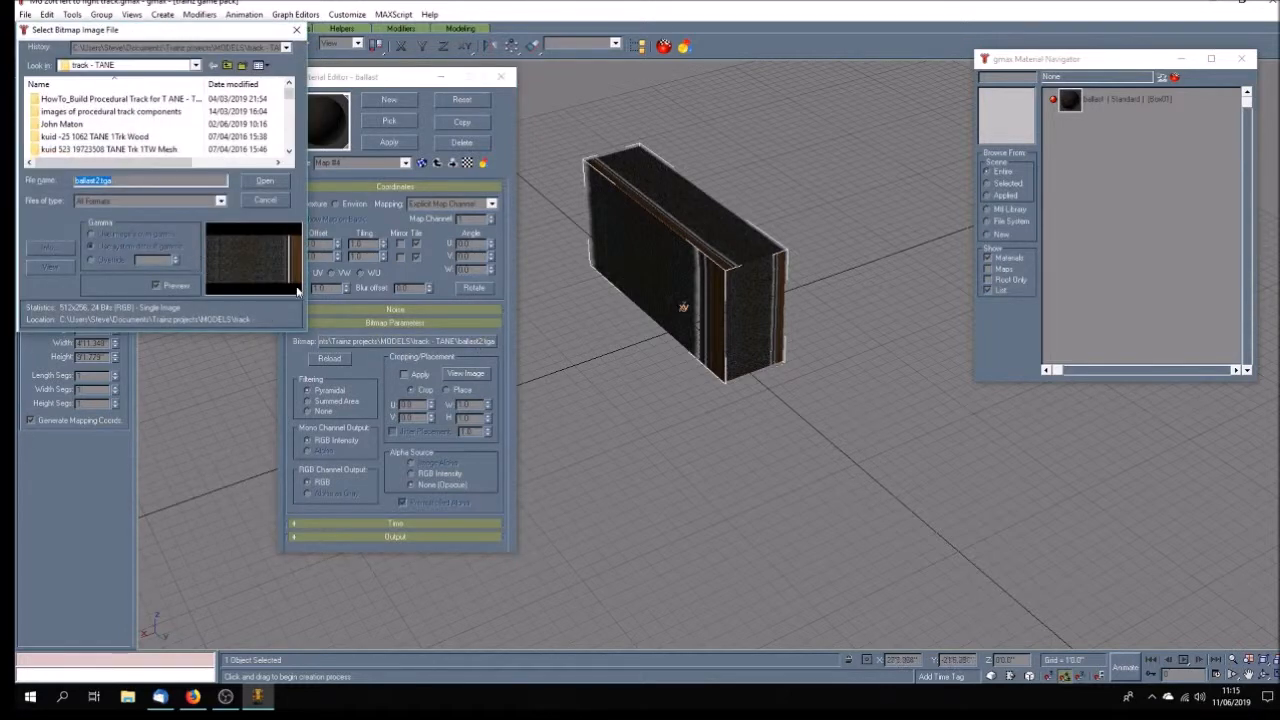
left_click_drag(293, 96, 288, 140)
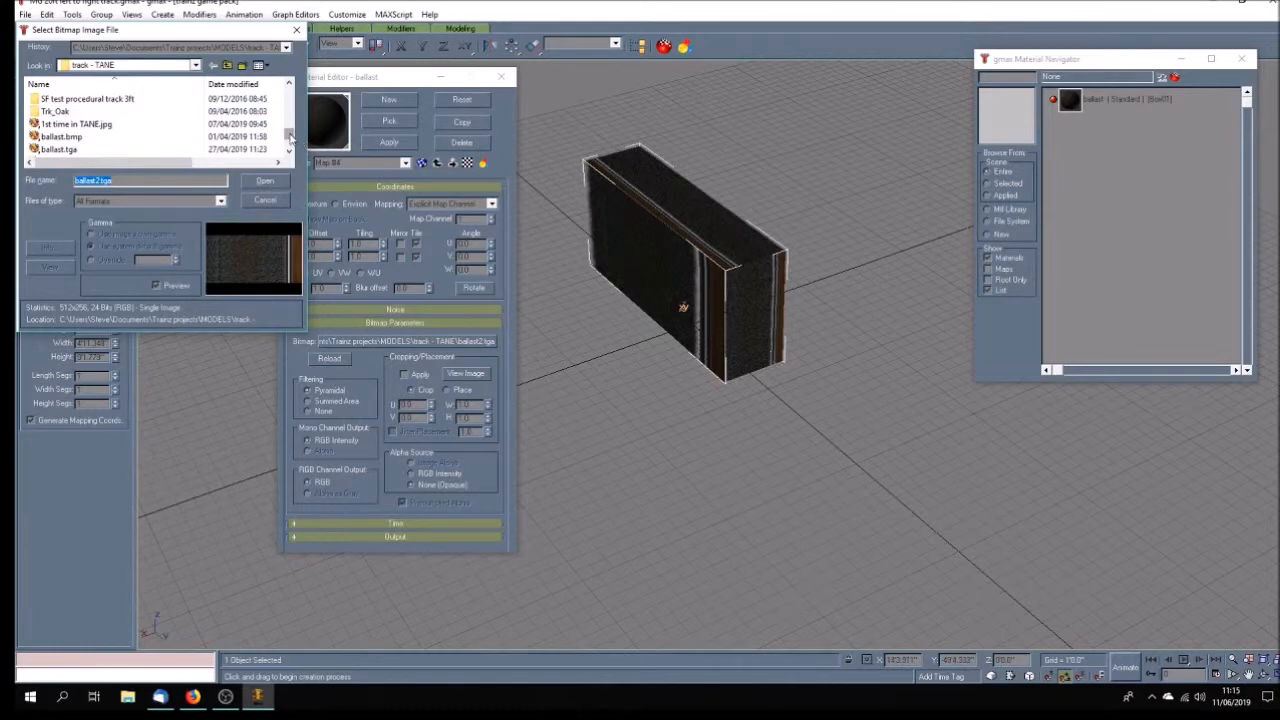
scroll(290, 137, "down", 1)
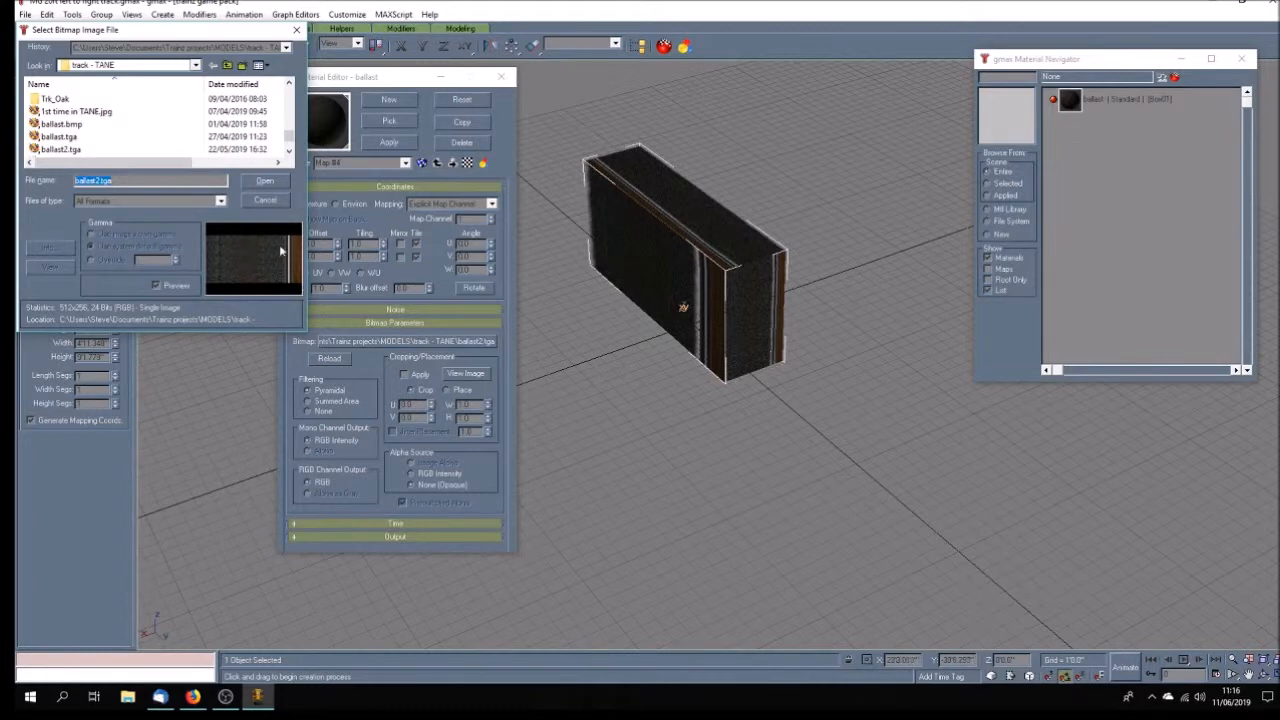
left_click(276, 202)
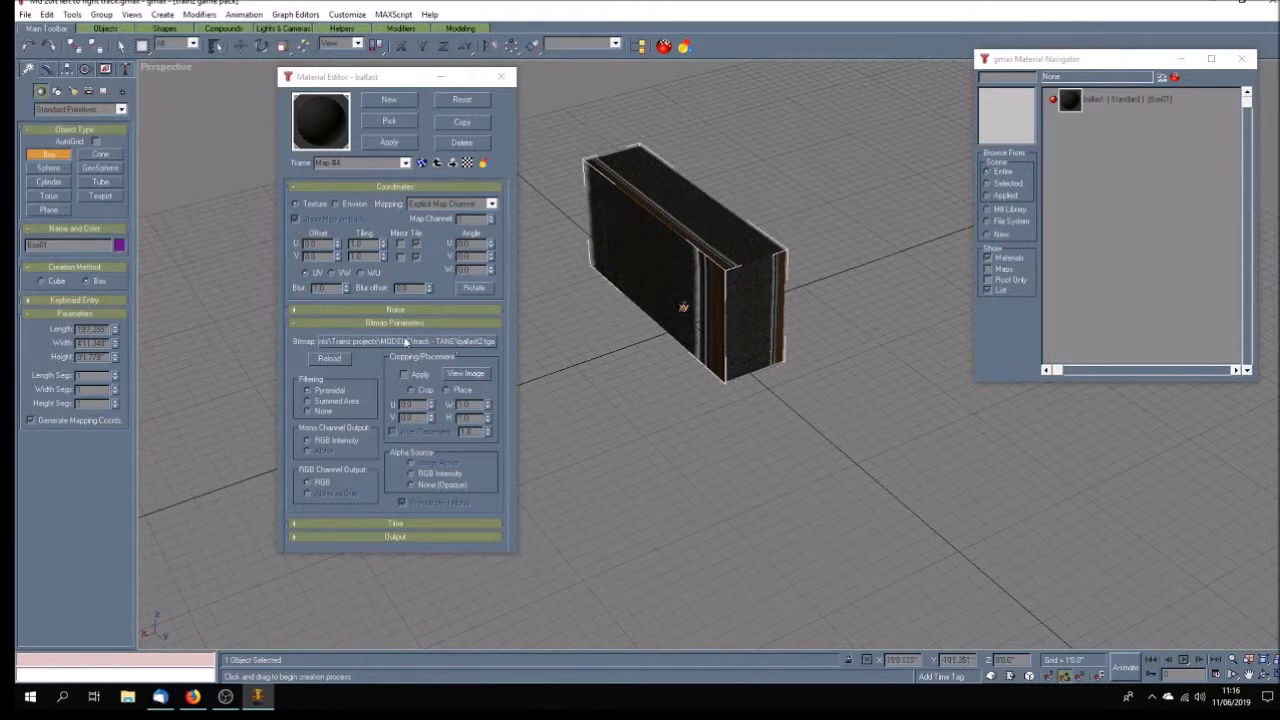
- Inspect the bitmap file behind the ballast material's opacity map and close the material editor
left_click(406, 165)
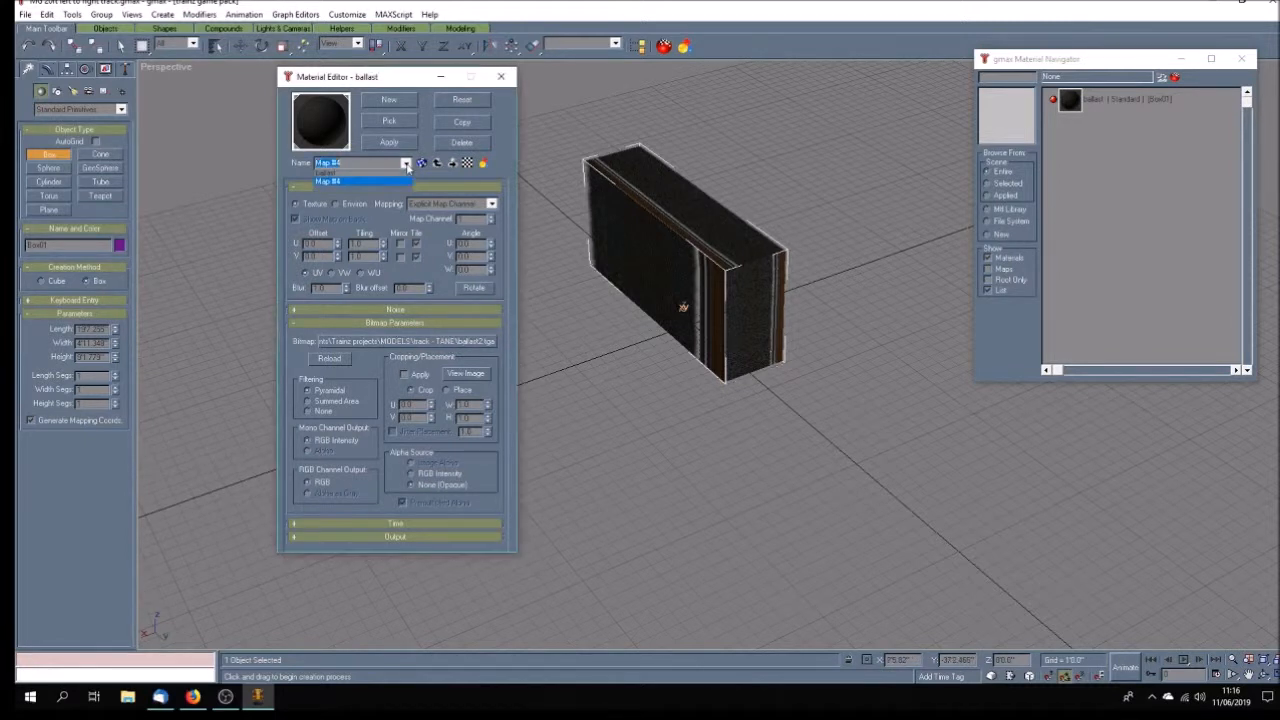
left_click(348, 177)
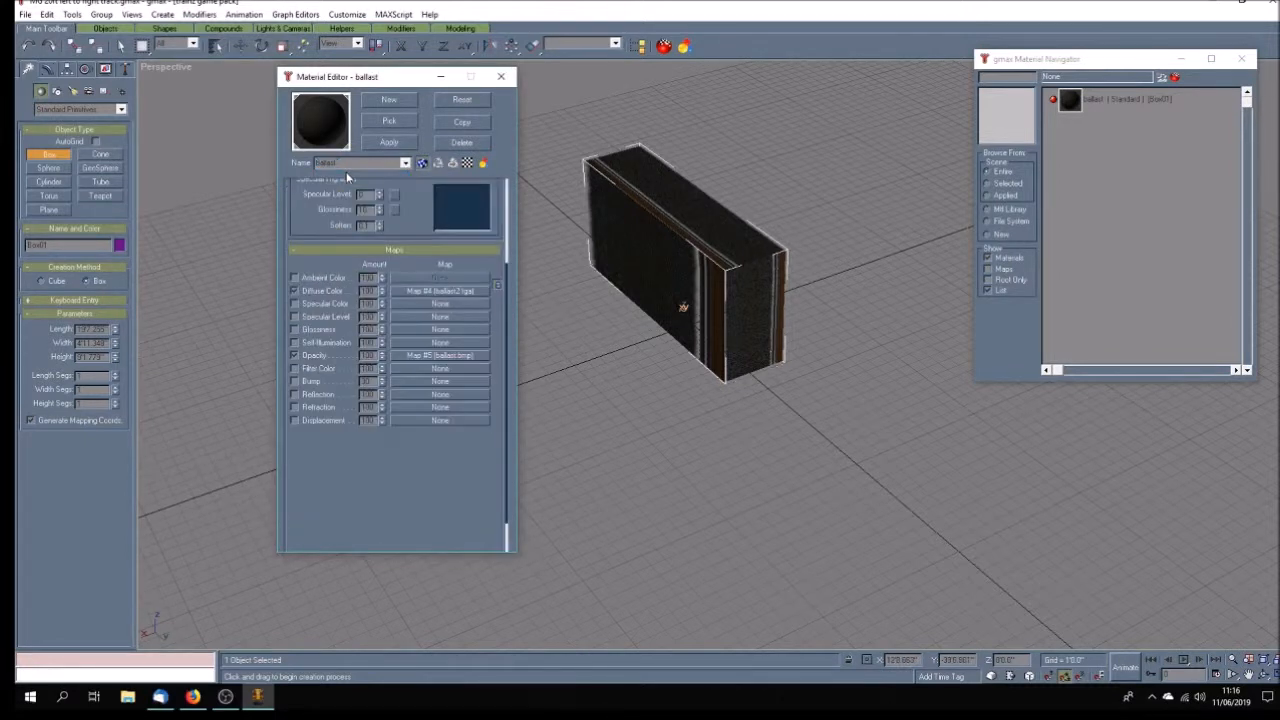
left_click(421, 357)
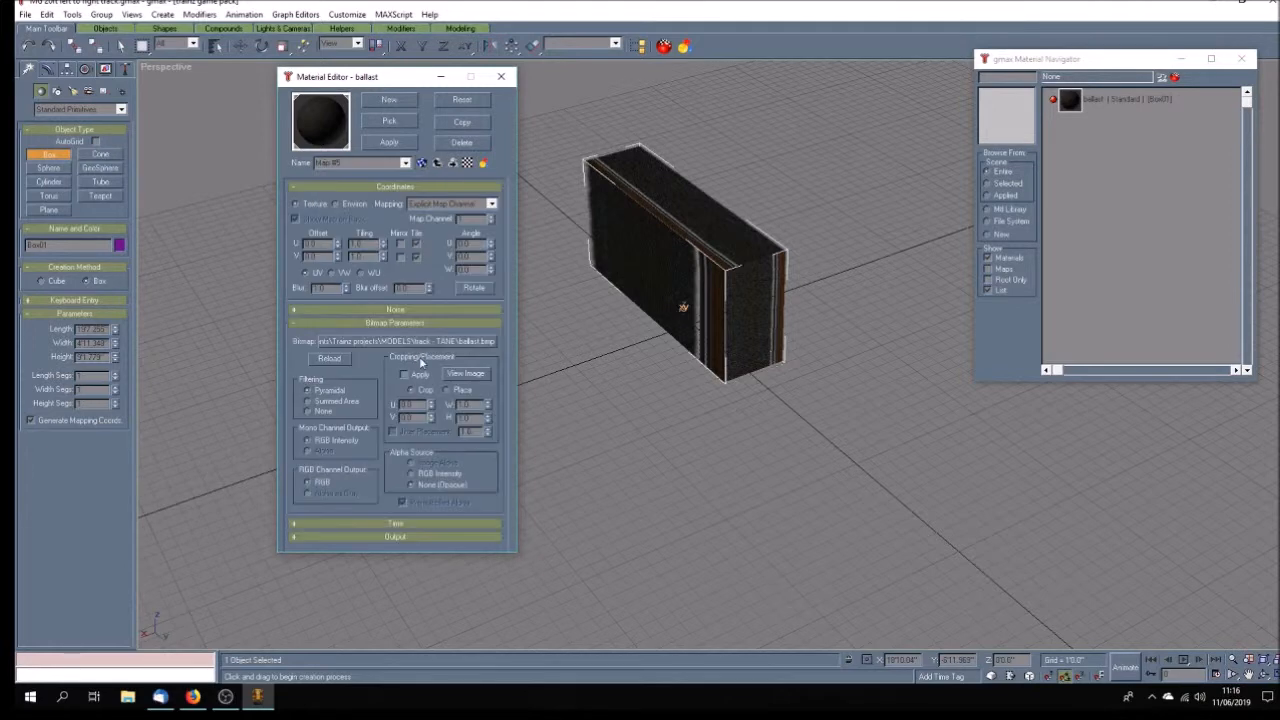
left_click(432, 346)
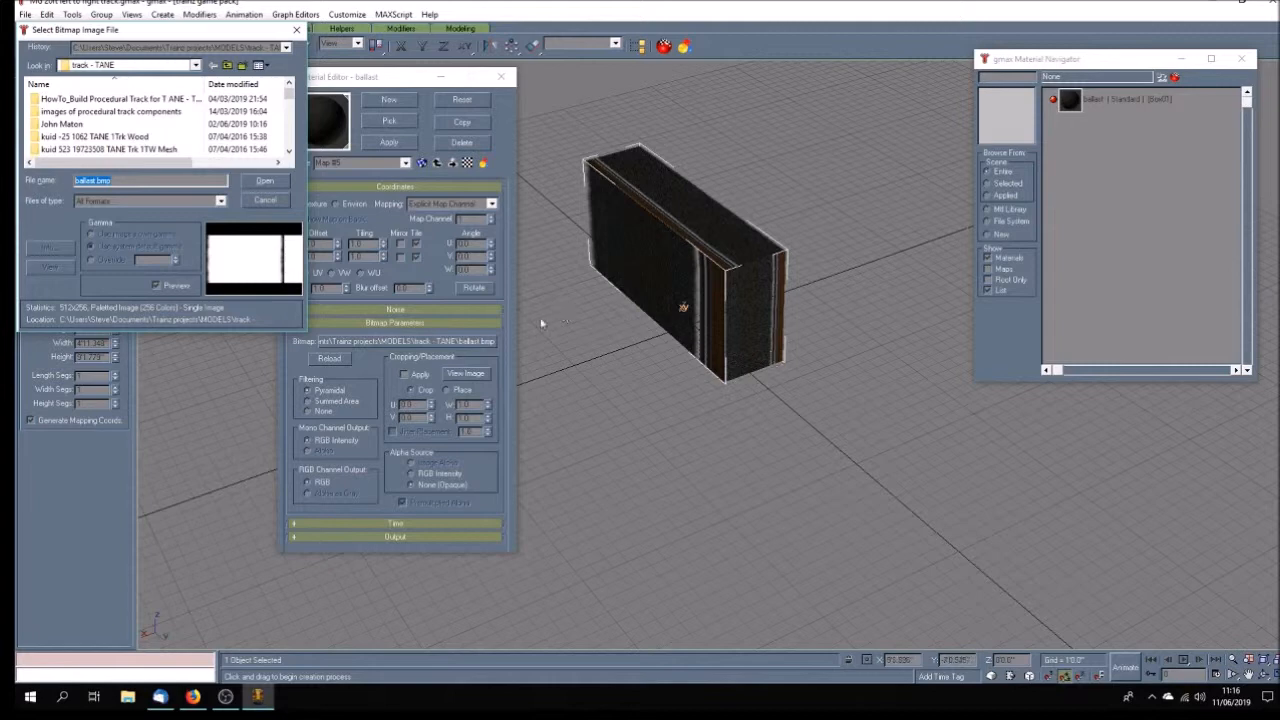
left_click(296, 30)
left_click(501, 84)
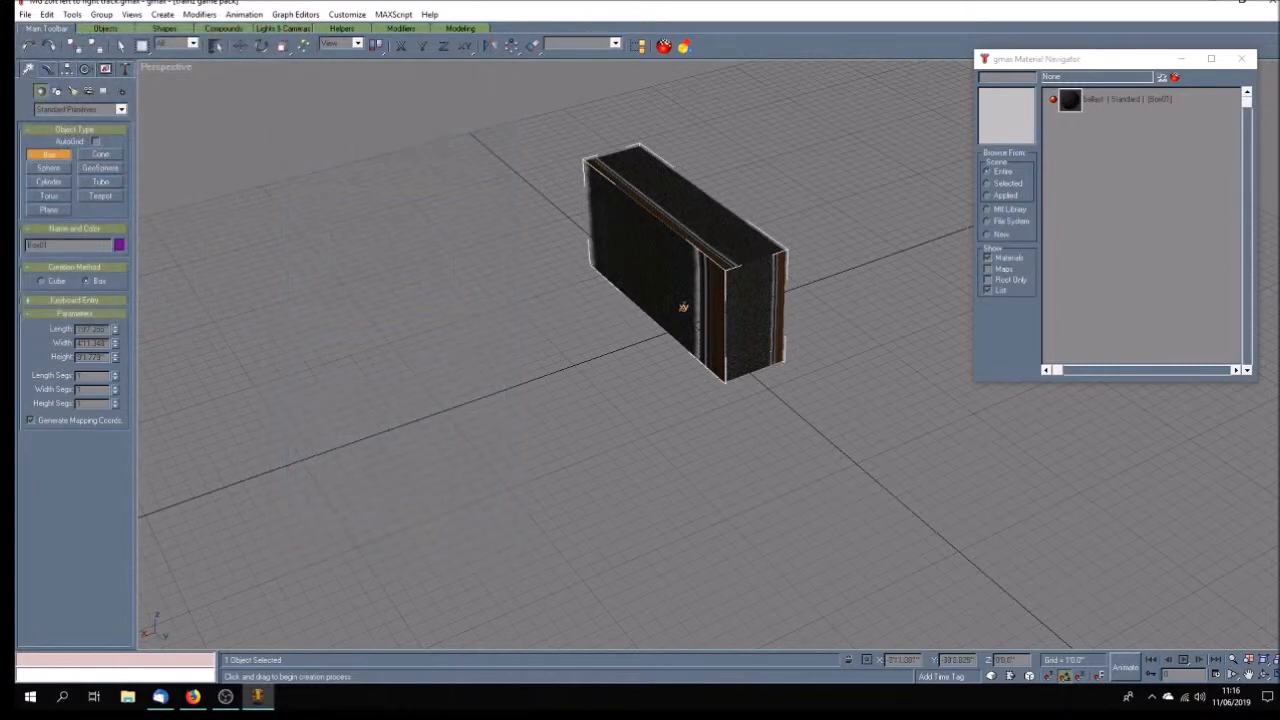
- Turn on texture correction for the perspective view so the box's textures display without distortion
left_click(1248, 675)
mouse_move(629, 354)
left_mouse_down()
mouse_move(567, 416)
mouse_move(552, 411)
left_mouse_up()
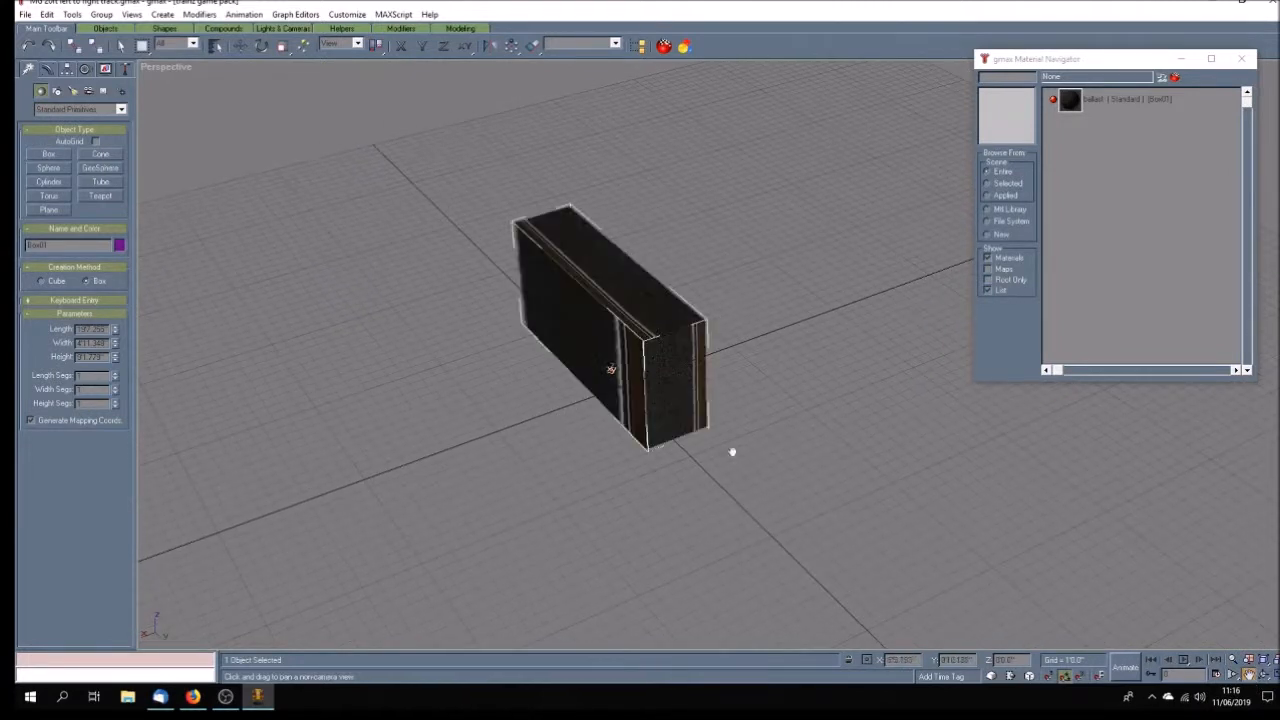
left_click(1264, 675)
mouse_move(647, 436)
left_mouse_down()
mouse_move(590, 407)
mouse_move(635, 390)
left_mouse_up()
mouse_move(661, 454)
left_mouse_down()
mouse_move(622, 457)
mouse_move(677, 443)
mouse_move(609, 466)
mouse_move(671, 443)
mouse_move(616, 443)
mouse_move(674, 431)
mouse_move(654, 340)
mouse_move(674, 400)
mouse_move(709, 357)
mouse_move(674, 411)
mouse_move(650, 380)
mouse_move(692, 432)
mouse_move(678, 427)
left_mouse_up()
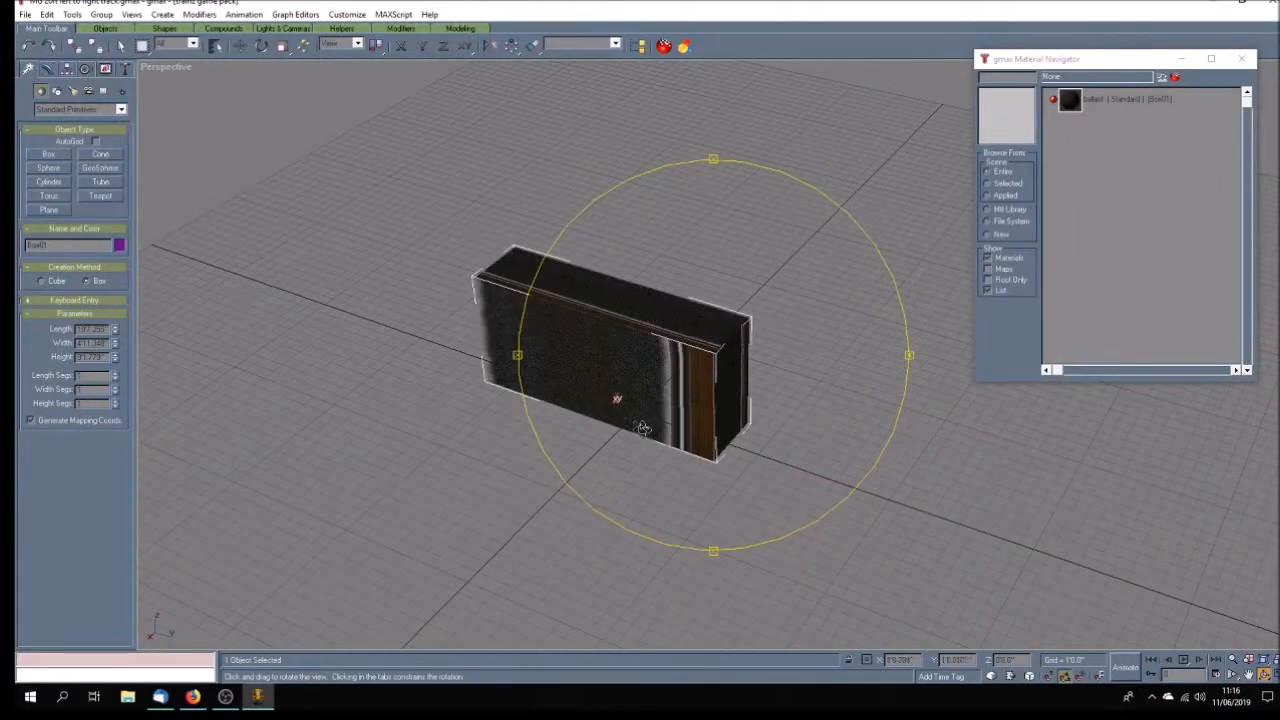
right_click(178, 67)
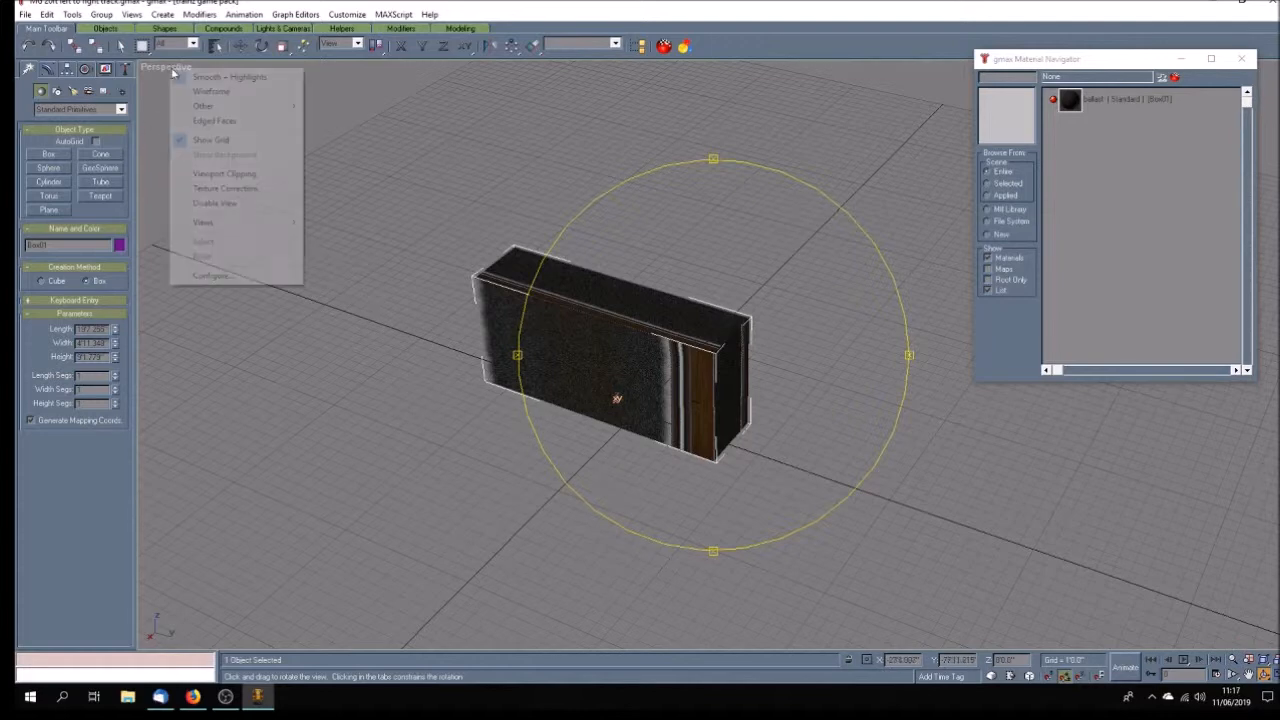
left_click(222, 189)
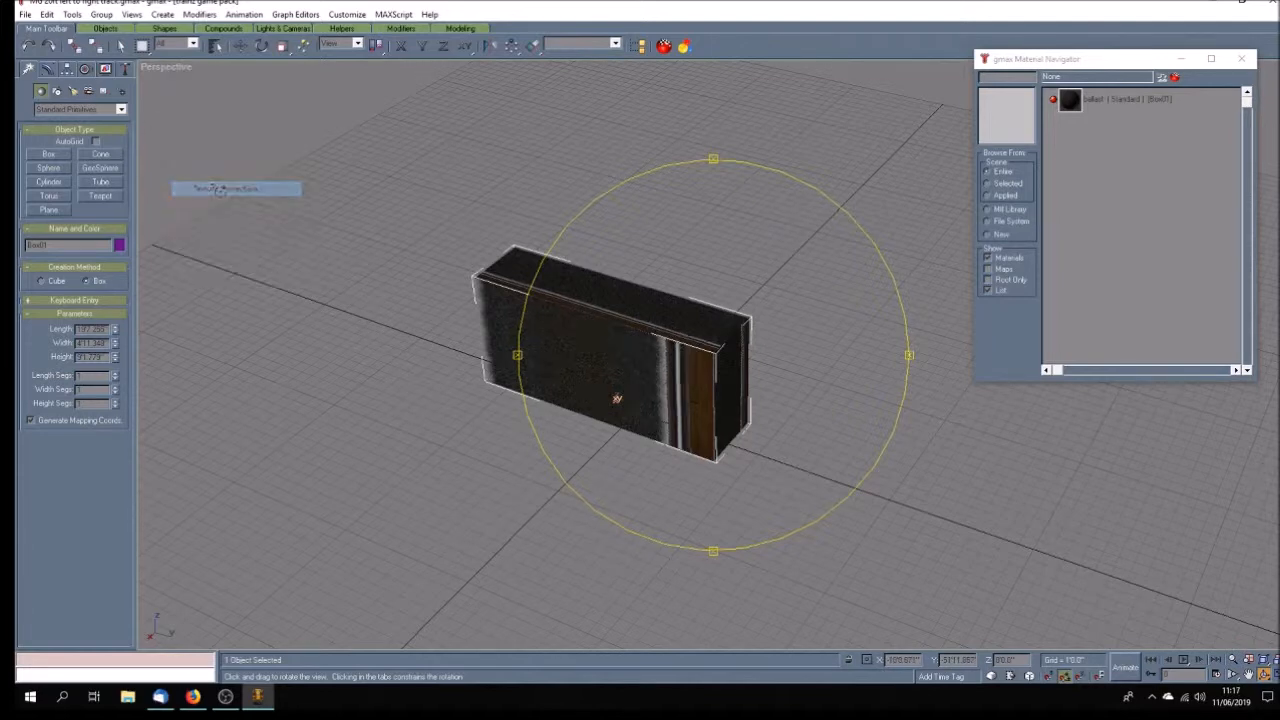
- Examine how the ballast texture lies on the box's side, end and bottom faces
left_click_drag(604, 484, 647, 478)
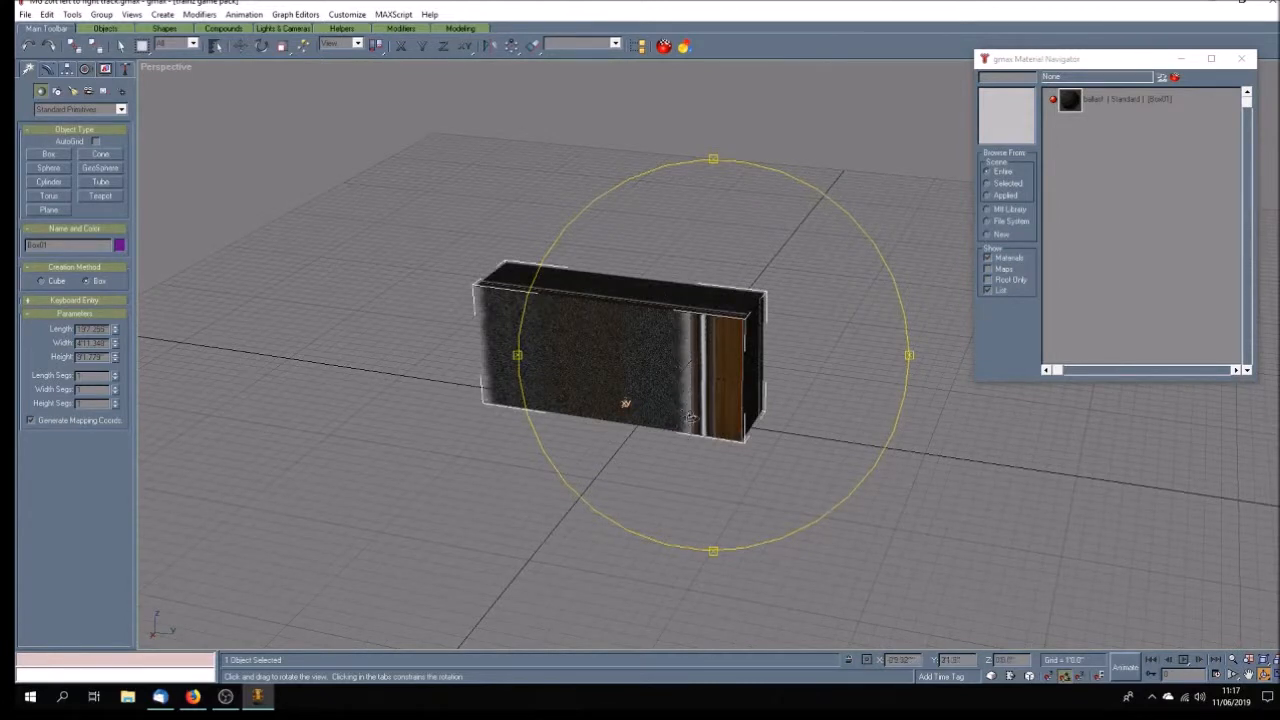
left_click_drag(622, 469, 634, 460)
left_click_drag(684, 401, 598, 318)
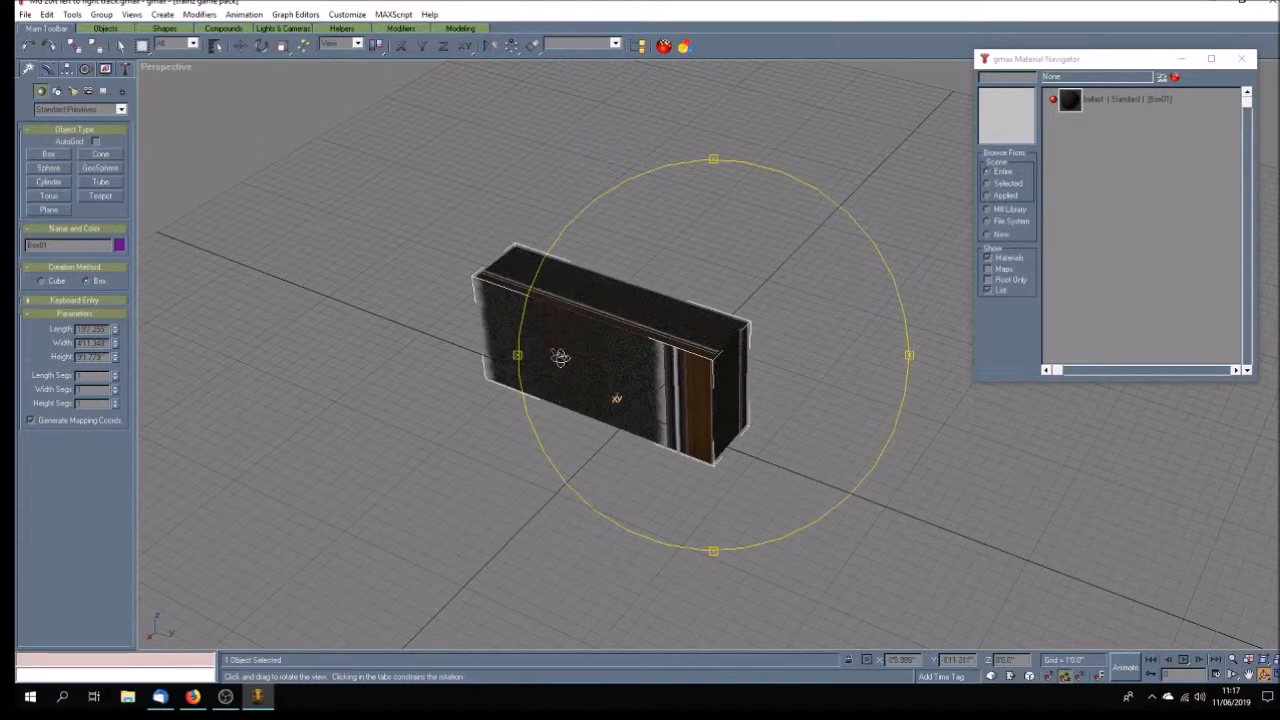
mouse_move(632, 494)
left_mouse_down()
mouse_move(537, 467)
mouse_move(713, 448)
mouse_move(688, 400)
mouse_move(691, 355)
left_mouse_up()
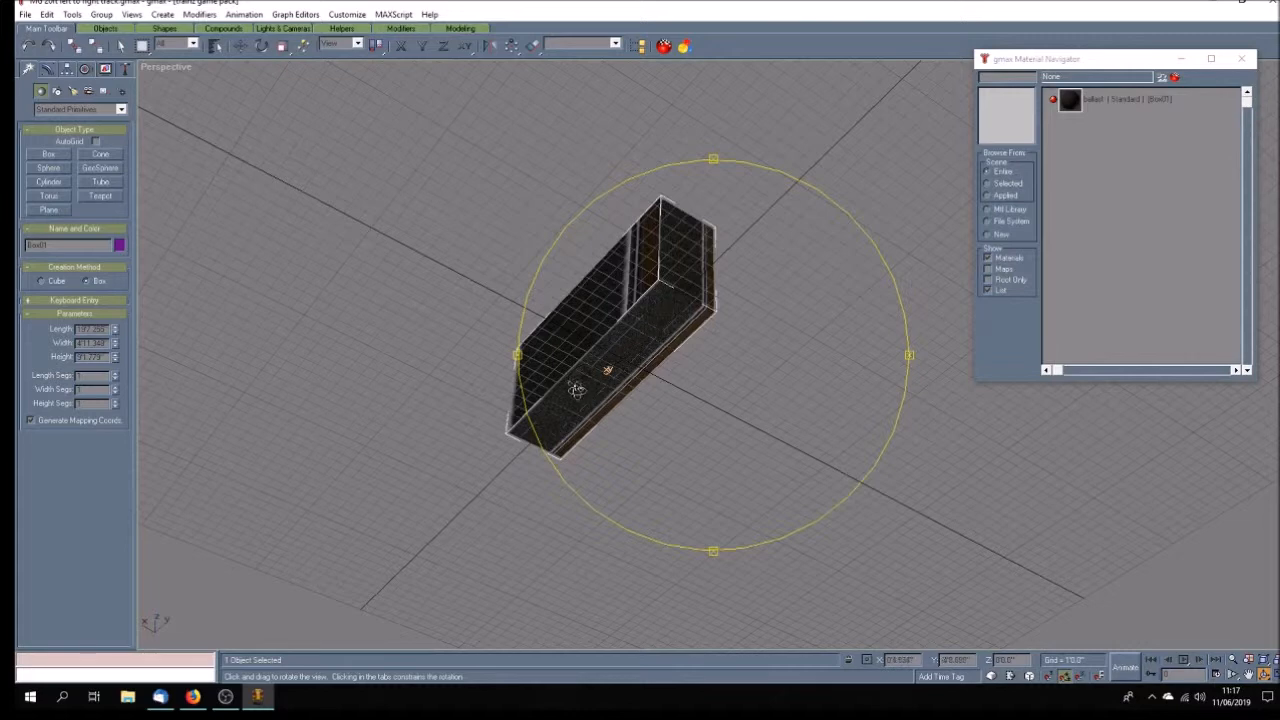
mouse_move(684, 368)
left_mouse_down()
mouse_move(686, 437)
mouse_move(655, 392)
mouse_move(623, 394)
mouse_move(724, 404)
left_mouse_up()
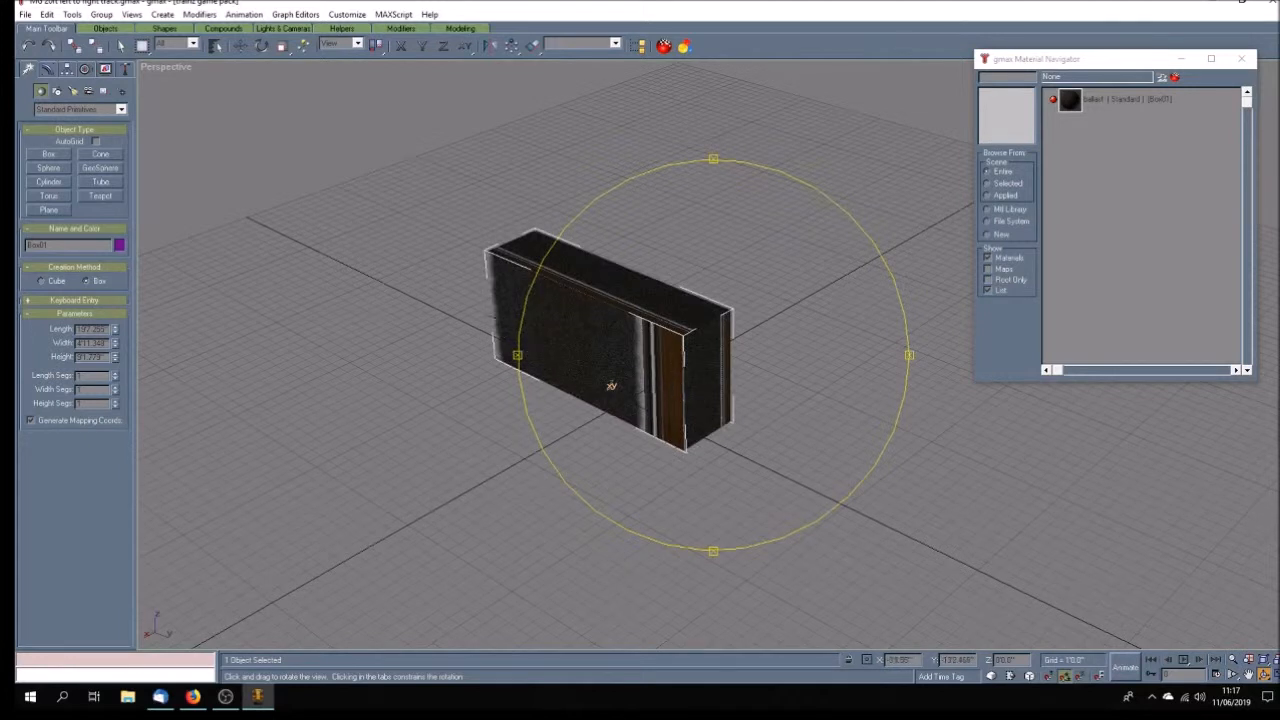
mouse_move(575, 375)
left_mouse_down()
mouse_move(612, 392)
mouse_move(586, 376)
left_mouse_up()
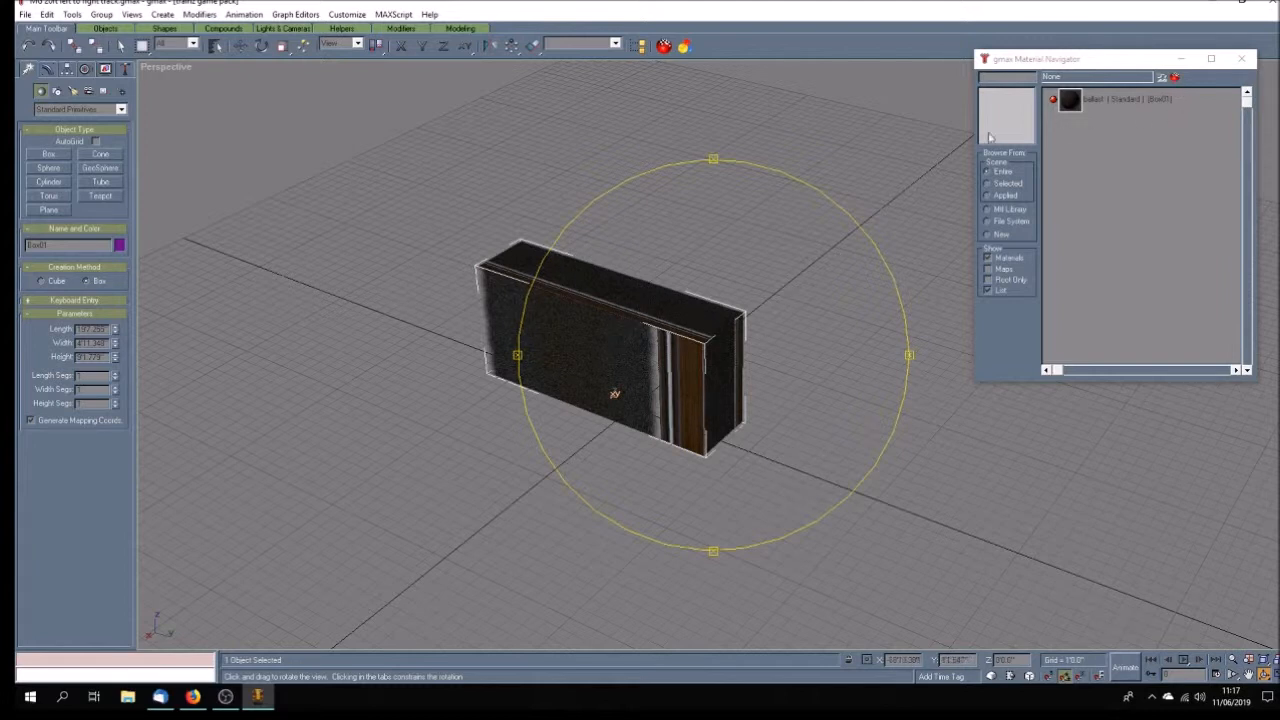
- Add an Unwrap UVW modifier to the textured box and keep the box selected
left_click(49, 70)
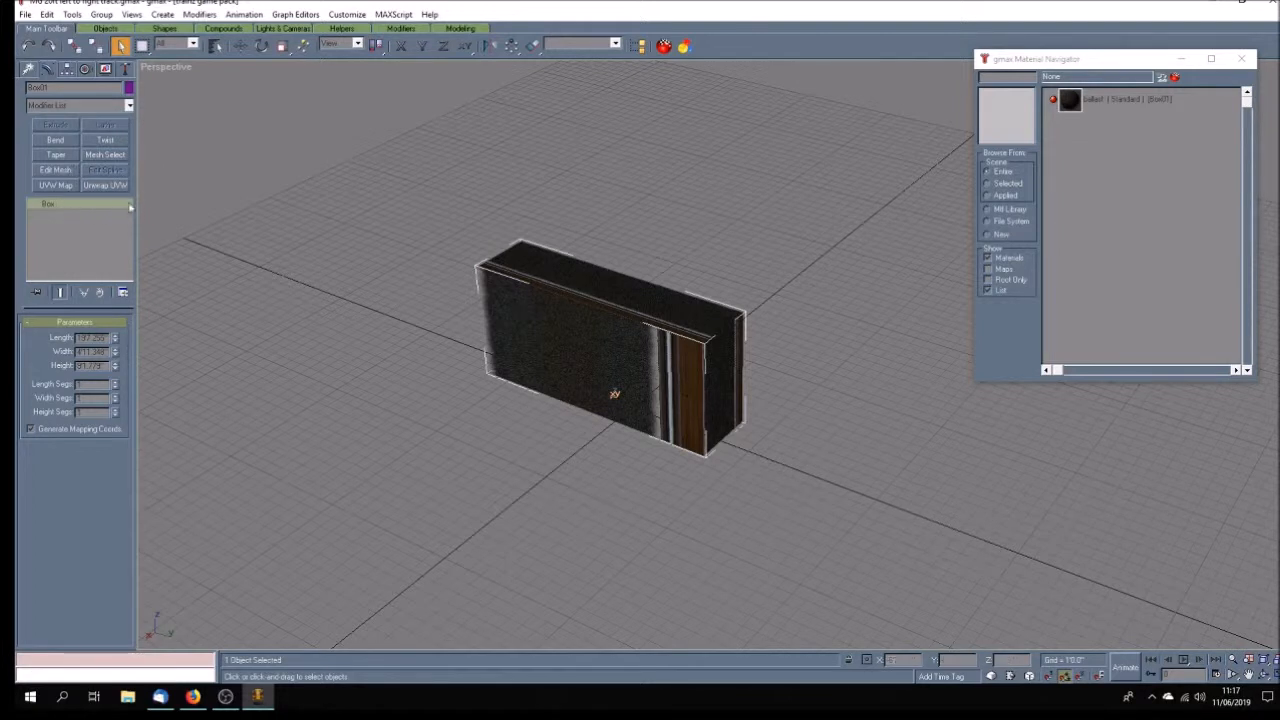
left_click(115, 185)
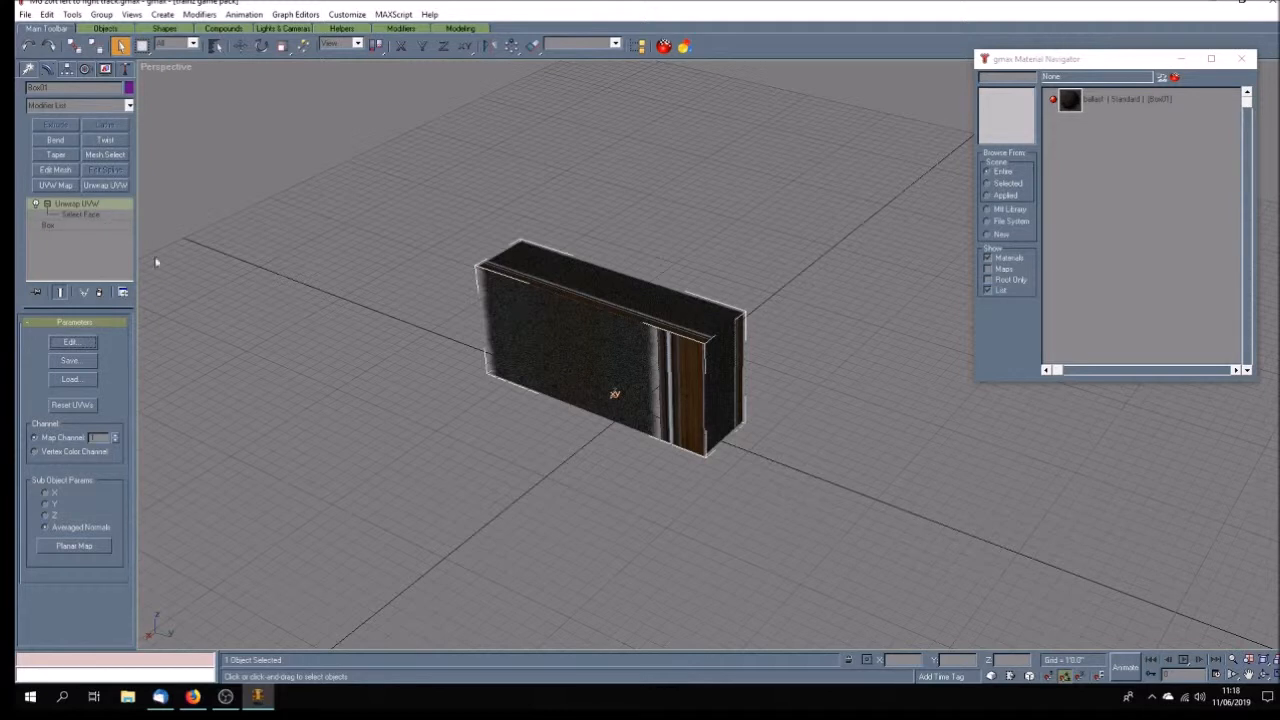
left_click(577, 453)
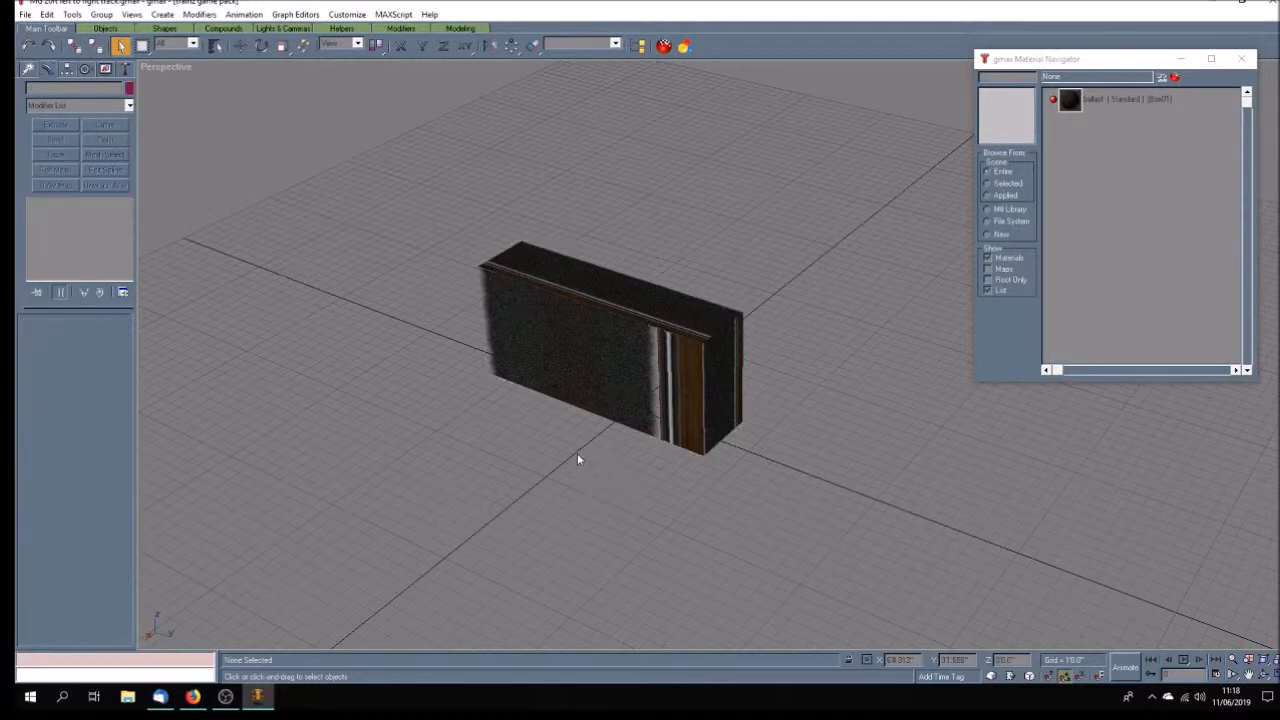
left_click(567, 368)
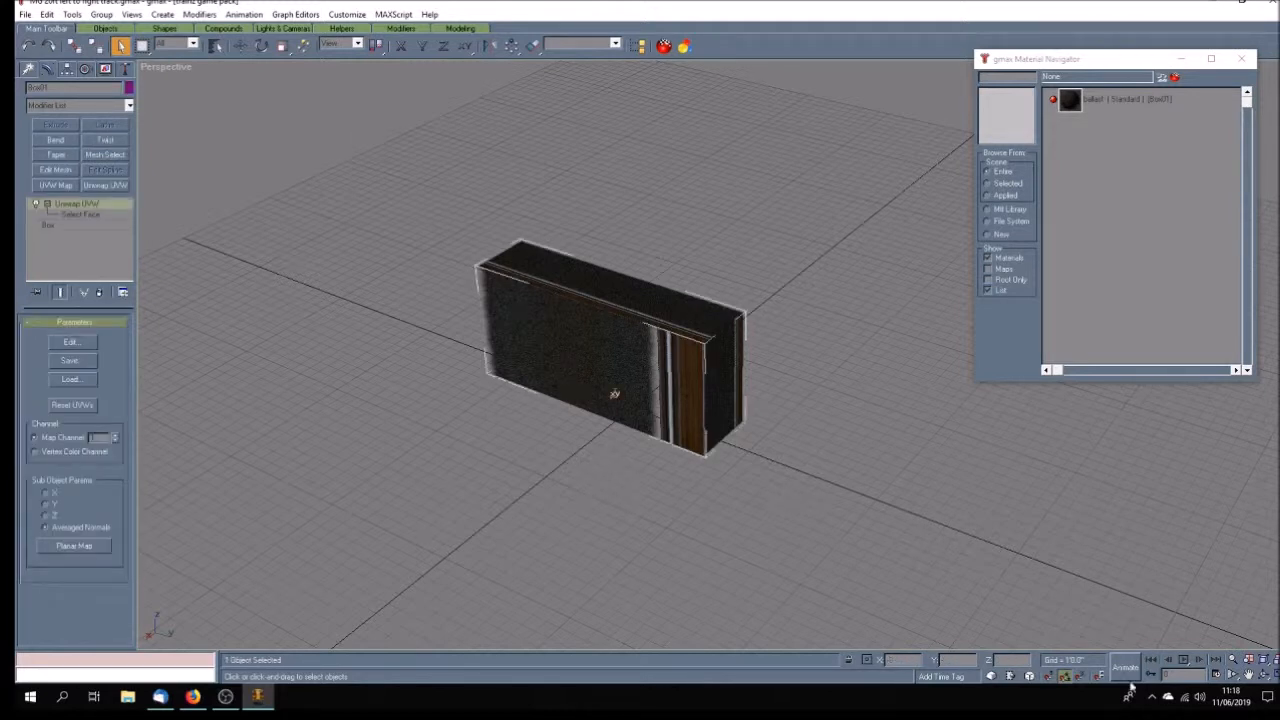
- Create a flat rectangular plane on the grid beside the box, off its end opposite the brown texture strip
left_click(1264, 675)
mouse_move(747, 470)
left_mouse_down()
mouse_move(692, 474)
mouse_move(586, 438)
mouse_move(631, 403)
mouse_move(667, 408)
mouse_move(623, 404)
mouse_move(665, 456)
mouse_move(700, 440)
mouse_move(620, 395)
mouse_move(657, 448)
left_mouse_up()
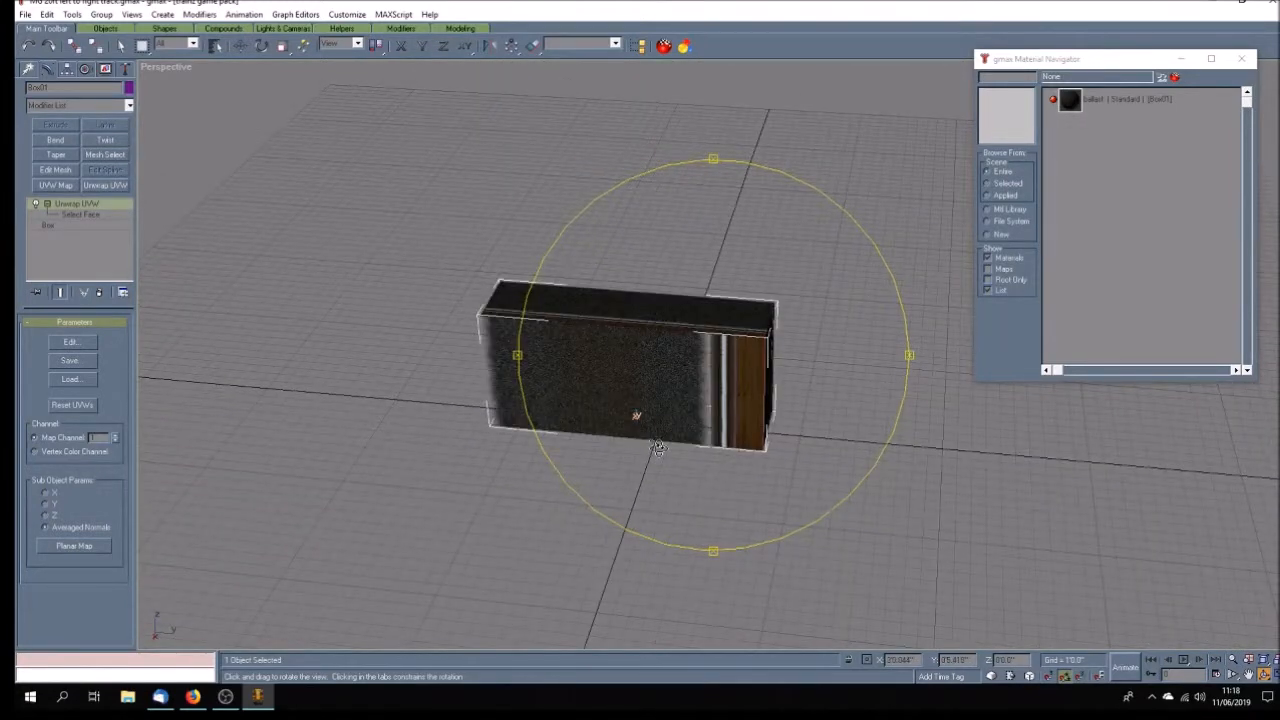
left_click(28, 69)
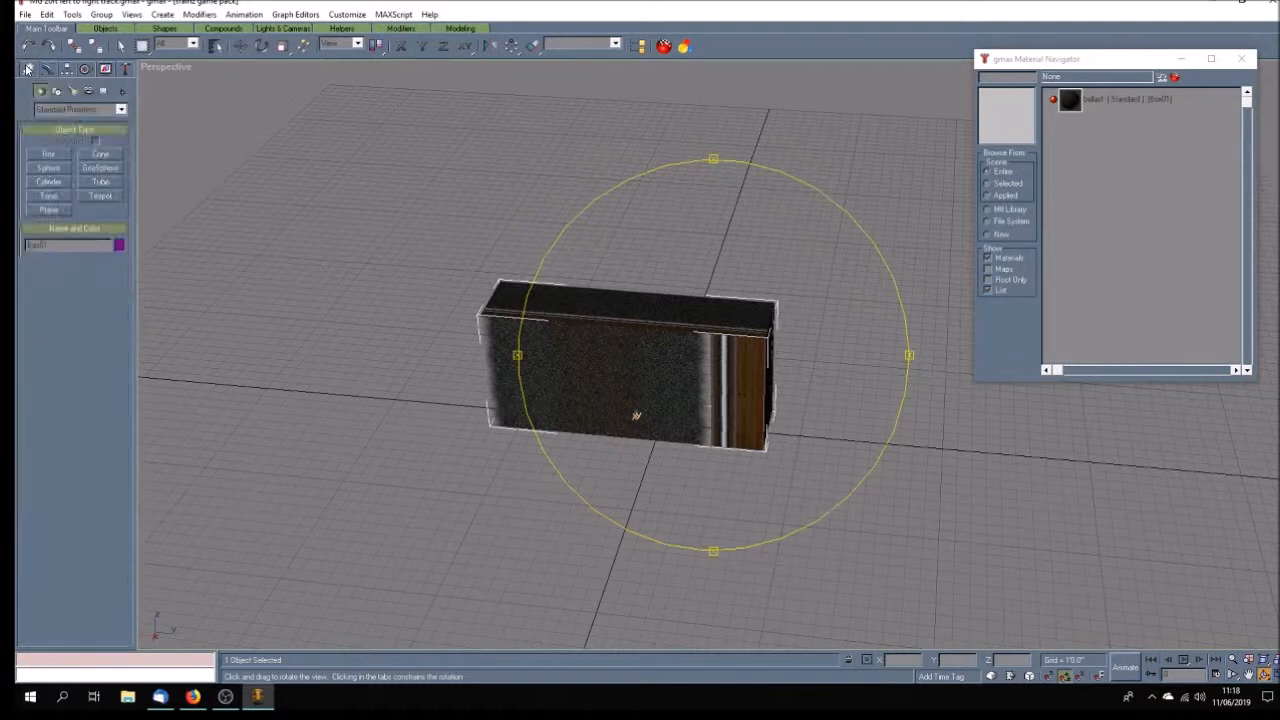
left_click(49, 210)
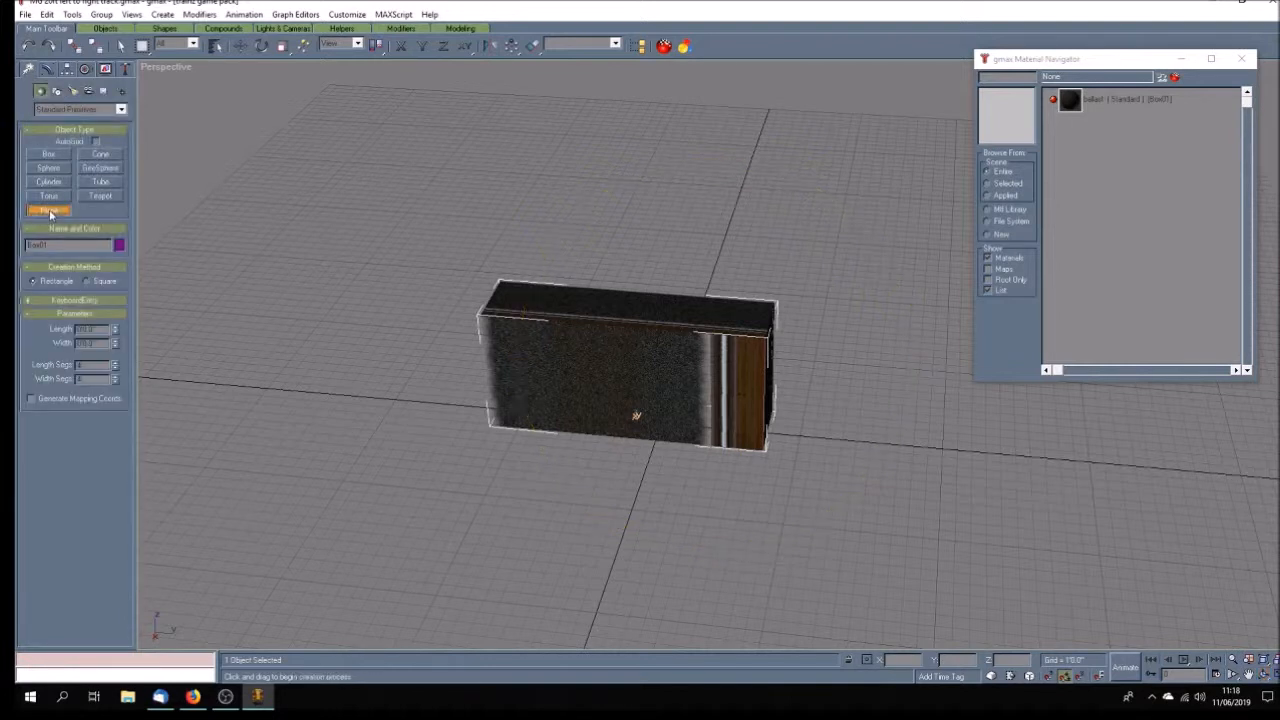
left_click_drag(255, 339, 382, 471)
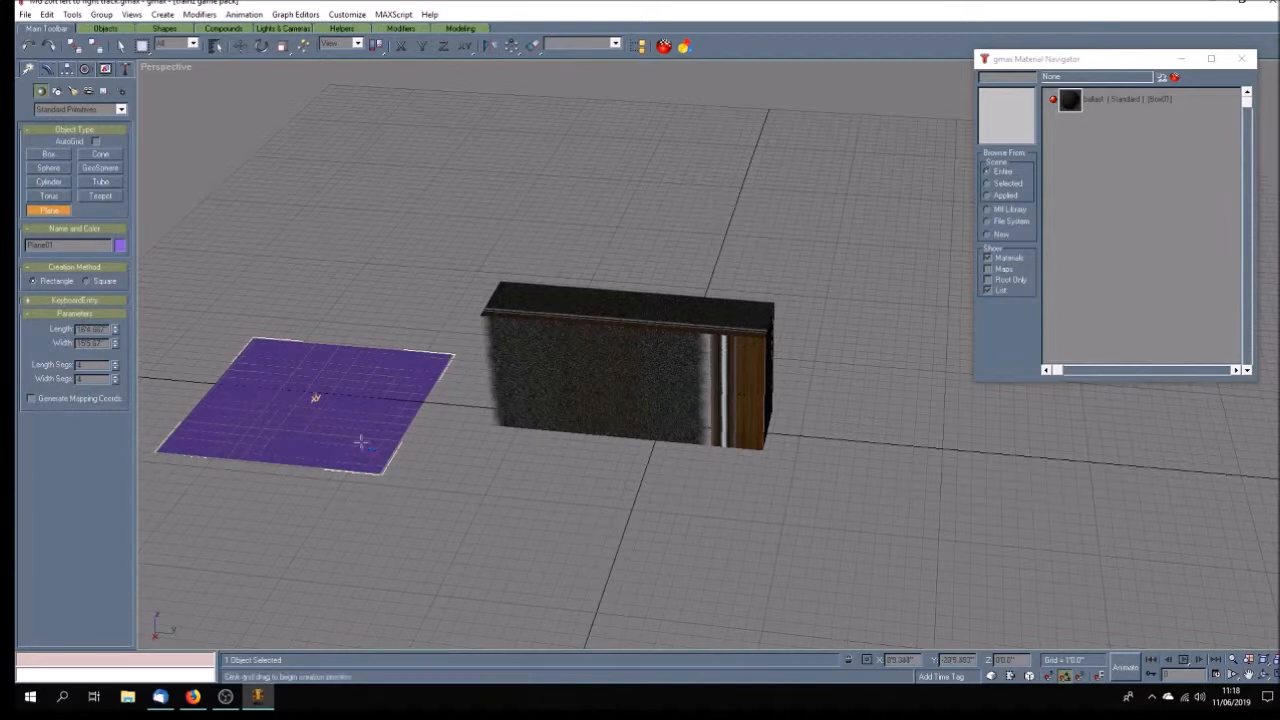
- Examine the flat plane from above and from below the grid, comparing it with the textured box
left_click(1264, 677)
mouse_move(611, 466)
left_mouse_down()
mouse_move(586, 434)
mouse_move(603, 378)
left_mouse_up()
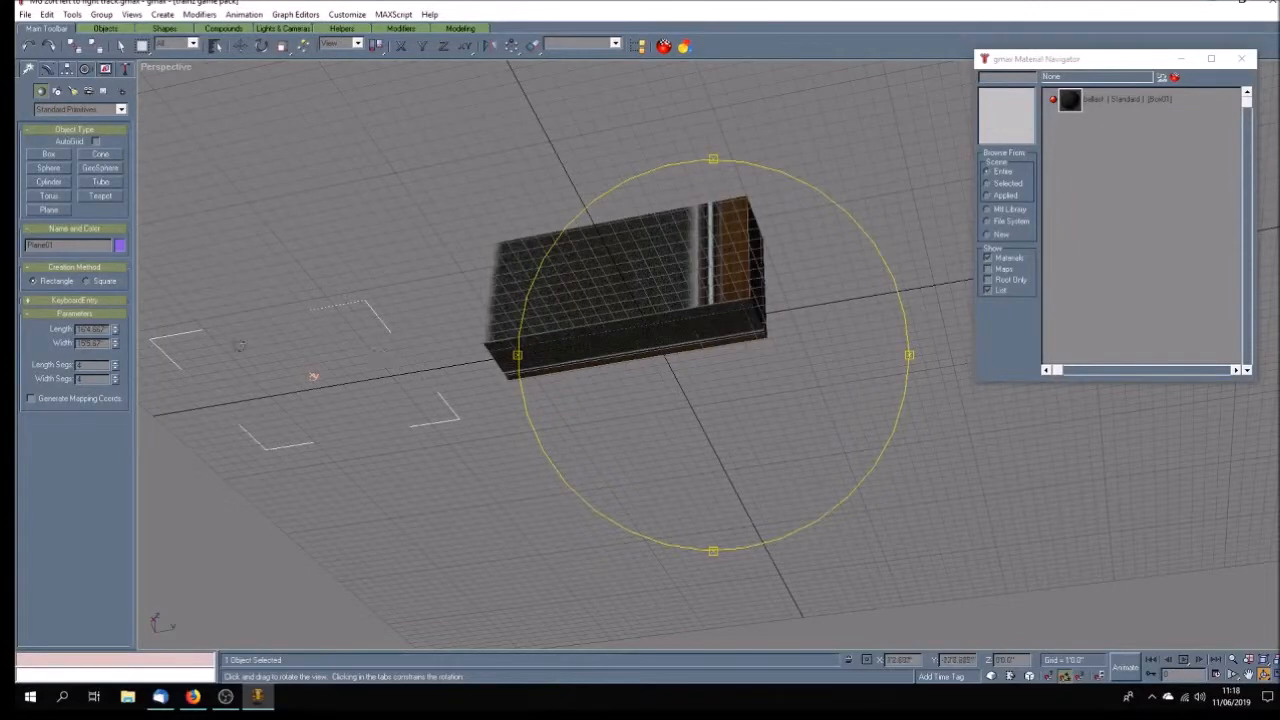
left_click_drag(600, 465, 586, 540)
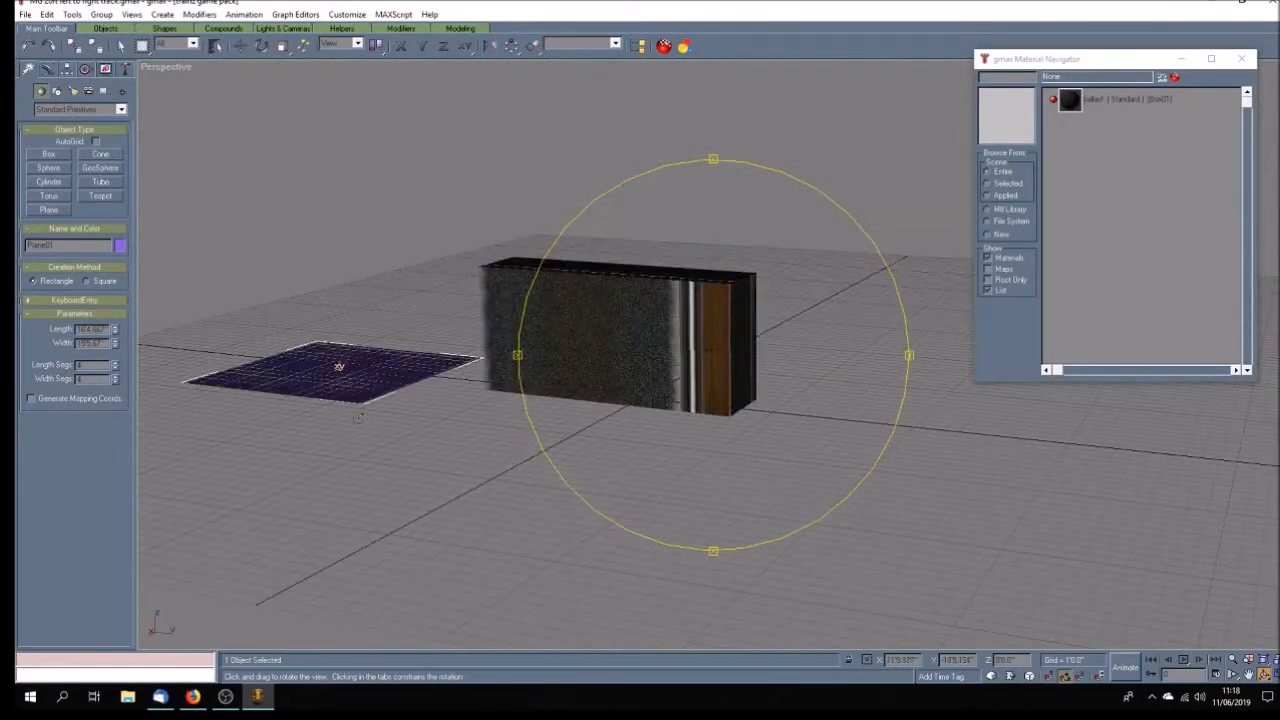
left_click_drag(592, 458, 602, 476)
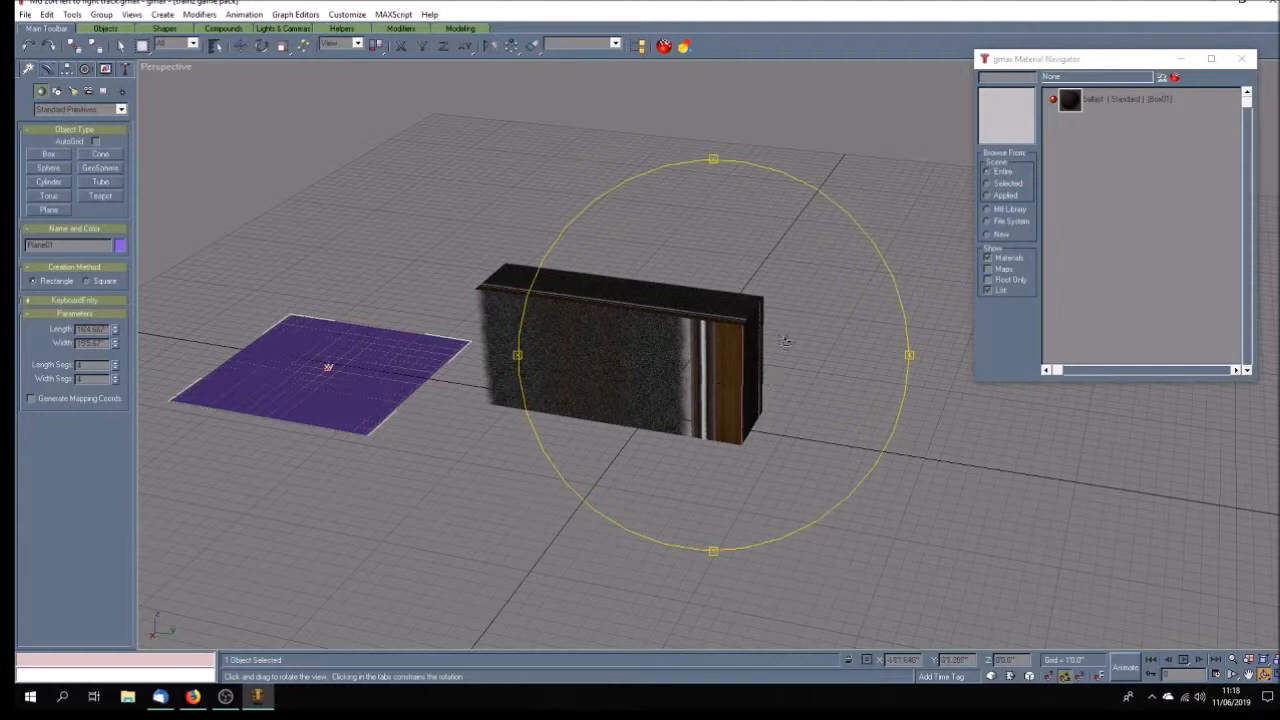
mouse_move(619, 453)
left_mouse_down()
mouse_move(664, 456)
mouse_move(660, 612)
mouse_move(600, 447)
mouse_move(395, 320)
left_mouse_up()
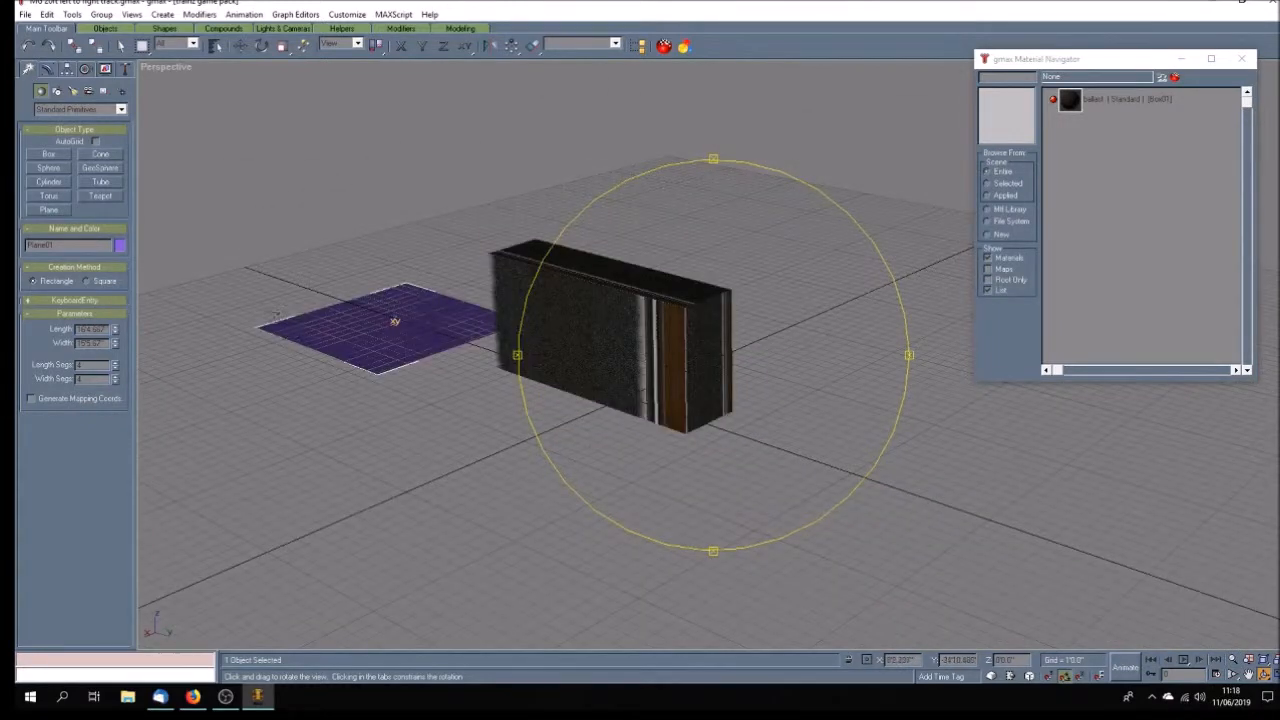
left_click_drag(582, 430, 590, 470)
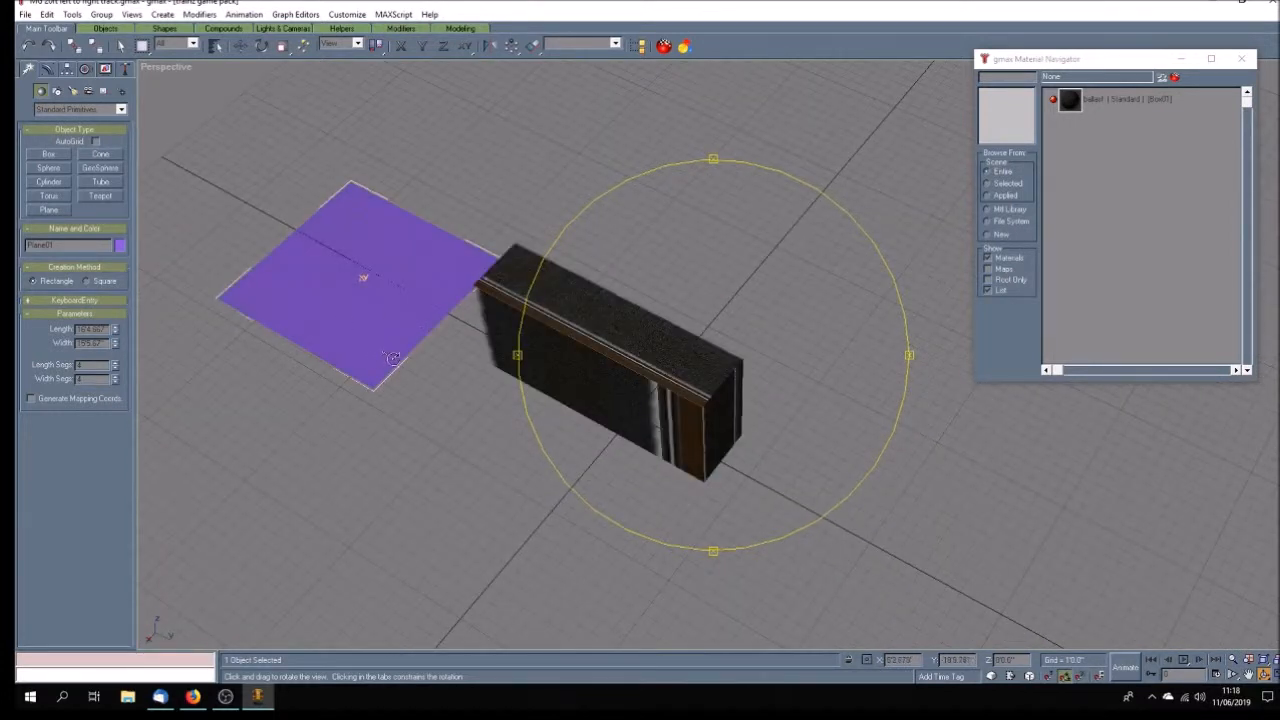
left_click_drag(563, 451, 580, 447)
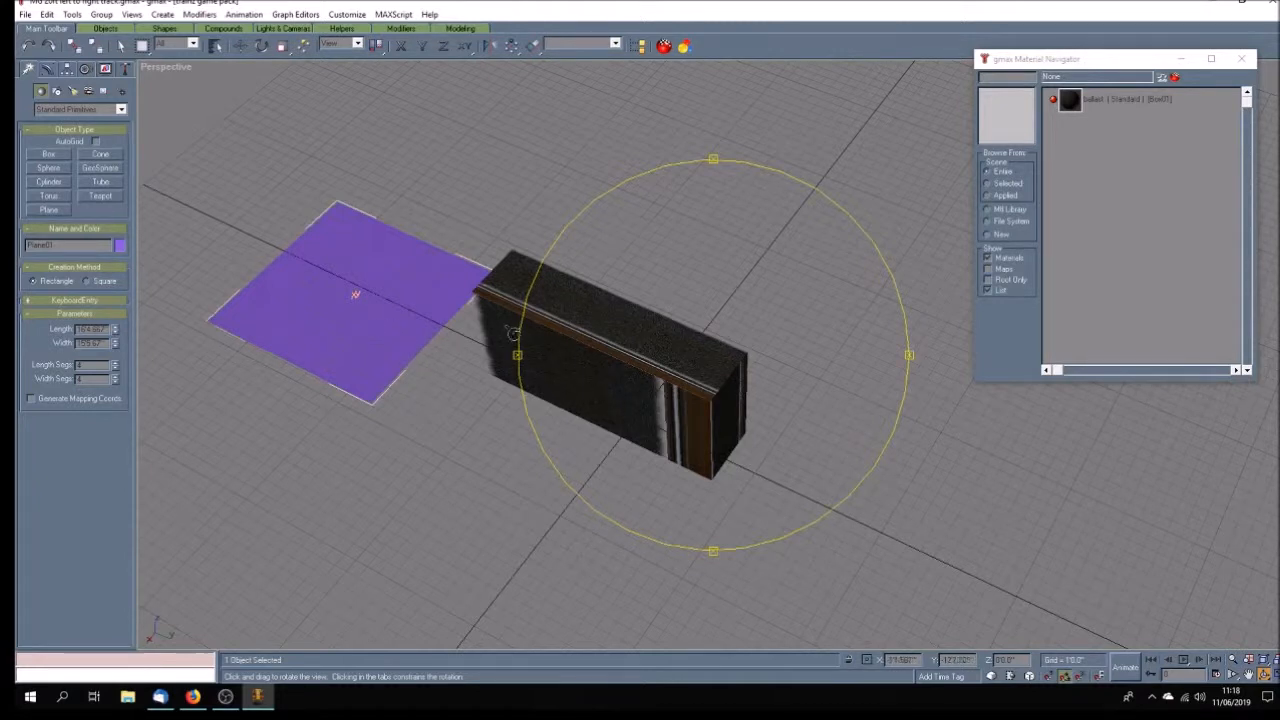
mouse_move(598, 446)
left_mouse_down()
mouse_move(619, 438)
mouse_move(579, 448)
left_mouse_up()
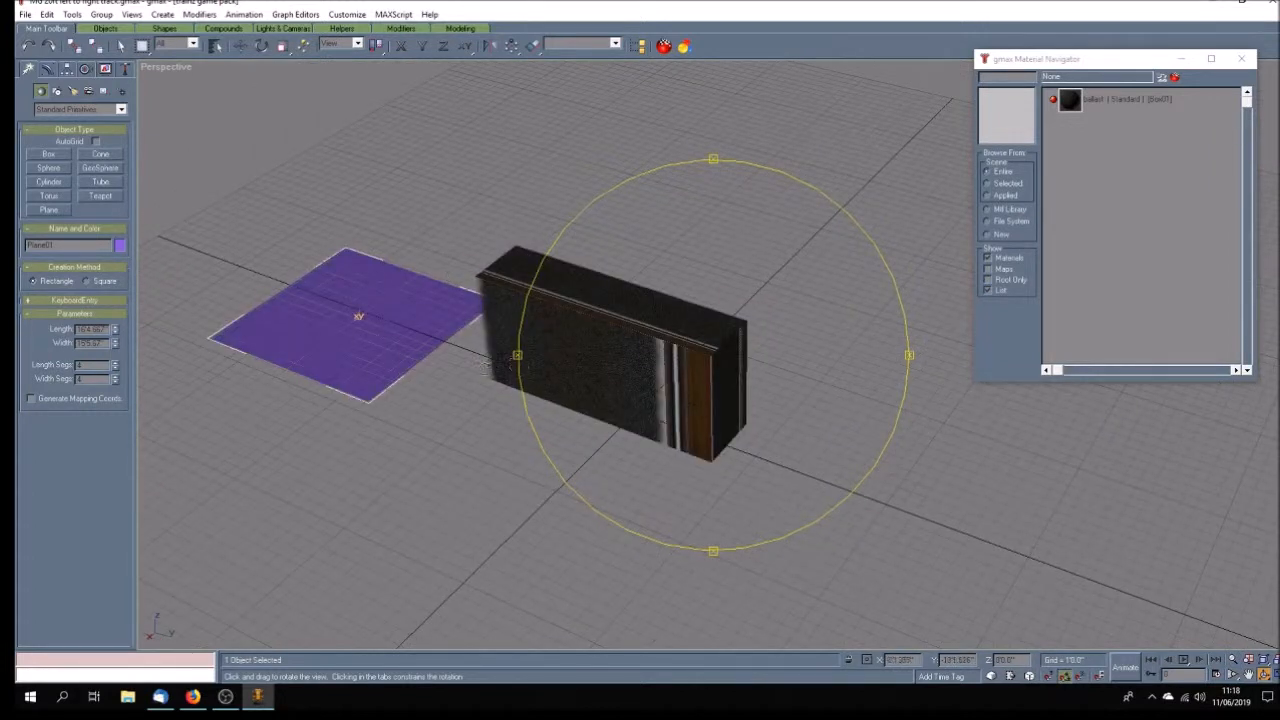
left_click_drag(566, 379, 566, 429)
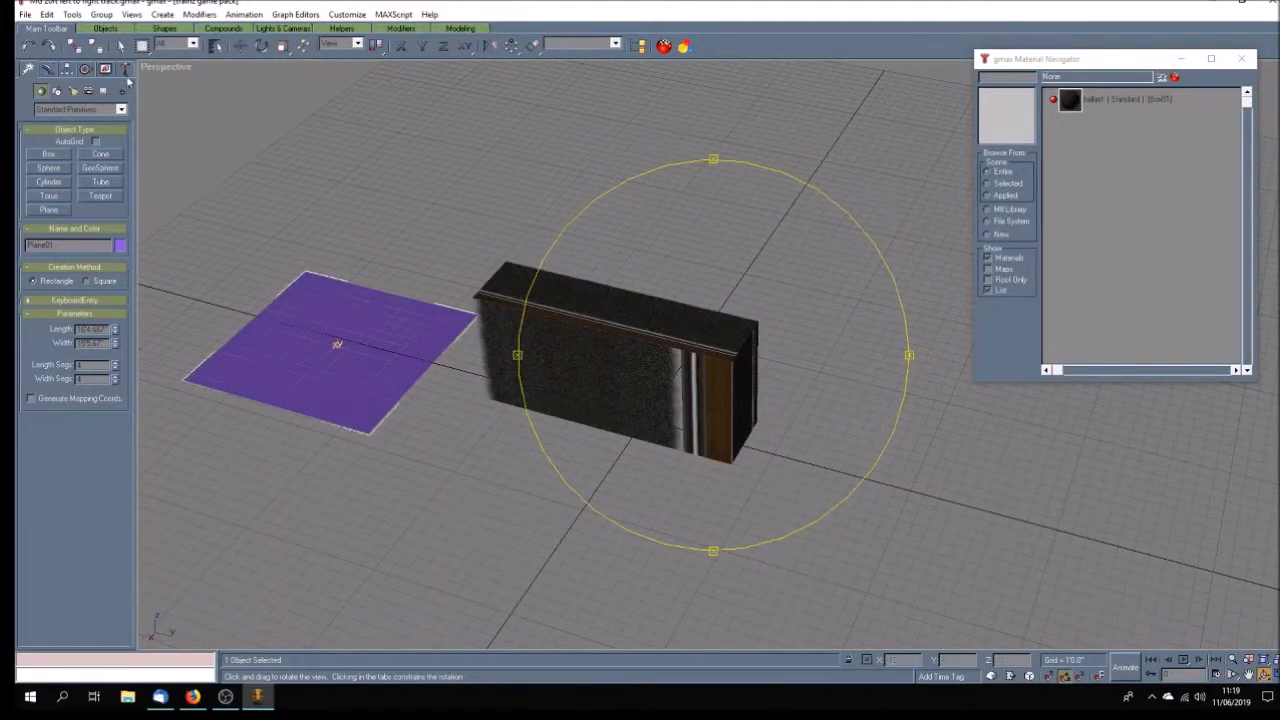
- Delete the flat plane and select the textured box
left_click(120, 46)
key("Delete")
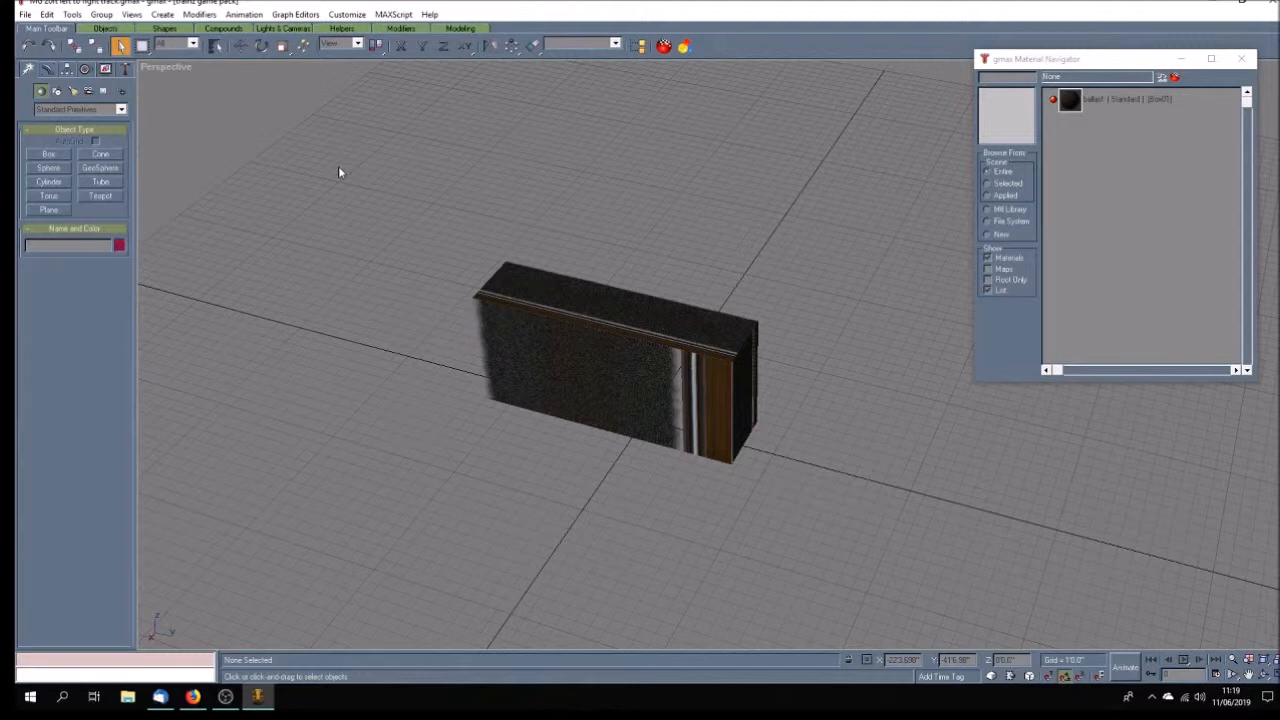
left_click(567, 367)
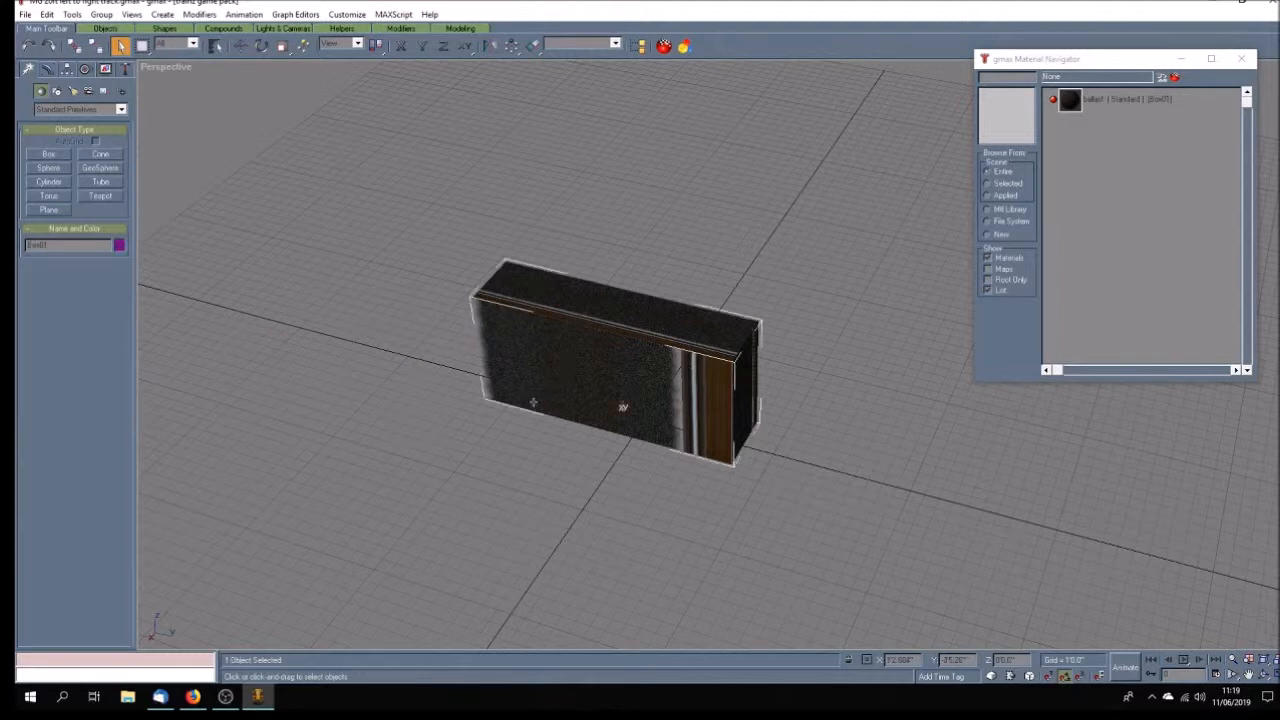
- Open the box's Unwrap UVW editor with Map #4 as the background and enlarge its window to show the whole texture
left_click(1263, 676)
left_click_drag(775, 504, 716, 487)
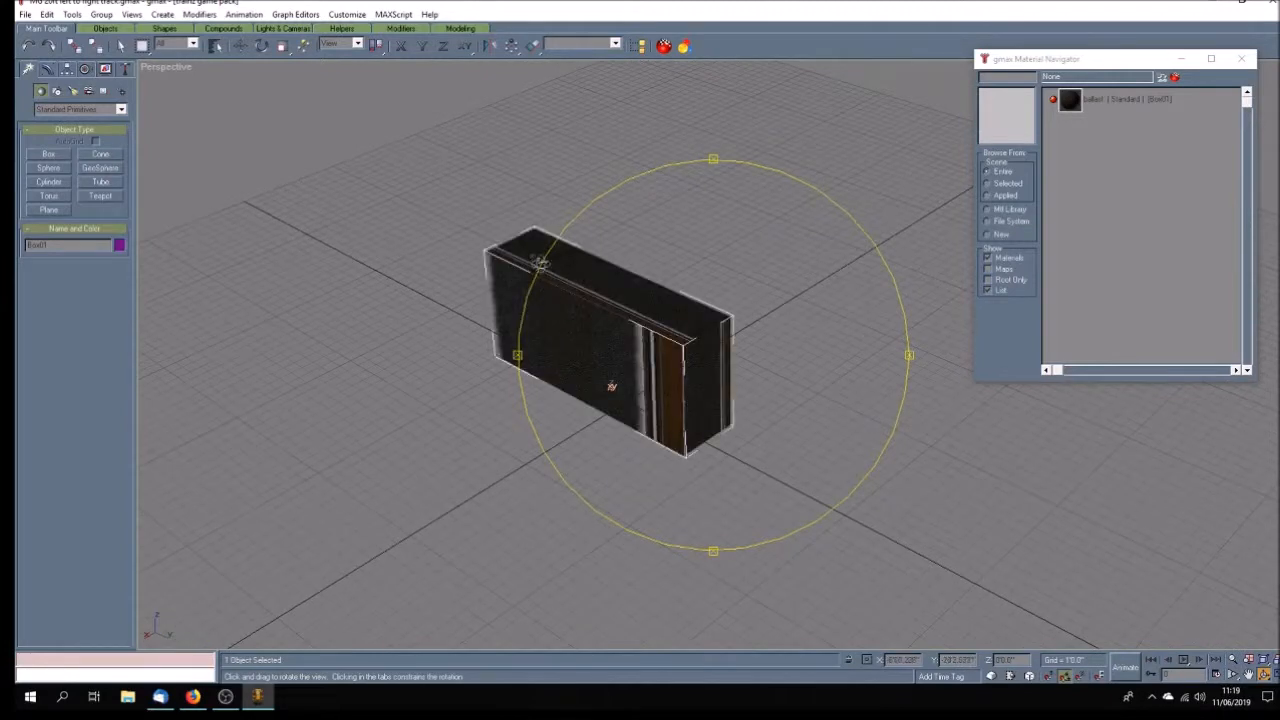
mouse_move(678, 409)
left_mouse_down()
mouse_move(628, 400)
mouse_move(636, 390)
mouse_move(659, 431)
left_mouse_up()
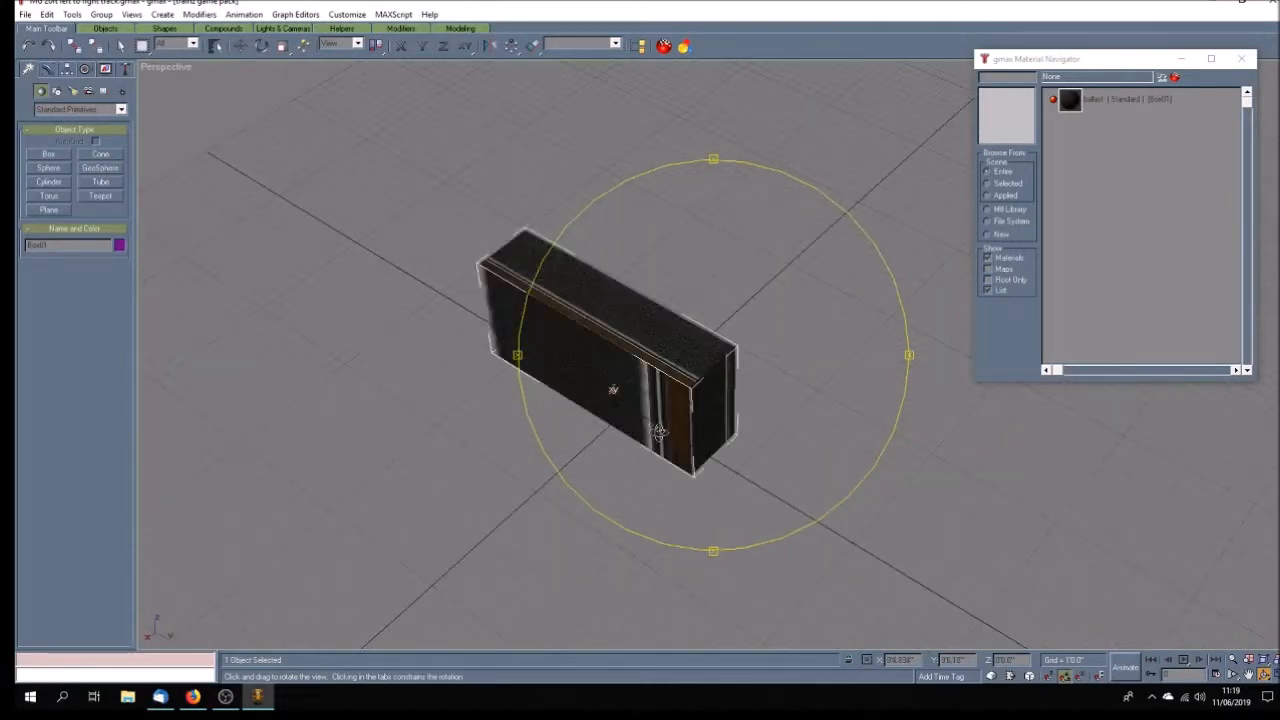
left_click_drag(566, 366, 608, 376)
left_click(48, 69)
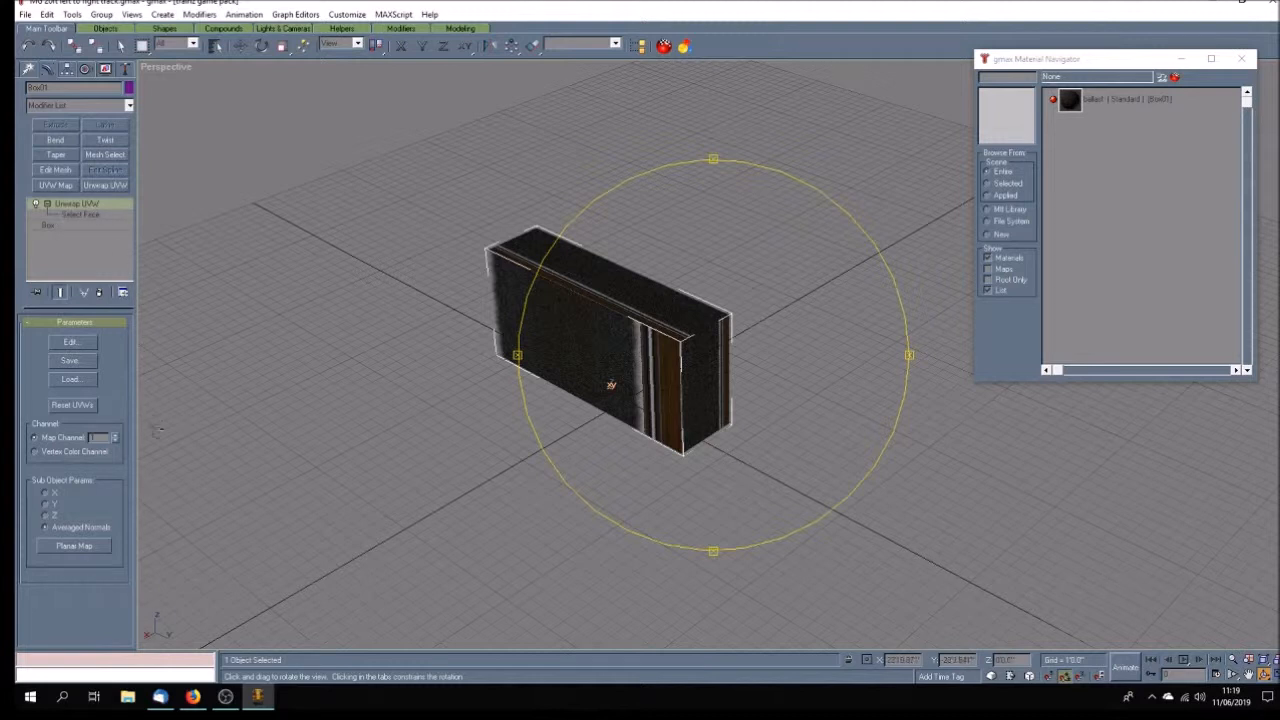
left_click(72, 343)
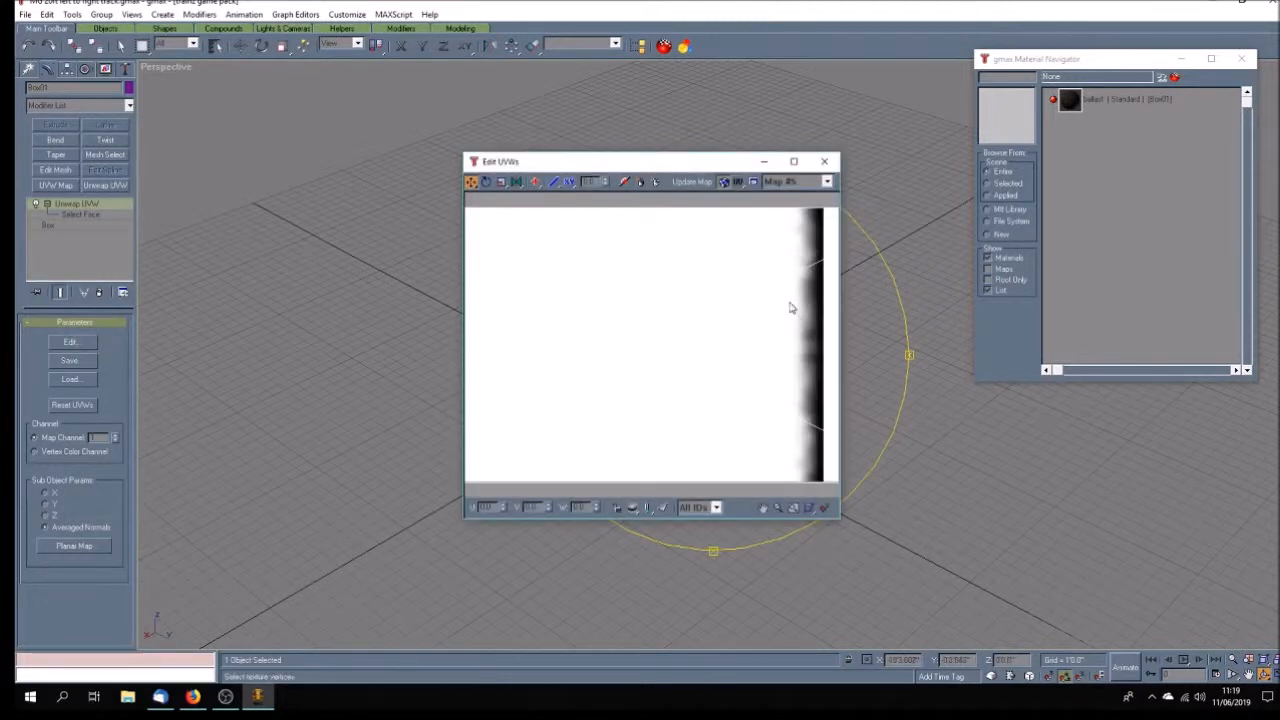
left_click_drag(722, 166, 442, 186)
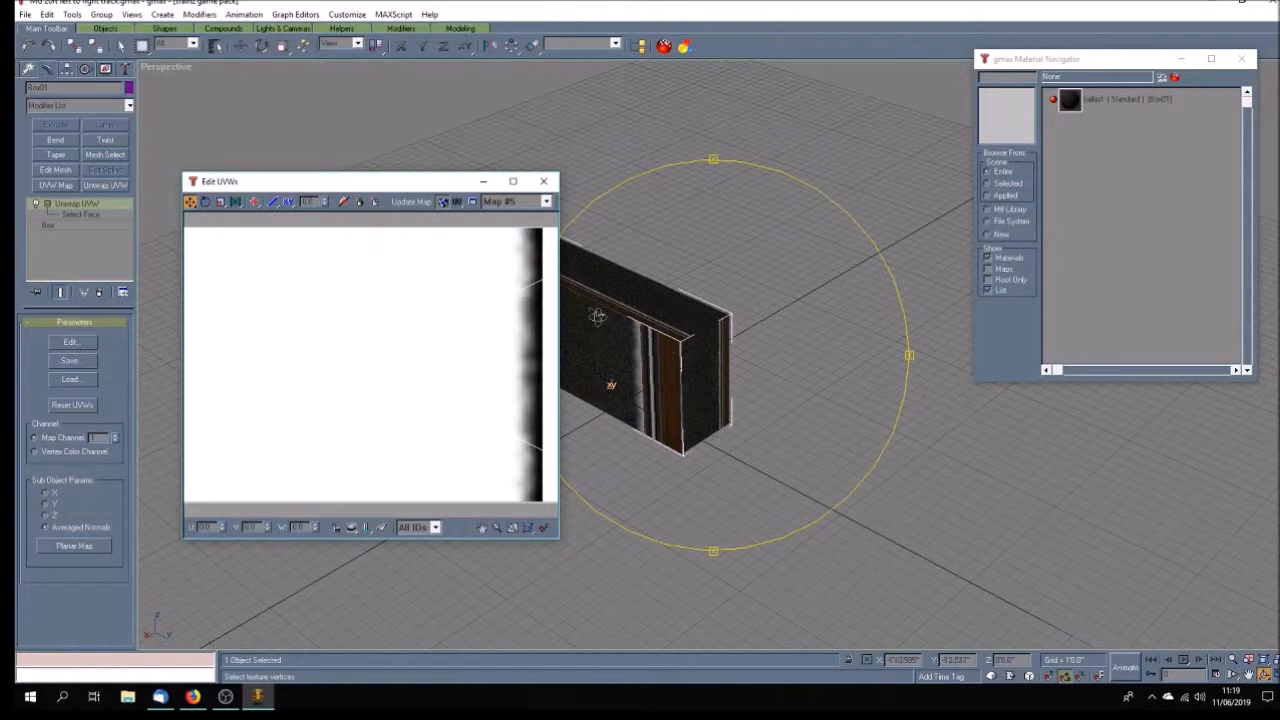
left_click(545, 202)
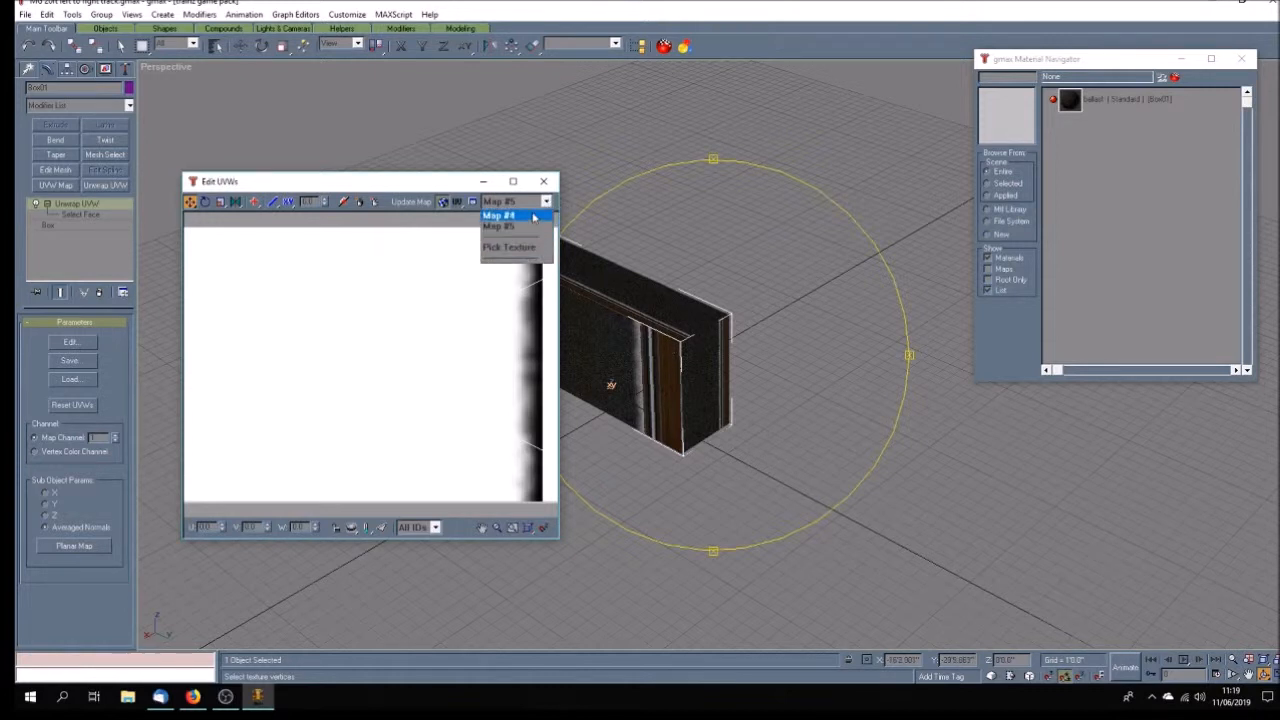
left_click(529, 219)
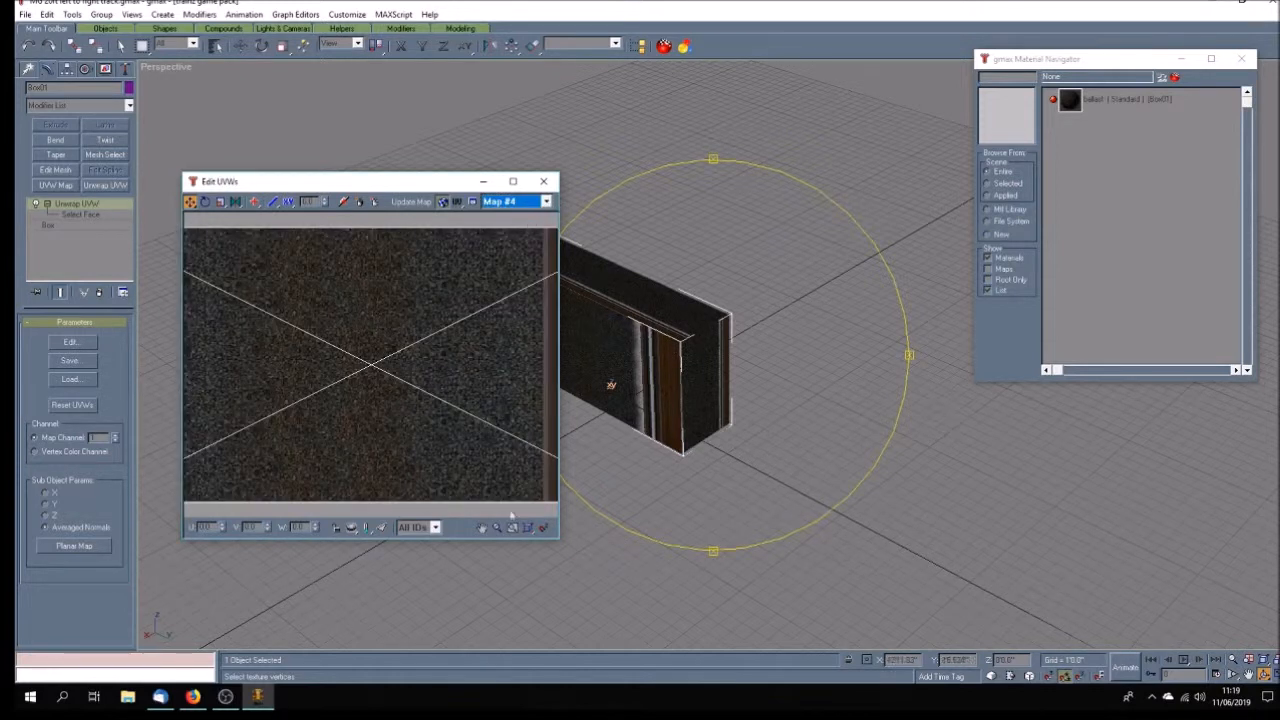
left_click_drag(561, 542, 1066, 633)
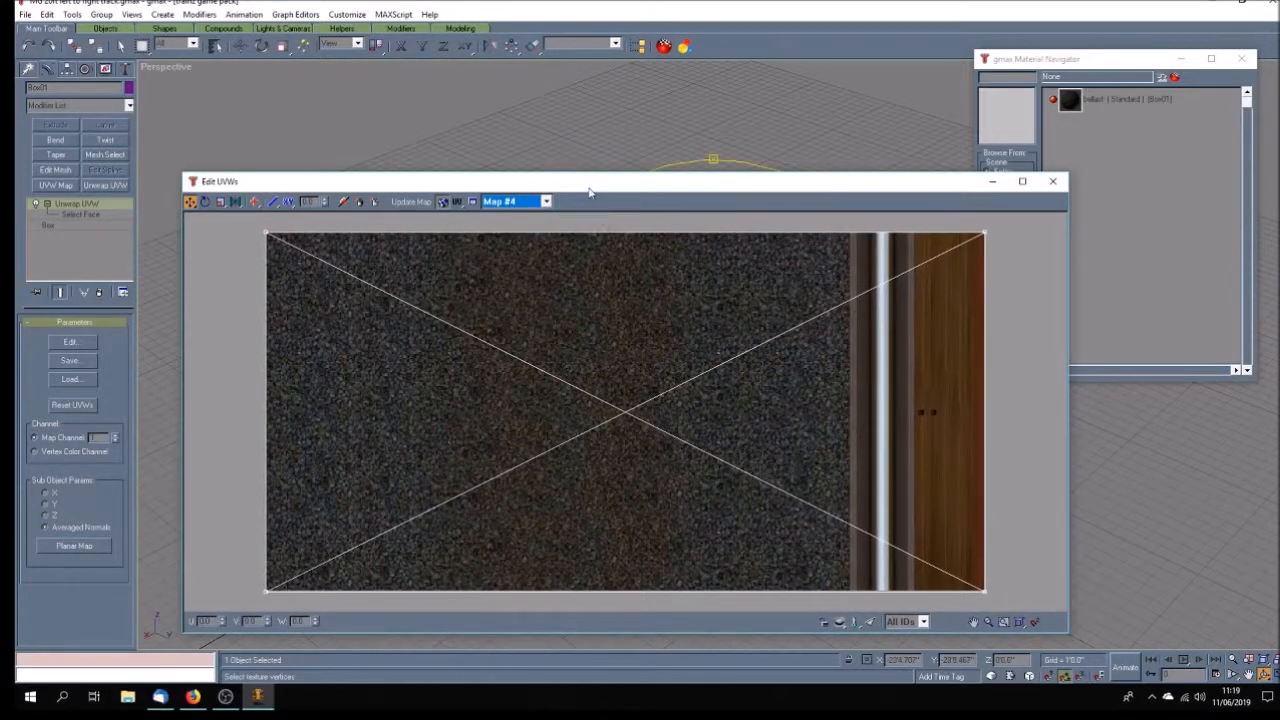
left_click_drag(589, 189, 509, 108)
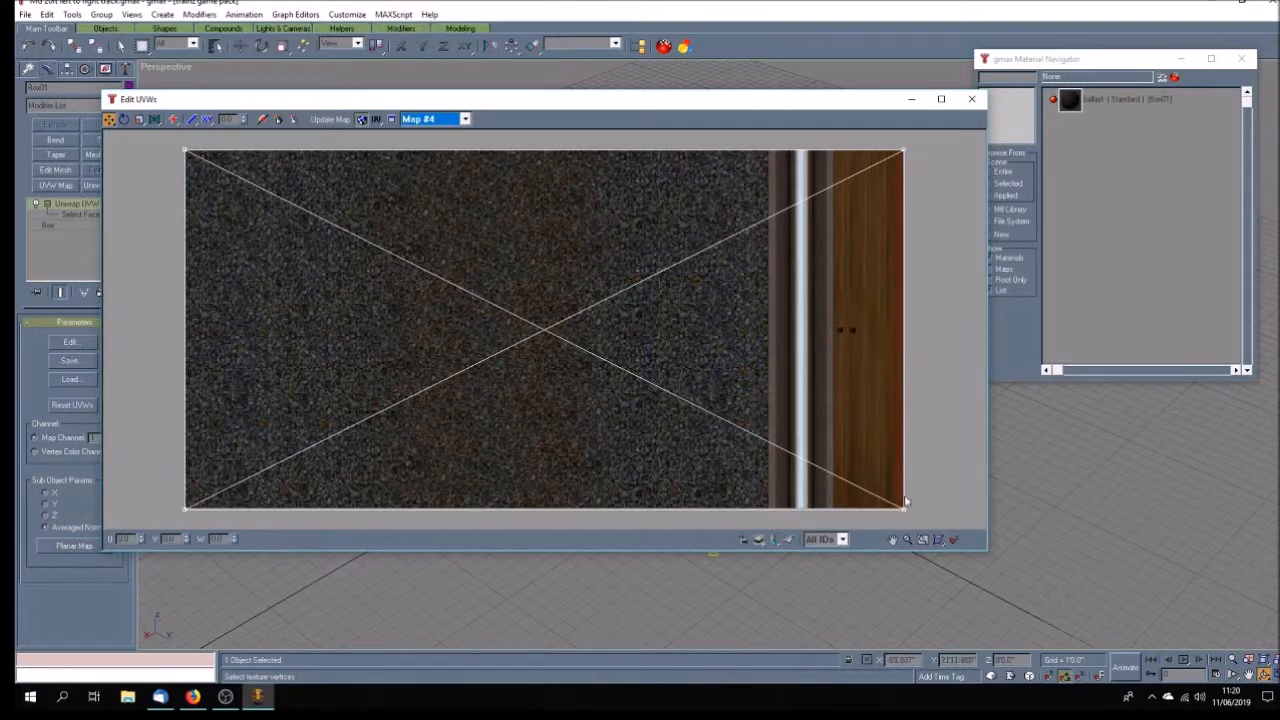
- Select all of the box's UV vertices and scale them down to a tiny spot at the centre of the texture
left_click(790, 541)
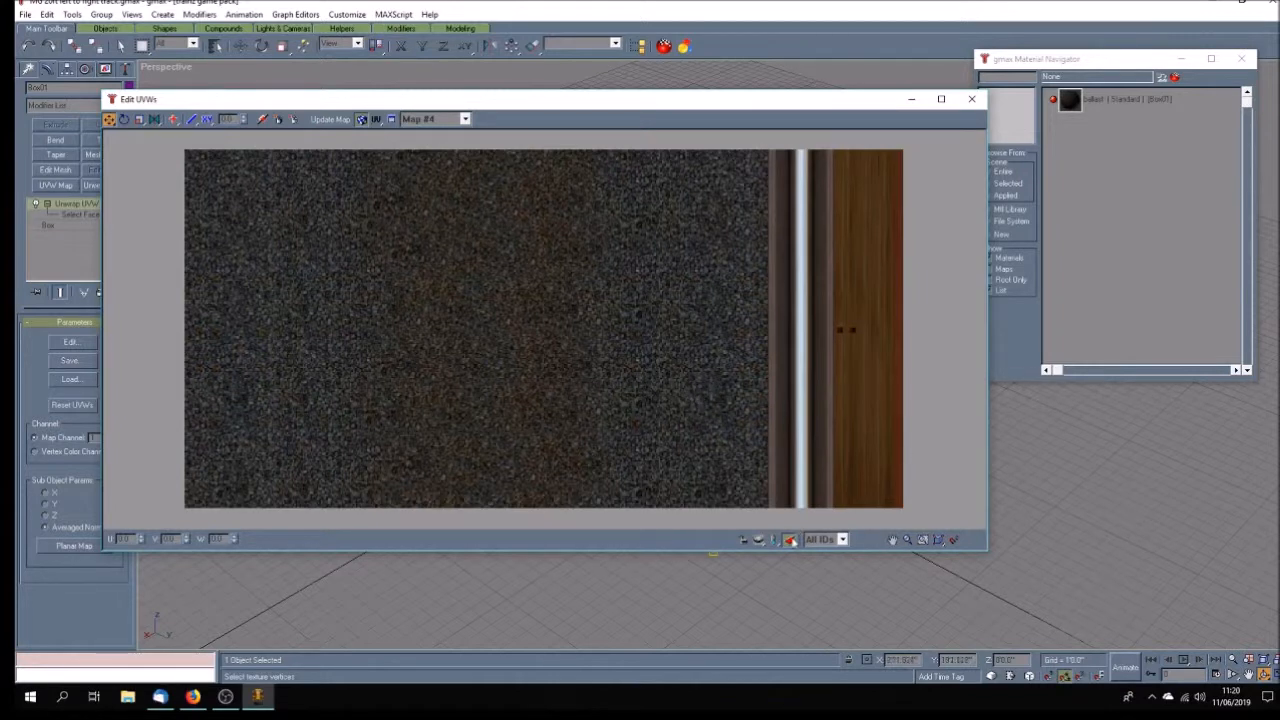
left_click(790, 540)
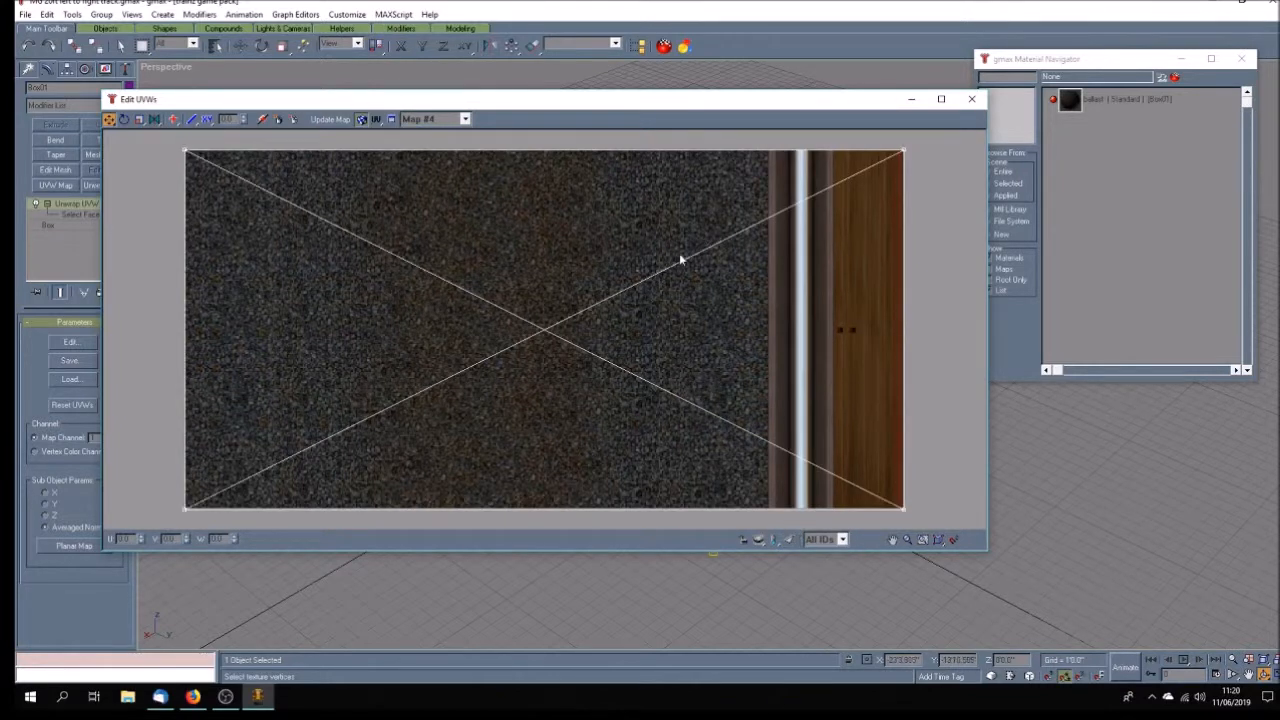
left_click(140, 120)
left_click_drag(180, 147, 927, 529)
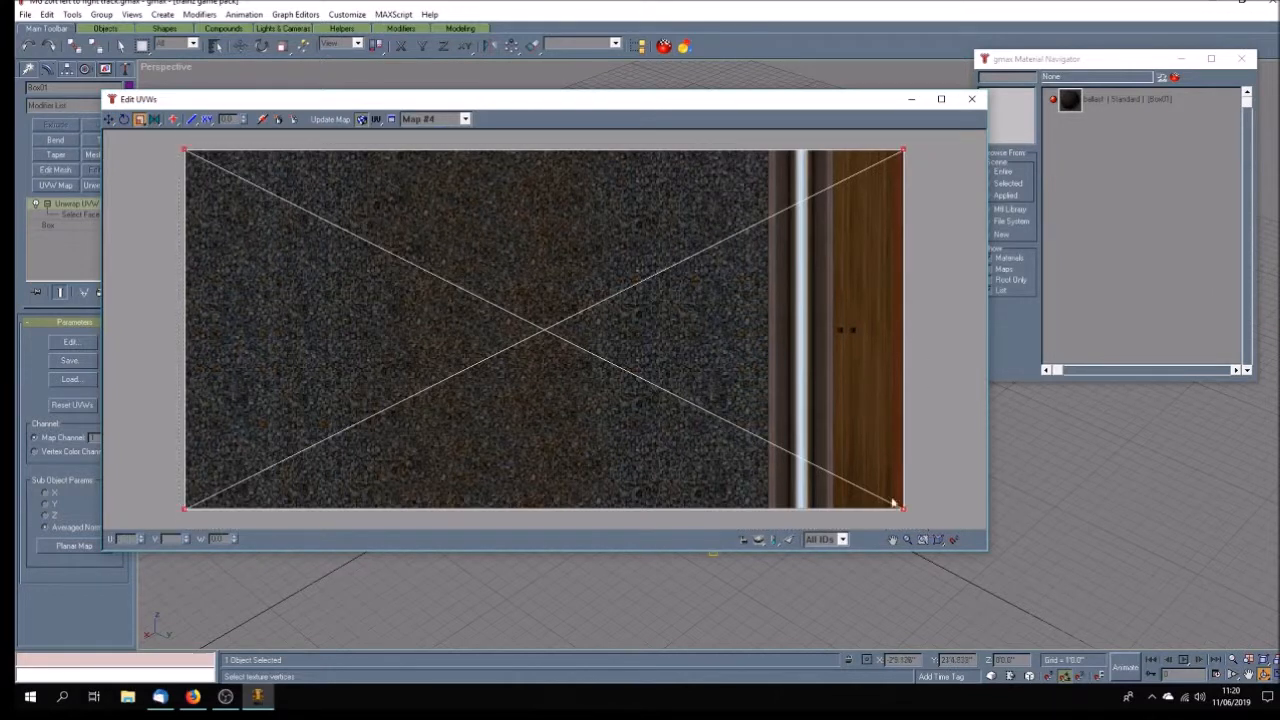
left_click_drag(181, 149, 586, 480)
left_click_drag(483, 296, 574, 411)
left_click_drag(550, 345, 614, 510)
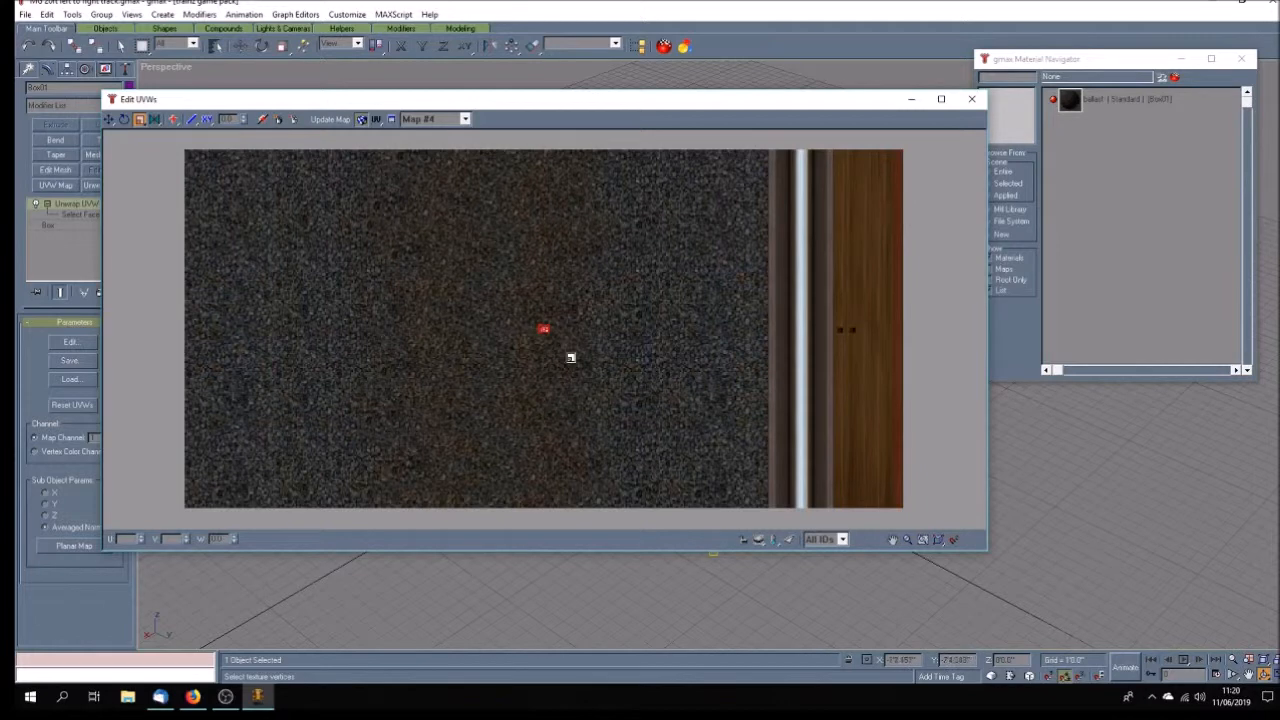
- Move the shrunken UV cluster onto the dark brown strip beside the bright rail band and close the UVW editor
left_click(108, 119)
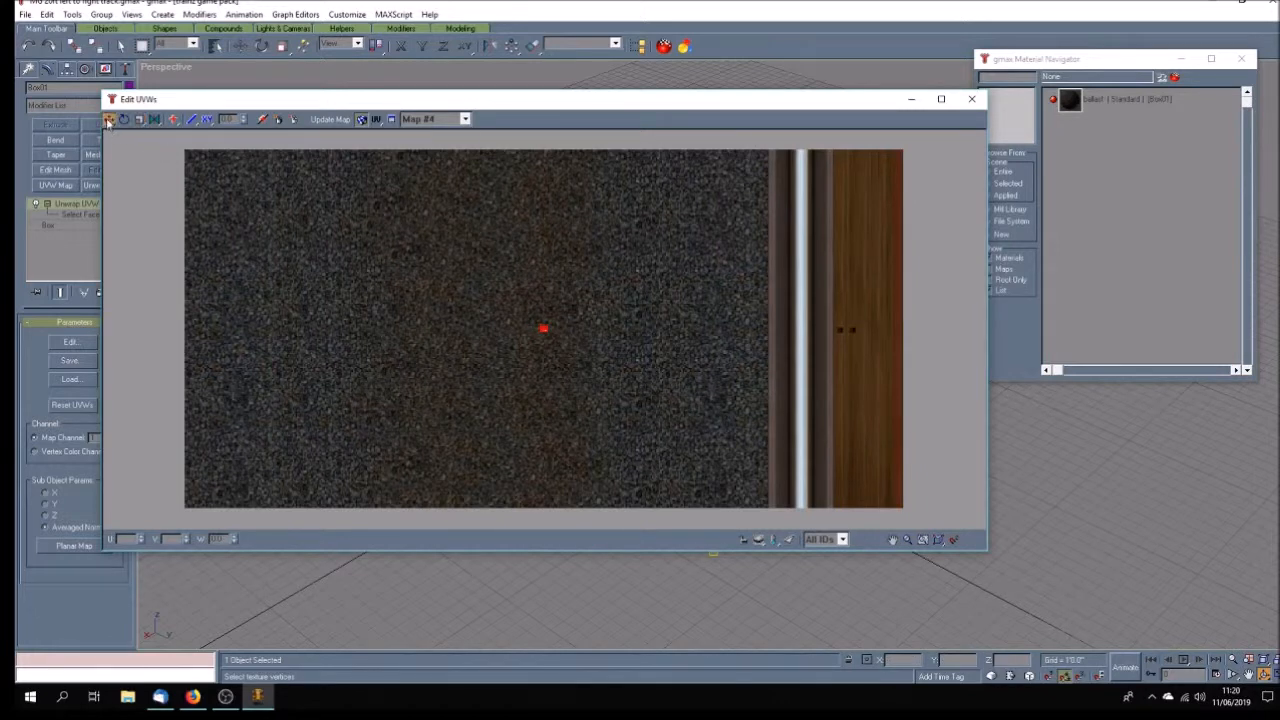
left_click_drag(546, 330, 782, 406)
left_click_drag(773, 404, 781, 405)
left_click(972, 100)
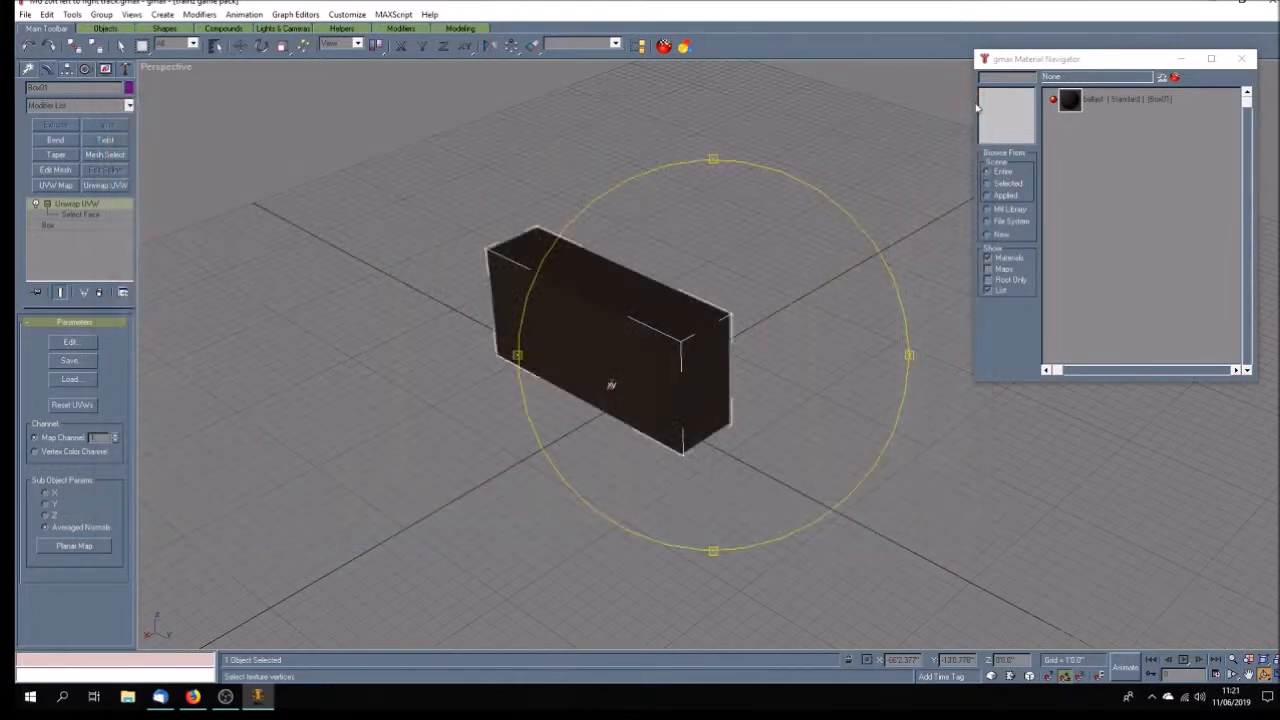
- Select the box's top face in the Unwrap UVW modifier and apply a planar map to it with averaged normals
middle_click_drag(680, 366, 640, 440, "alt")
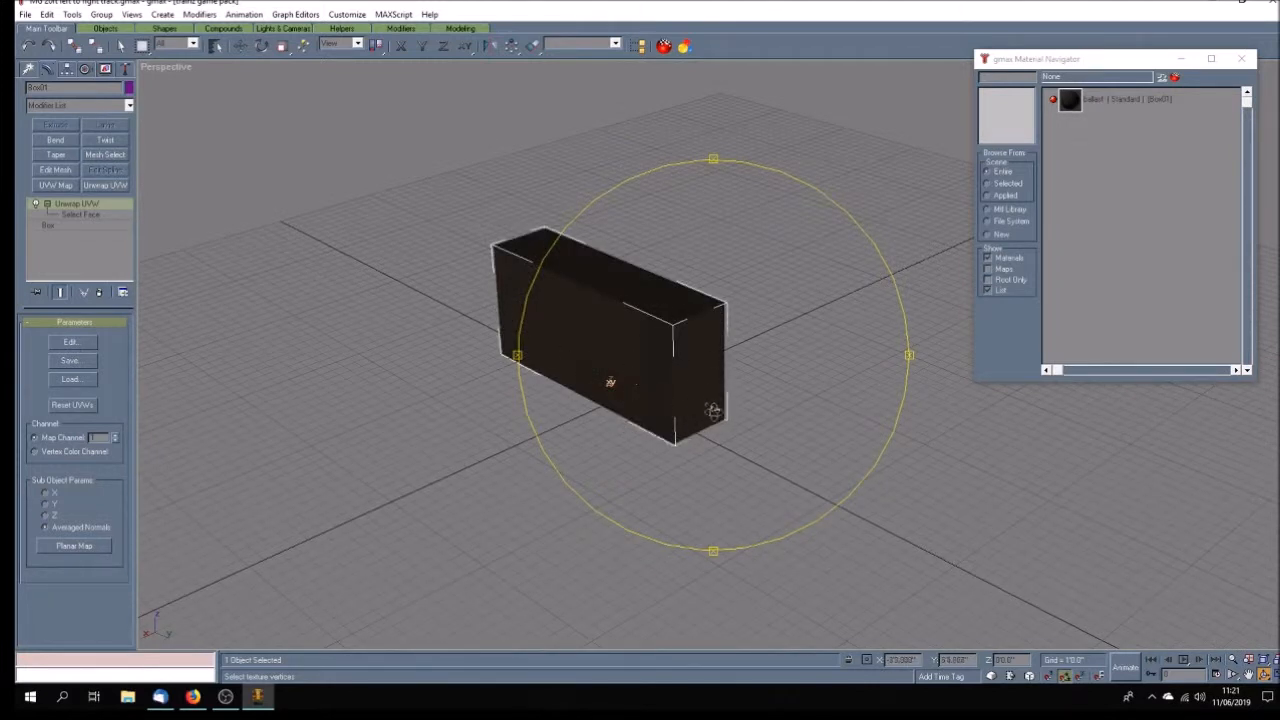
mouse_move(694, 413)
left_mouse_down()
mouse_move(684, 322)
mouse_move(714, 419)
mouse_move(767, 470)
mouse_move(740, 490)
mouse_move(632, 455)
left_mouse_up()
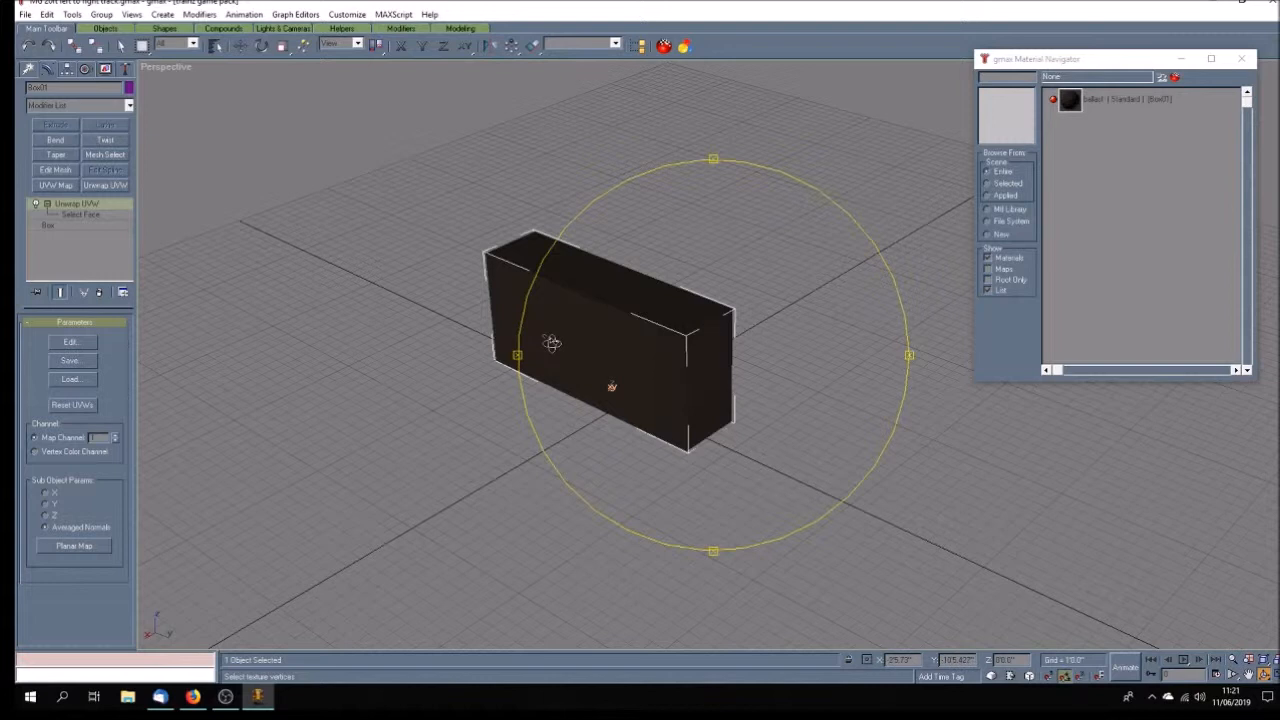
left_click_drag(578, 411, 586, 402)
left_click(85, 214)
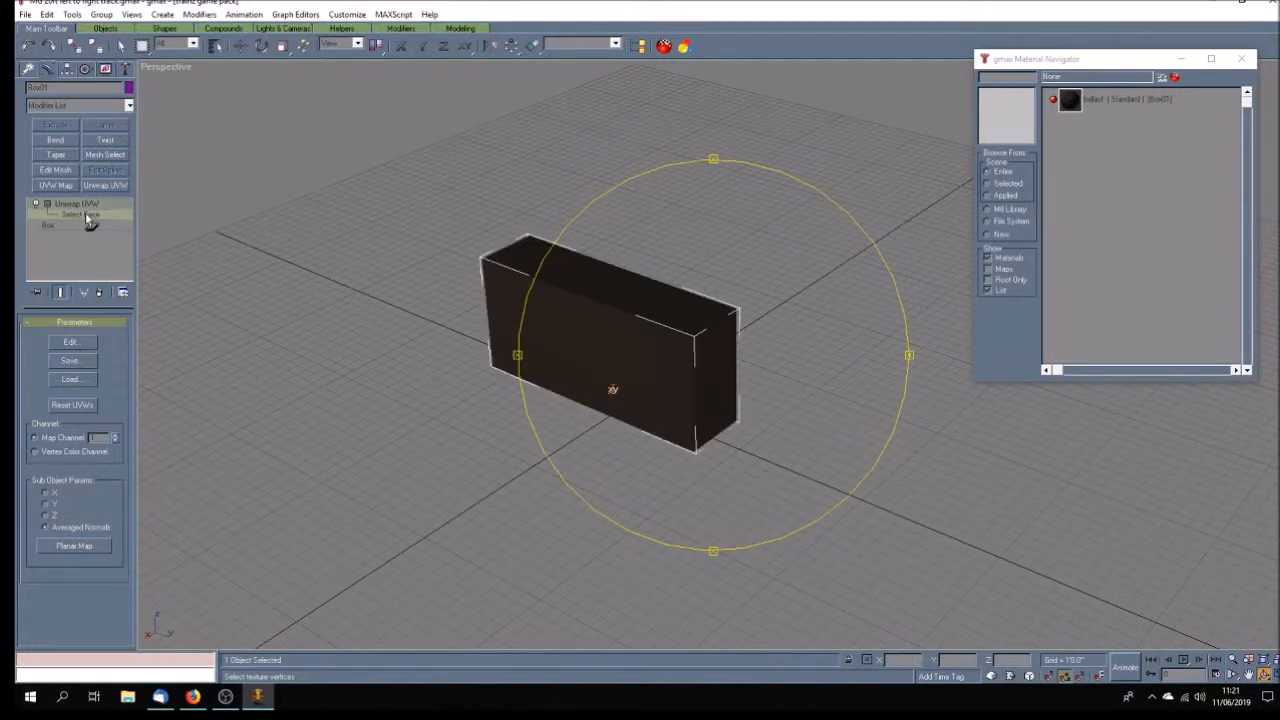
left_click(614, 290)
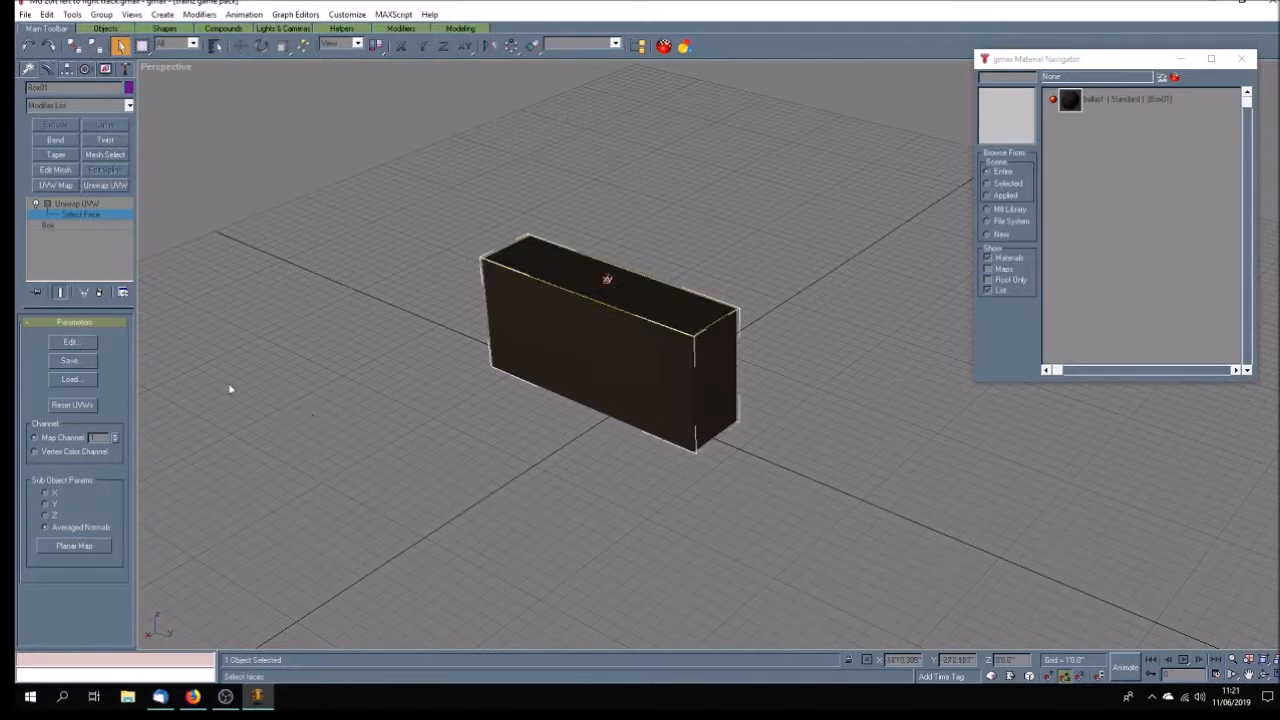
left_click(80, 342)
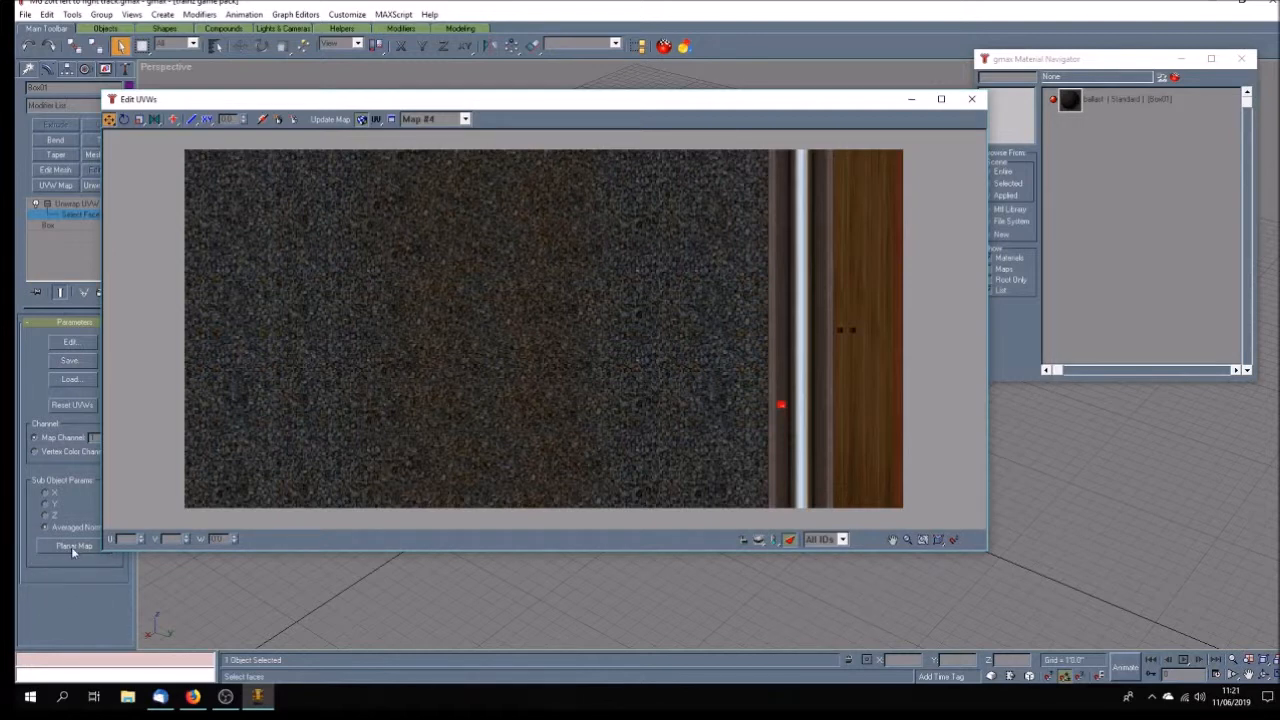
left_click(73, 547)
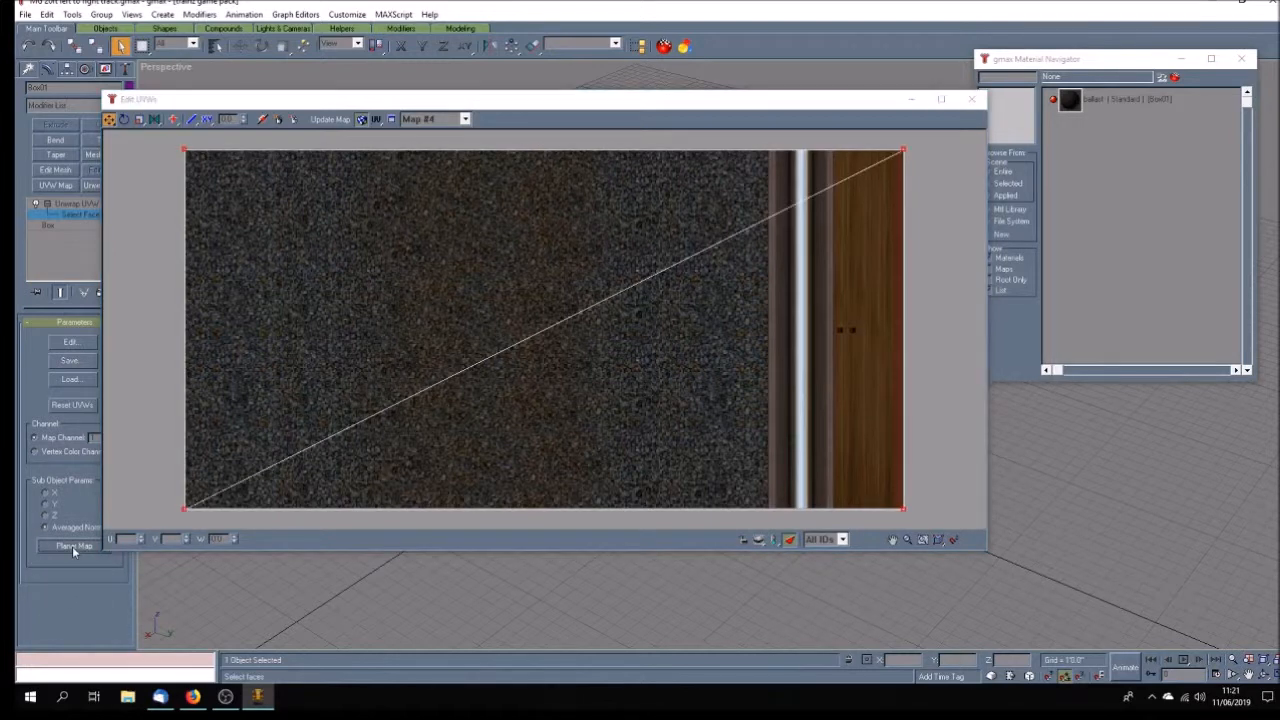
- Move the top face's side UV vertices horizontally so that they fit the edges of the bright rail strip
left_click_drag(485, 100, 509, 406)
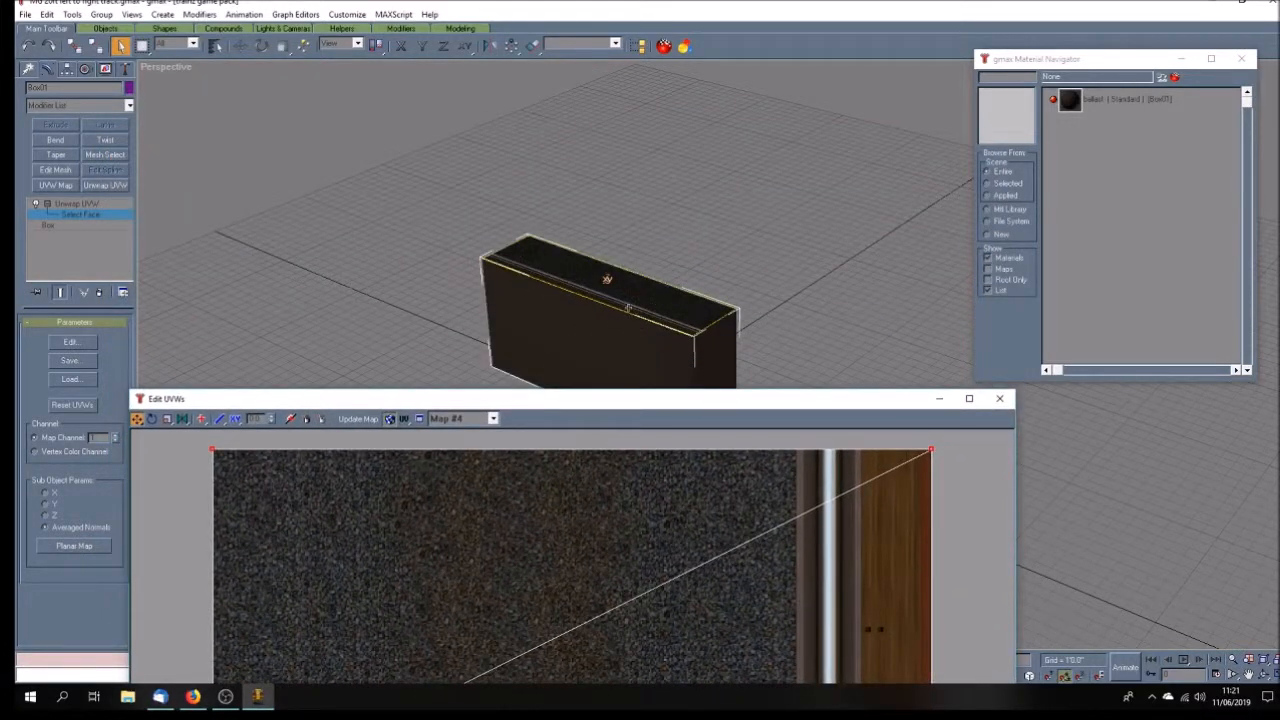
left_click_drag(573, 403, 554, 117)
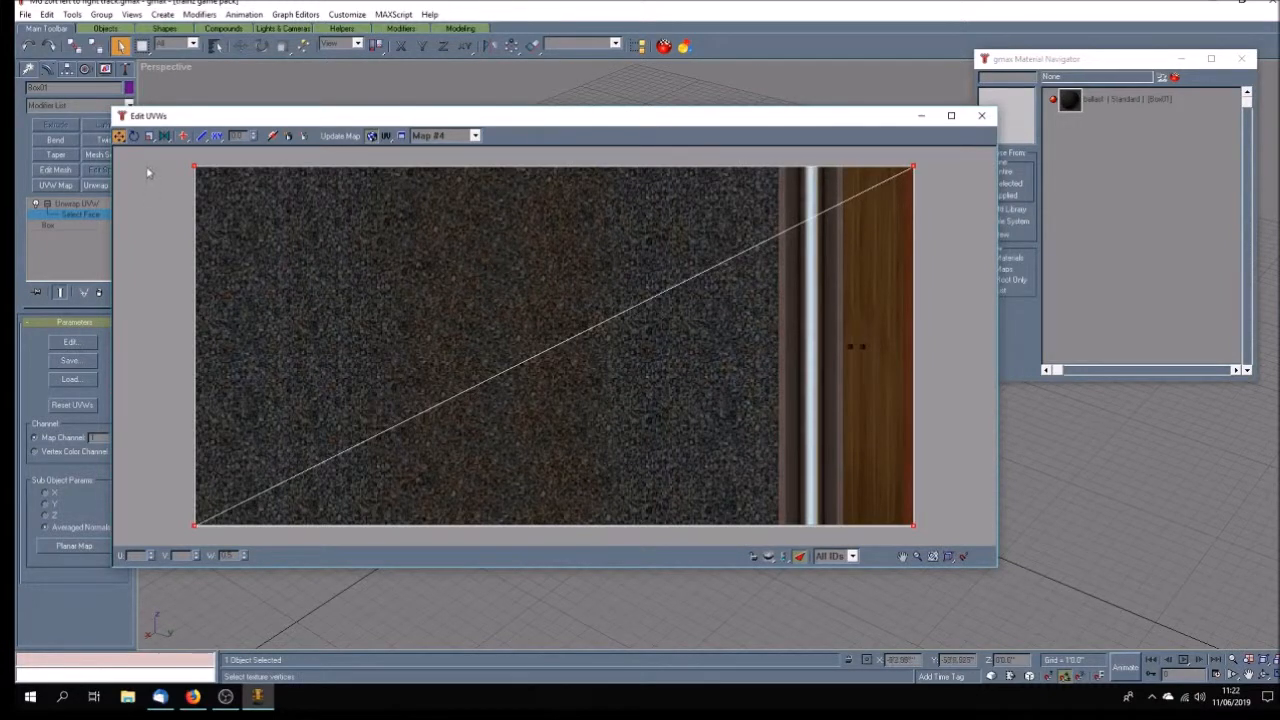
left_click_drag(119, 136, 807, 524)
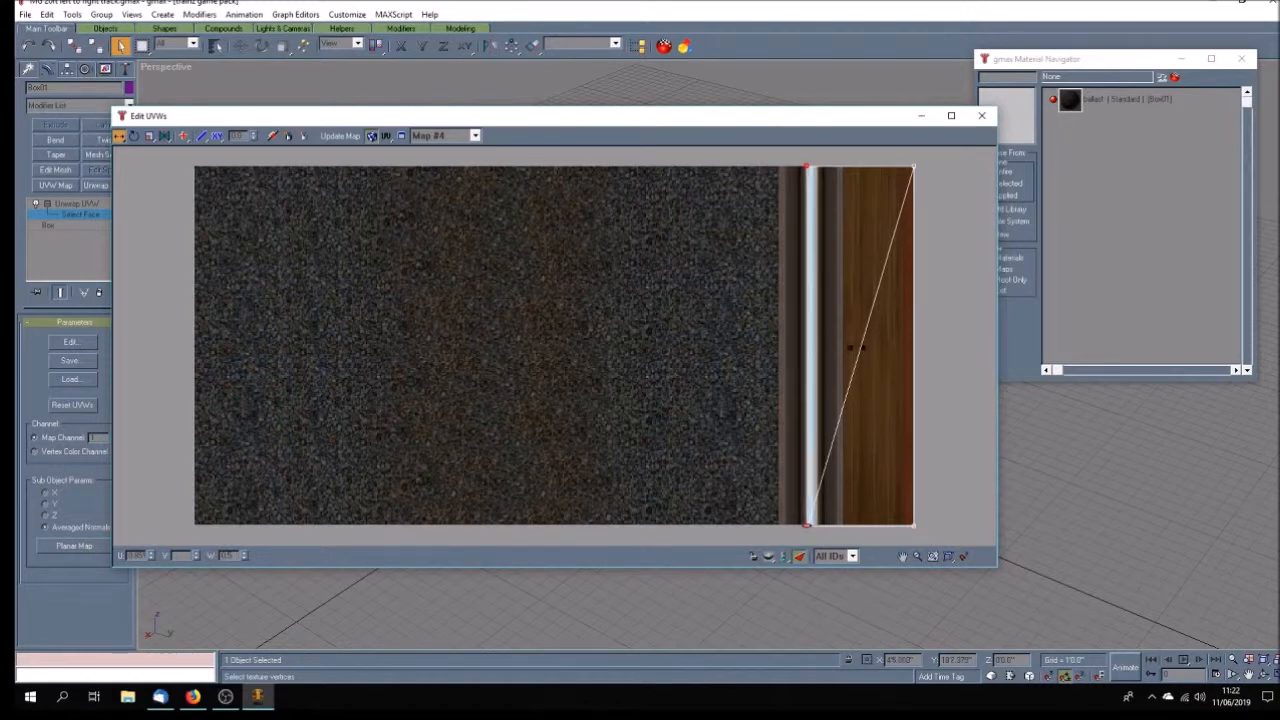
left_click_drag(893, 158, 817, 525)
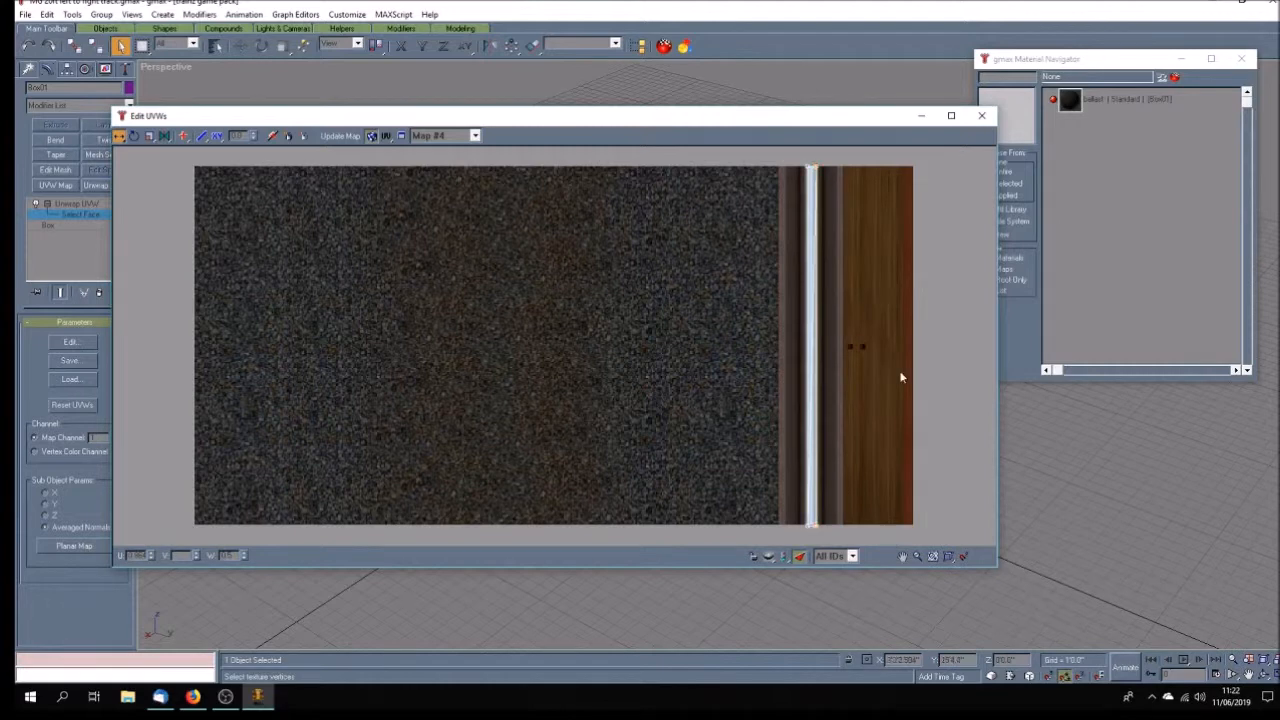
- Close the UVW editor and inspect the rail texture on the box's top face up close
left_click(981, 115)
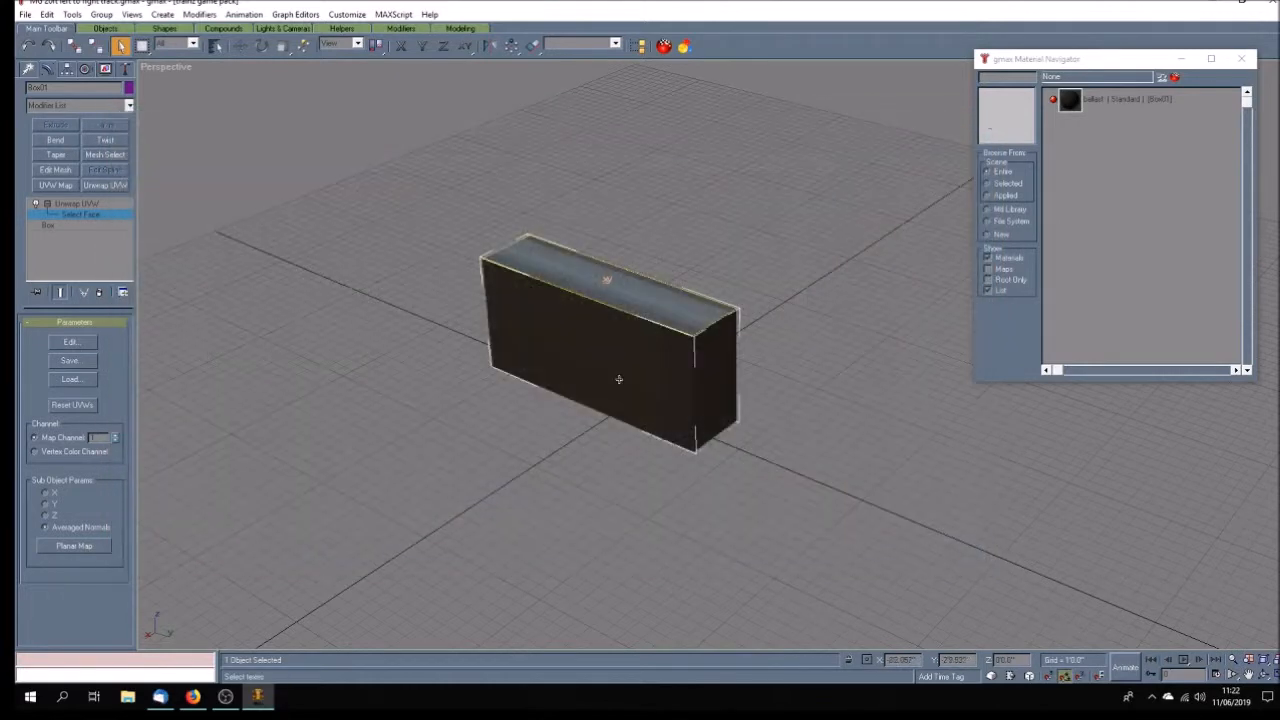
left_click(1264, 677)
mouse_move(670, 458)
left_mouse_down()
mouse_move(640, 483)
mouse_move(688, 449)
mouse_move(657, 477)
mouse_move(721, 488)
mouse_move(638, 497)
left_mouse_up()
scroll(721, 488, "up", 3)
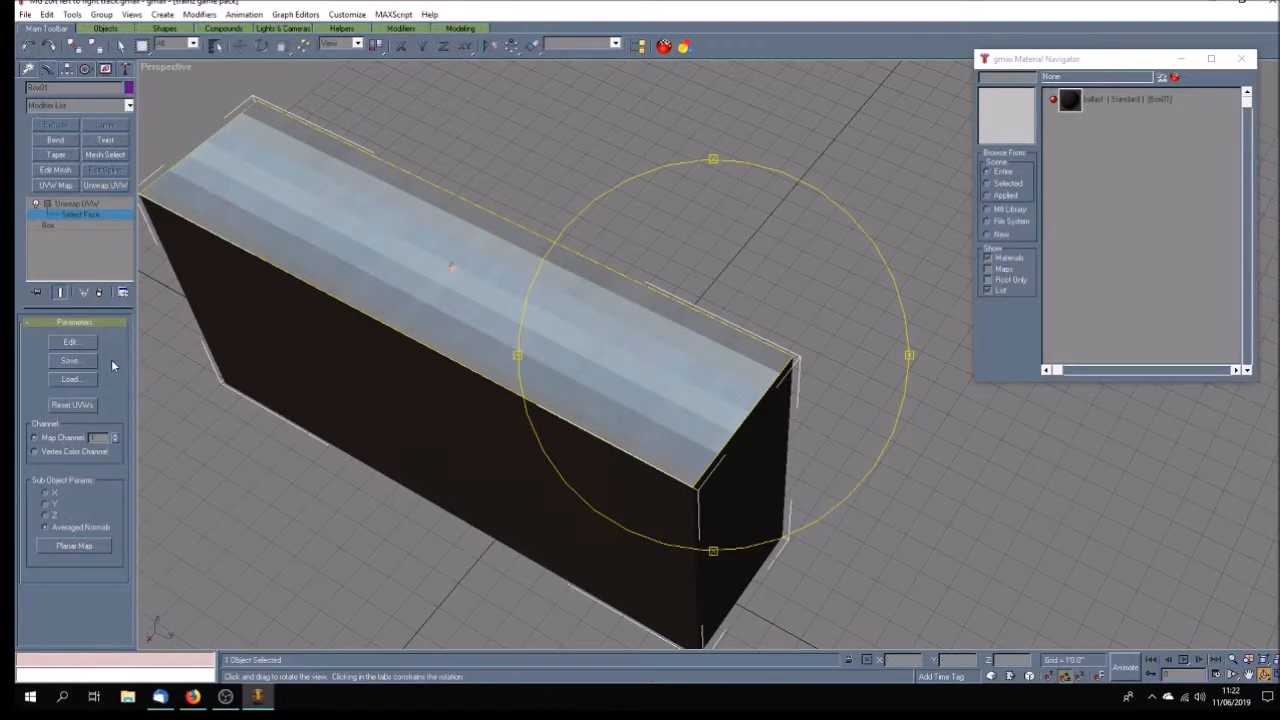
- Reopen the UVW editor and rotate all of the top face's UV vertices a quarter turn so that they lie across the texture
left_click(70, 343)
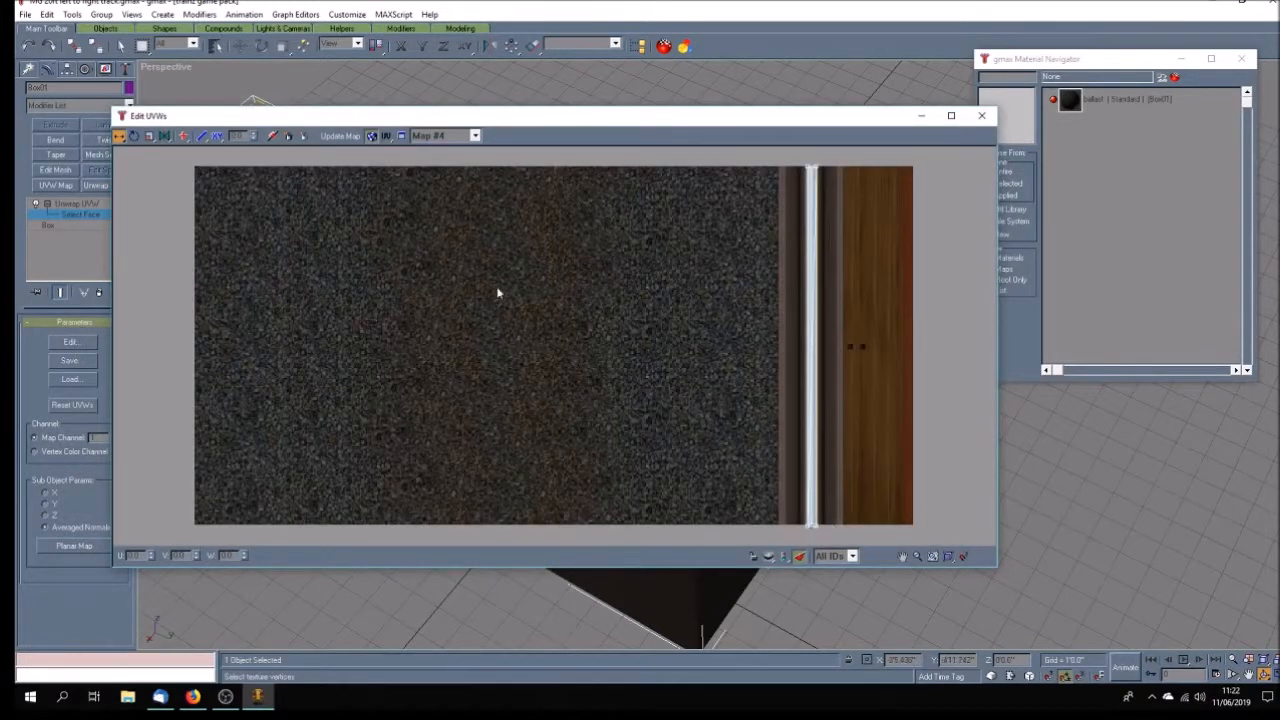
left_click(134, 137)
left_click_drag(787, 162, 846, 550)
left_click_drag(808, 168, 741, 290)
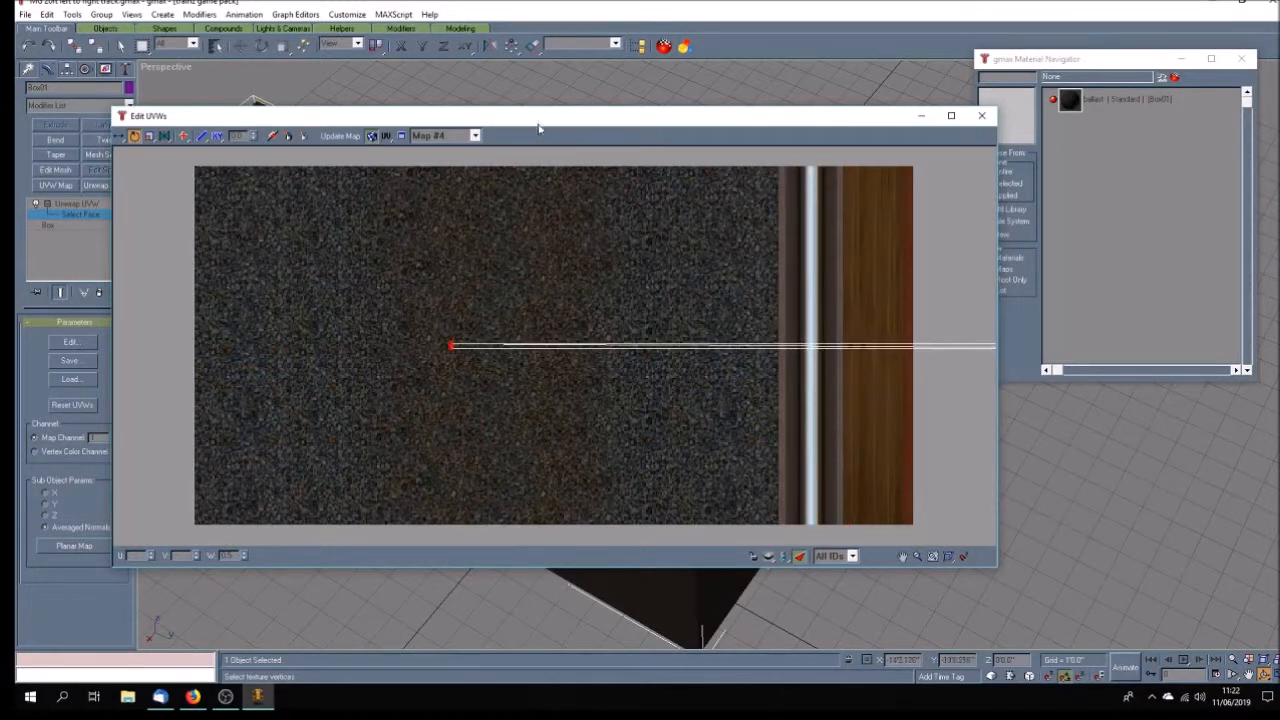
left_click_drag(537, 125, 673, 457)
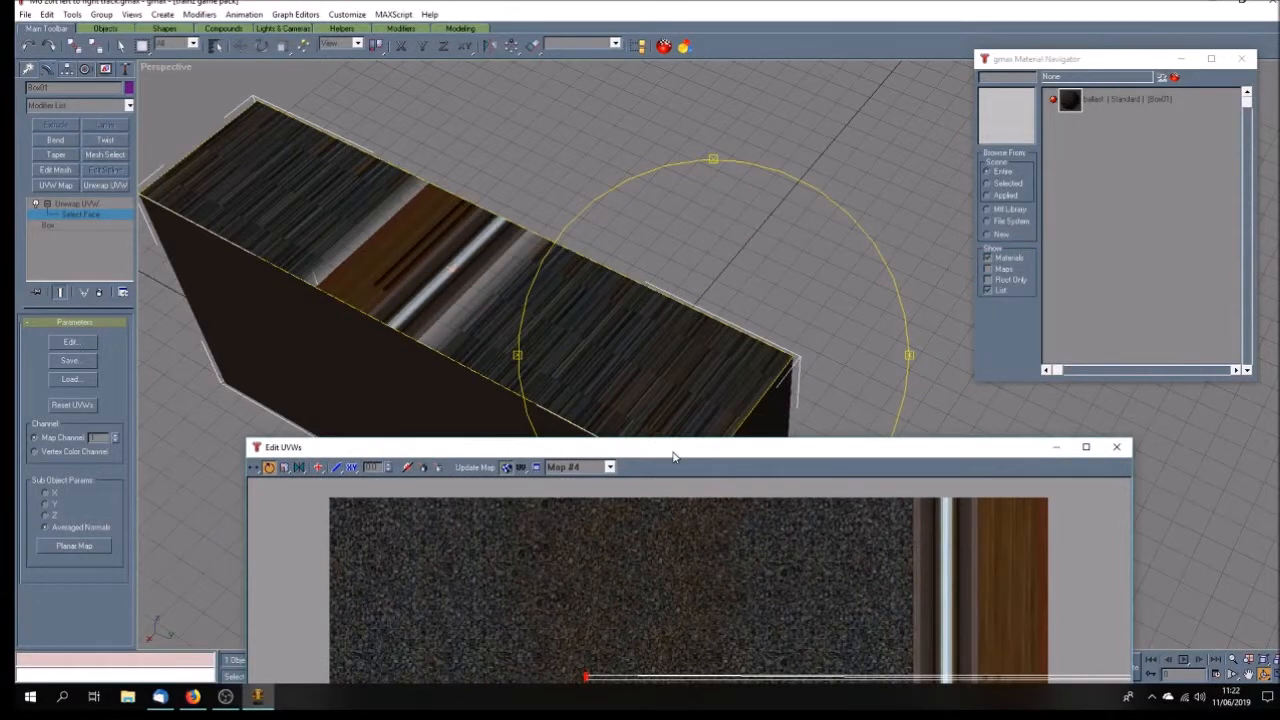
left_click_drag(673, 457, 540, 300)
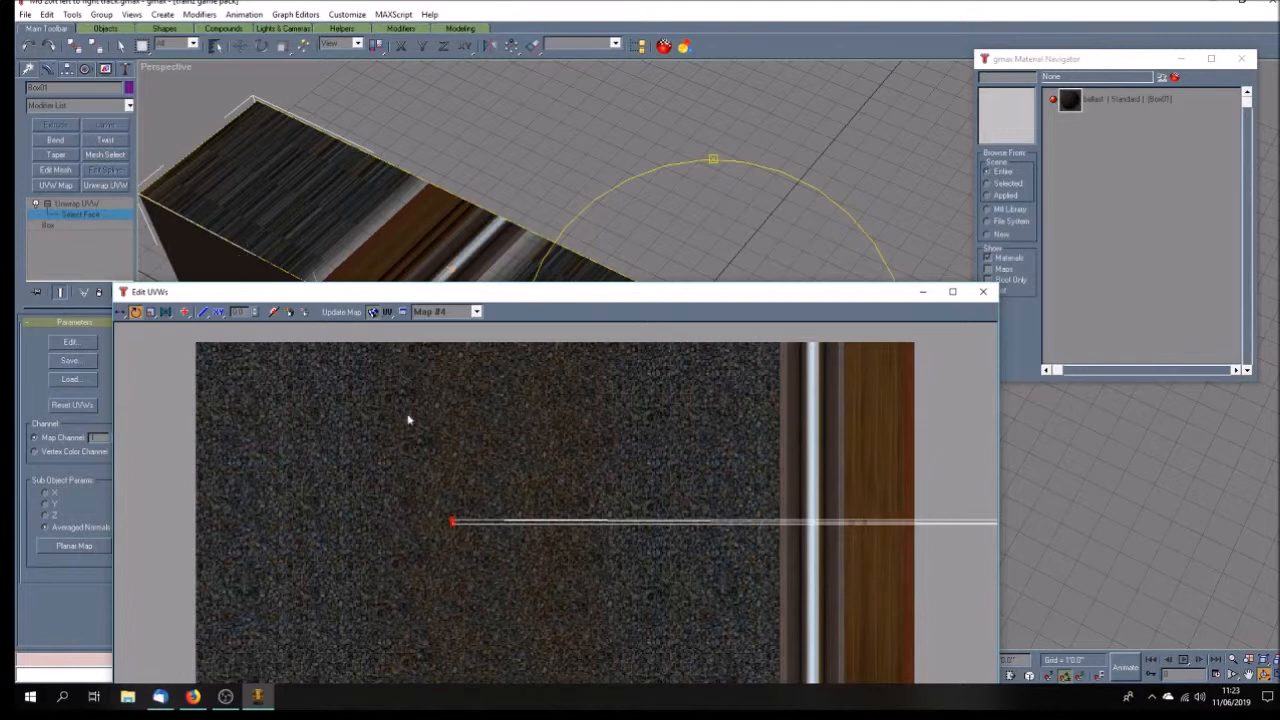
- Rotate the top face's UV vertices back upright onto the bright rail strip
left_click_drag(452, 519, 606, 376)
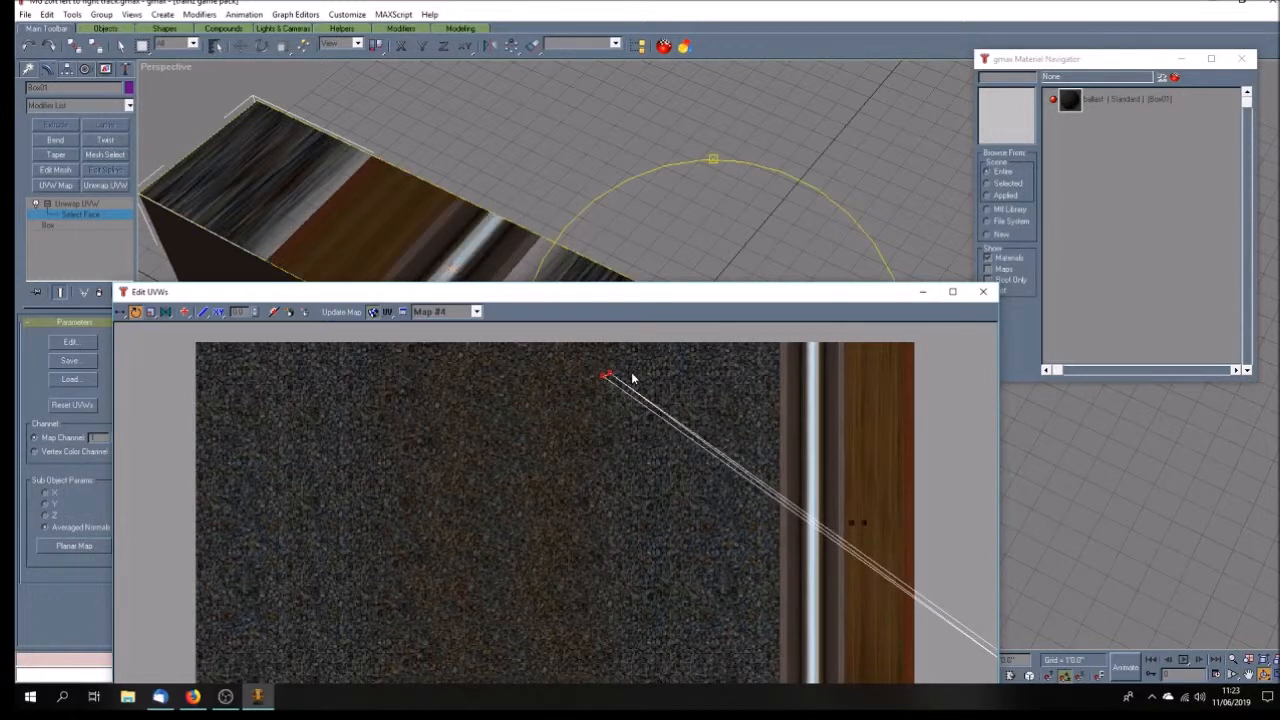
left_click_drag(608, 372, 859, 324)
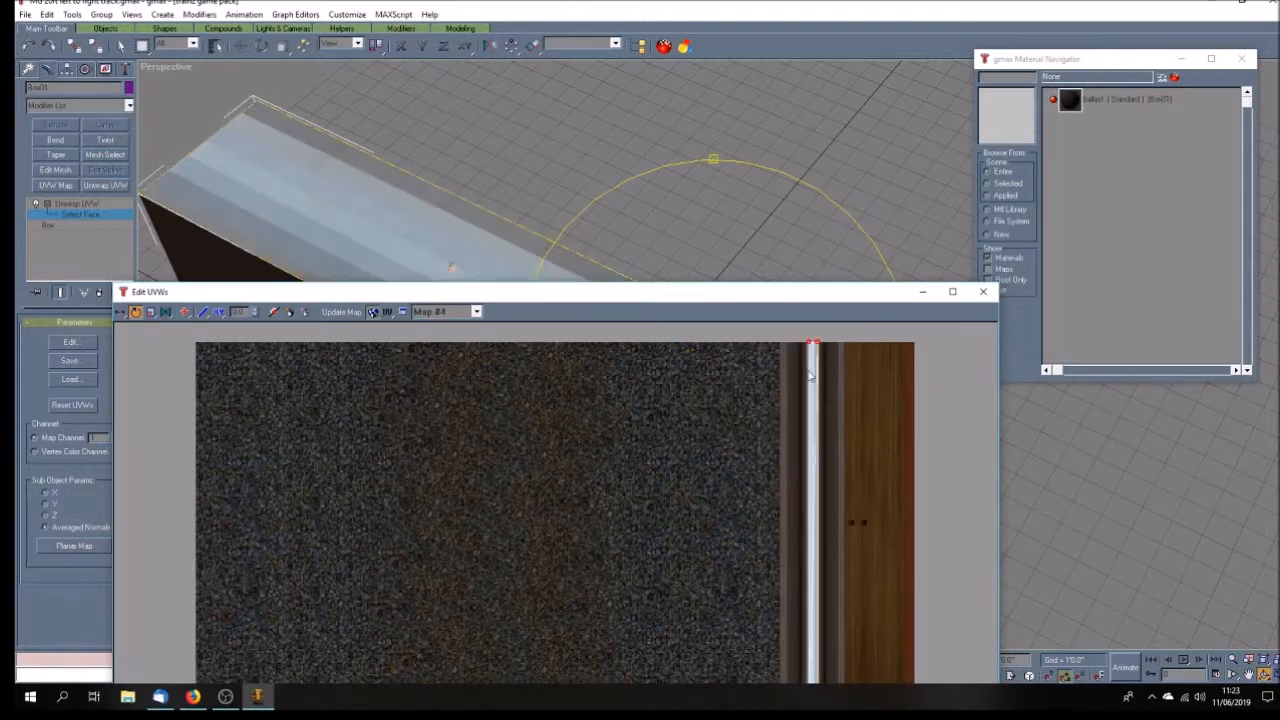
left_click_drag(815, 300, 972, 133)
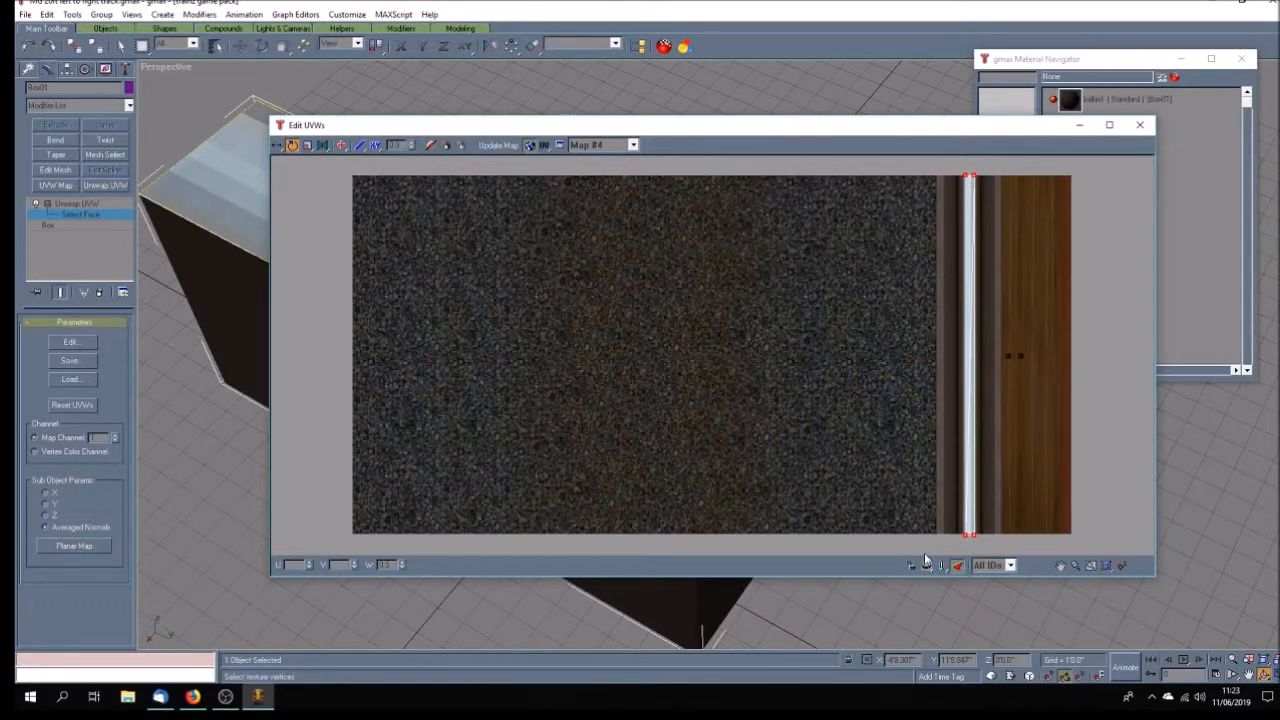
left_click_drag(560, 131, 676, 147)
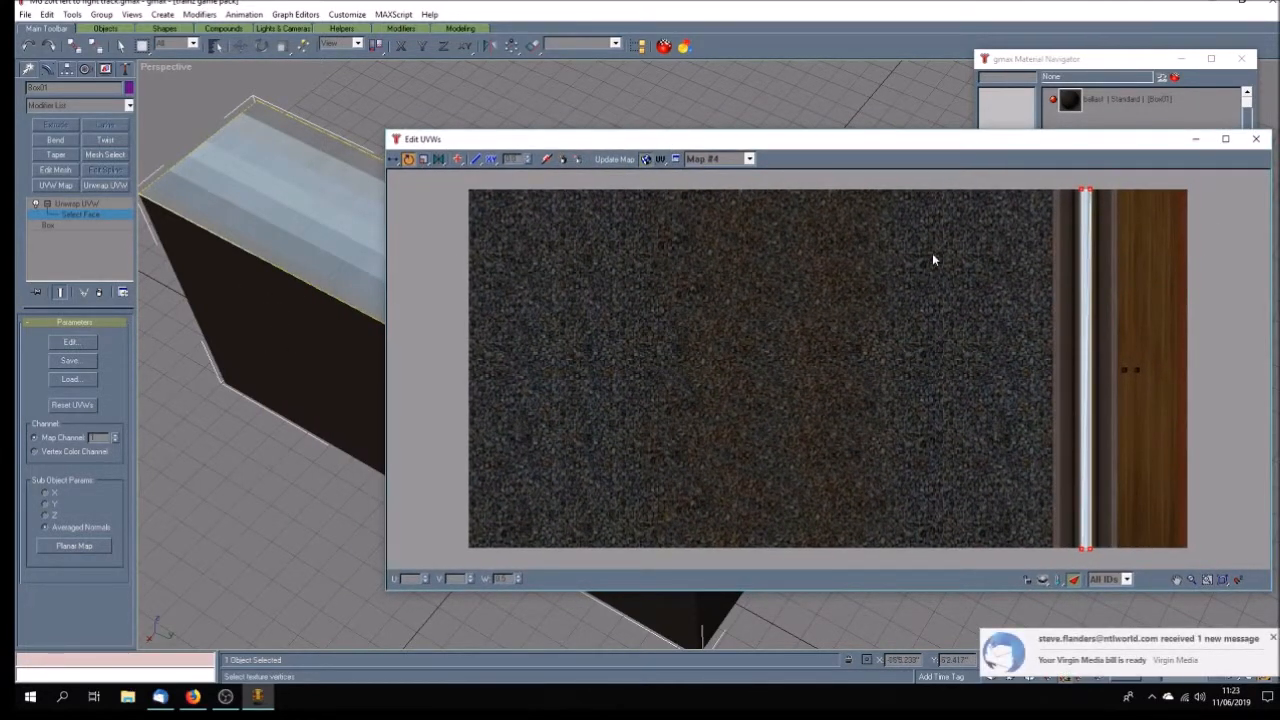
- Minimize the UVW editor, check the box from several angles, and select its long front side face
left_click(1196, 144)
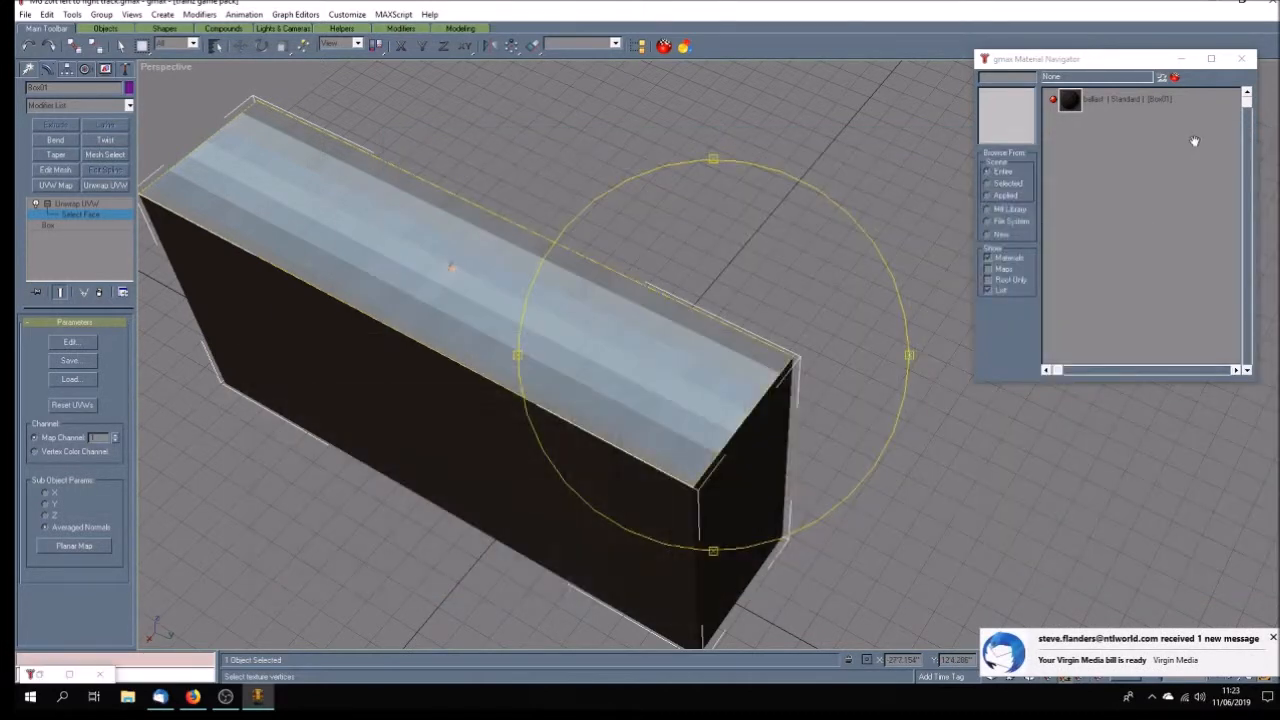
key("F3")
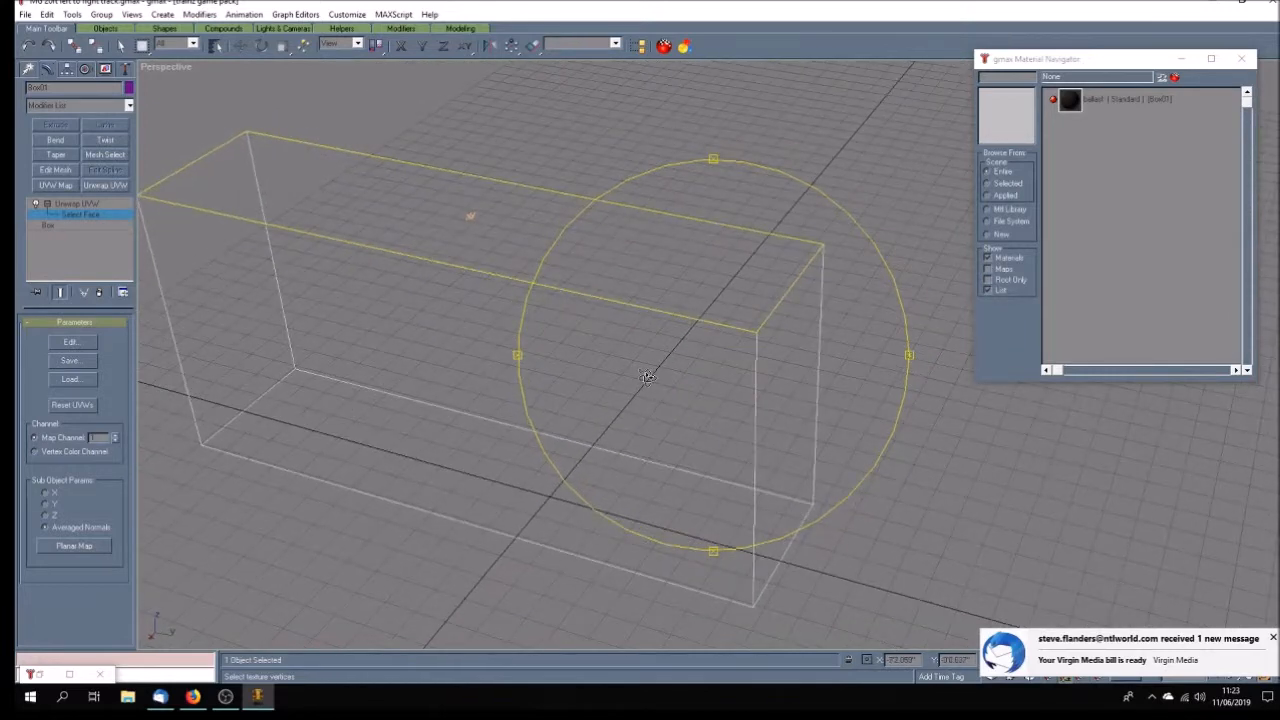
key("F3")
left_click(1272, 638)
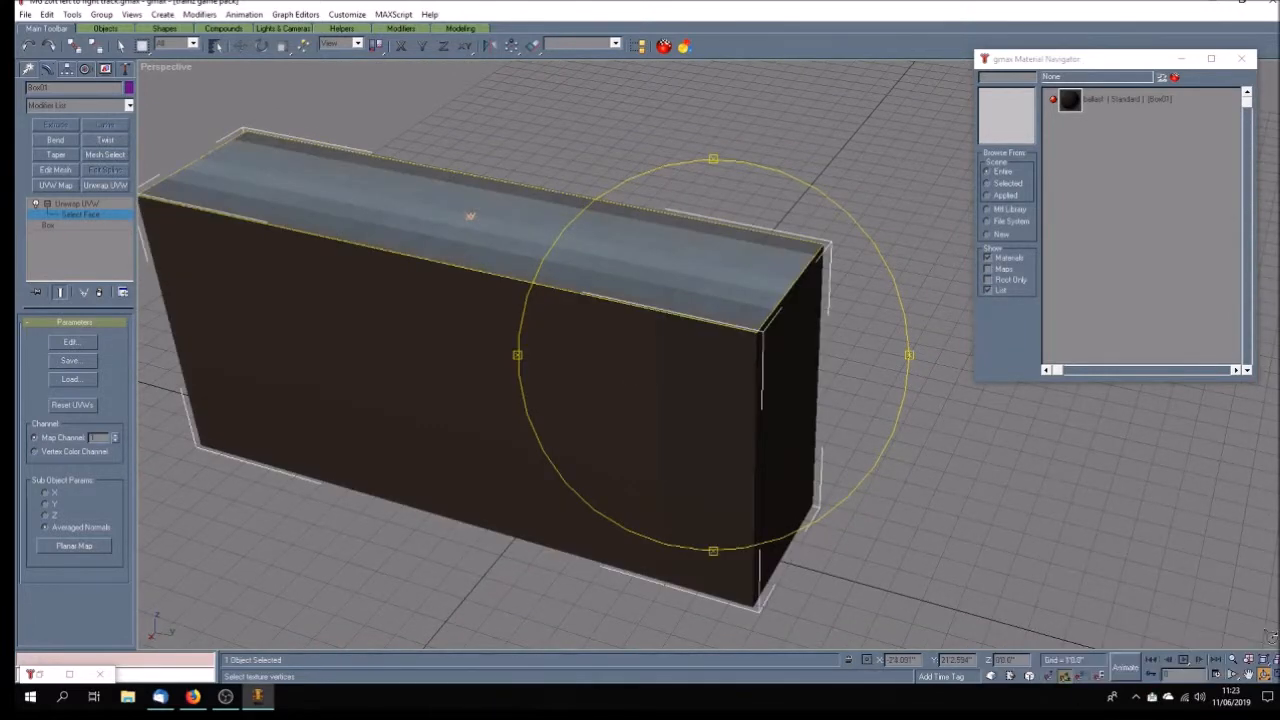
left_click_drag(580, 417, 408, 353)
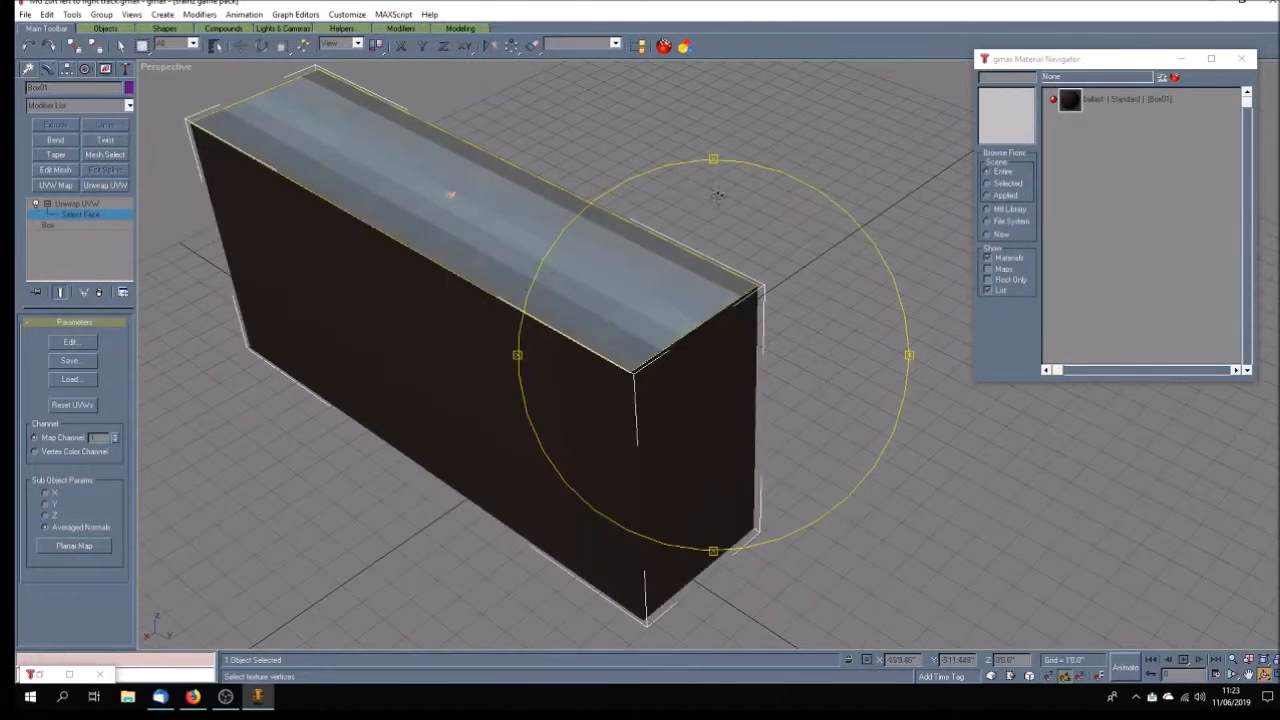
mouse_move(603, 403)
left_mouse_down()
mouse_move(618, 398)
mouse_move(567, 402)
mouse_move(593, 448)
left_mouse_up()
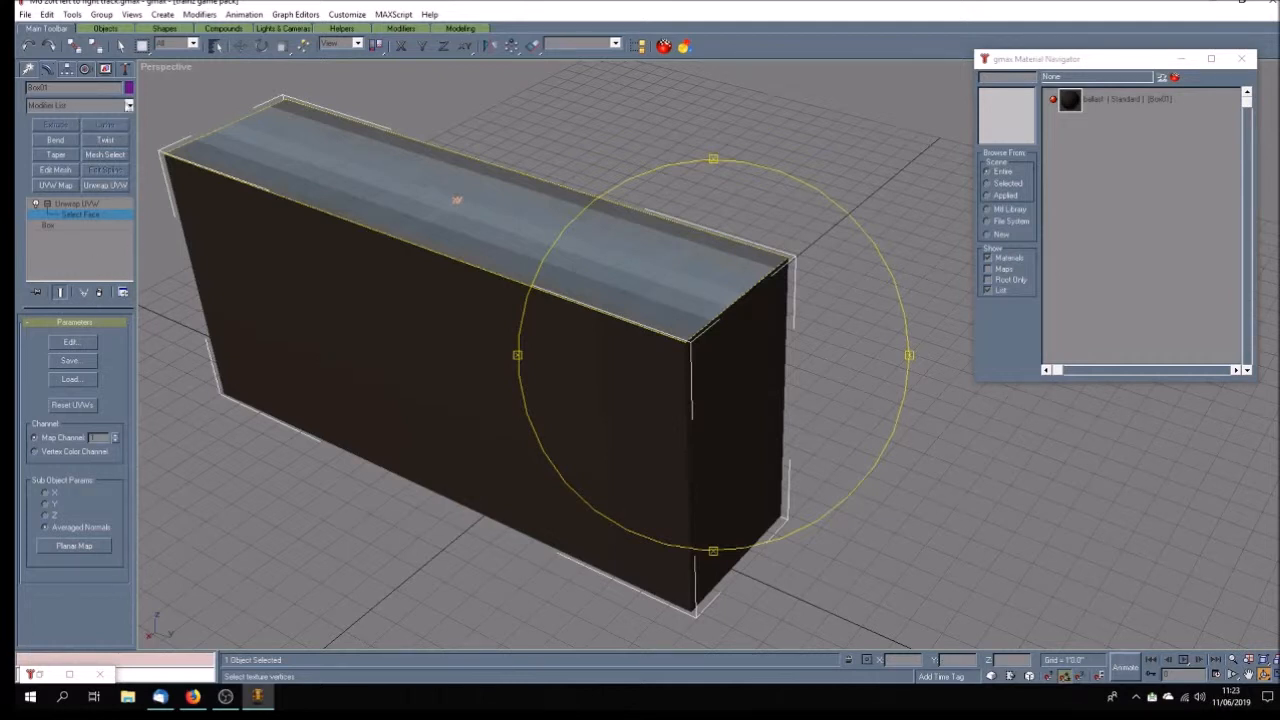
left_click(120, 45)
left_click(247, 480)
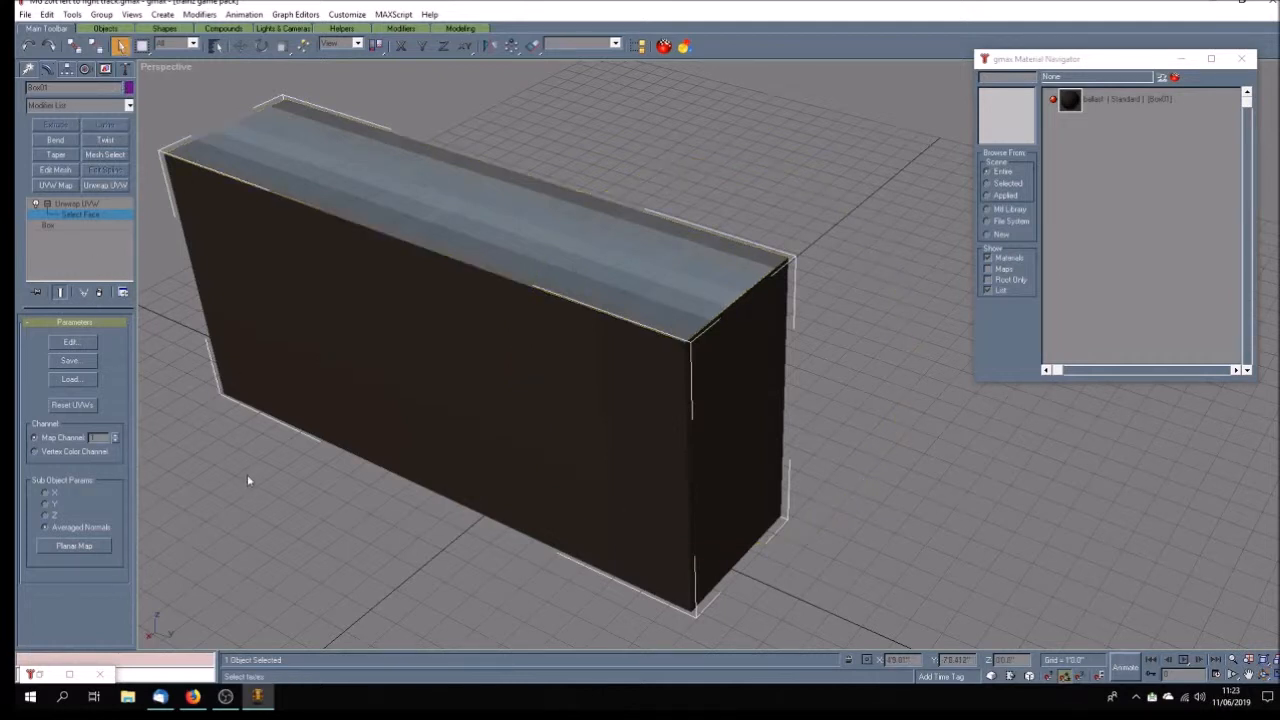
left_click(363, 362)
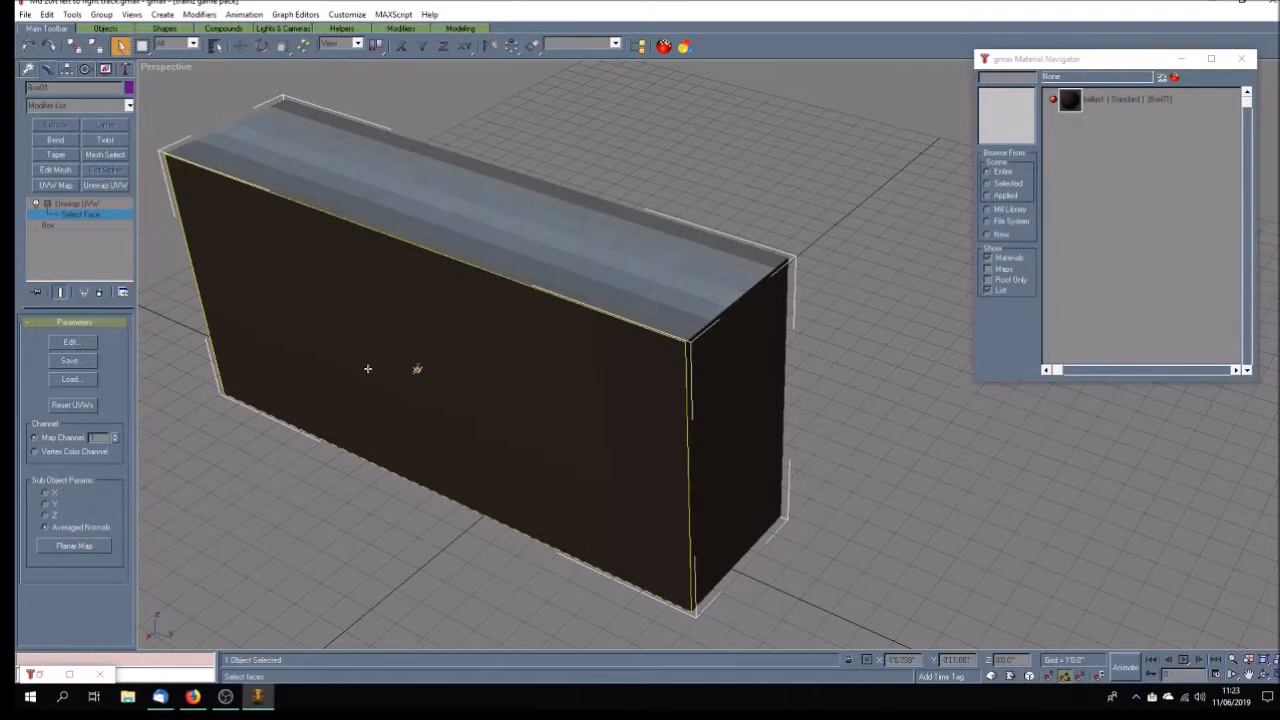
- Apply a planar map with averaged normals to the long side face and reselect it to show its UVs in the editor
left_click(72, 343)
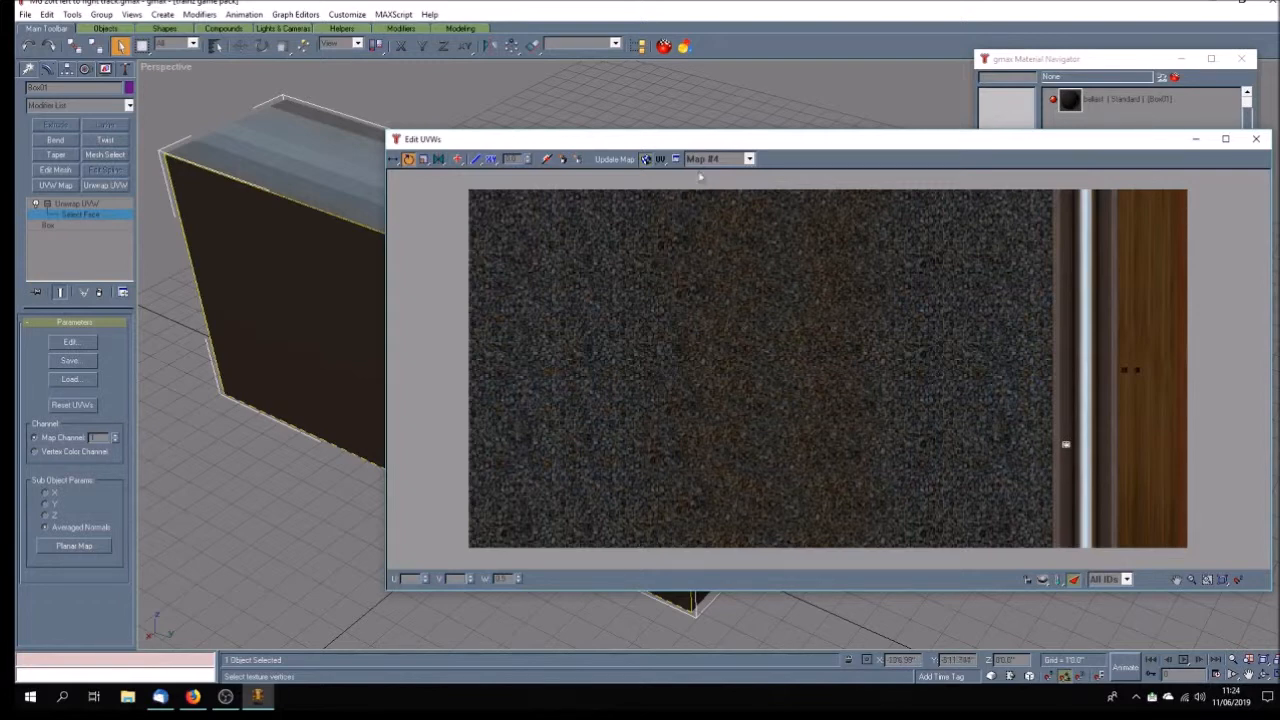
left_click_drag(688, 146, 660, 179)
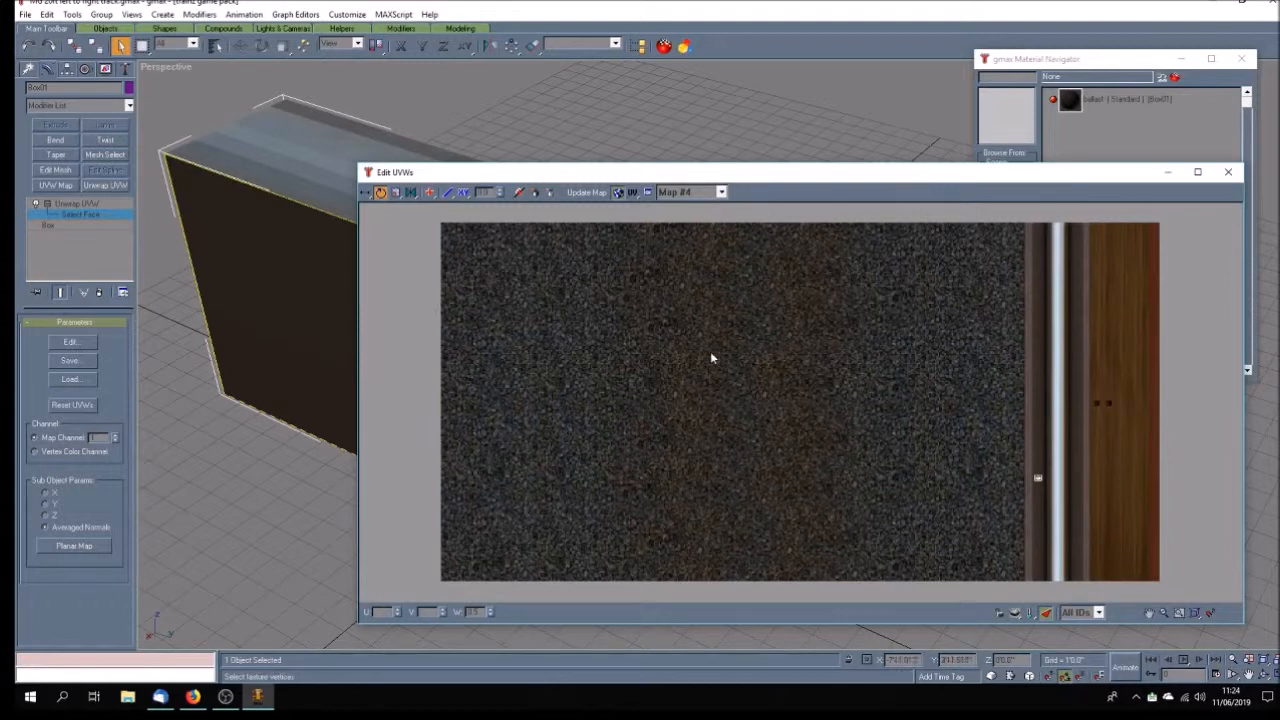
left_click(75, 546)
left_click_drag(418, 174, 460, 101)
left_click_drag(455, 167, 414, 101)
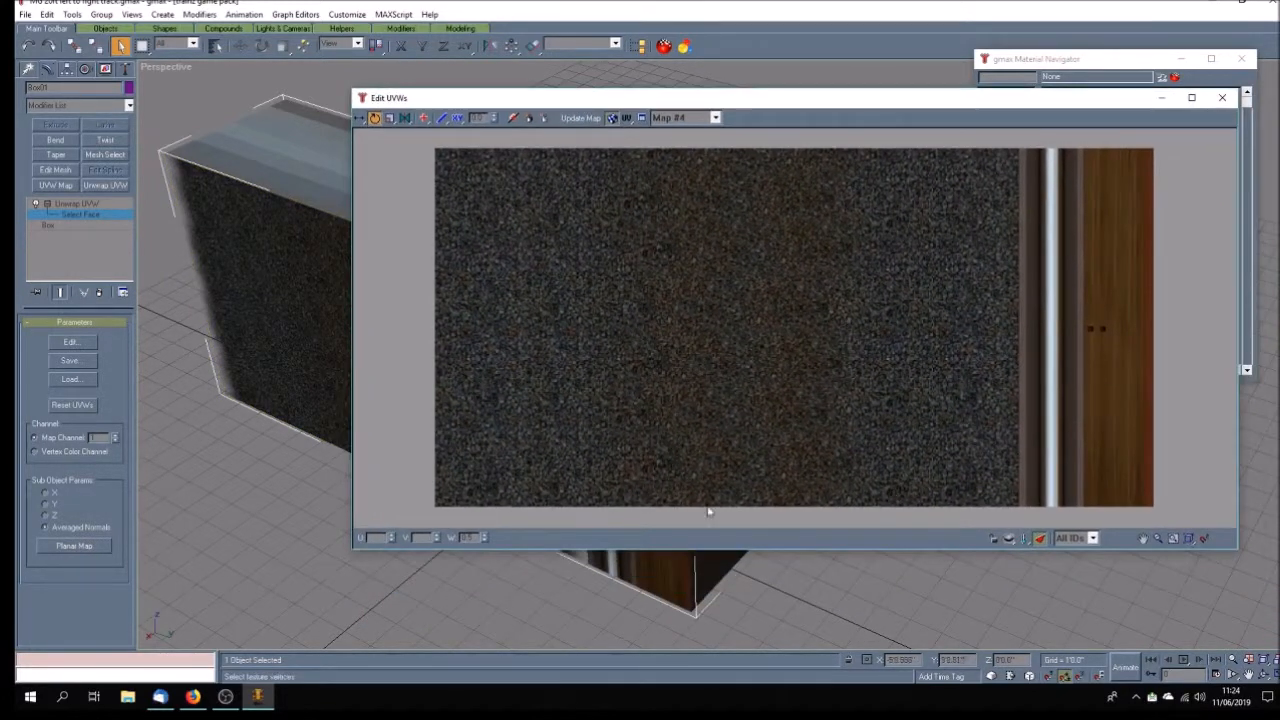
left_click(320, 328)
left_click_drag(686, 106, 687, 178)
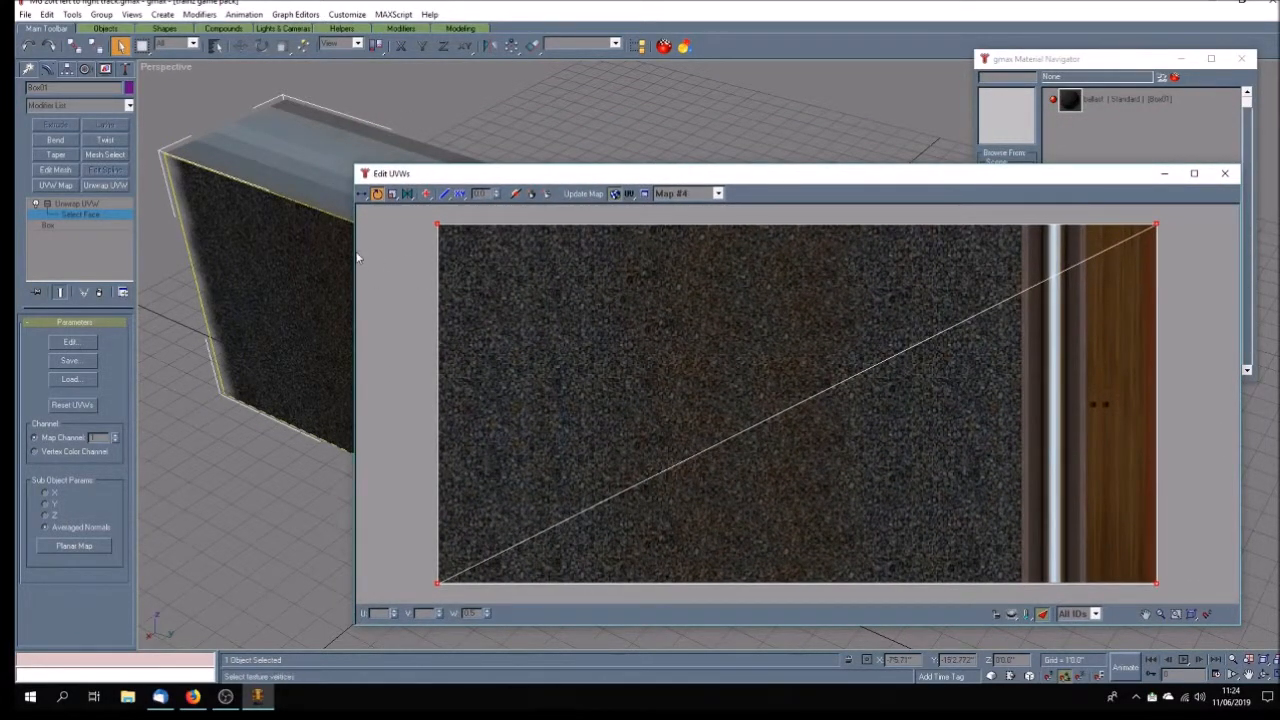
left_click_drag(641, 180, 604, 146)
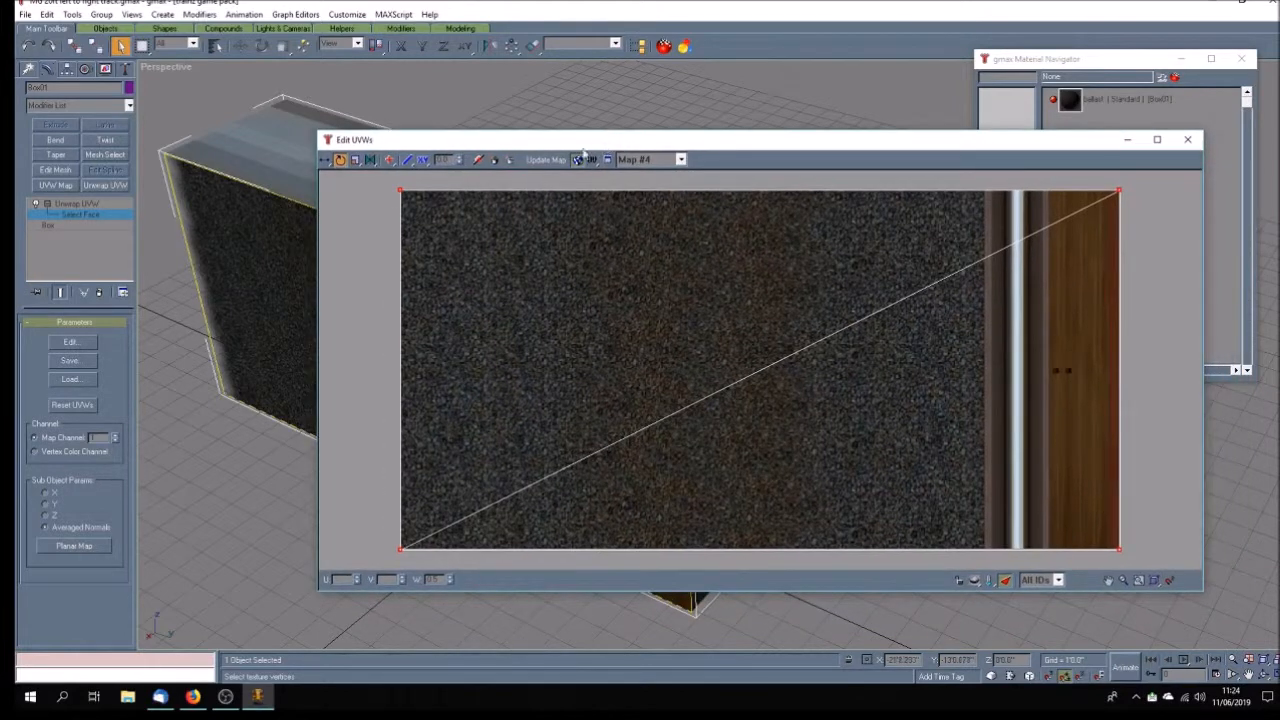
- Move the side face's left and right UV vertices horizontally to the edges of the dark brown strip left of the bright rail
left_click_drag(380, 178, 401, 562)
left_click(326, 161)
left_click_drag(401, 190, 983, 251)
left_click_drag(1104, 174, 1010, 549)
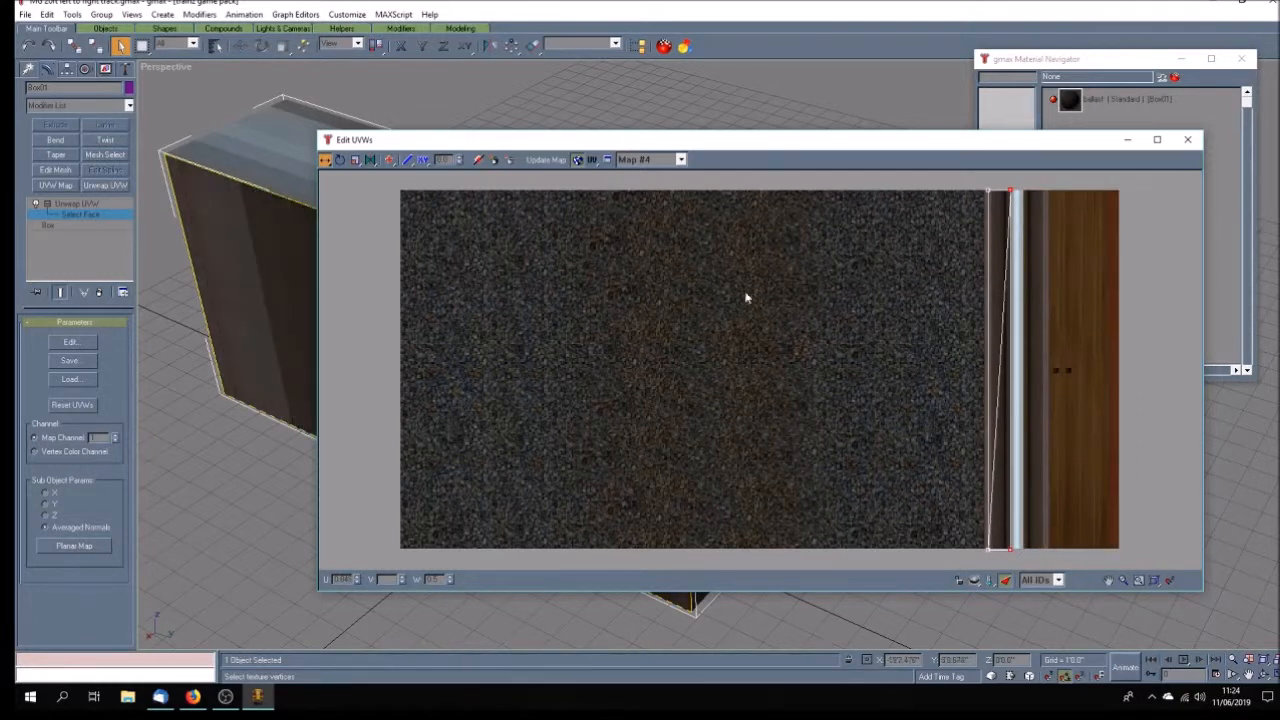
left_click_drag(629, 146, 714, 130)
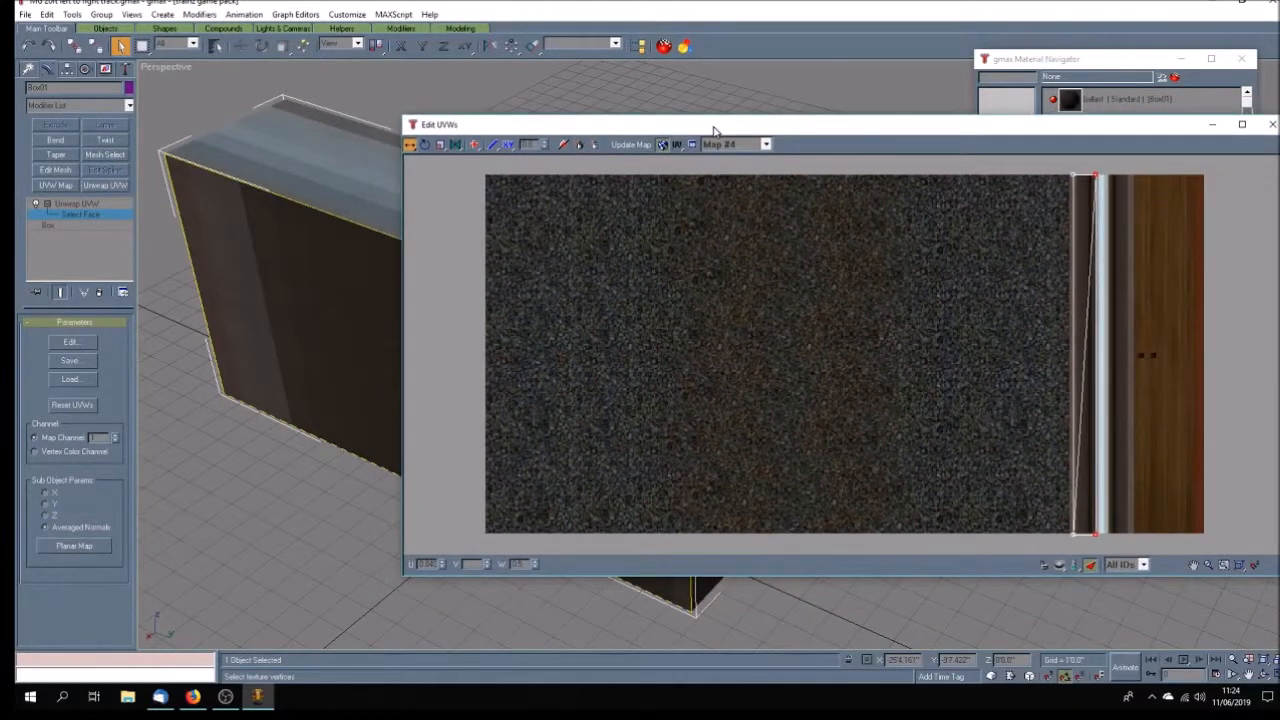
- Select all of the side face's UV vertices and rotate them a quarter turn so that they lie across the texture
left_click(425, 145)
left_click_drag(1054, 176, 1120, 552)
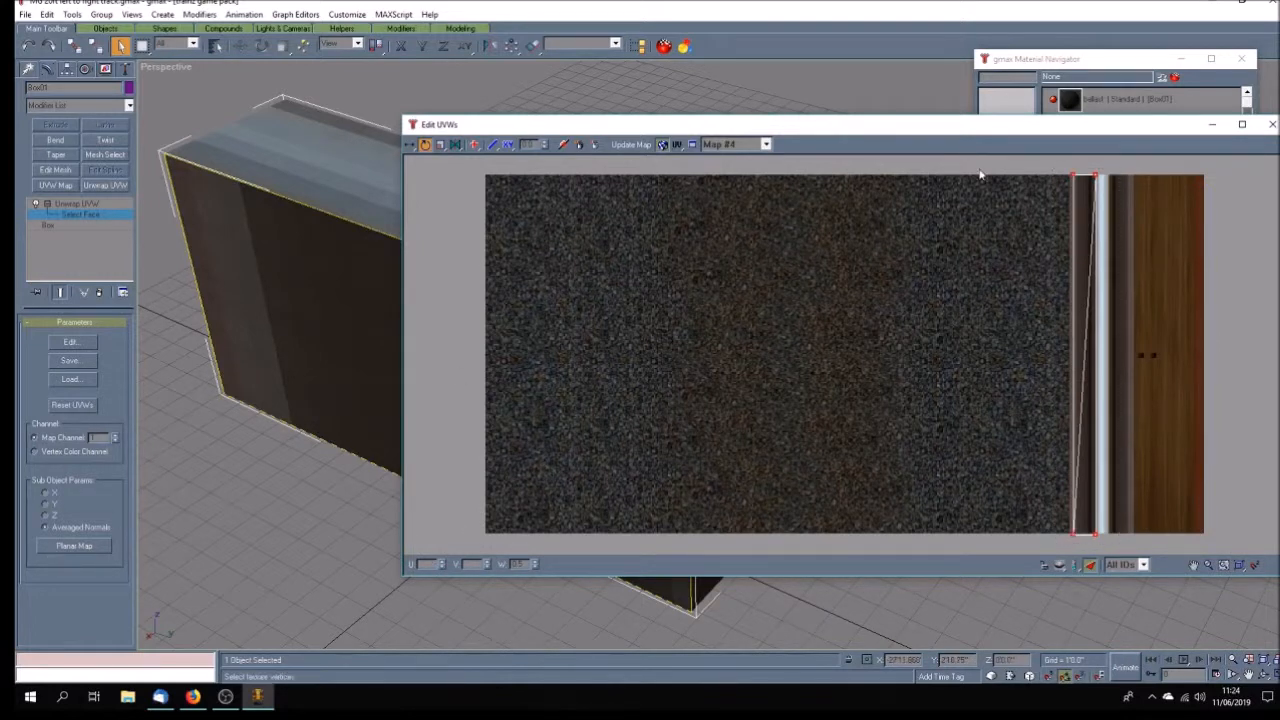
left_click_drag(1072, 176, 726, 337)
left_click_drag(982, 285, 980, 293)
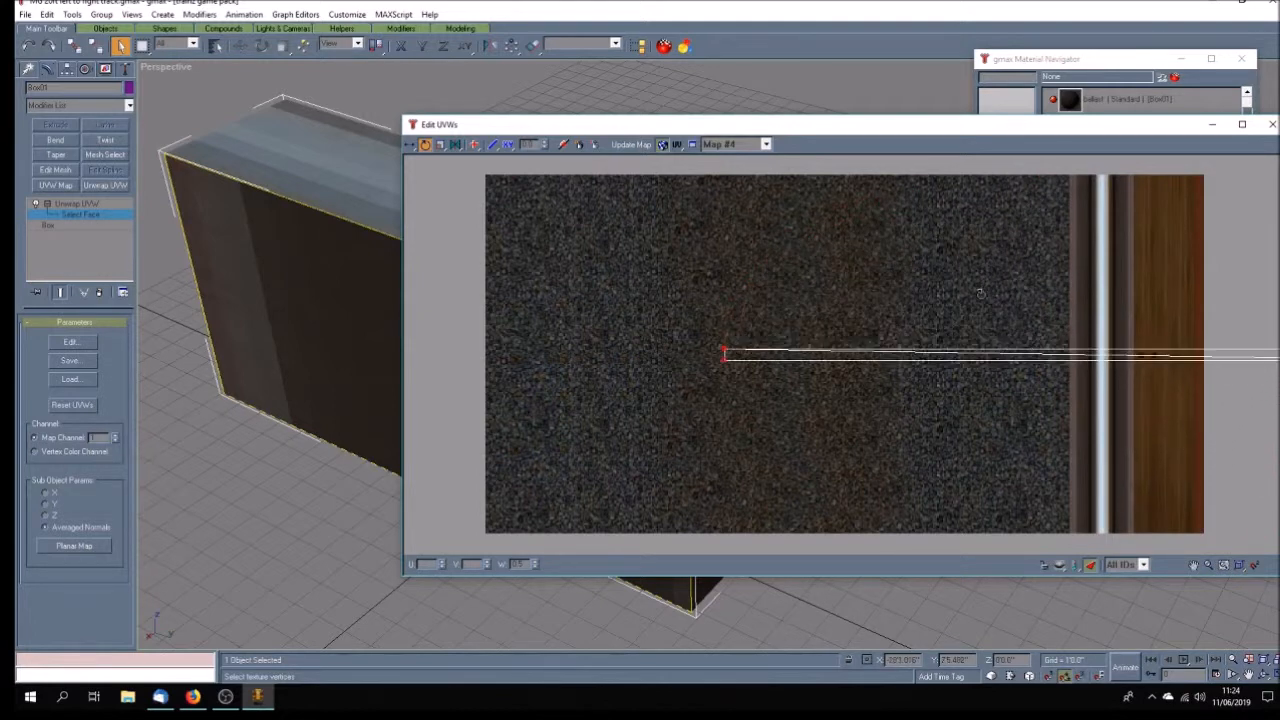
left_click_drag(869, 132, 646, 142)
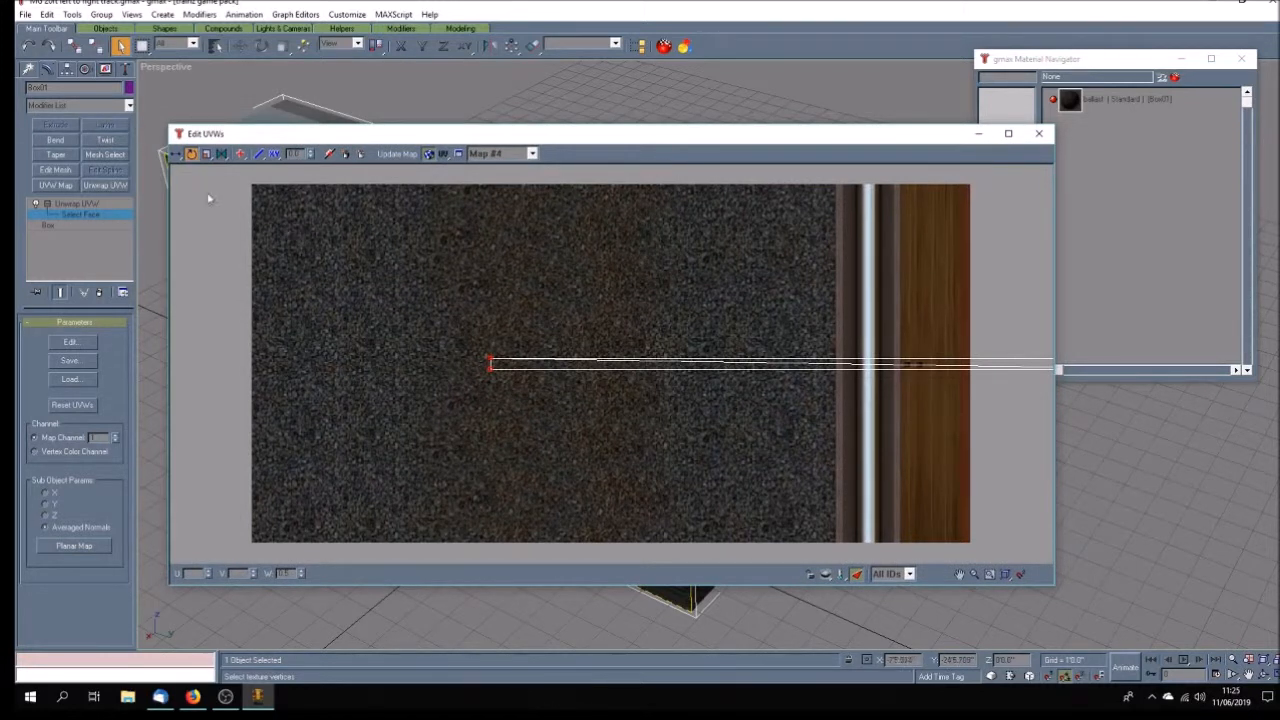
- Move both ends of the rotated side-face UVs horizontally so that they fit the width of the dark brown strip
left_click(176, 156)
scroll(621, 302, "down", 3)
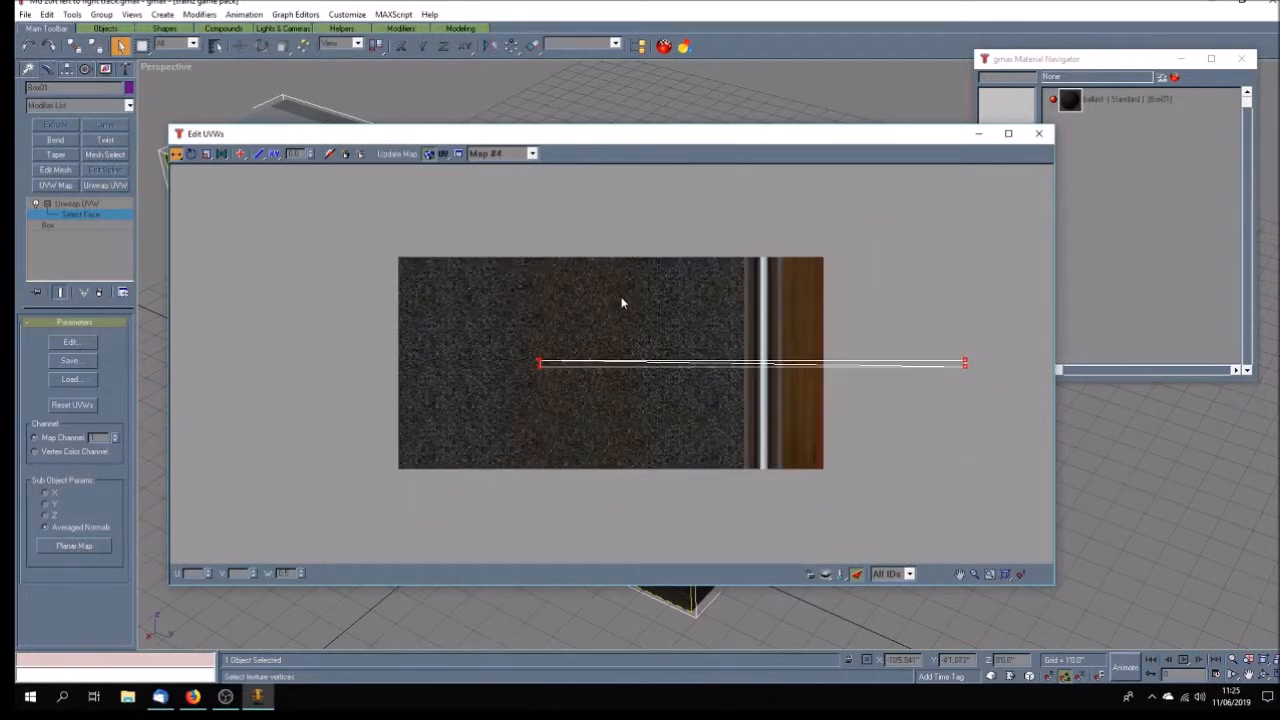
left_click_drag(926, 325, 996, 423)
left_click_drag(967, 366, 763, 366)
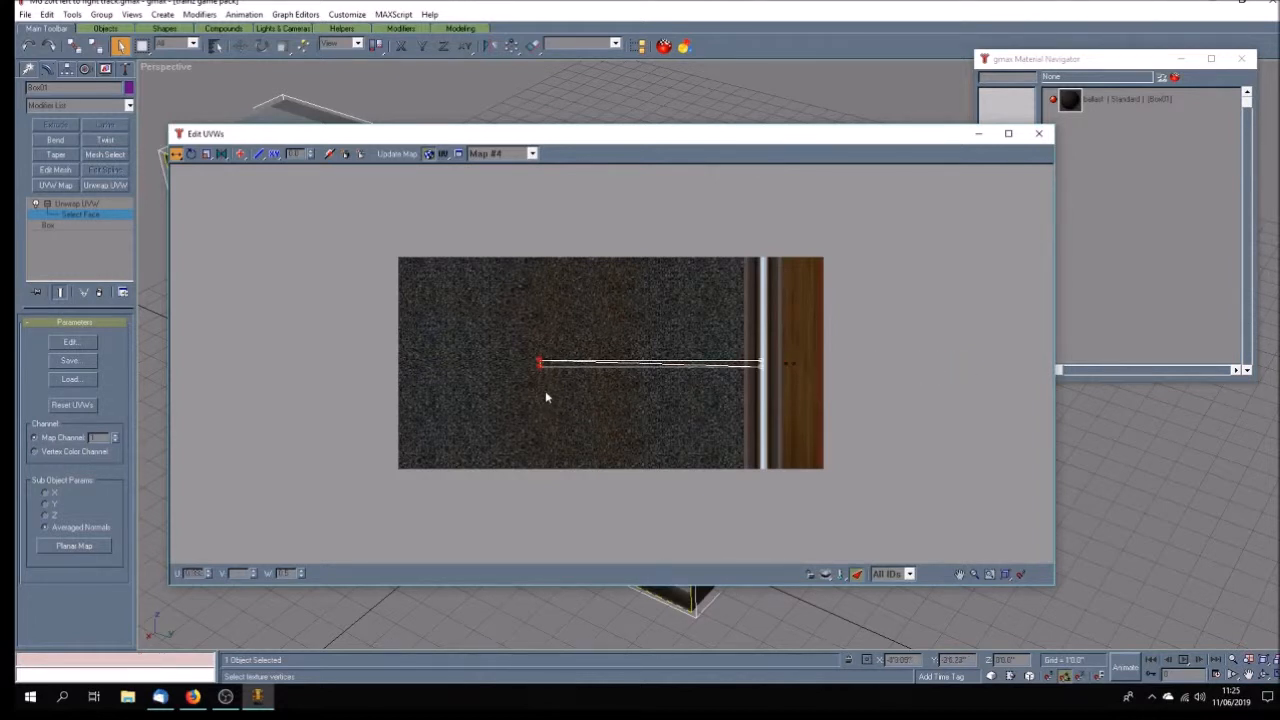
left_click_drag(539, 364, 746, 364)
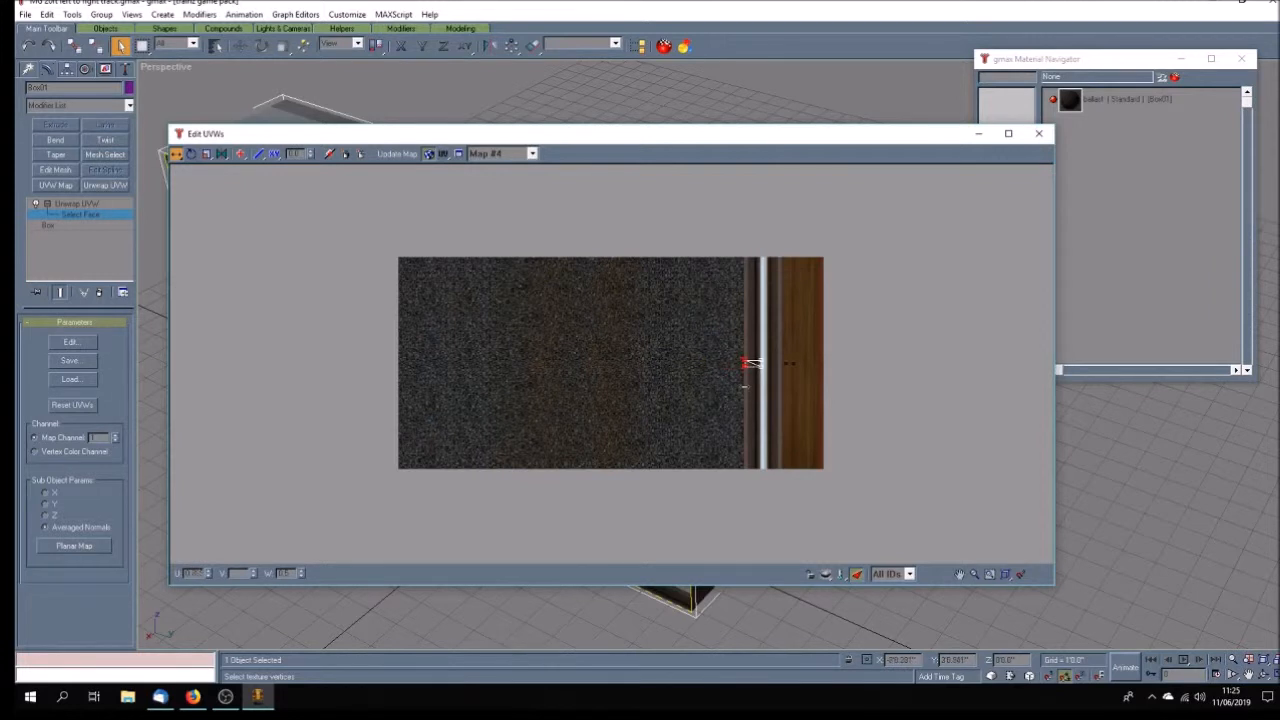
left_click_drag(479, 136, 586, 143)
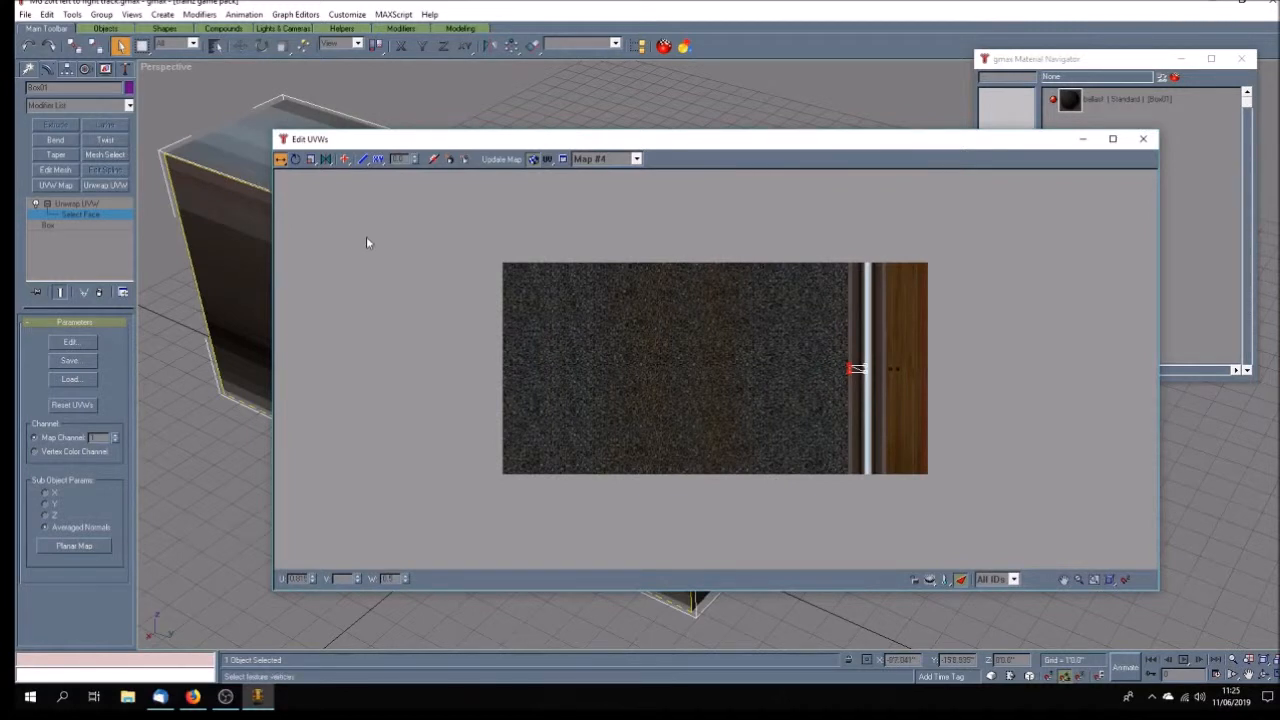
- Stretch the side face's upper and lower UV vertices vertically to the texture's top and bottom edges and uncover the box for viewing
left_click_drag(826, 349, 876, 368)
left_click_drag(857, 369, 858, 264)
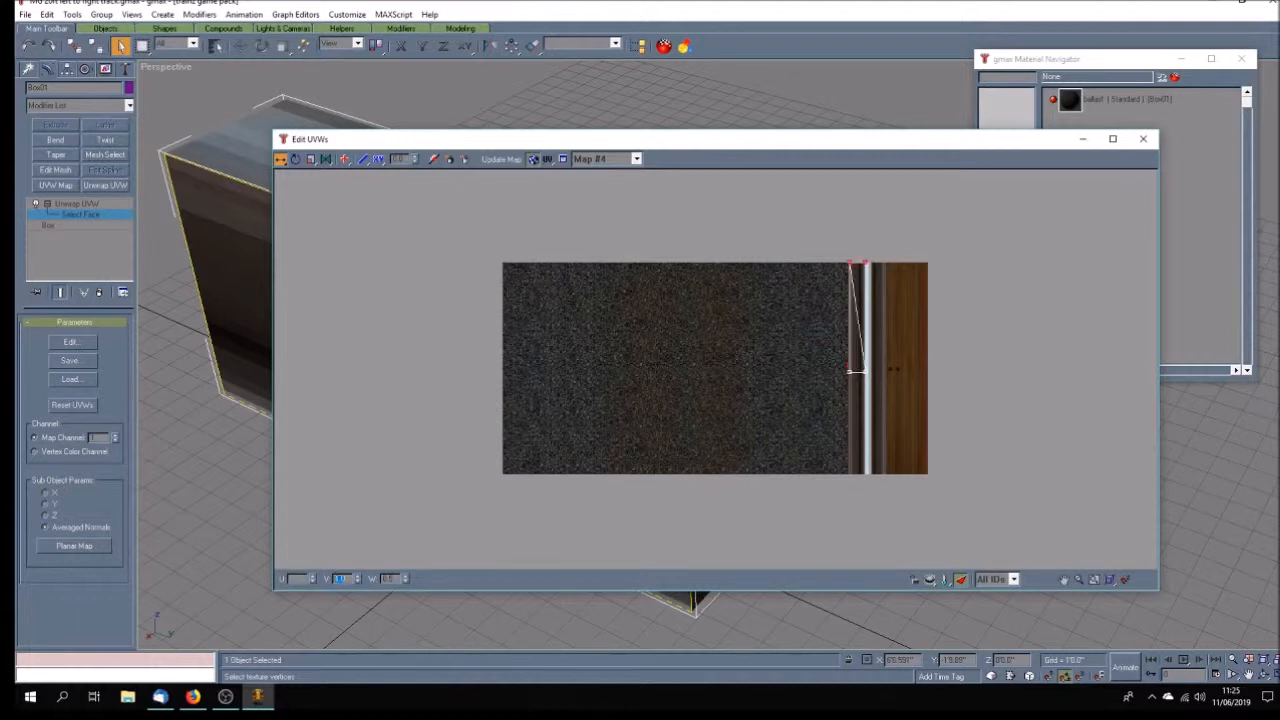
left_click_drag(826, 367, 887, 380)
left_click_drag(857, 371, 857, 476)
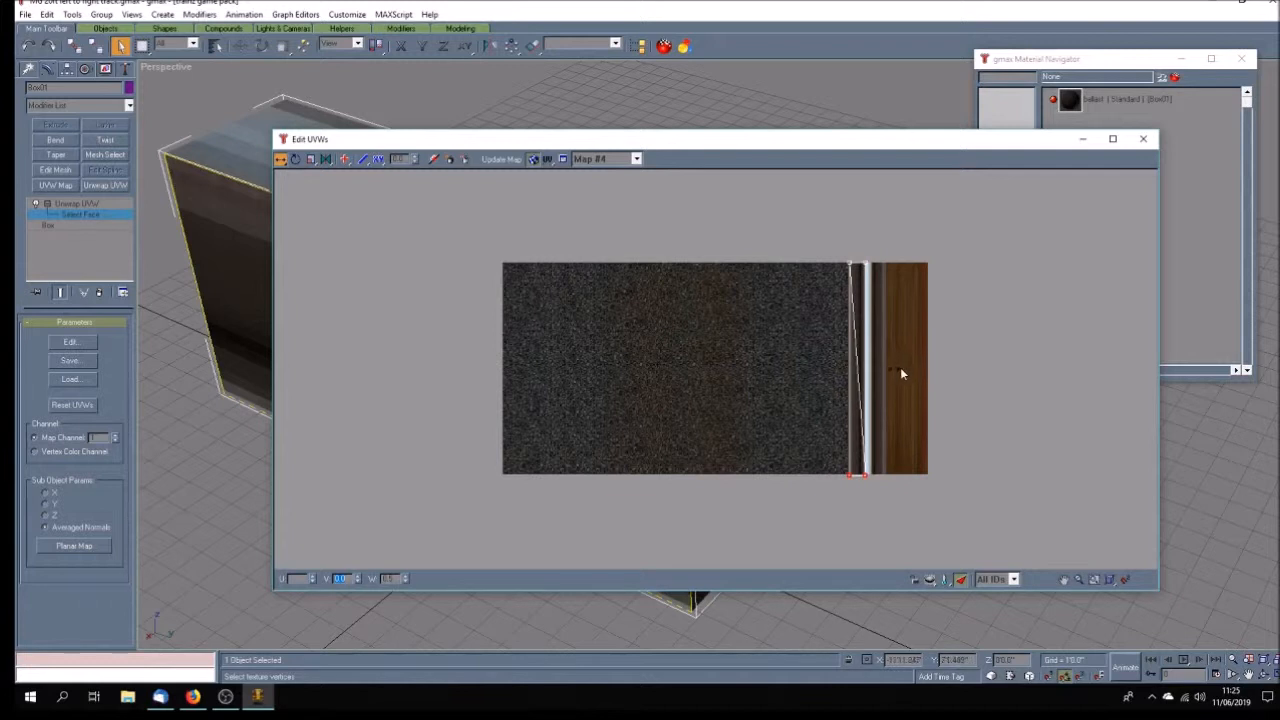
left_click_drag(527, 147, 845, 155)
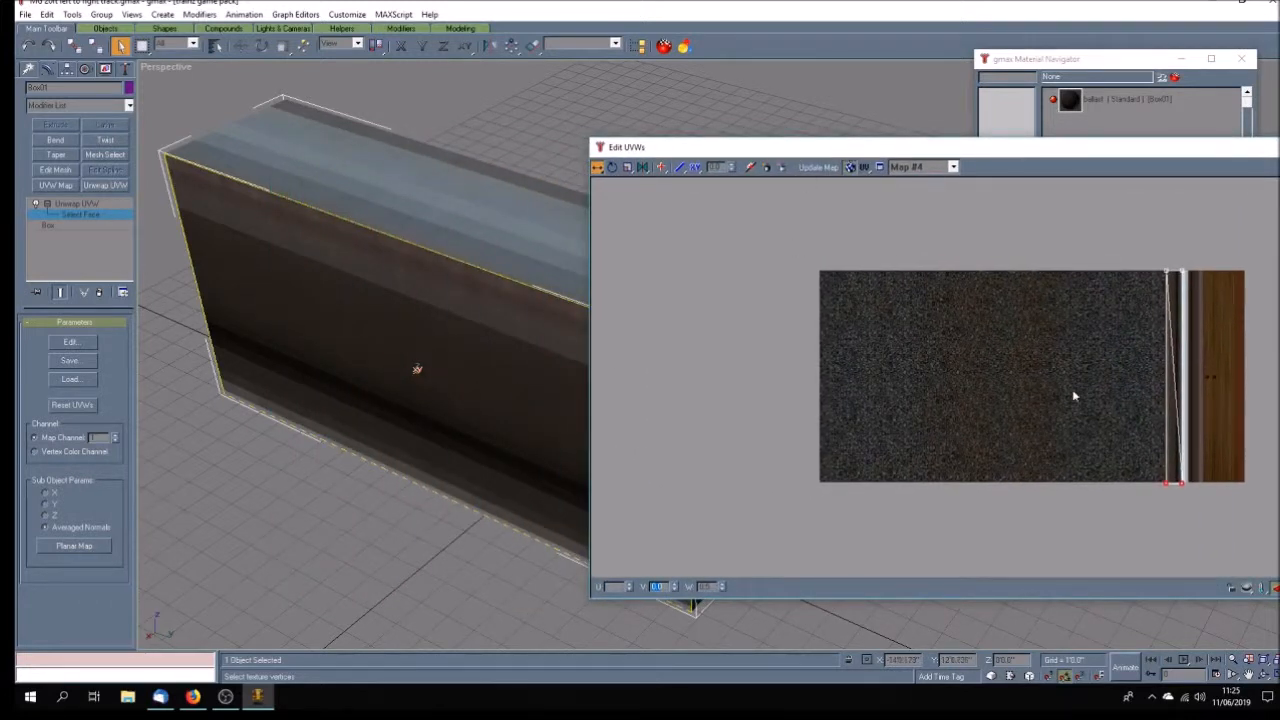
left_click(1248, 674)
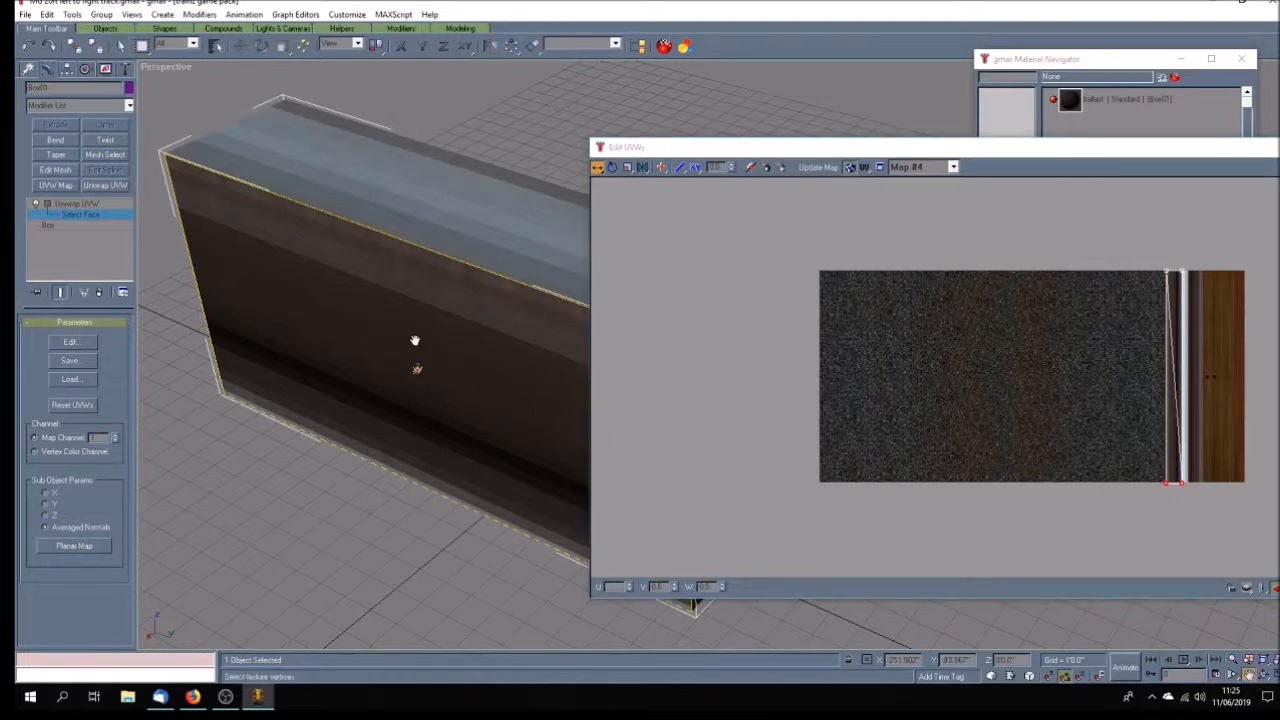
- Select the opposite long side face of the box and apply a planar map to it
left_click(1264, 674)
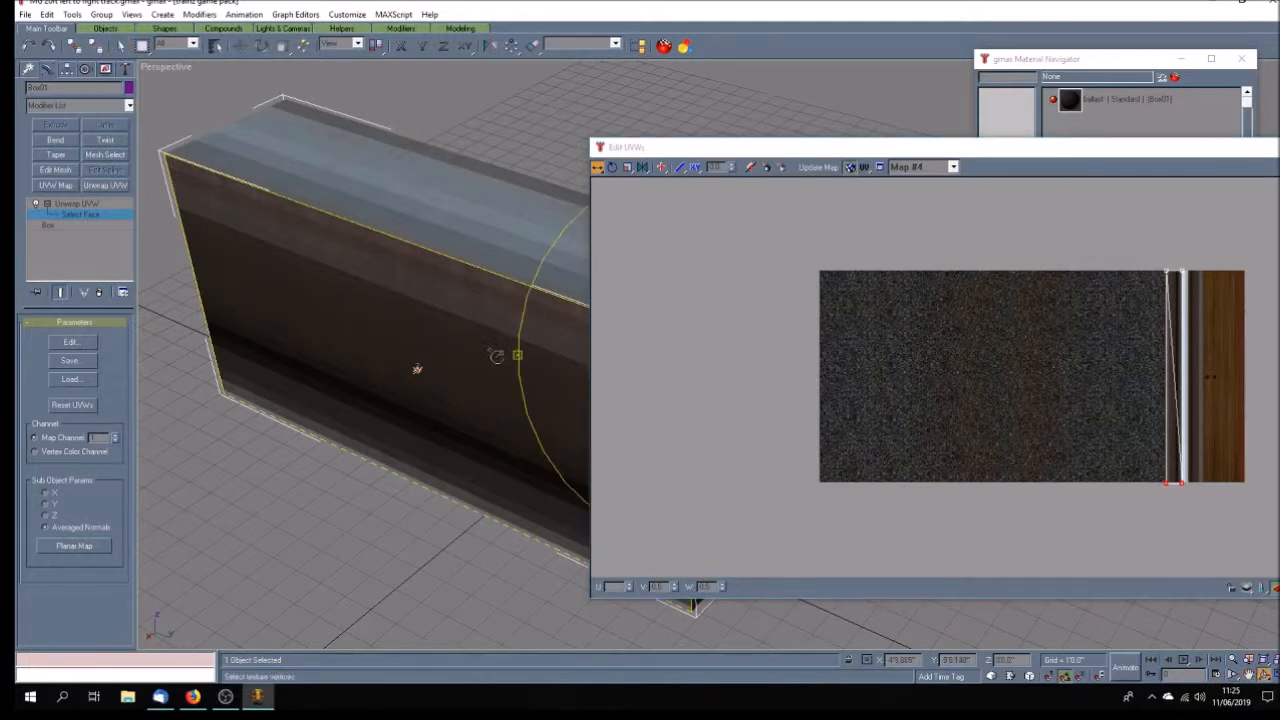
left_click_drag(417, 369, 400, 334)
mouse_move(760, 154)
left_mouse_down()
mouse_move(419, 144)
mouse_move(320, 345)
mouse_move(519, 279)
mouse_move(388, 262)
mouse_move(387, 221)
left_mouse_up()
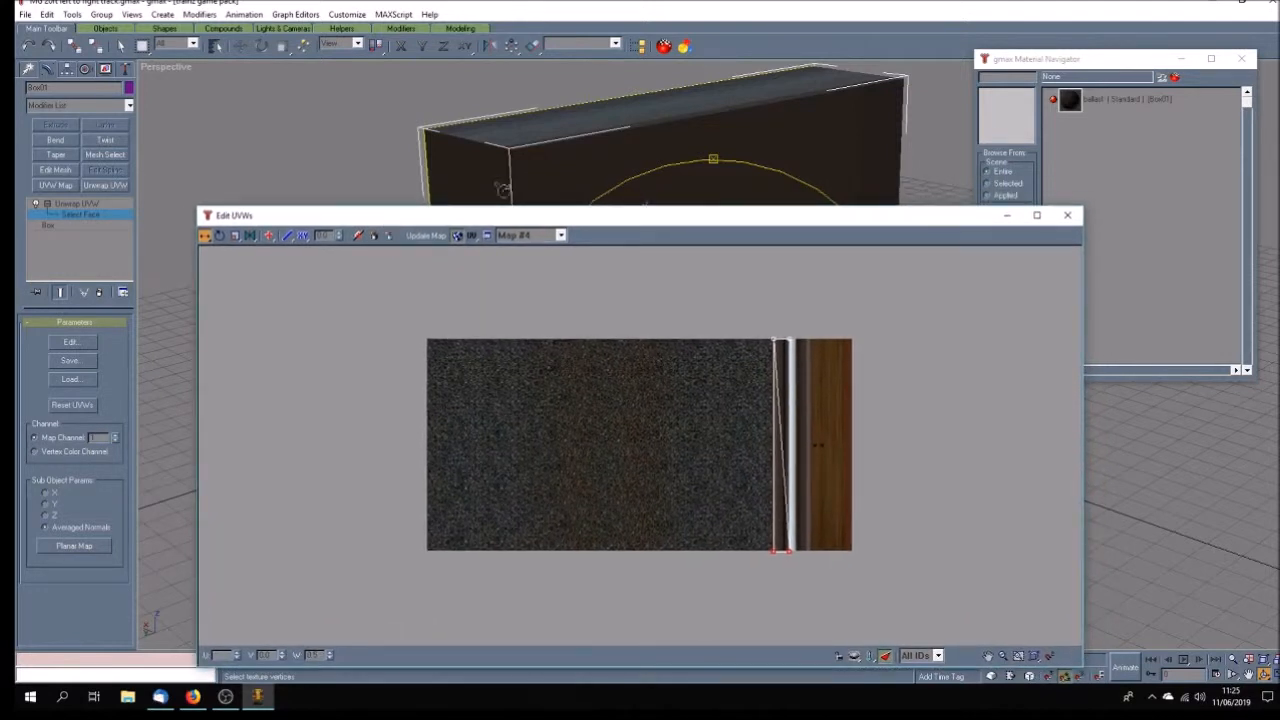
left_click_drag(505, 221, 484, 219)
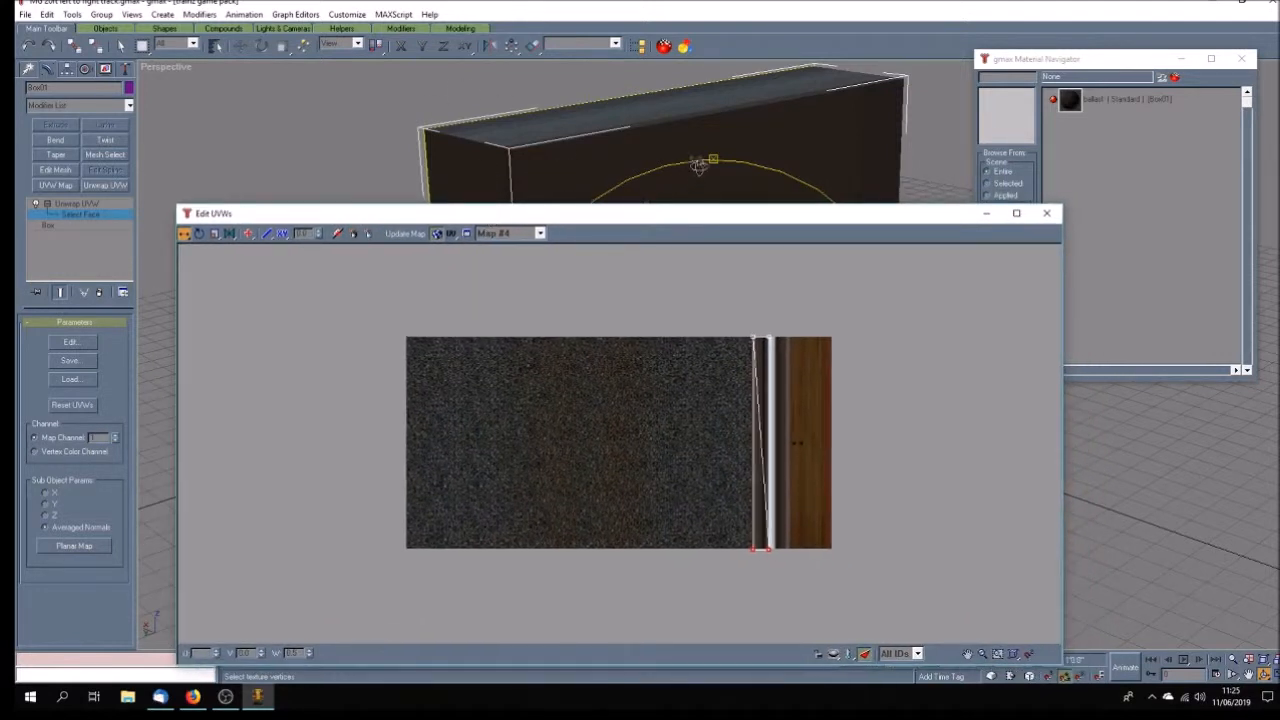
left_click(120, 46)
left_click(651, 167)
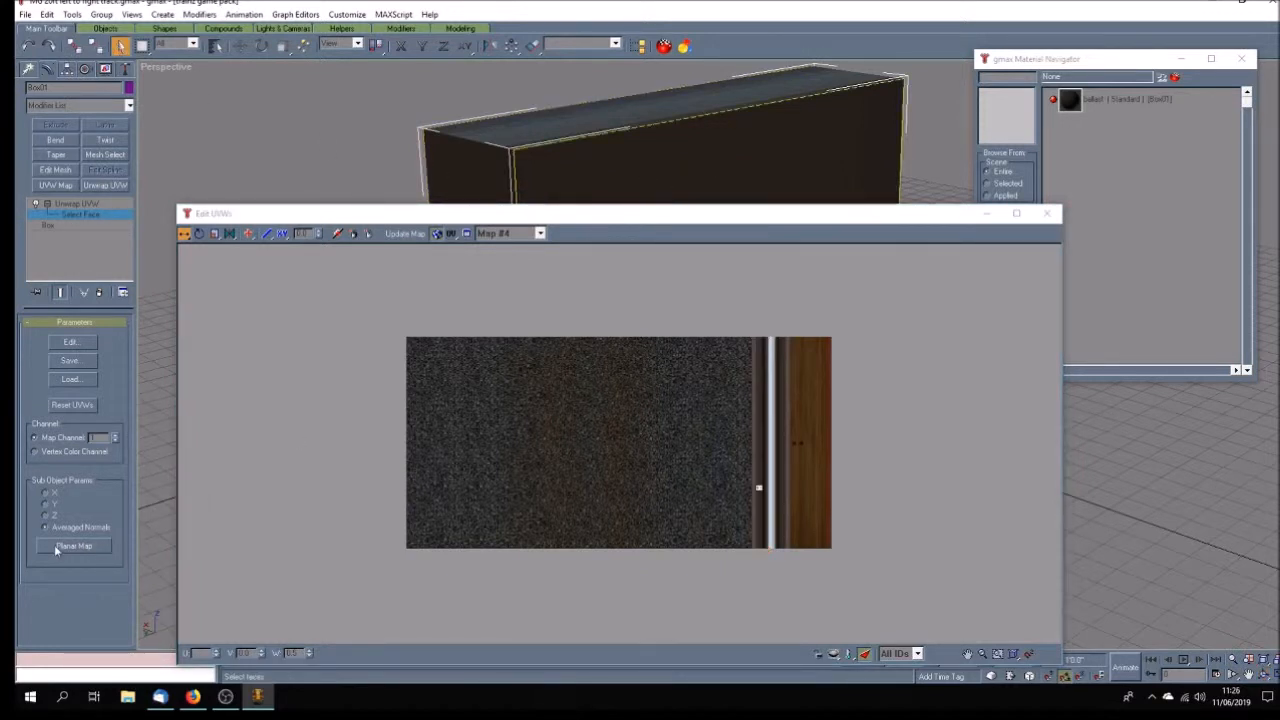
left_click(90, 549)
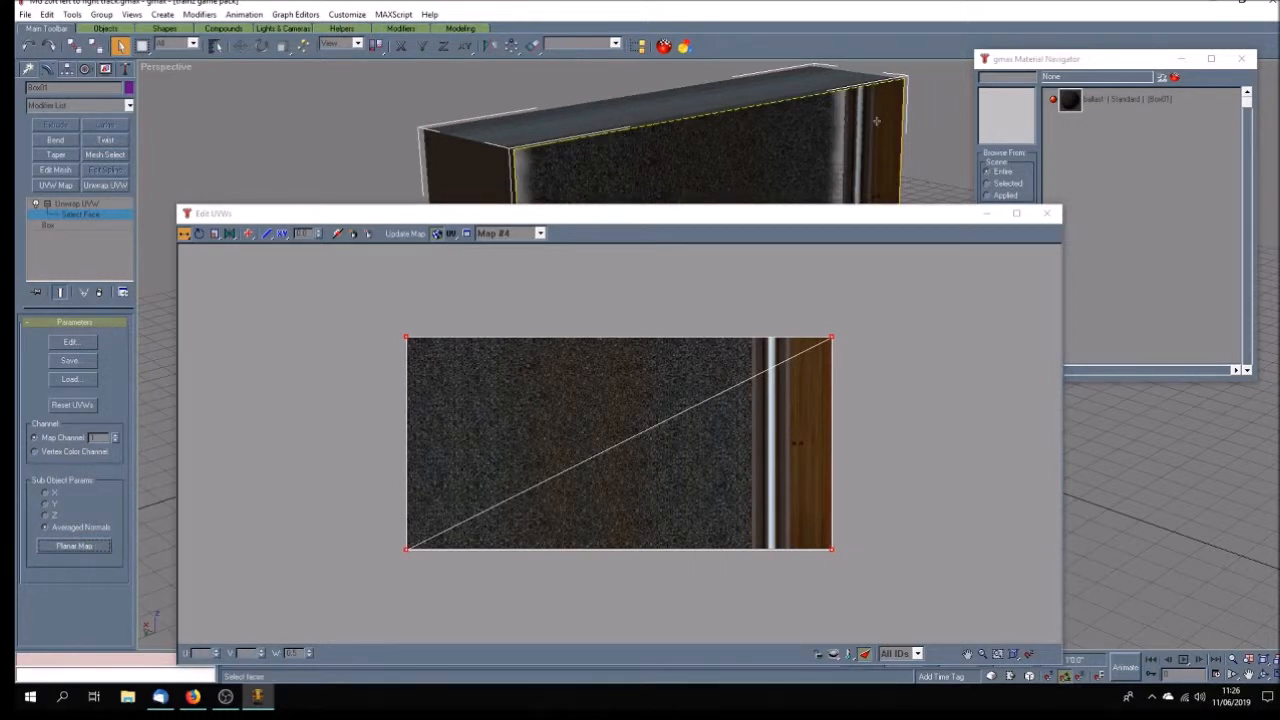
- Try to fit the unrotated side-face UVs horizontally to the dark brown strip right of the bright rail
left_click(185, 238)
left_click_drag(828, 324, 791, 549)
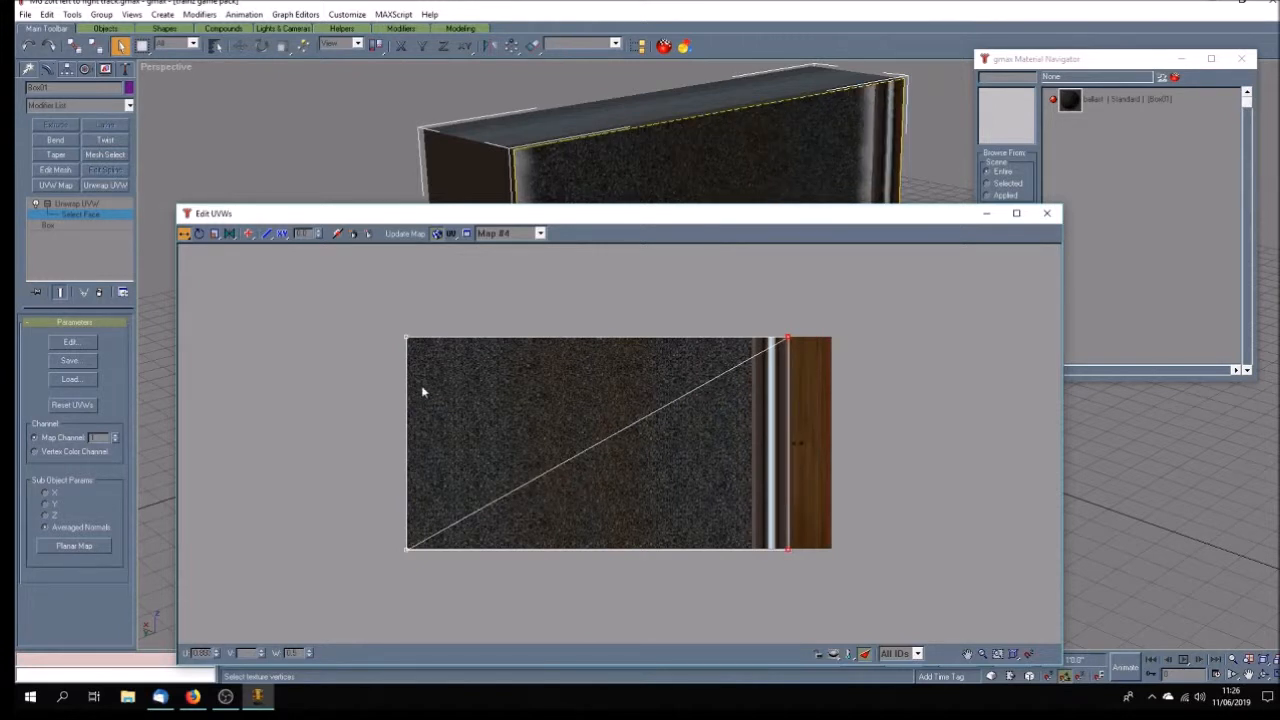
left_click_drag(399, 319, 775, 551)
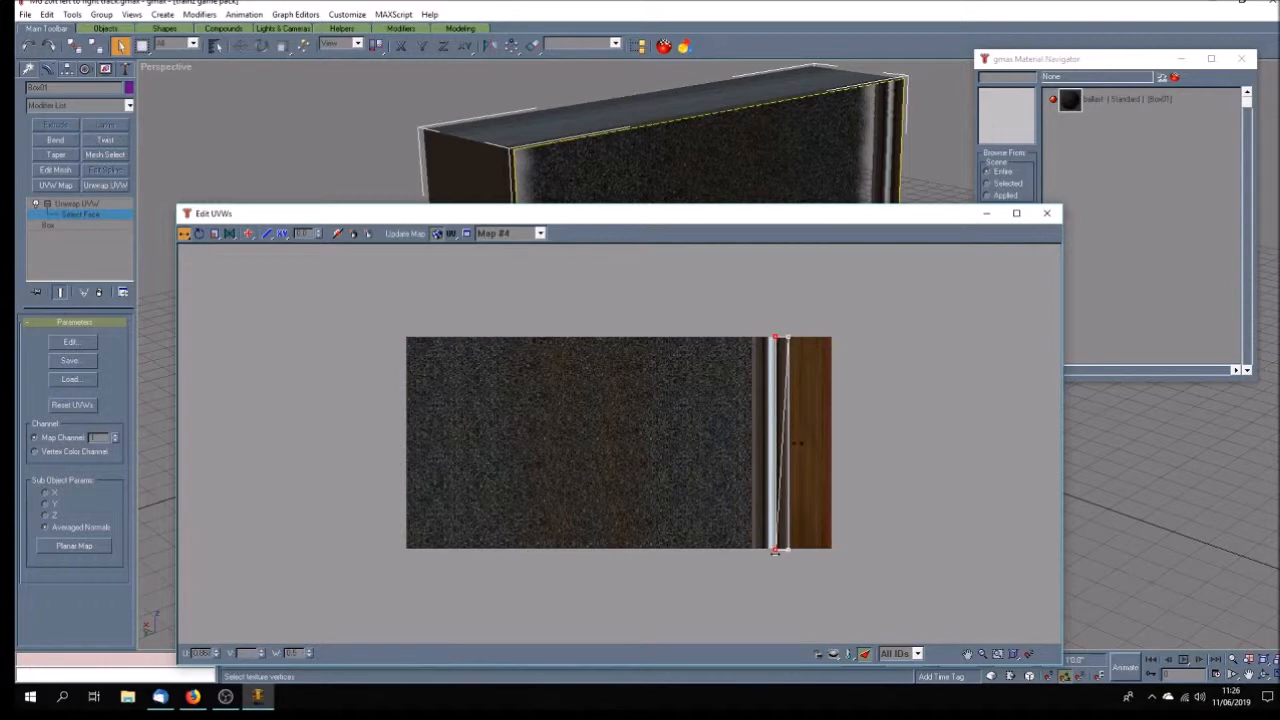
left_click_drag(647, 224, 630, 140)
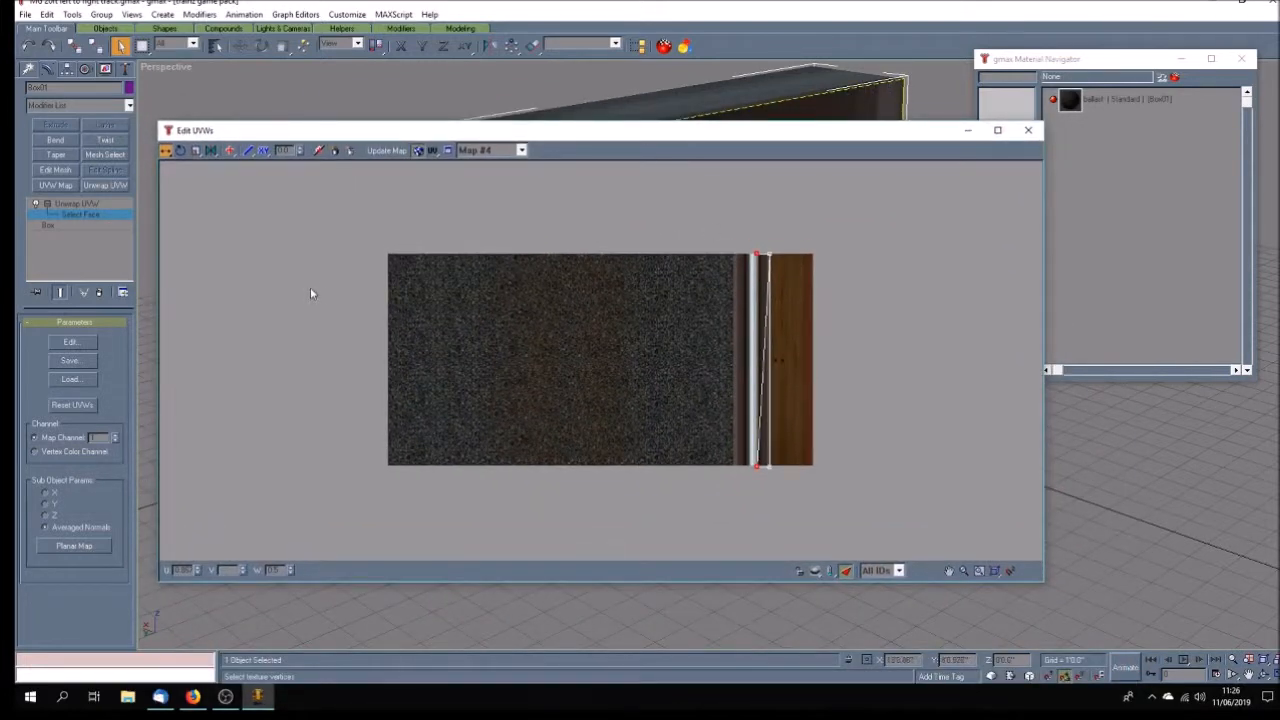
- Reapply the planar map to the side face and rotate all of its UV vertices a quarter turn
left_click(87, 546)
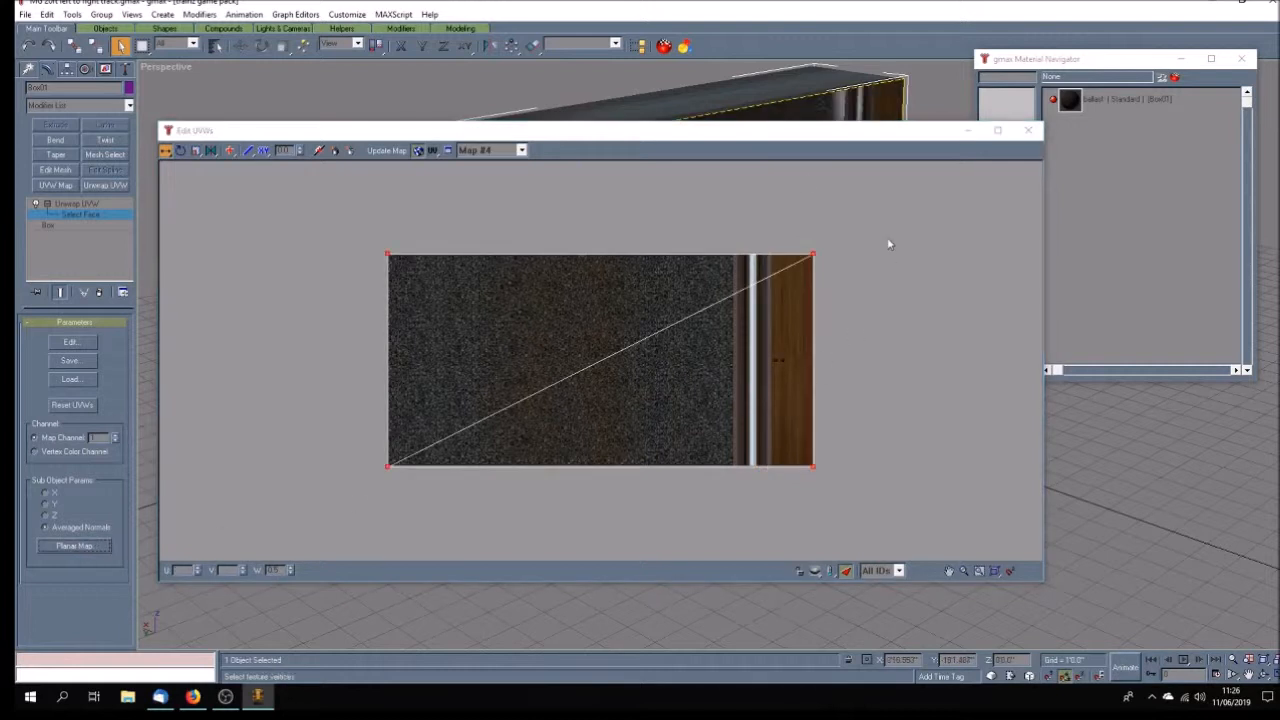
left_click_drag(755, 137, 843, 217)
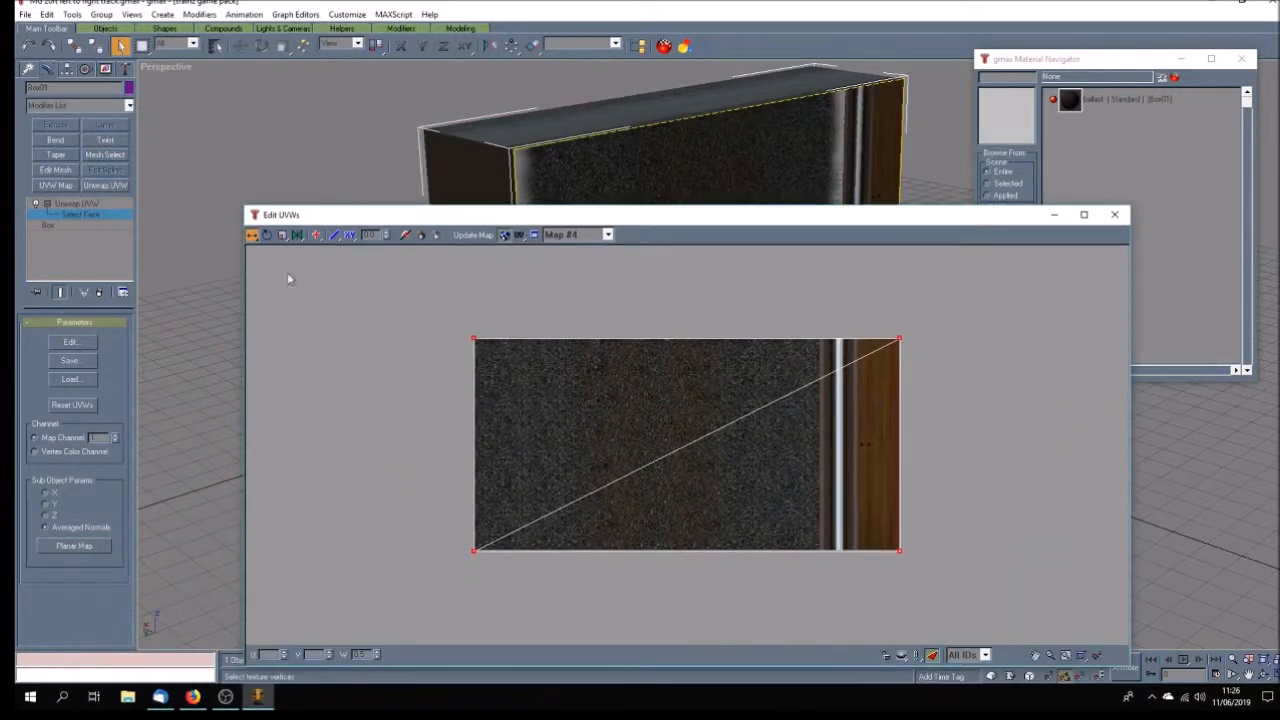
left_click(266, 234)
left_click_drag(473, 340, 519, 462)
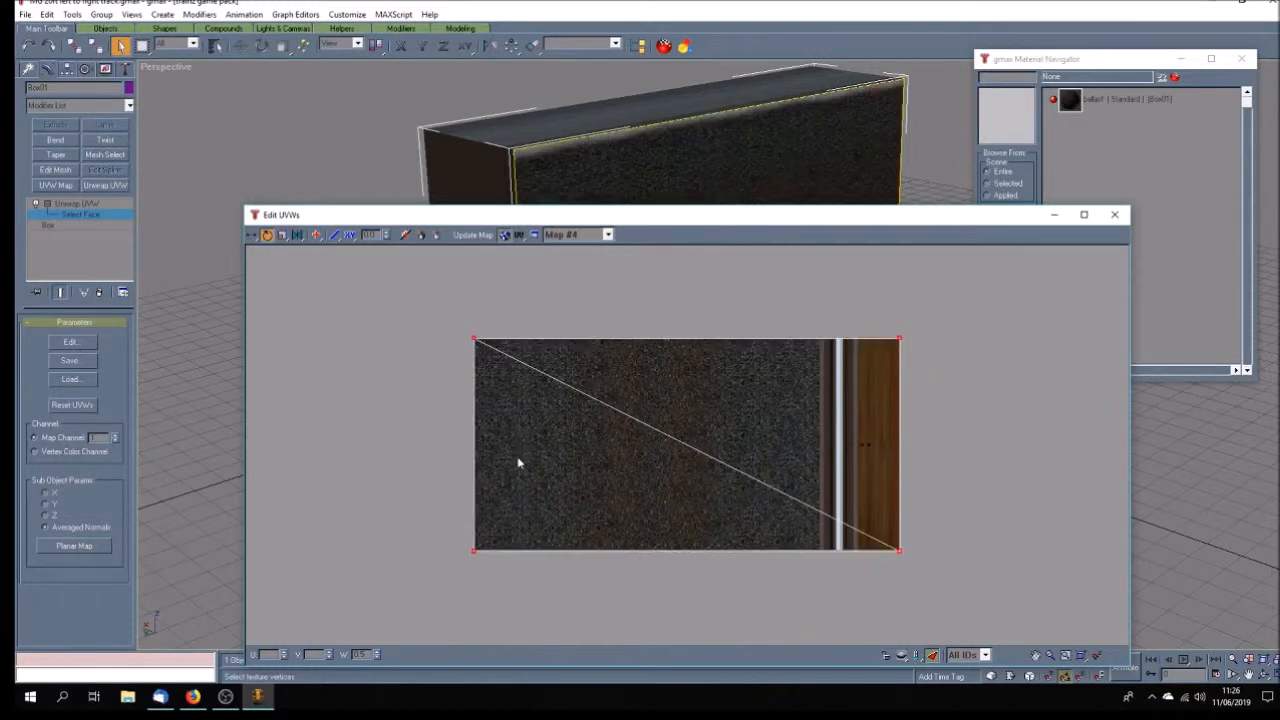
- Move both ends of the rotated side-face UVs horizontally to the edges of the dark brown strip right of the bright rail, and close the UV editor
left_click(253, 235)
left_click_drag(901, 551, 857, 551)
left_click_drag(452, 320, 845, 553)
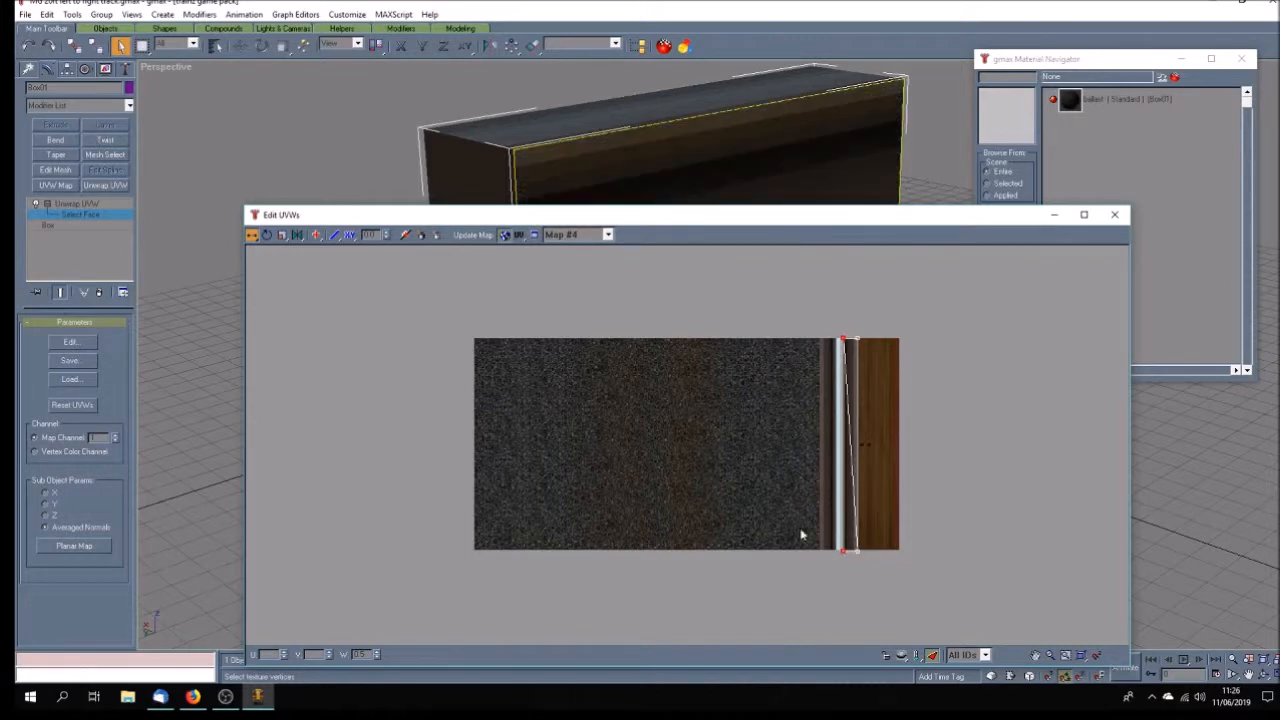
left_click(1114, 214)
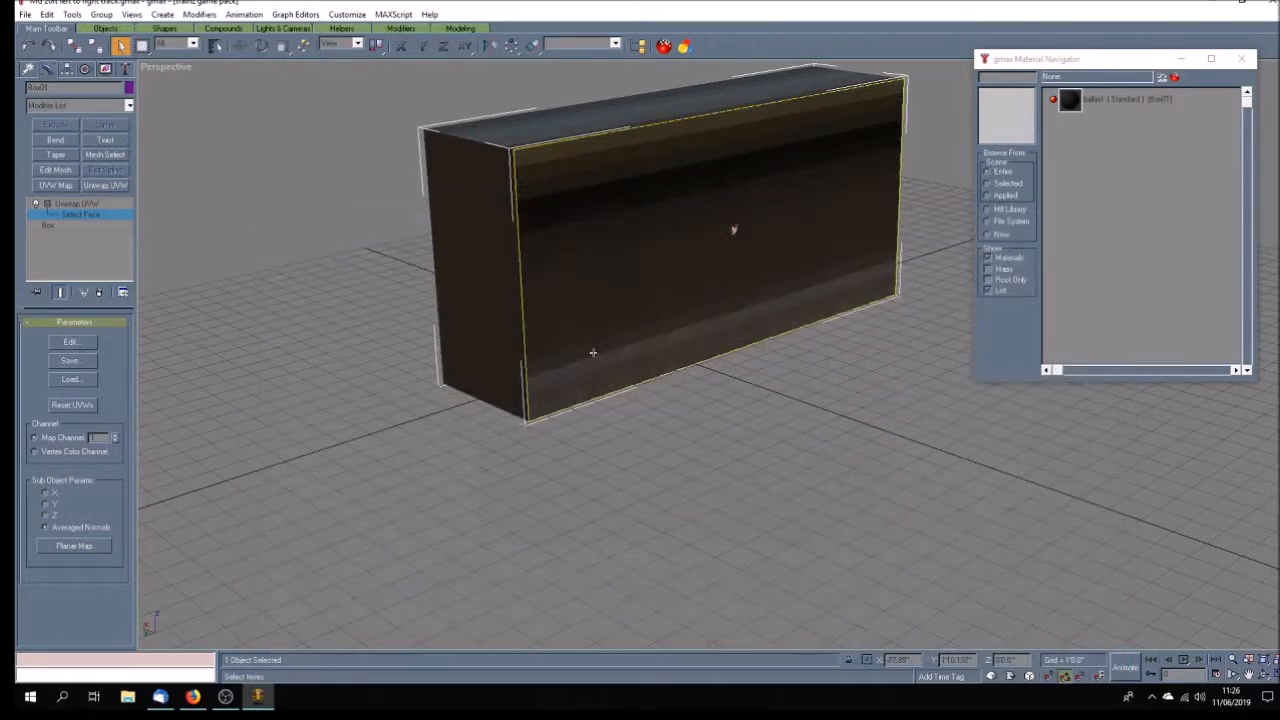
- Reopen the side face's UVs, rotate all of its vertices a half turn to flip the texture vertically, and close the UV editor
left_click(1265, 677)
mouse_move(663, 366)
left_mouse_down()
mouse_move(823, 371)
mouse_move(779, 390)
mouse_move(650, 370)
left_mouse_up()
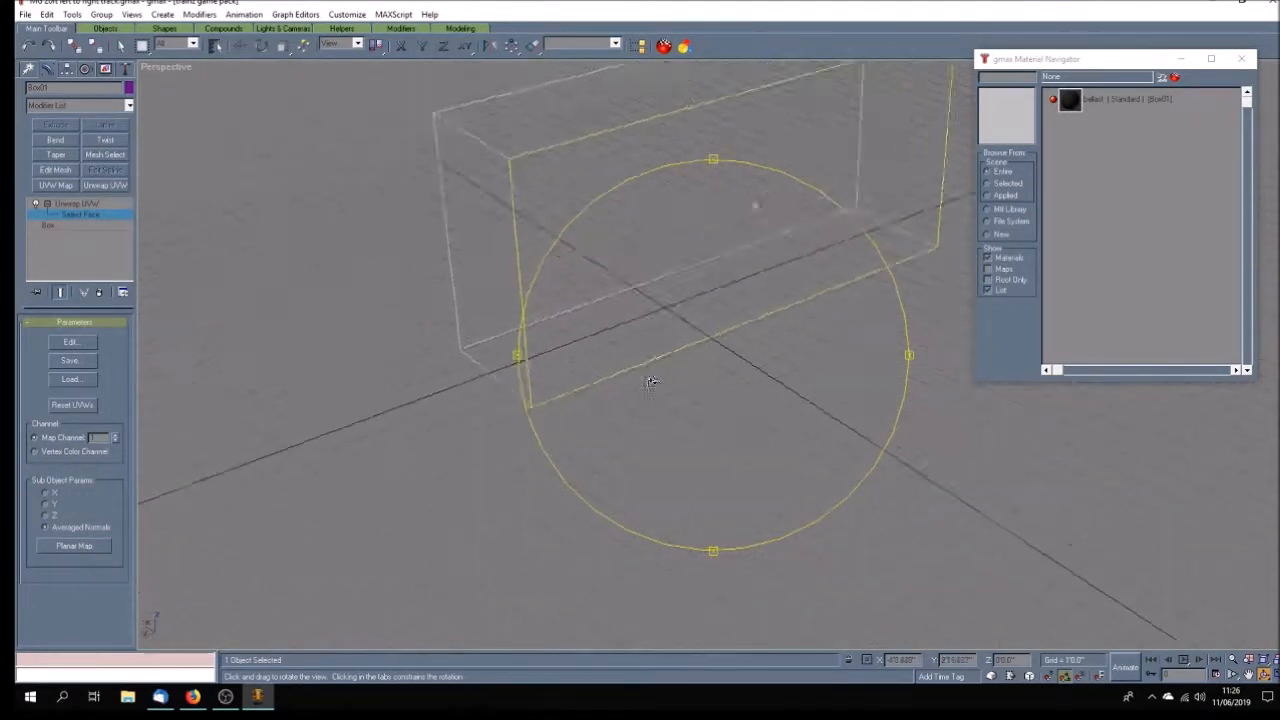
left_click(121, 46)
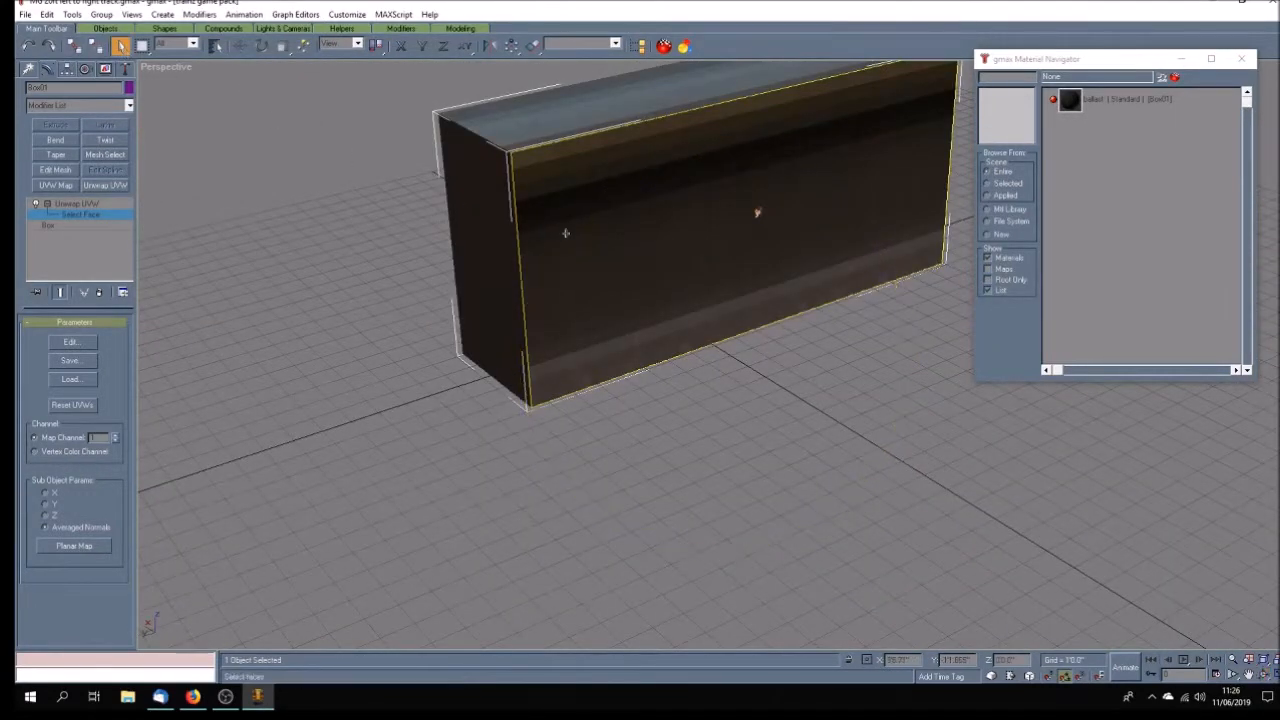
left_click(72, 343)
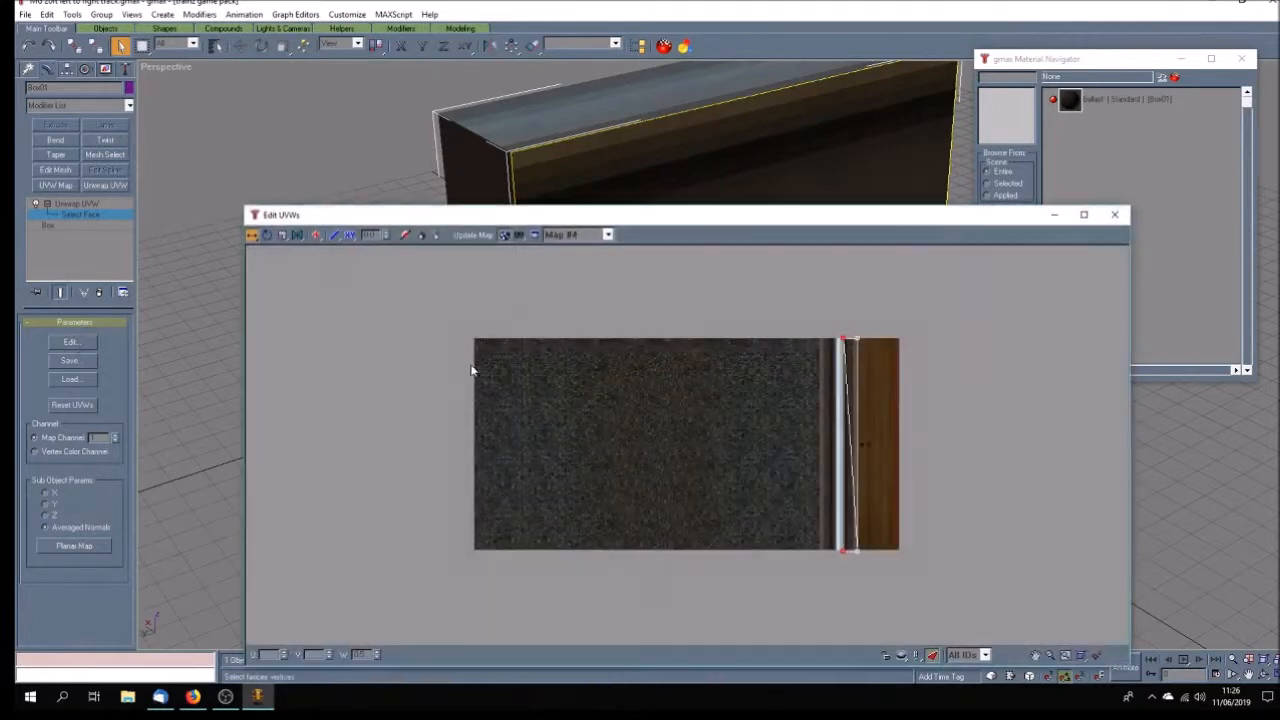
left_click(267, 234)
left_click_drag(803, 316, 871, 562)
mouse_move(297, 234)
left_mouse_down()
mouse_move(299, 262)
mouse_move(297, 251)
left_mouse_up()
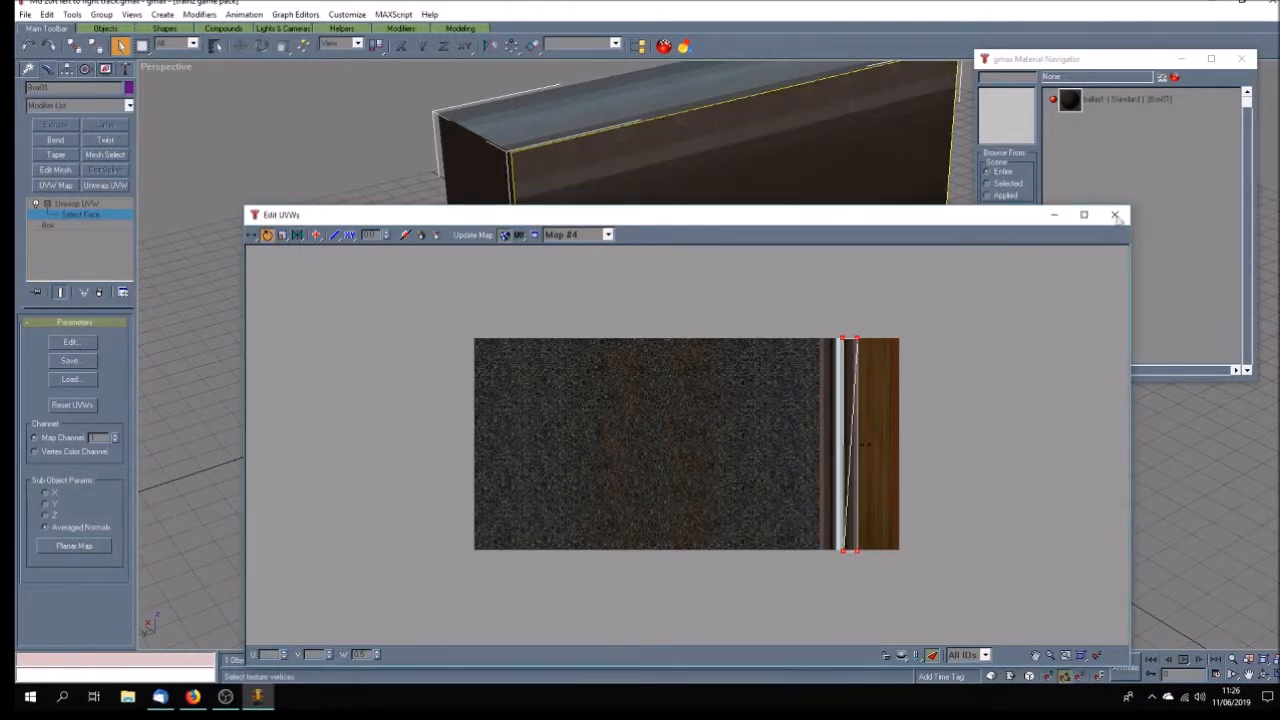
left_click(1115, 215)
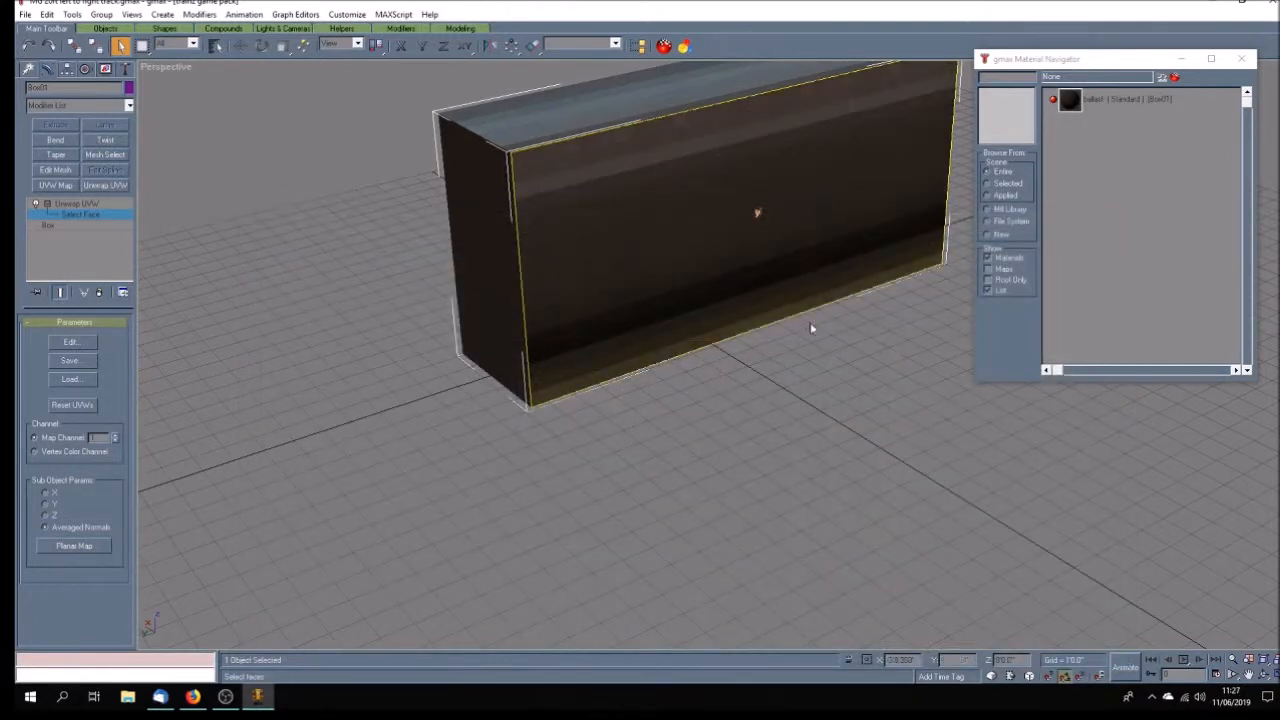
- Select the small end face of the box and open its UVs for editing
left_click(1266, 675)
left_click_drag(730, 400, 843, 382)
left_click_drag(591, 343, 566, 362)
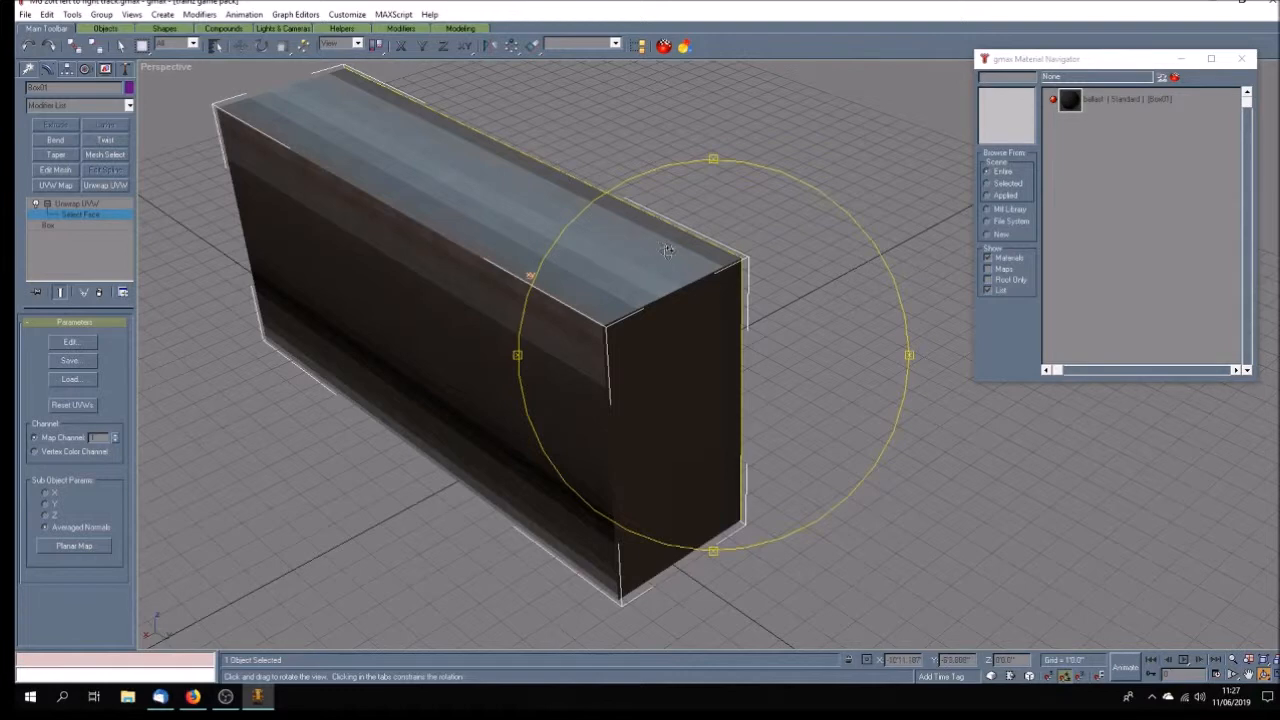
left_click_drag(529, 366, 527, 360)
mouse_move(608, 366)
left_mouse_down()
mouse_move(577, 363)
mouse_move(628, 430)
mouse_move(606, 423)
left_mouse_up()
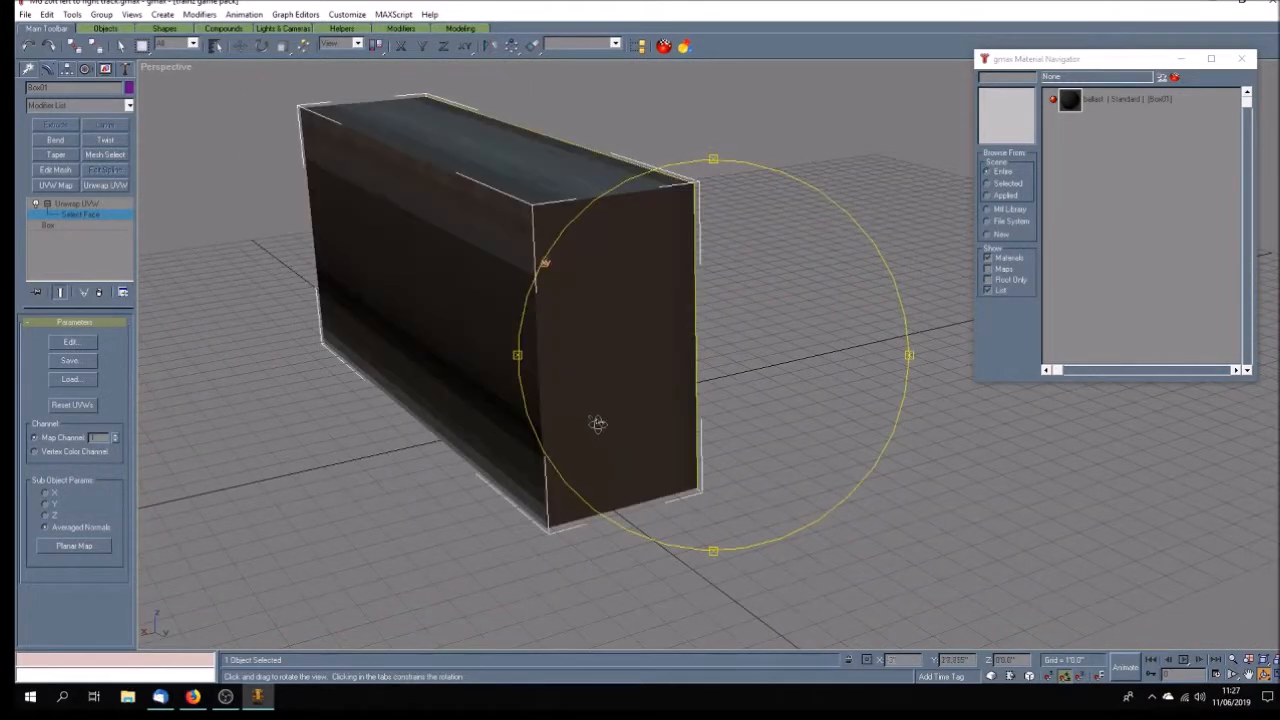
left_click(85, 228)
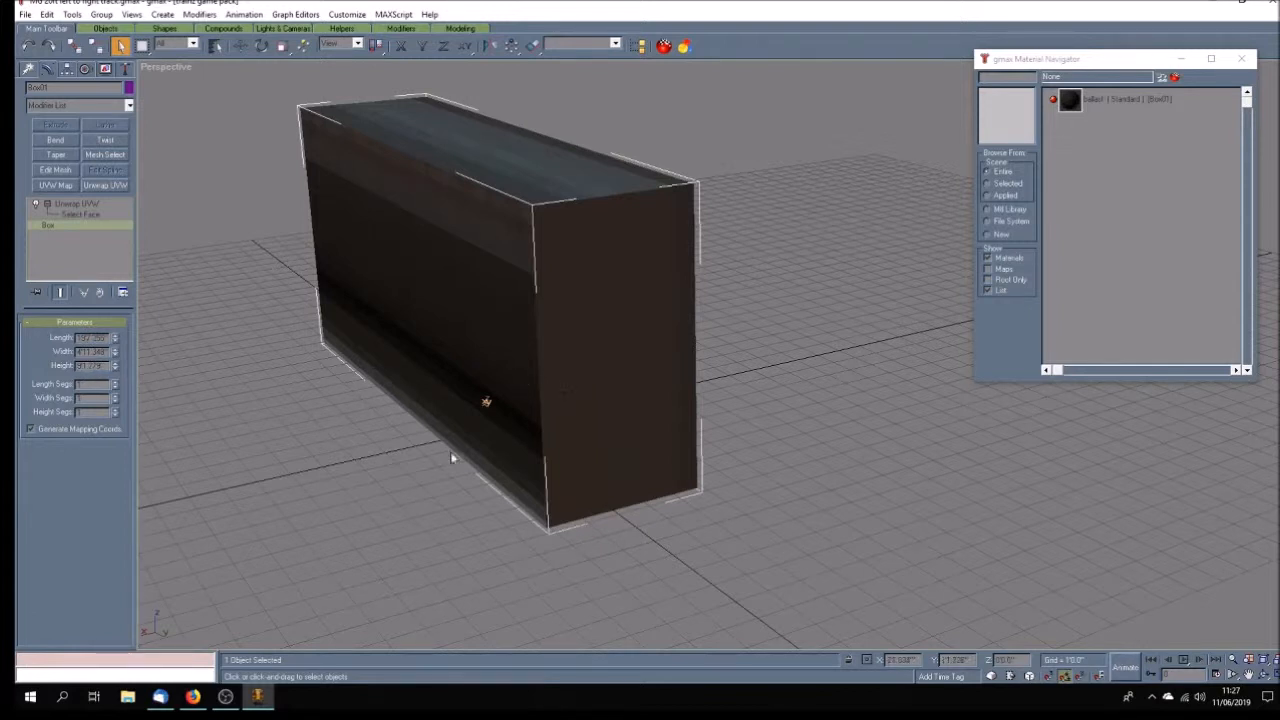
left_click(76, 213)
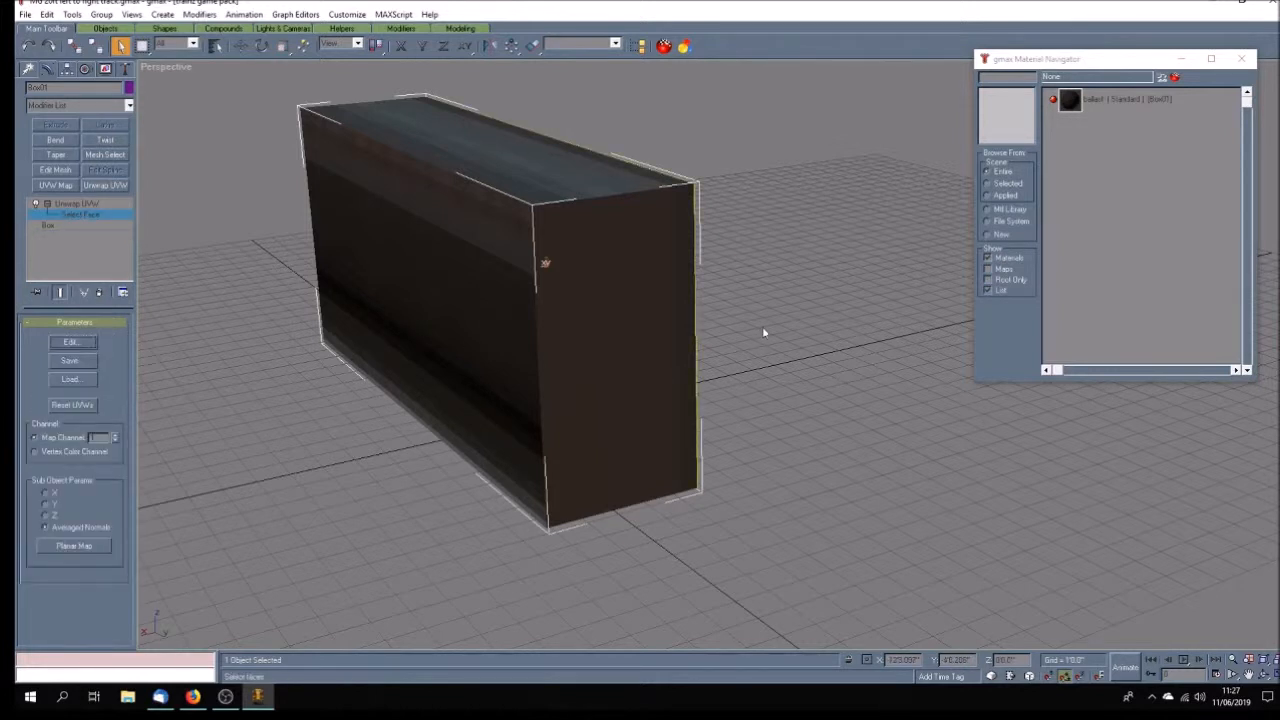
left_click(657, 338)
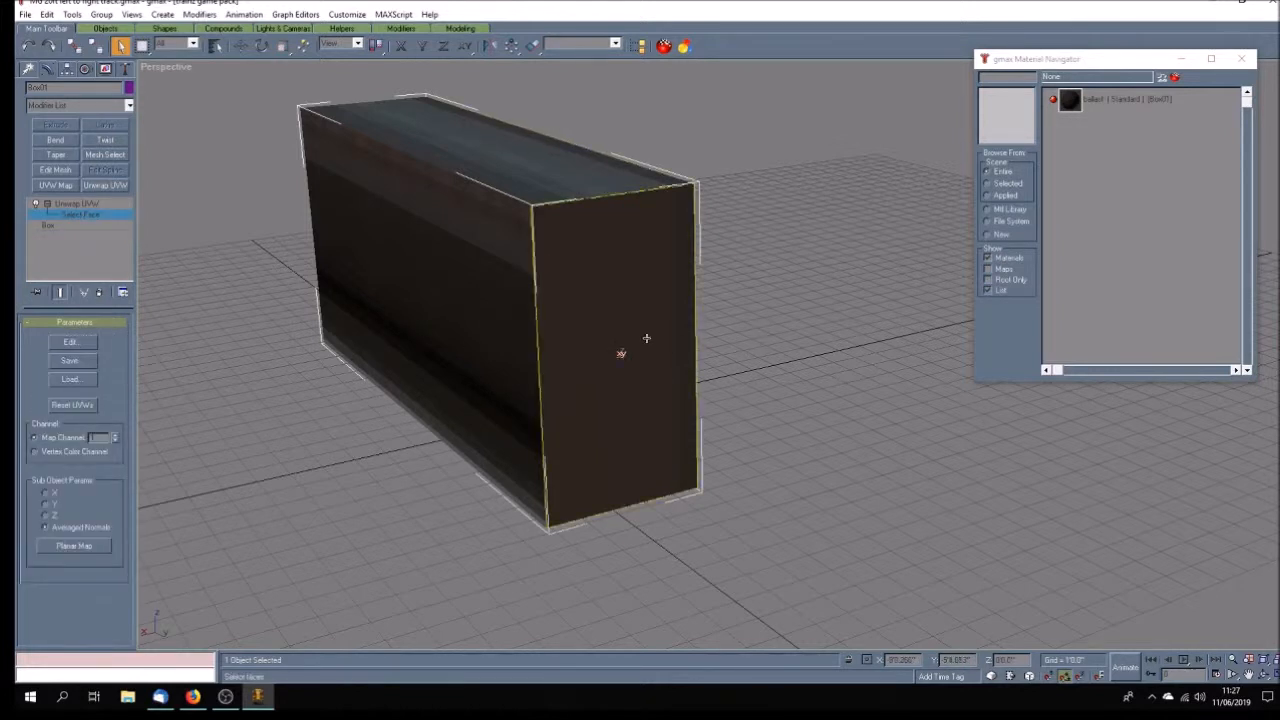
left_click(71, 343)
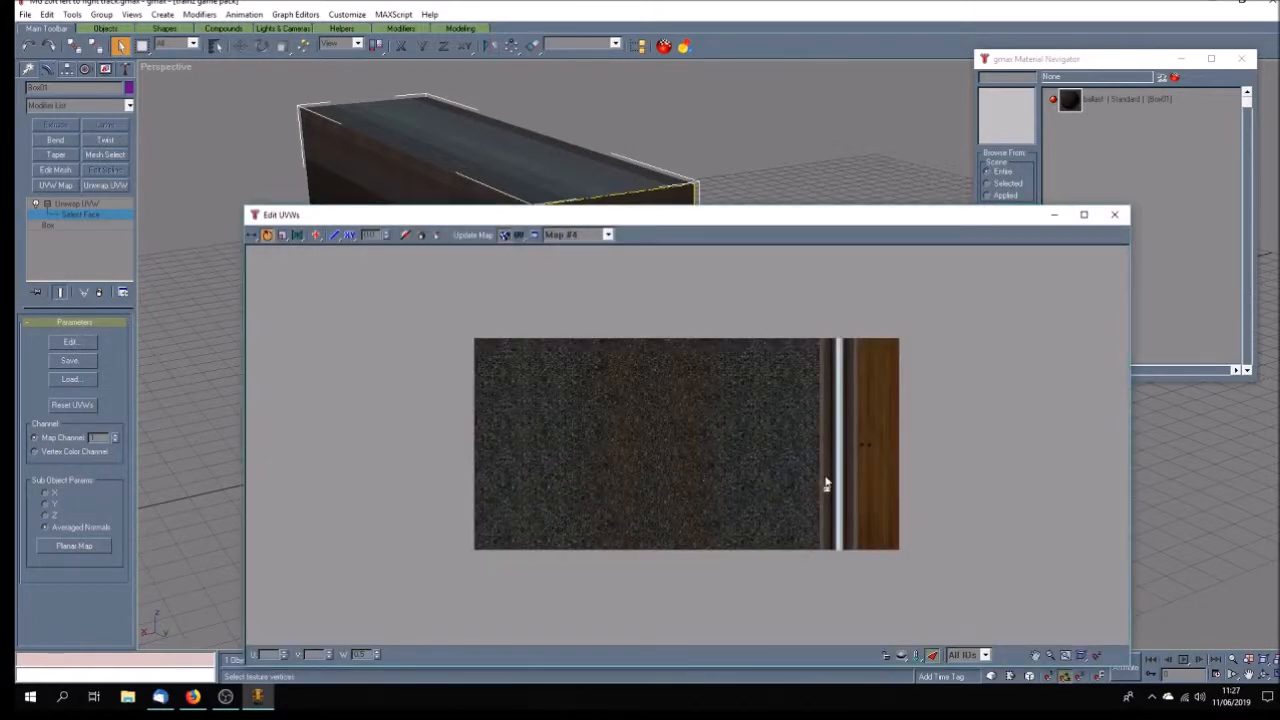
- Try to spread the end face's collapsed UV vertices by hand from the brown strip left of the bright rail out over the ballast
left_click_drag(800, 472, 879, 524)
left_click_drag(251, 235, 254, 263)
left_click_drag(802, 464, 842, 493)
scroll(843, 509, "up", 2)
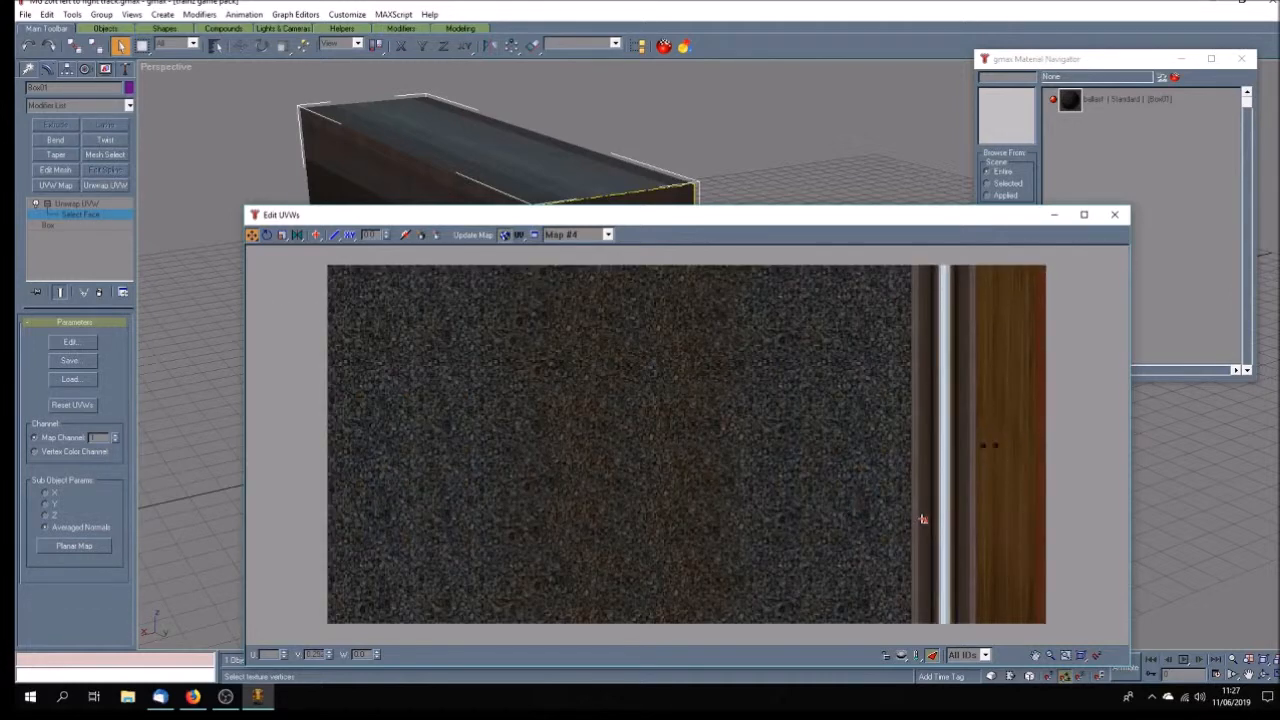
left_click_drag(925, 516, 924, 323)
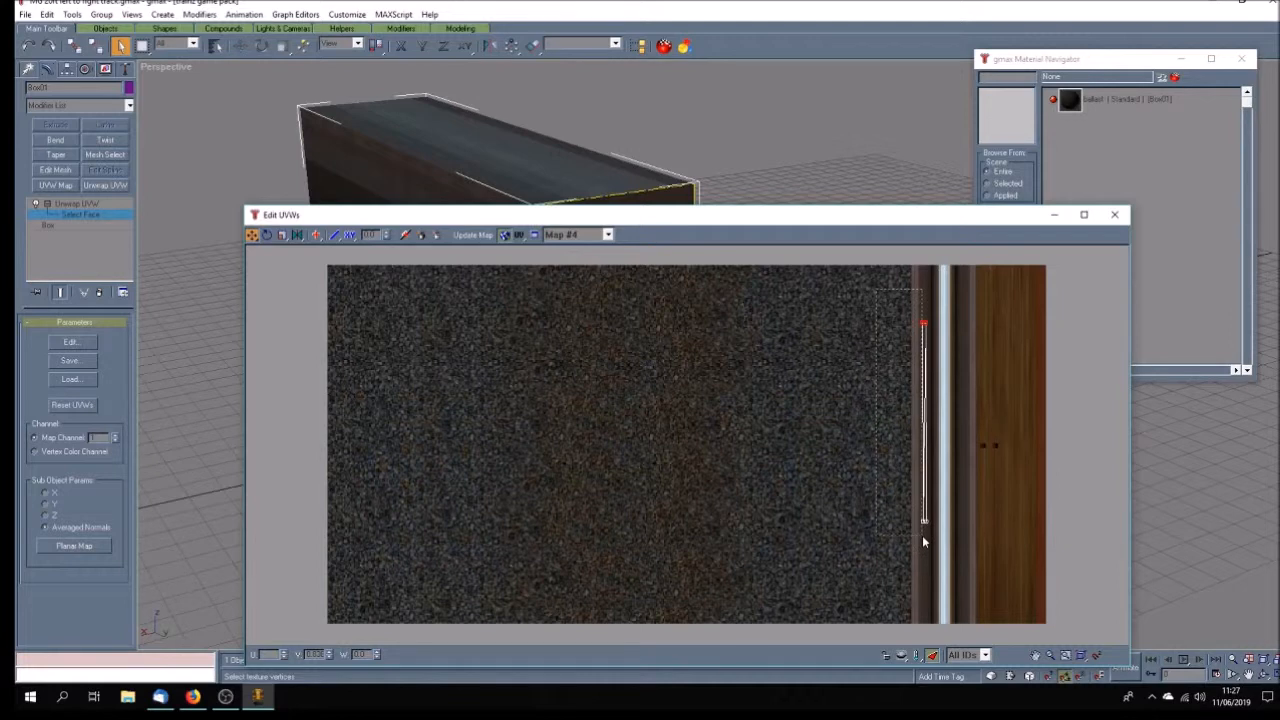
left_click_drag(922, 536, 922, 536)
left_click_drag(861, 295, 784, 597)
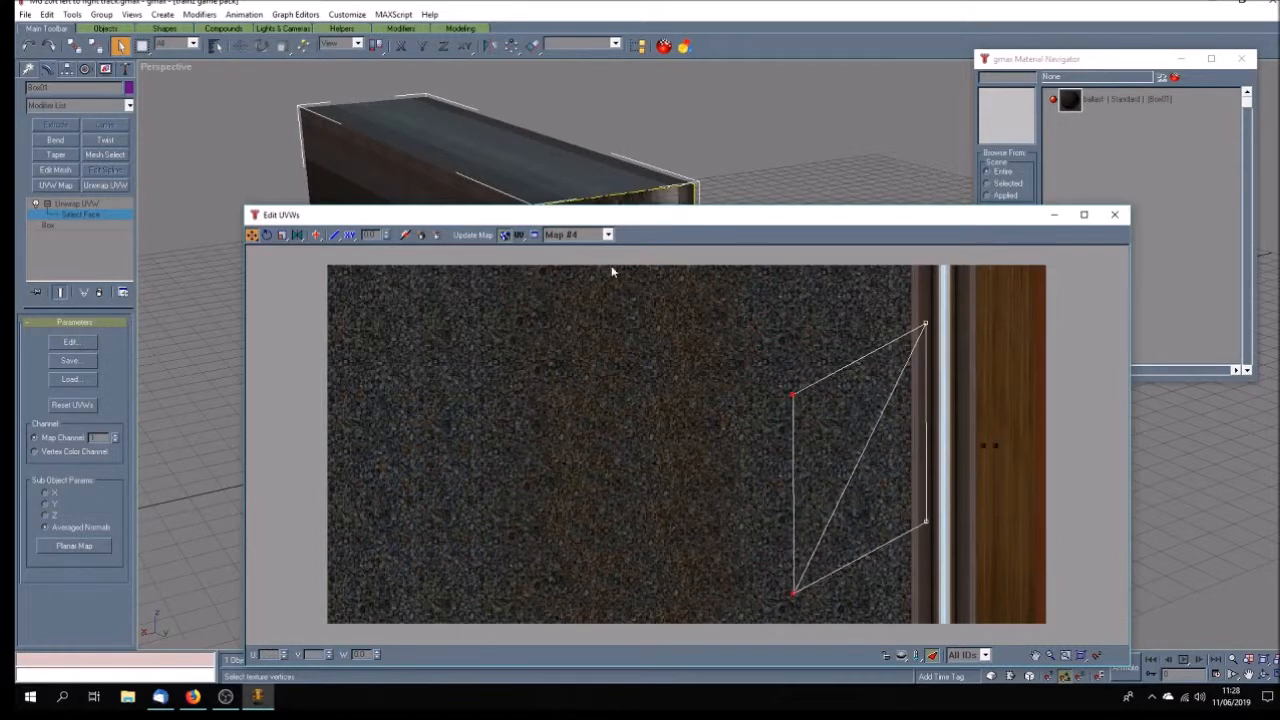
- Close the UV editor, inspect the end face's texture from several angles, and save the file
left_click(1114, 214)
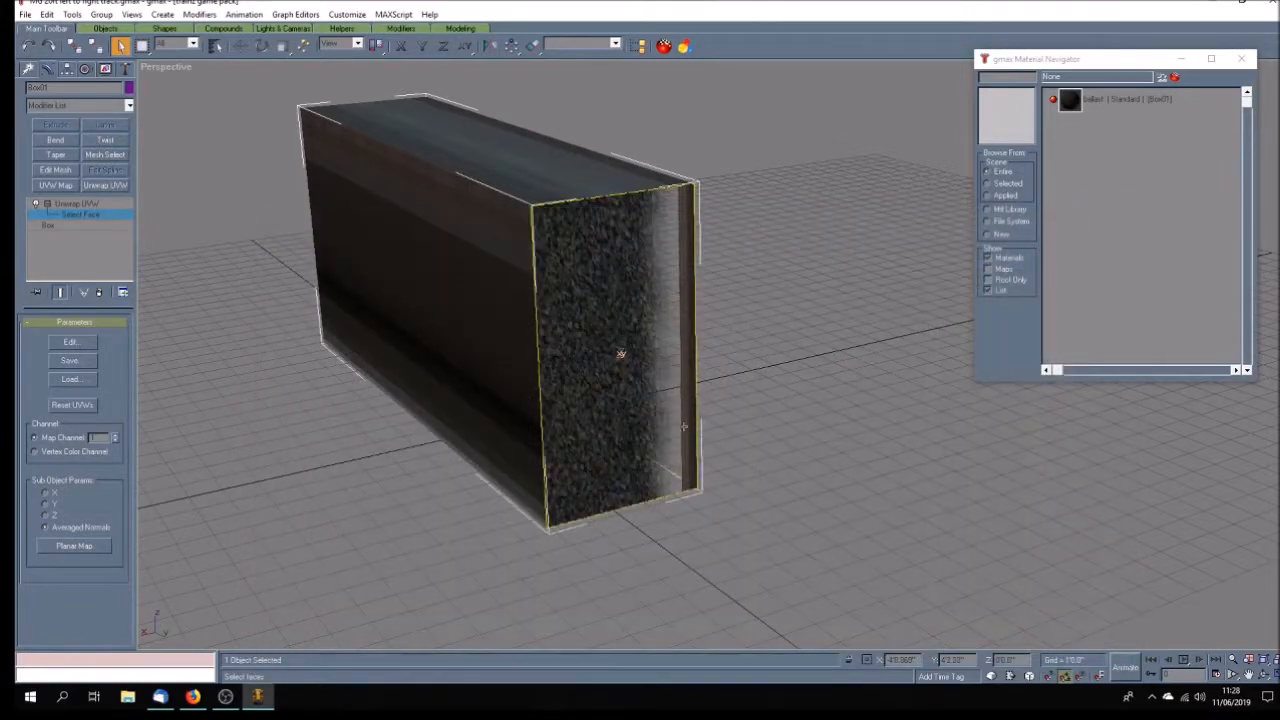
left_click(1263, 676)
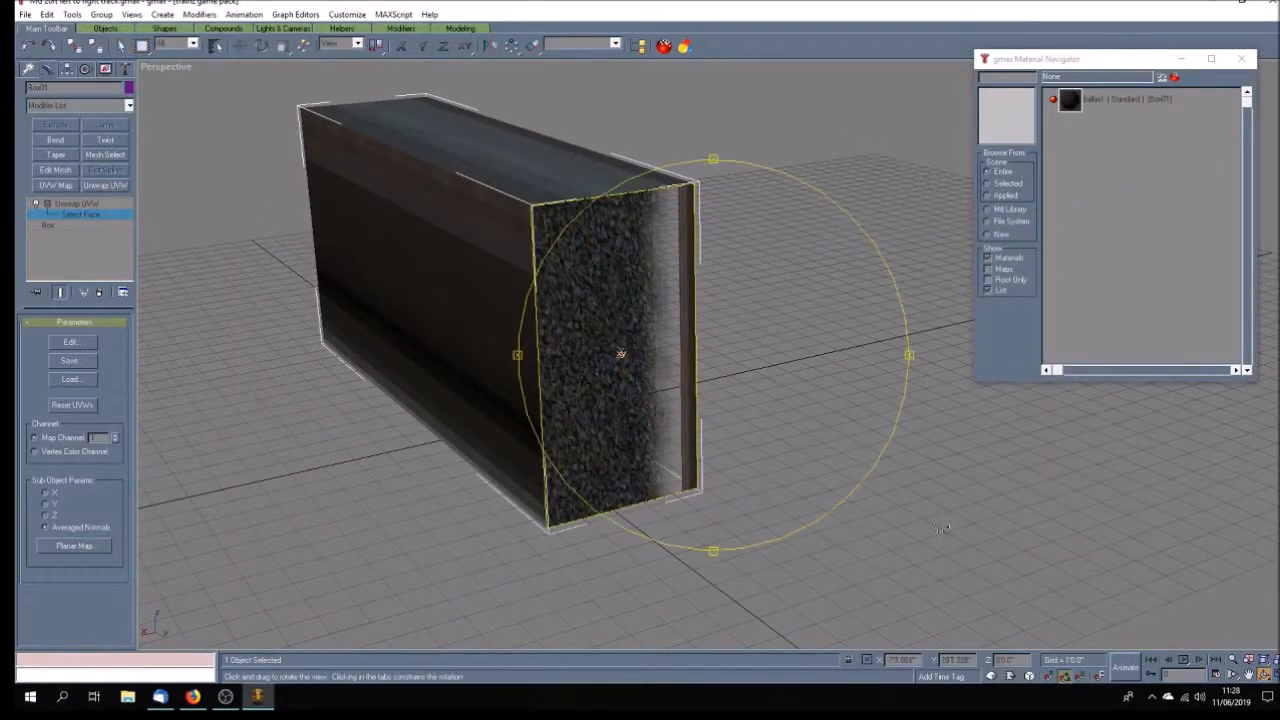
left_click_drag(725, 418, 854, 400)
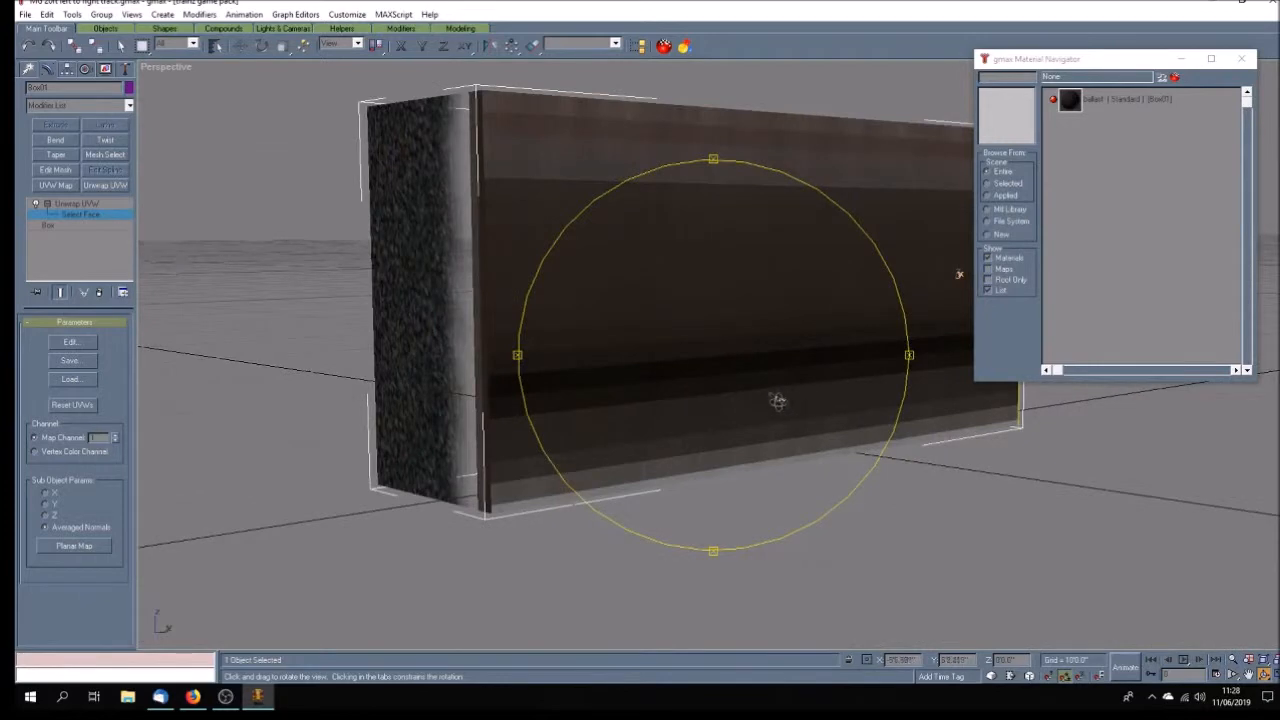
left_click_drag(681, 379, 650, 368)
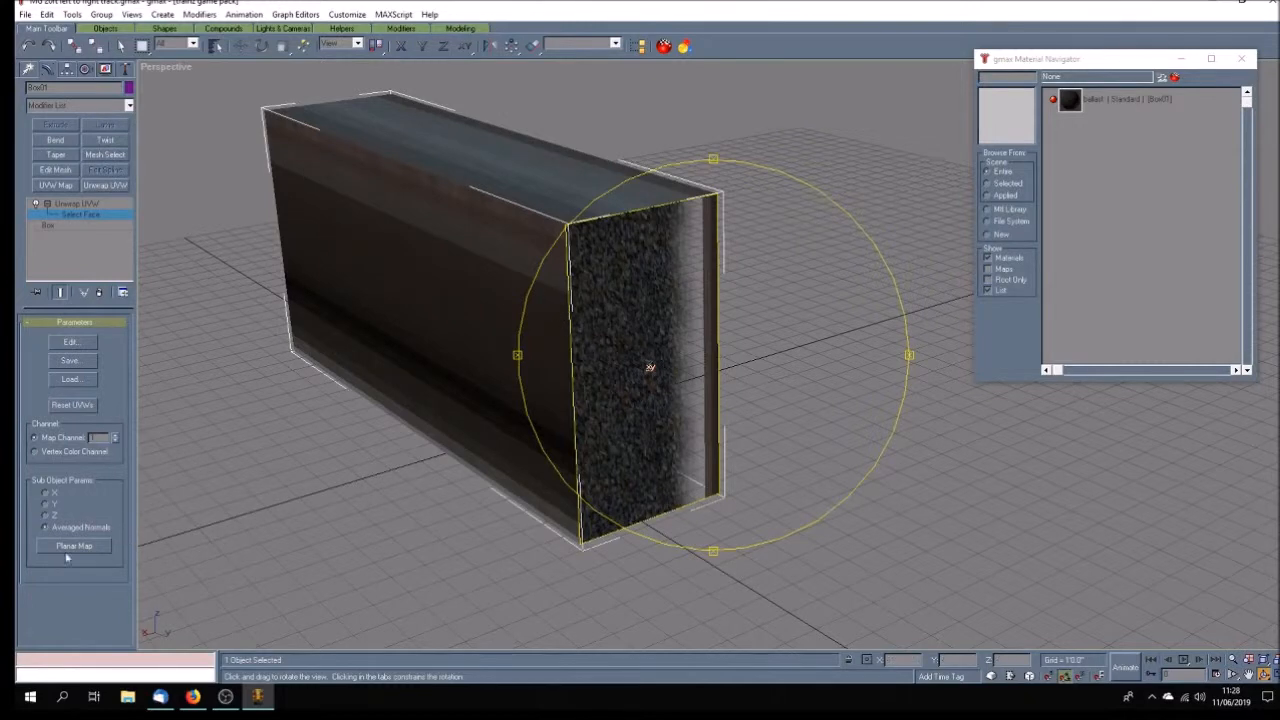
left_click_drag(606, 432, 600, 328)
left_click_drag(598, 386, 683, 436)
left_click_drag(710, 318, 664, 366)
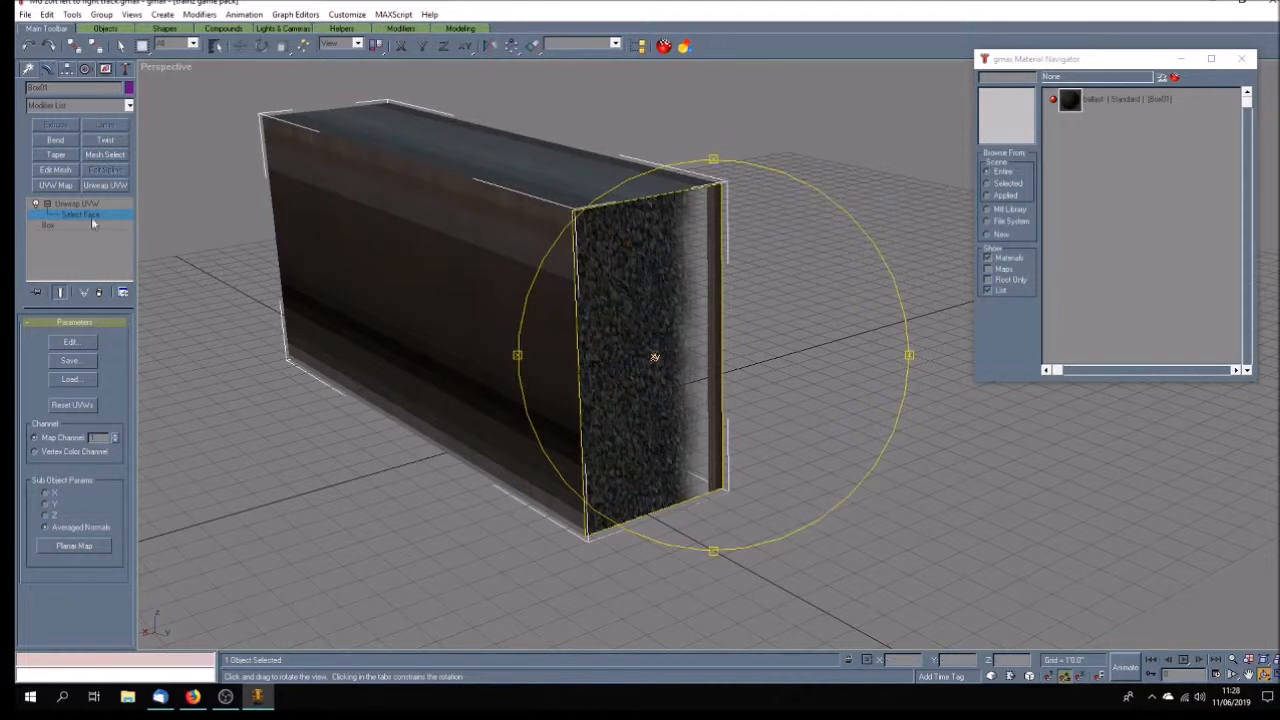
key("ctrl+s")
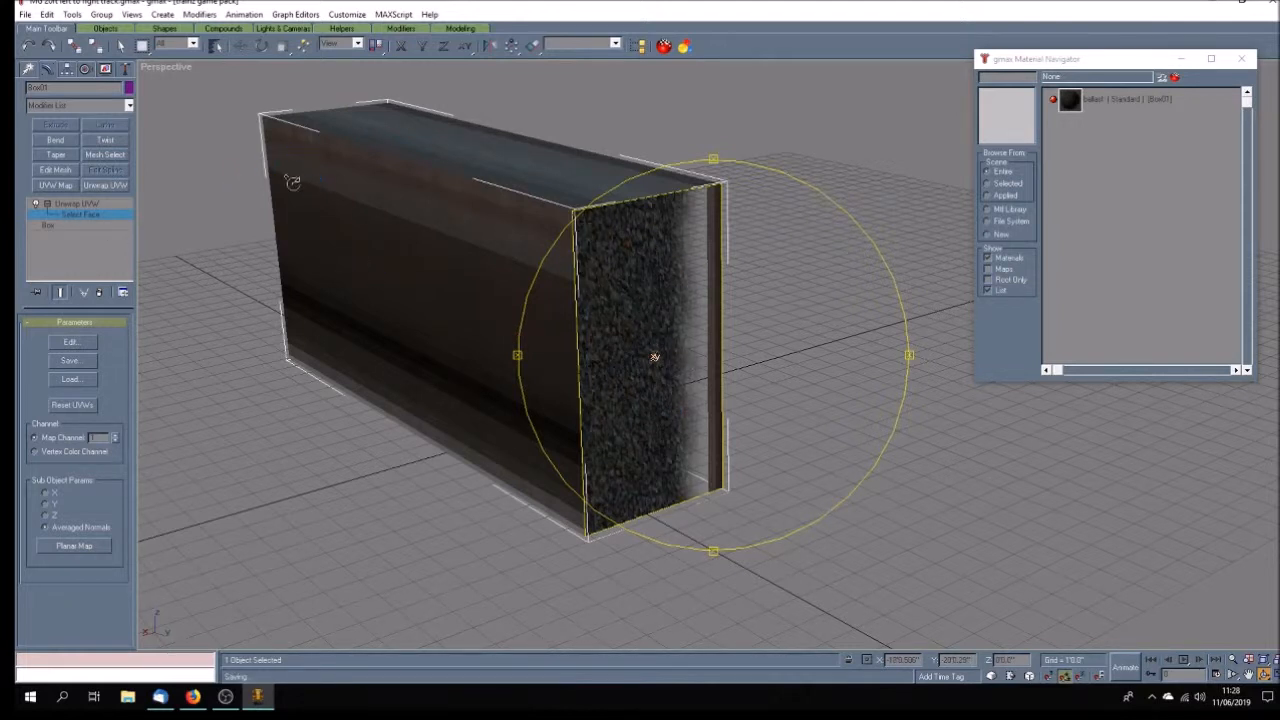
- Reopen the end face's UVs for editing and apply a planar map to the face
left_click(120, 46)
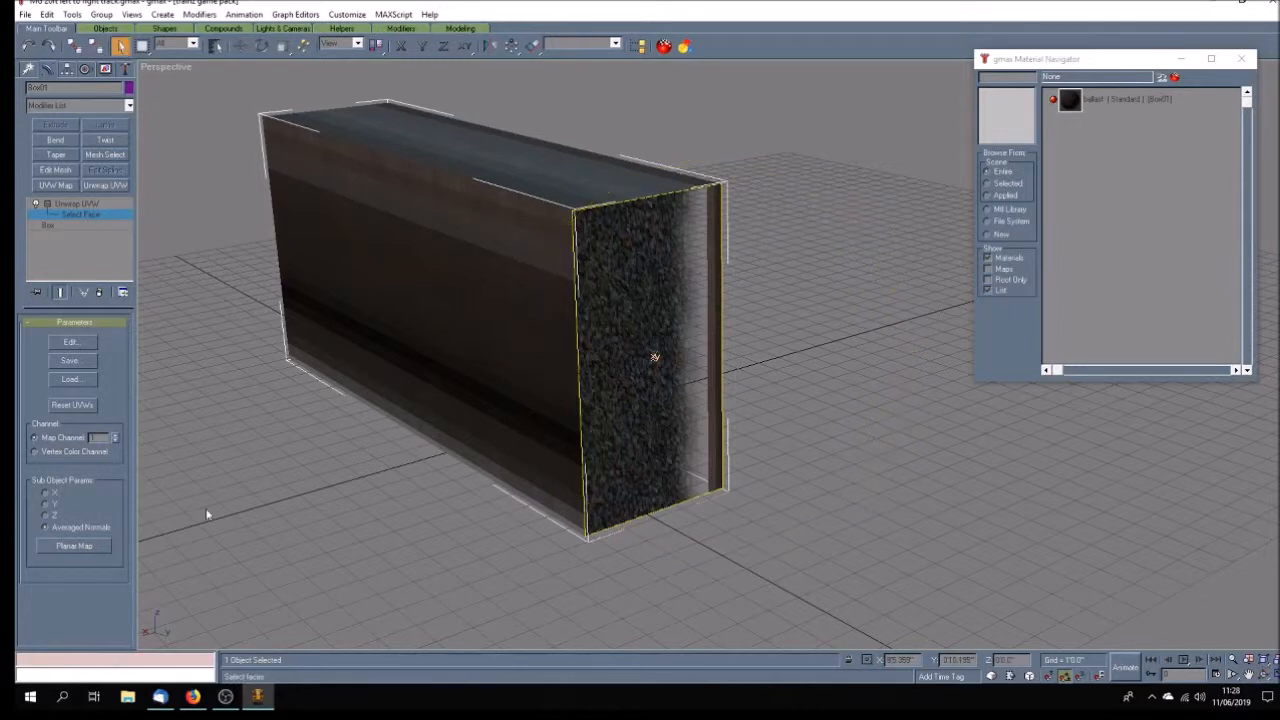
left_click(80, 342)
left_click(93, 552)
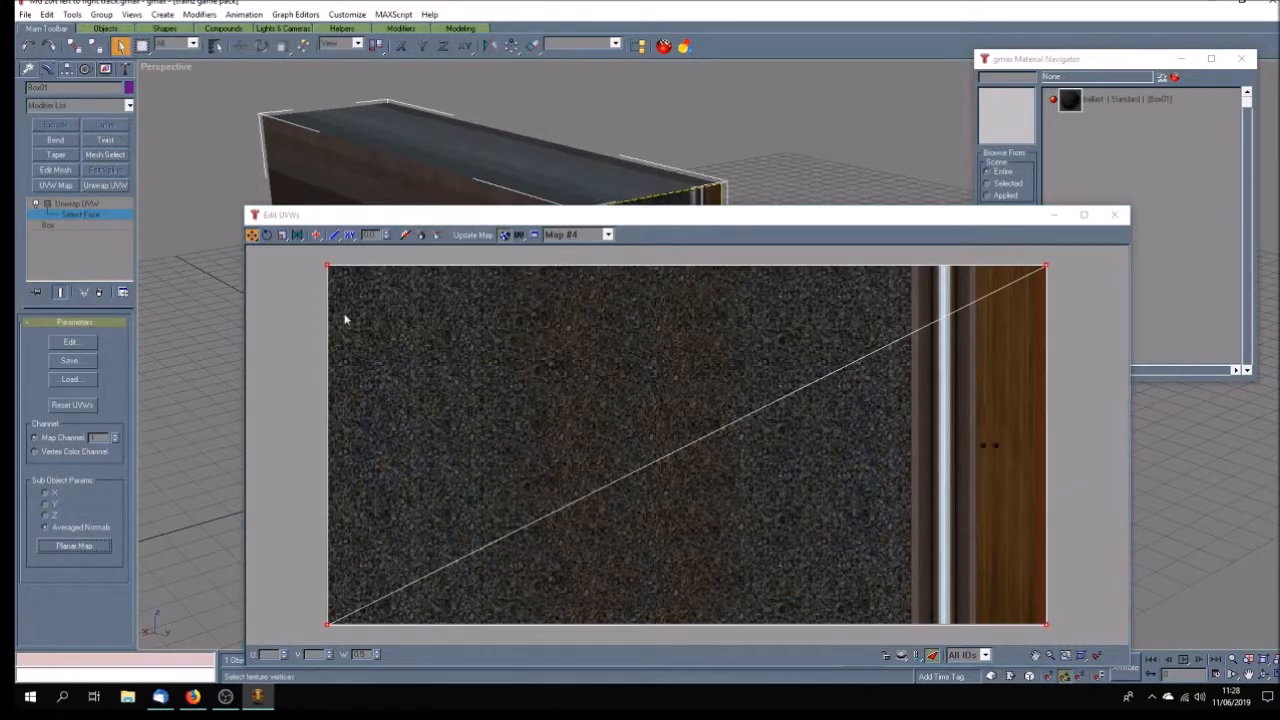
- Shrink the end face's UVs to a tiny patch, place it on the brown strip beside the bright rail, and close the UV editor
left_click_drag(714, 224, 640, 121)
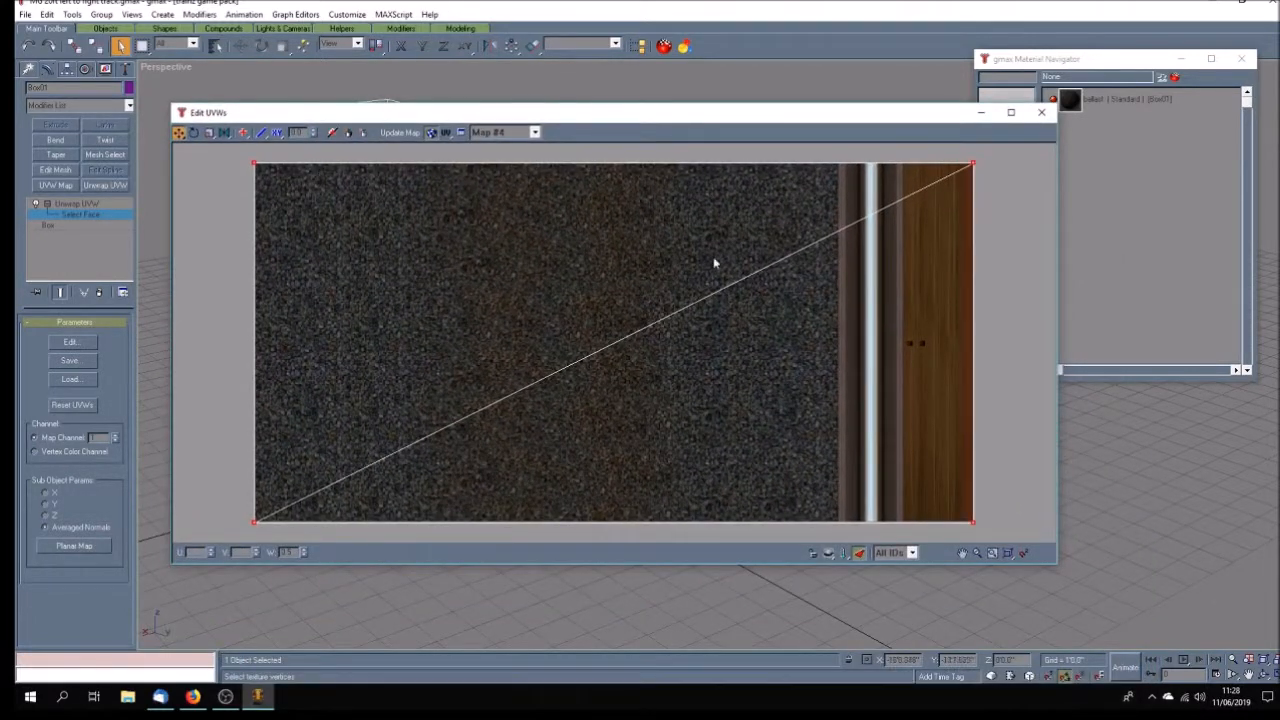
left_click_drag(428, 113, 445, 143)
left_click(228, 159)
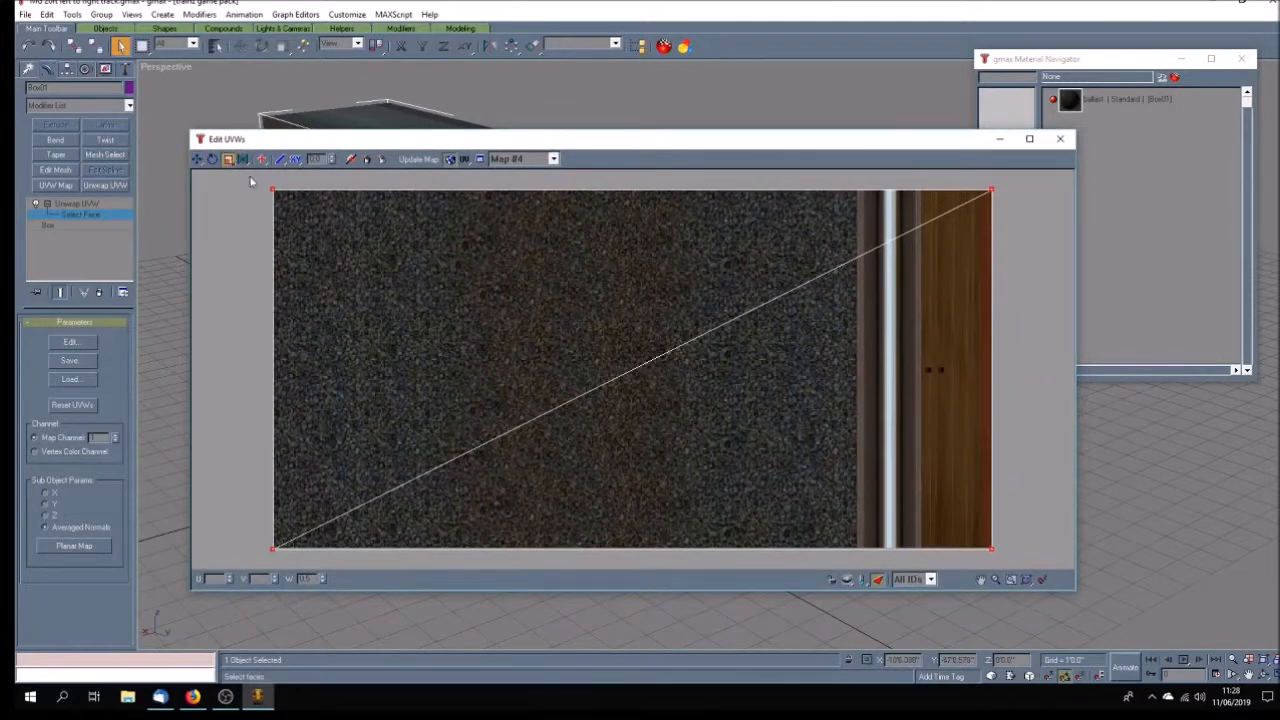
left_click_drag(274, 188, 697, 480)
left_click_drag(571, 340, 705, 527)
left_click_drag(618, 361, 691, 600)
left_click(198, 159)
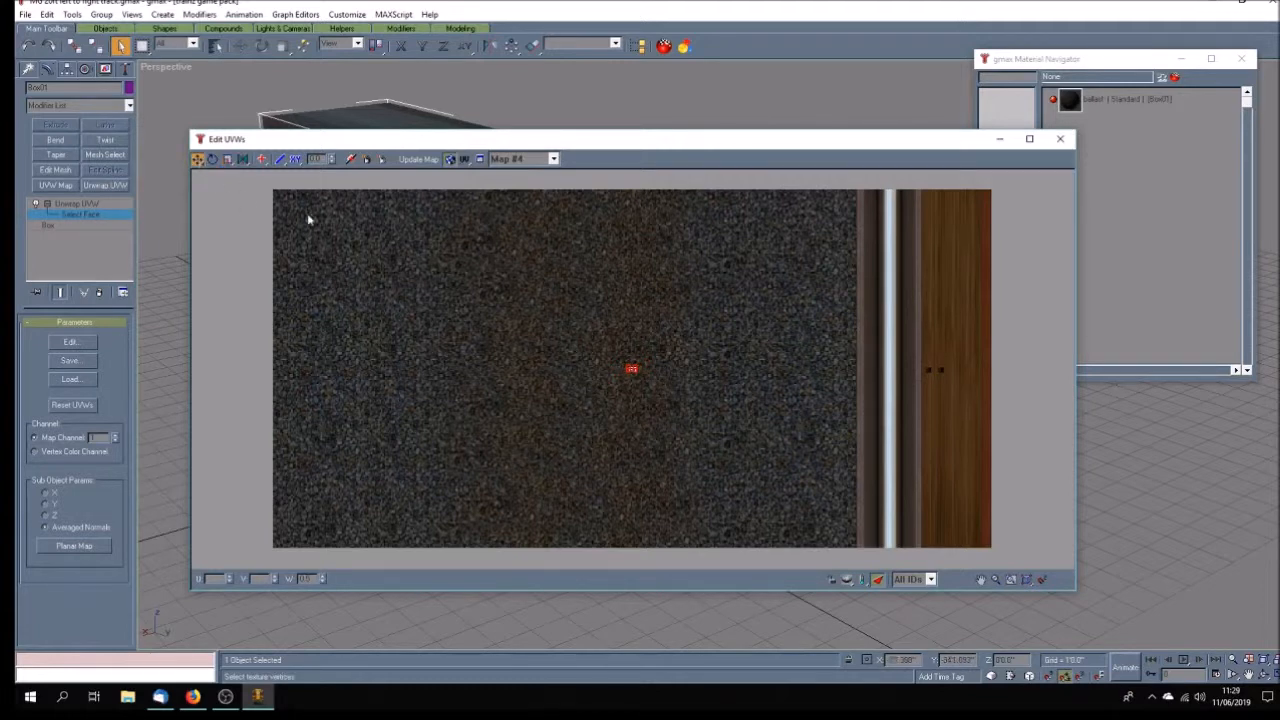
left_click_drag(632, 370, 868, 390)
left_click(1060, 138)
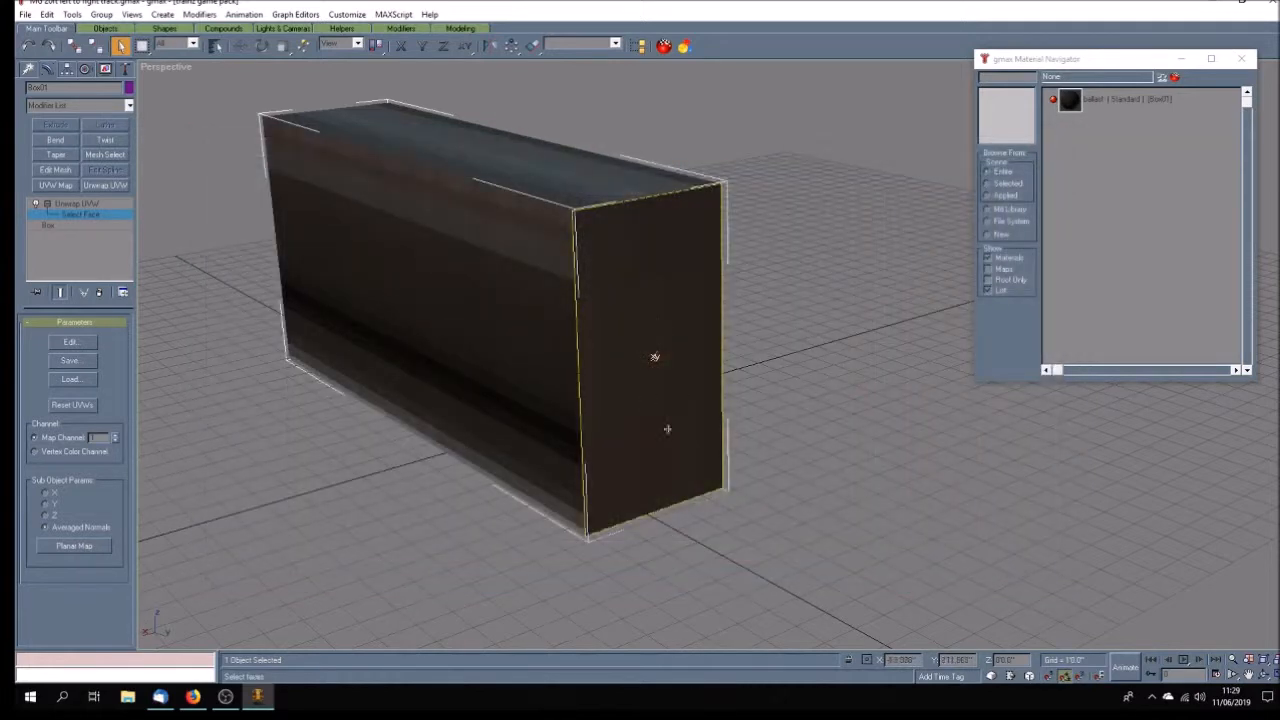
- Select the small face at the opposite end of the box and open its UVs for editing
left_click(1264, 676)
mouse_move(572, 384)
left_mouse_down()
mouse_move(720, 374)
mouse_move(677, 386)
left_mouse_up()
left_click_drag(613, 356, 626, 362)
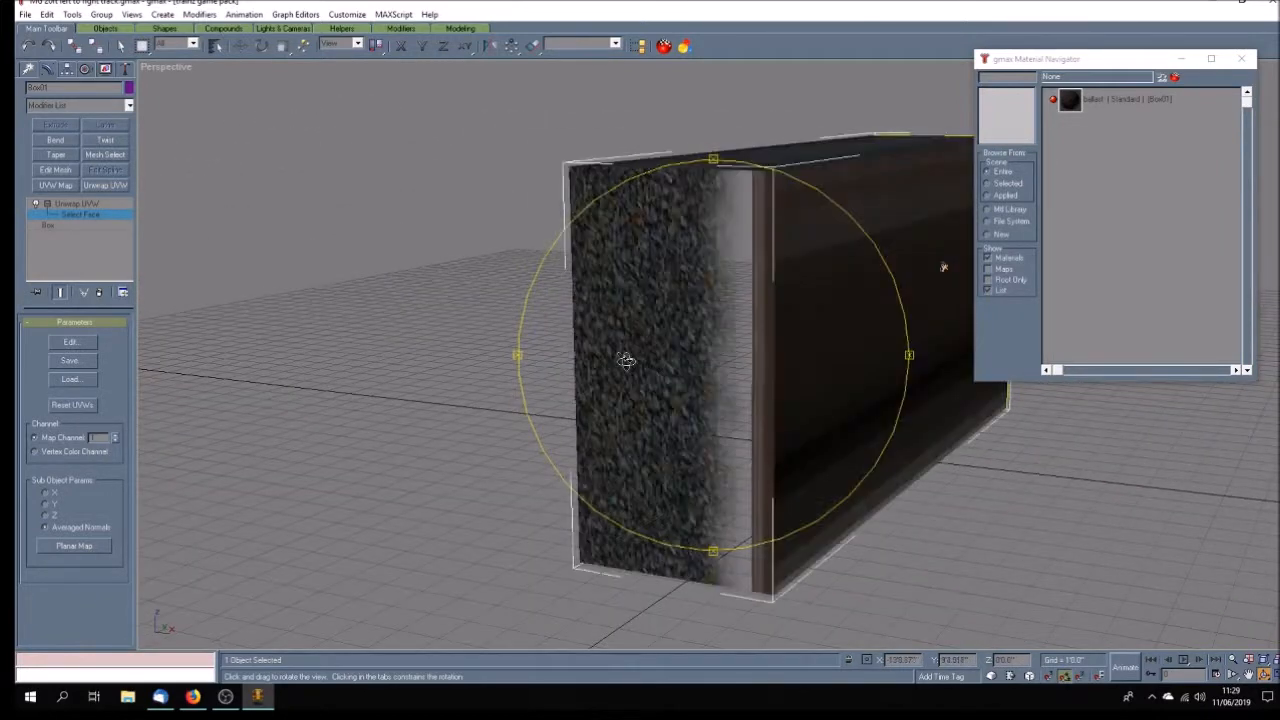
left_click(121, 46)
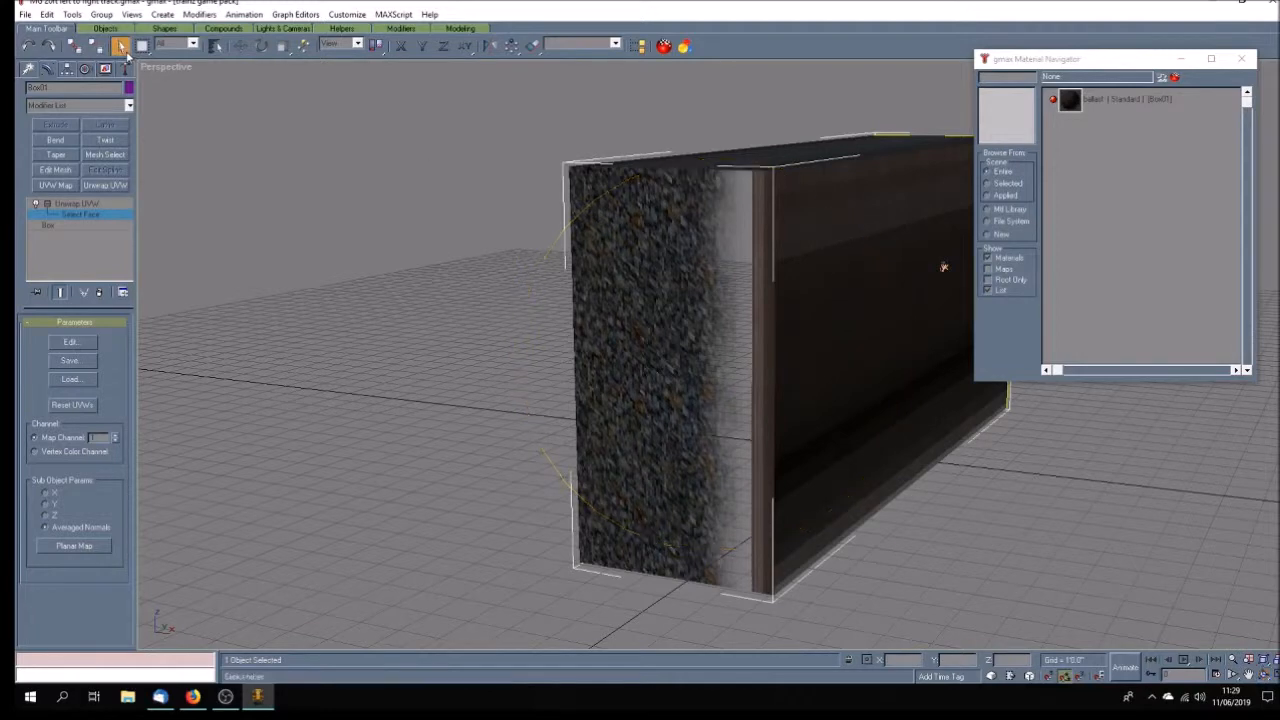
left_click(687, 329)
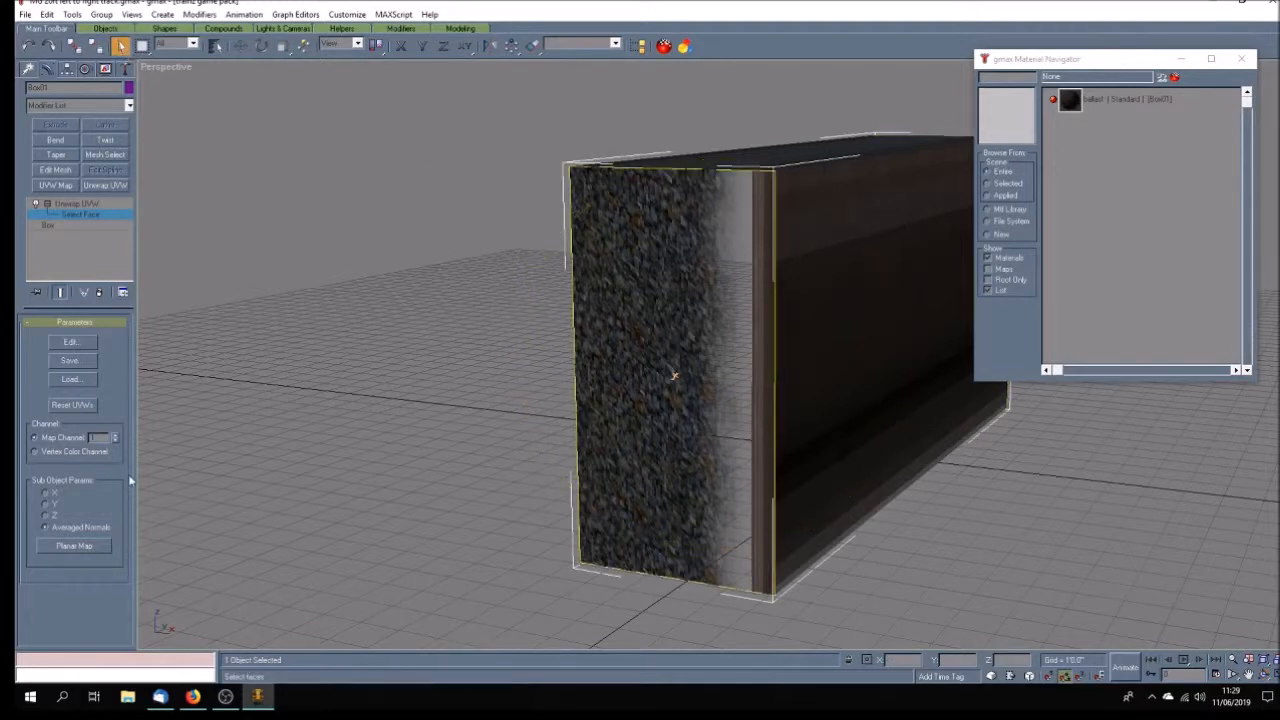
left_click(71, 342)
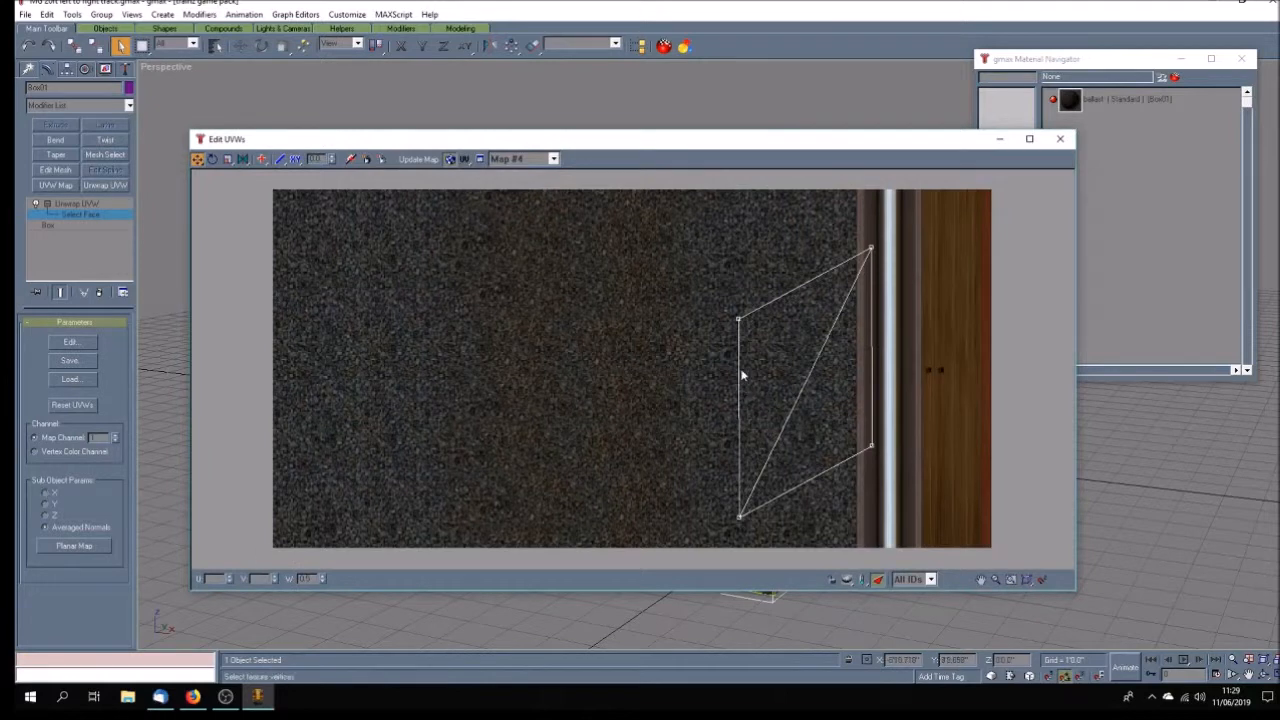
mouse_move(720, 142)
left_mouse_down()
mouse_move(764, 194)
mouse_move(739, 206)
mouse_move(714, 153)
left_mouse_up()
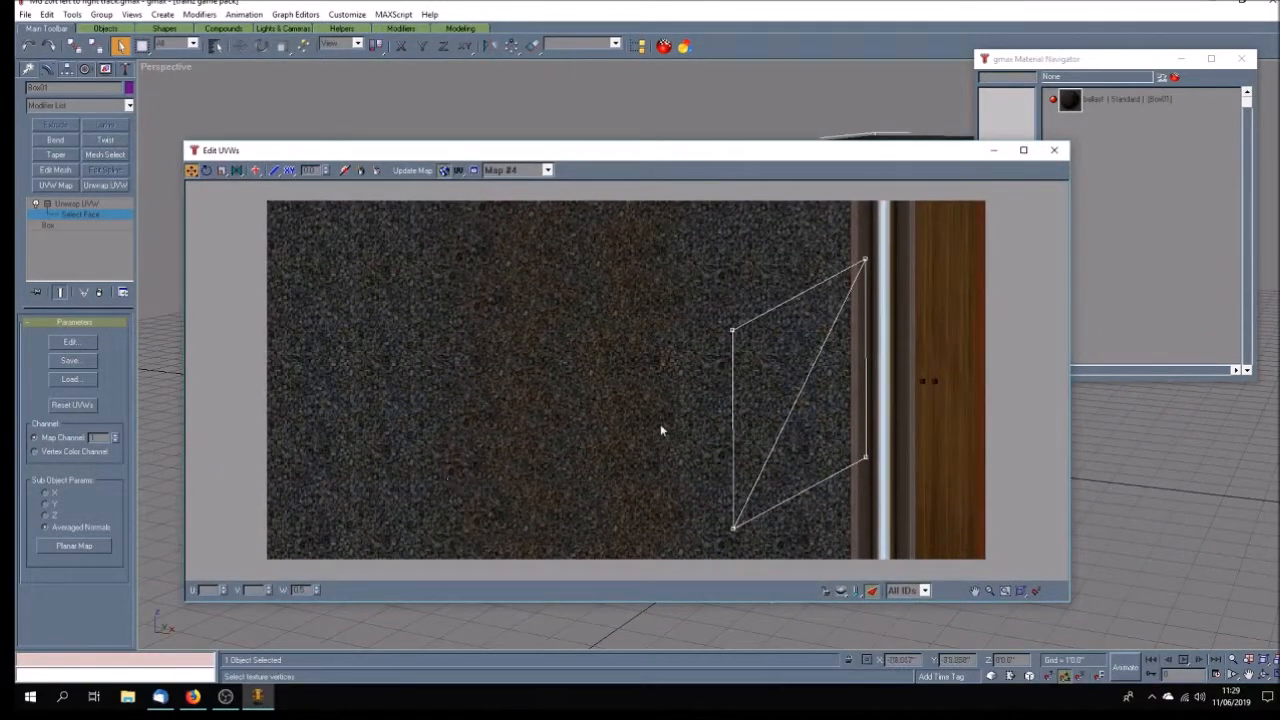
- Planar map the opposite end face, shrink its UVs onto the brown strip beside the bright rail, and close the UV editor
left_click(93, 547)
left_click(223, 170)
left_click_drag(265, 200, 766, 531)
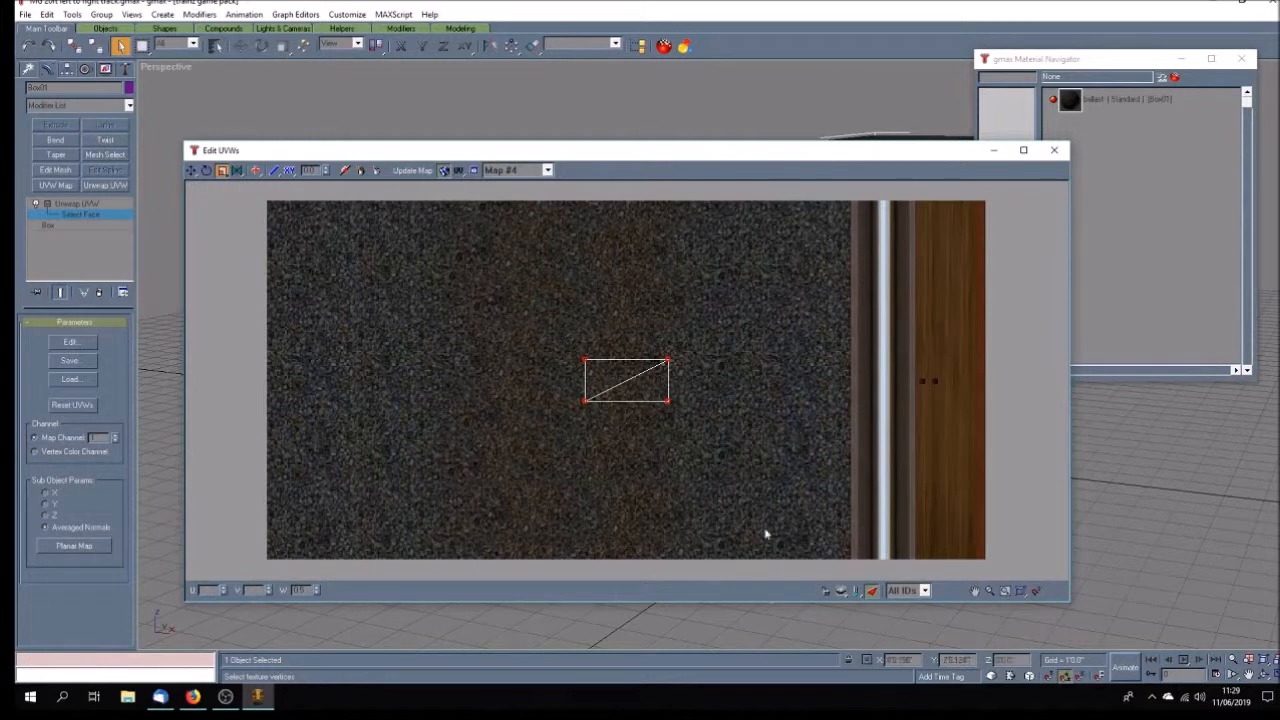
left_click_drag(584, 362, 926, 706)
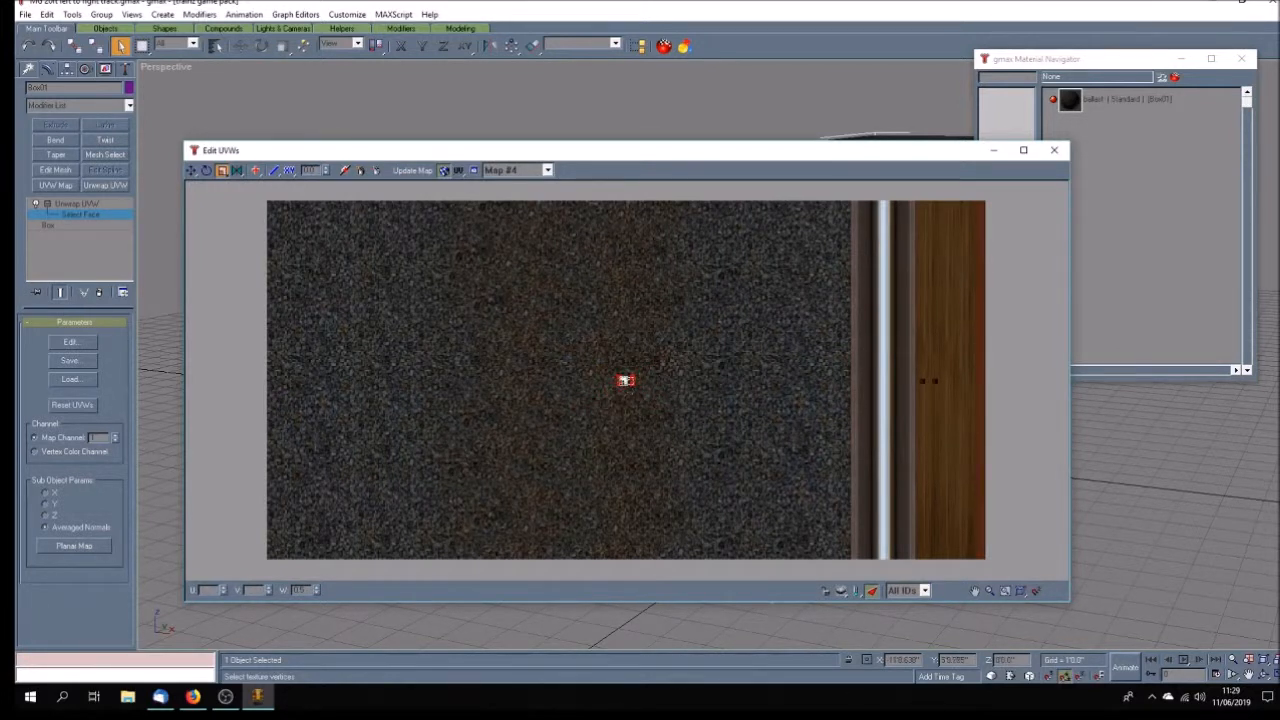
left_click(191, 170)
left_click_drag(626, 380, 866, 395)
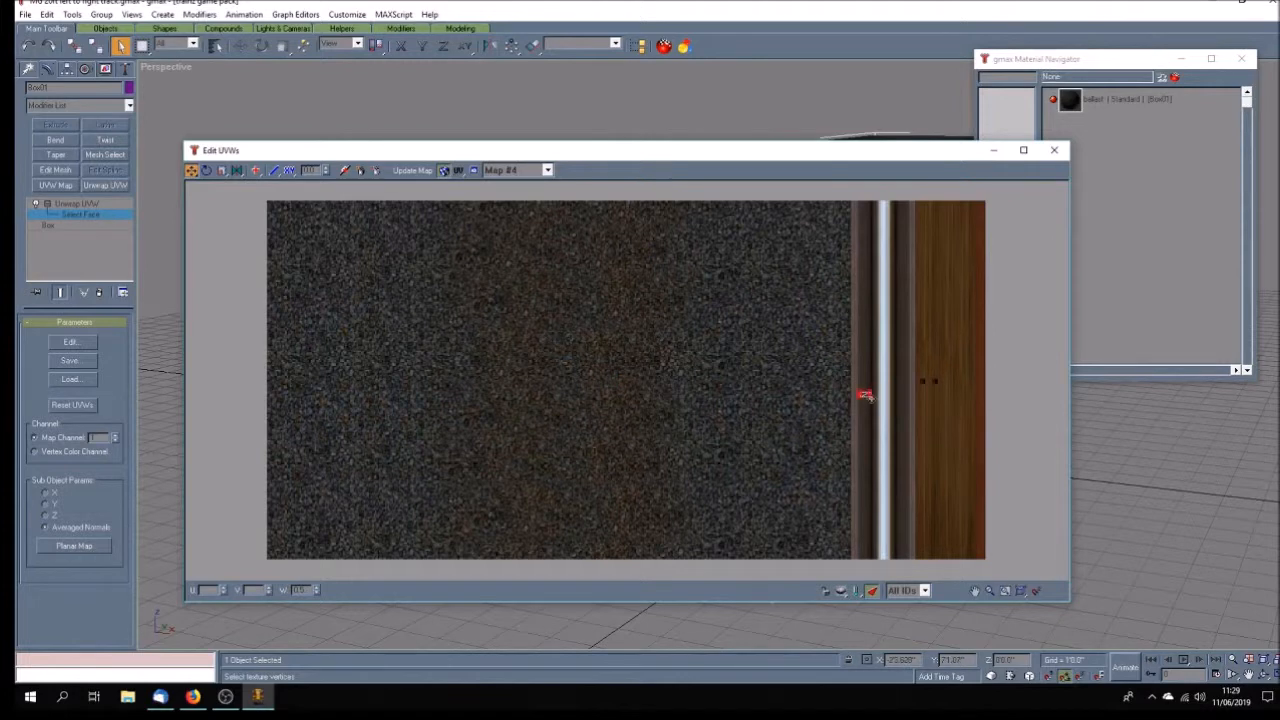
left_click(1054, 150)
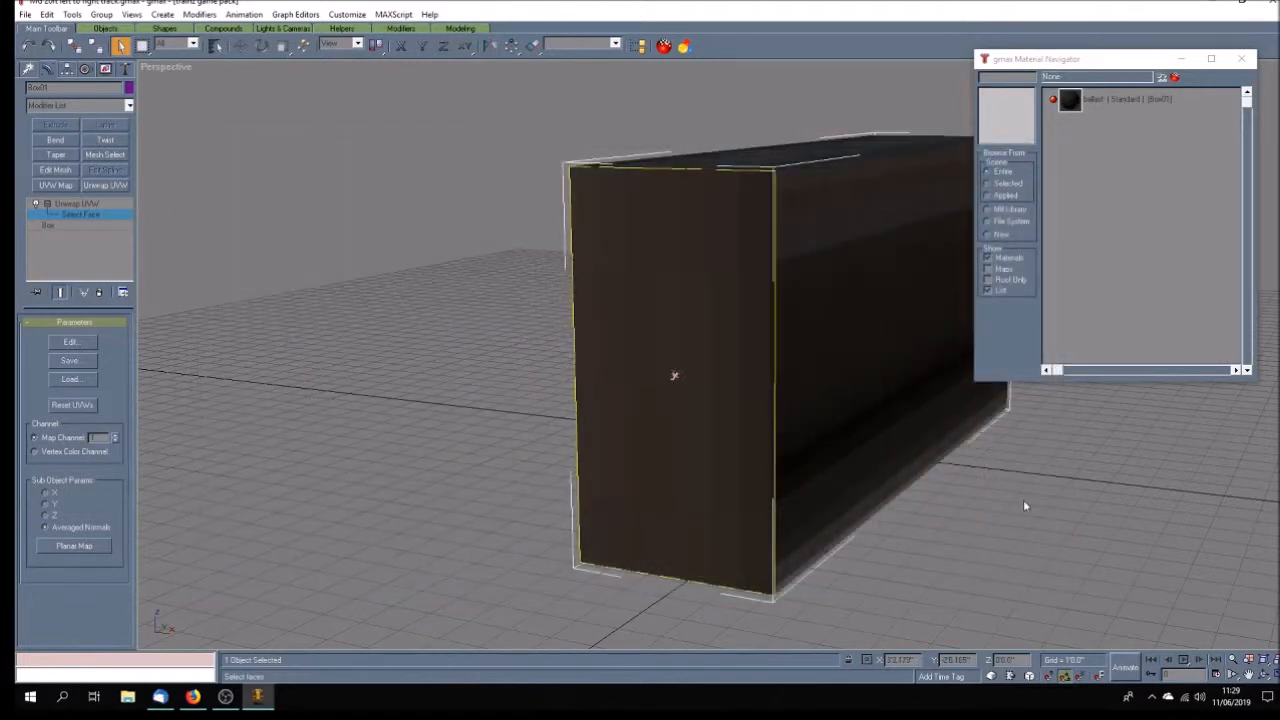
- Inspect the textured box from several angles and leave face selection of the Unwrap UVW modifier
left_click(1264, 675)
mouse_move(820, 409)
left_mouse_down()
mouse_move(713, 413)
mouse_move(680, 465)
mouse_move(594, 437)
mouse_move(762, 443)
mouse_move(743, 451)
mouse_move(725, 428)
mouse_move(674, 411)
mouse_move(726, 423)
left_mouse_up()
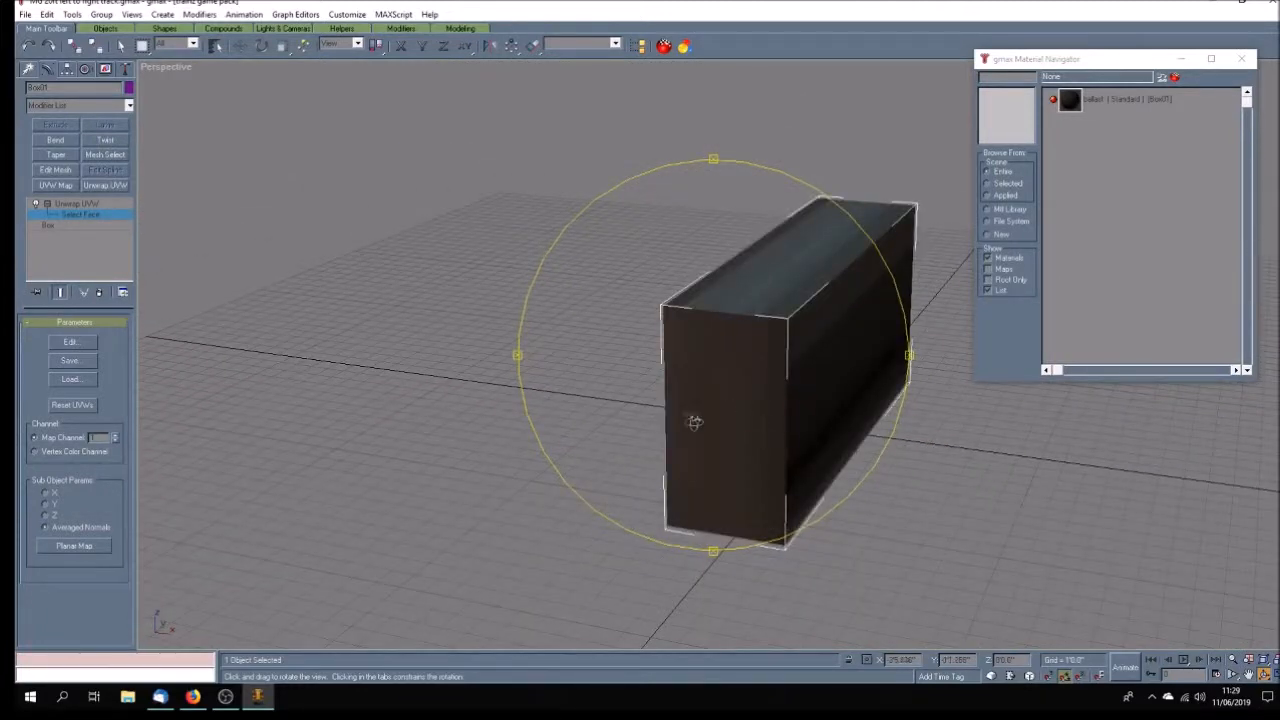
left_click_drag(691, 493, 647, 490)
left_click(104, 203)
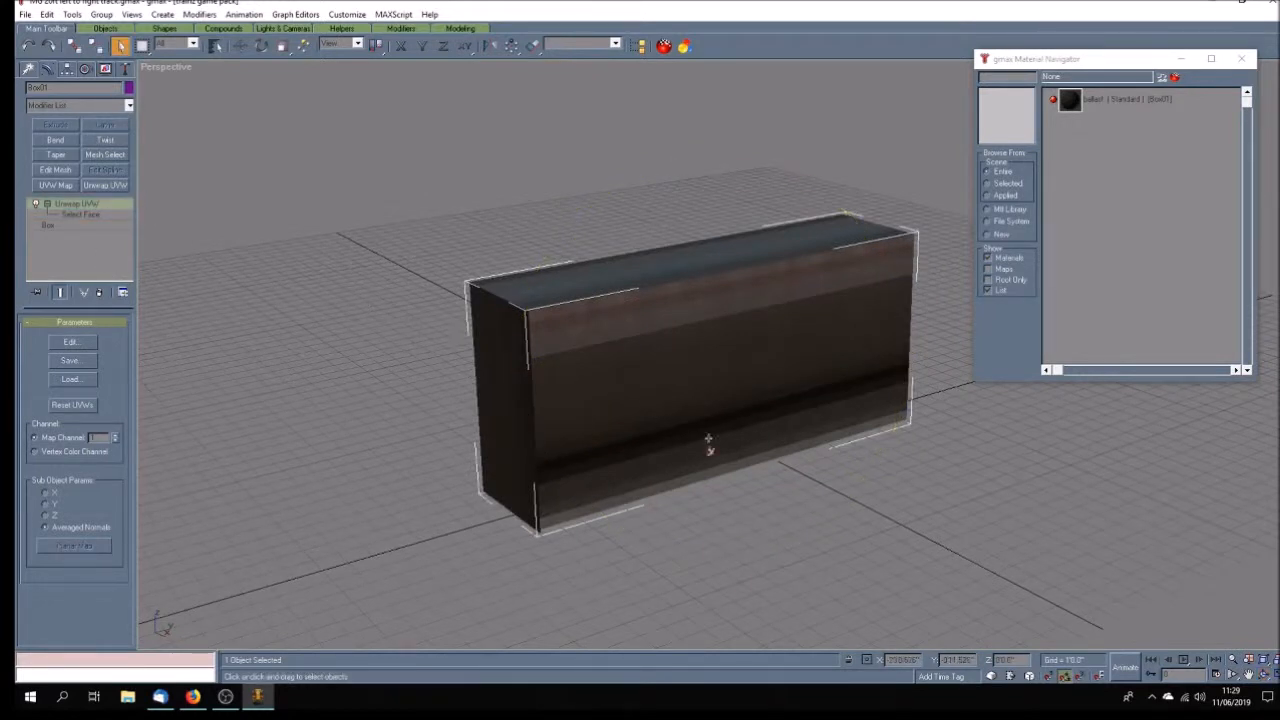
- Scale the box uniformly to 10 percent and deselect it
left_click(282, 46)
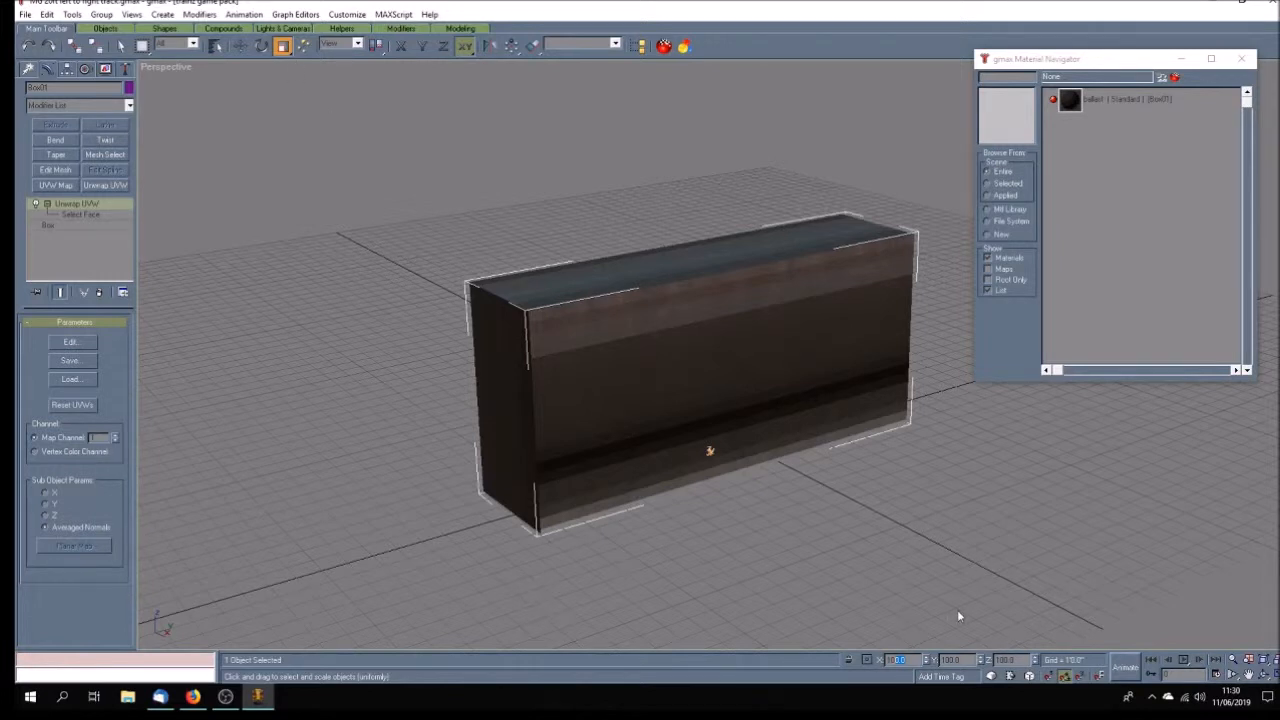
type("10")
key("Return")
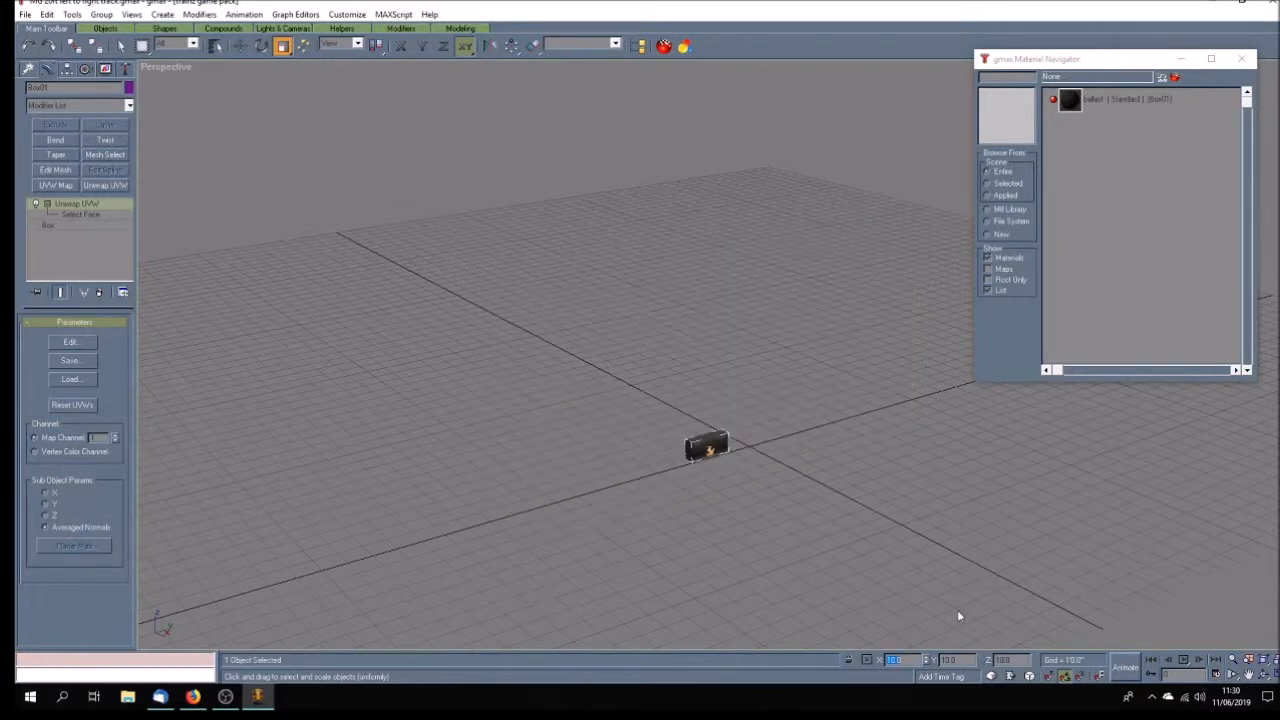
left_click(810, 525)
scroll(708, 463, "up", 2)
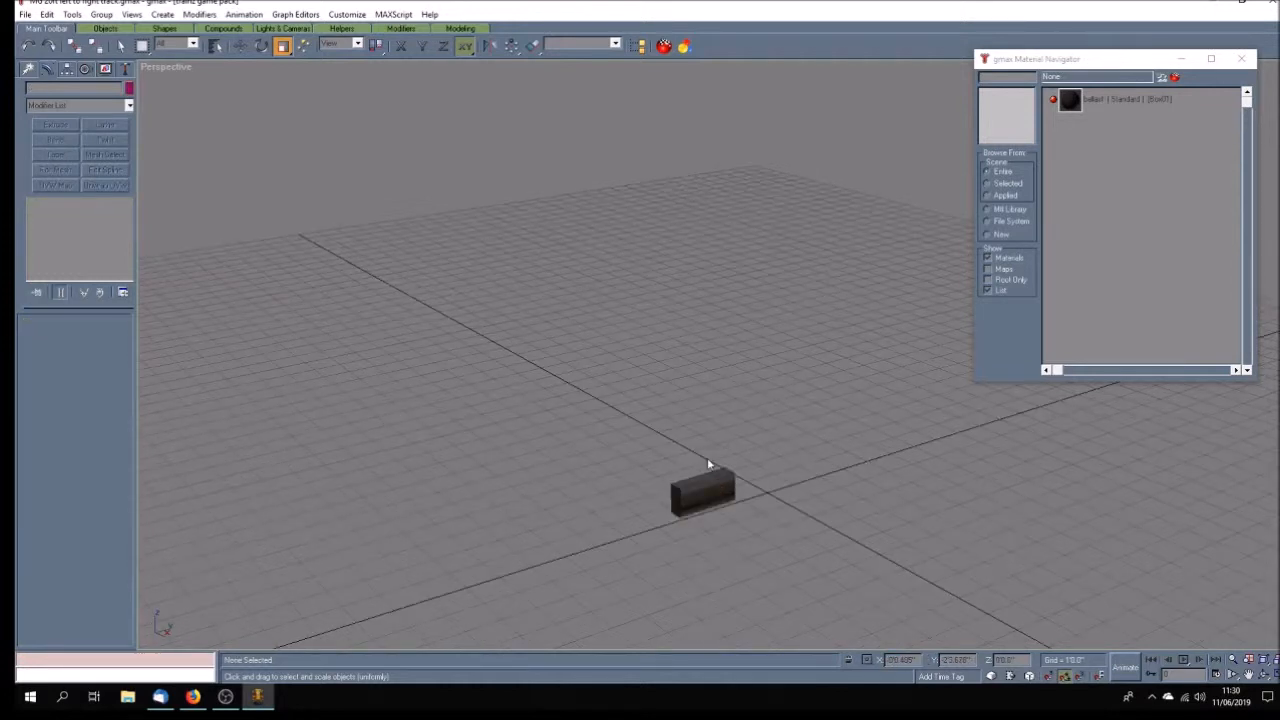
- Move the box to the grid origin by setting its X and Y positions to 0
left_click(1248, 675)
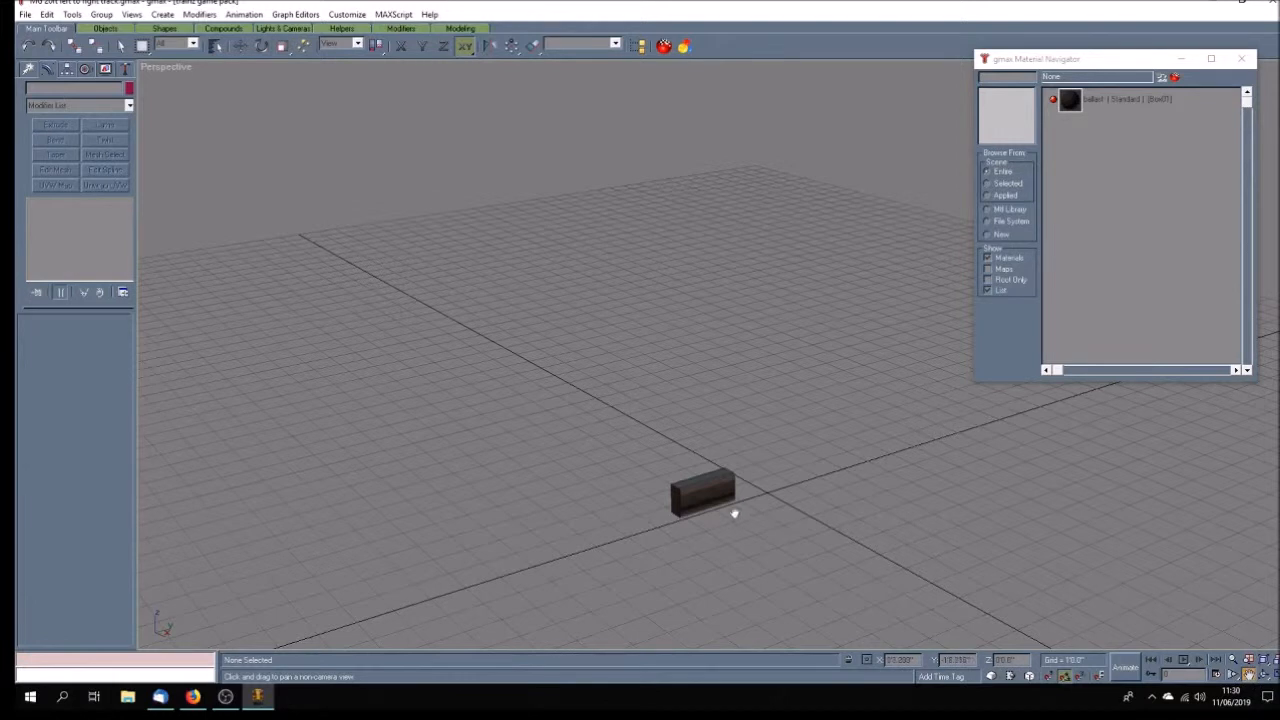
left_click_drag(734, 514, 727, 459)
left_click(240, 46)
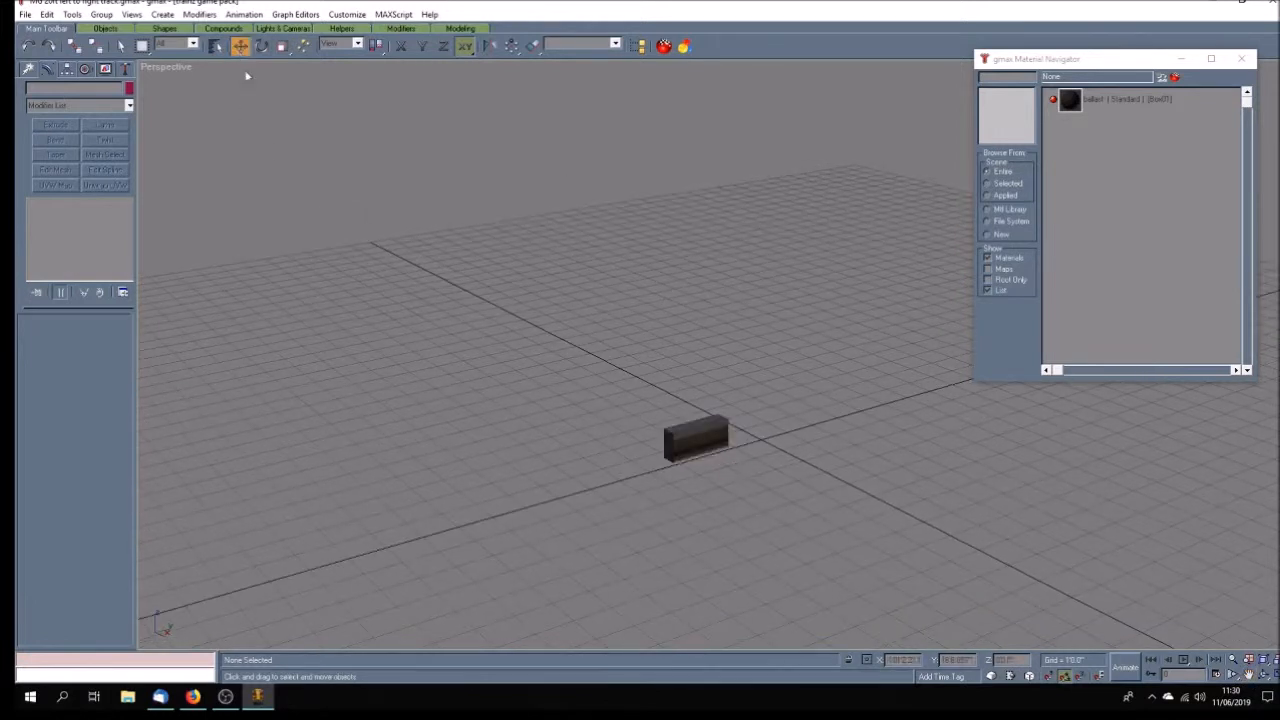
left_click(718, 455)
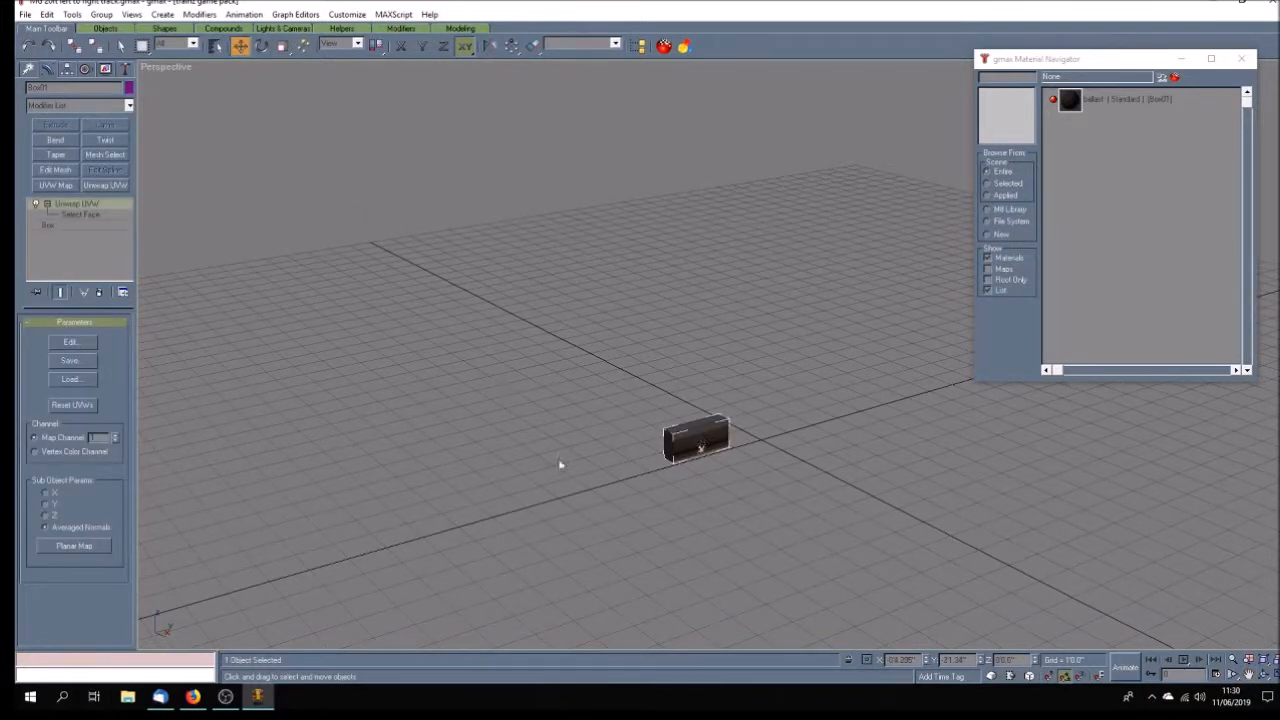
left_click_drag(920, 660, 584, 600)
type("0")
key("Tab")
type("0")
key("Tab")
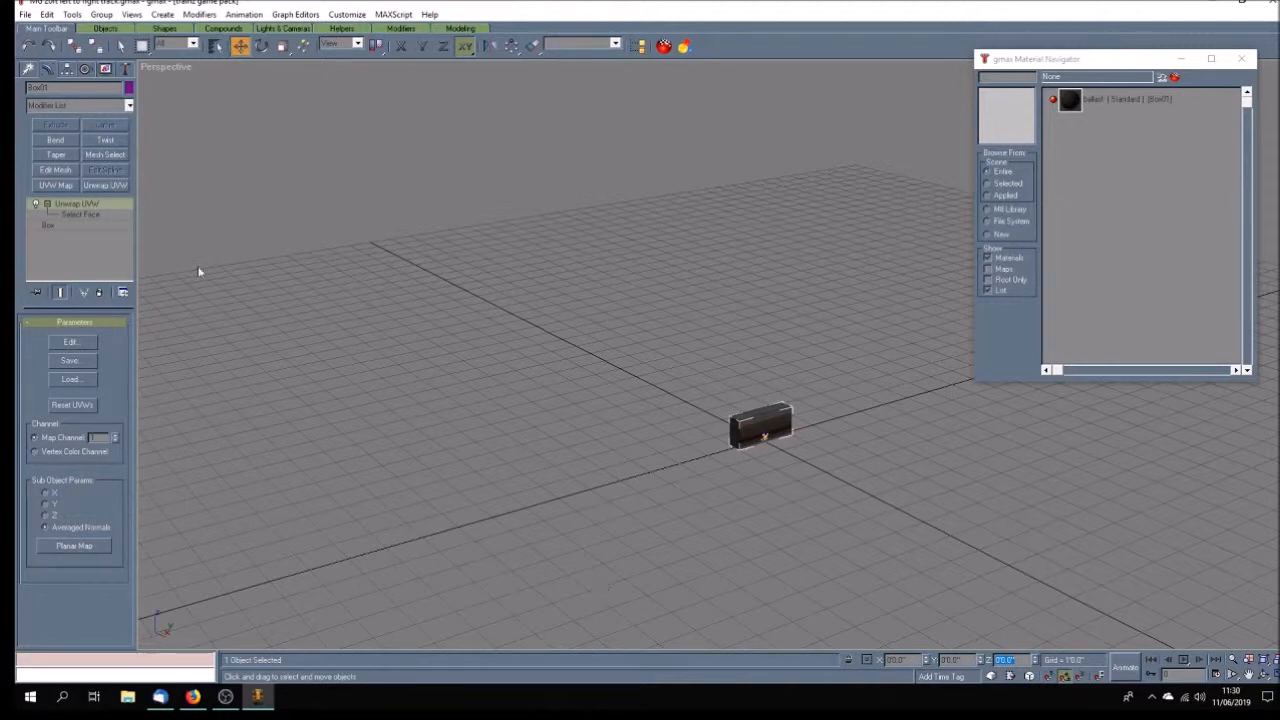
- Scale the box uniformly down to 5 percent and deselect it
left_click(282, 46)
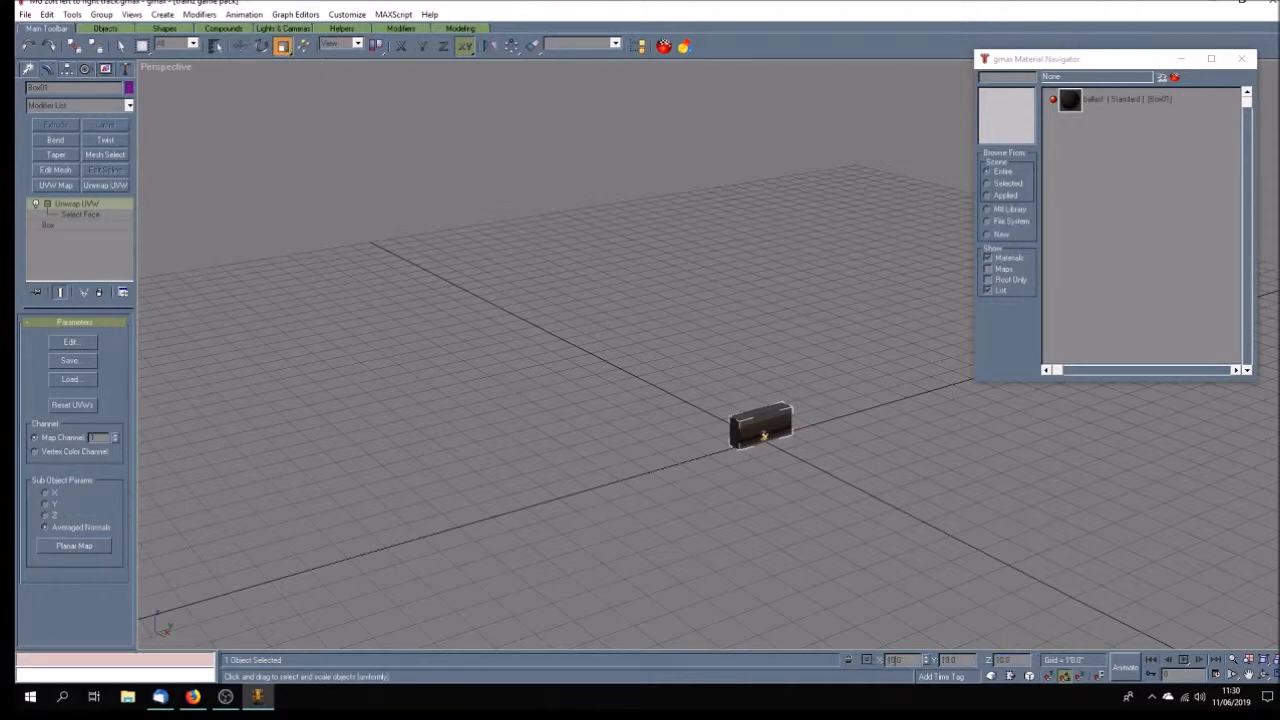
type("50")
key("Return")
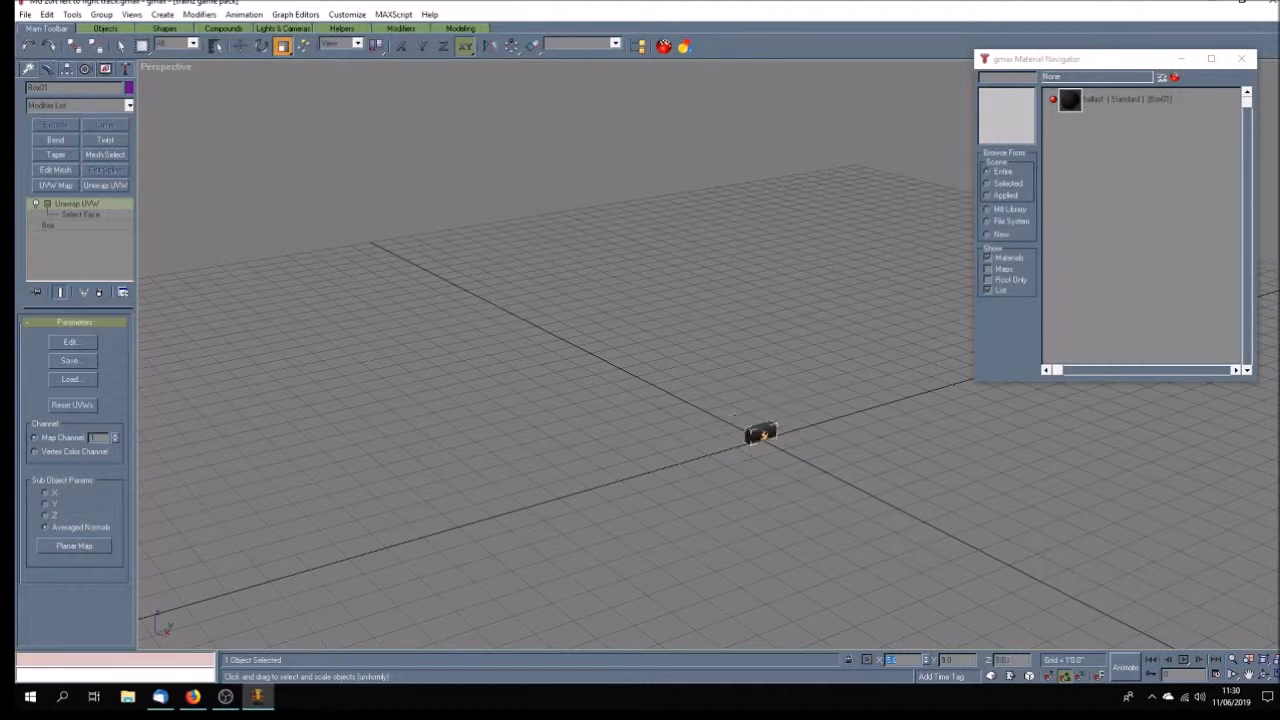
left_click(763, 469)
scroll(786, 460, "up", 3)
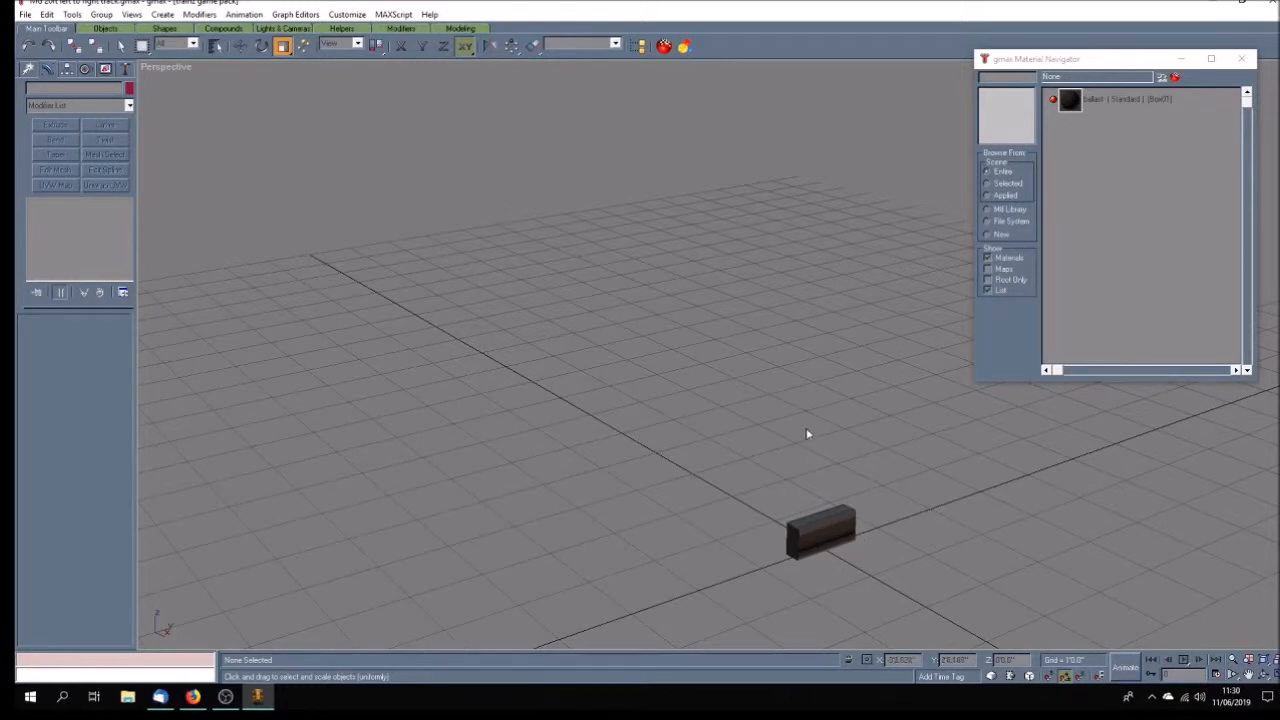
scroll(810, 428, "down", 2)
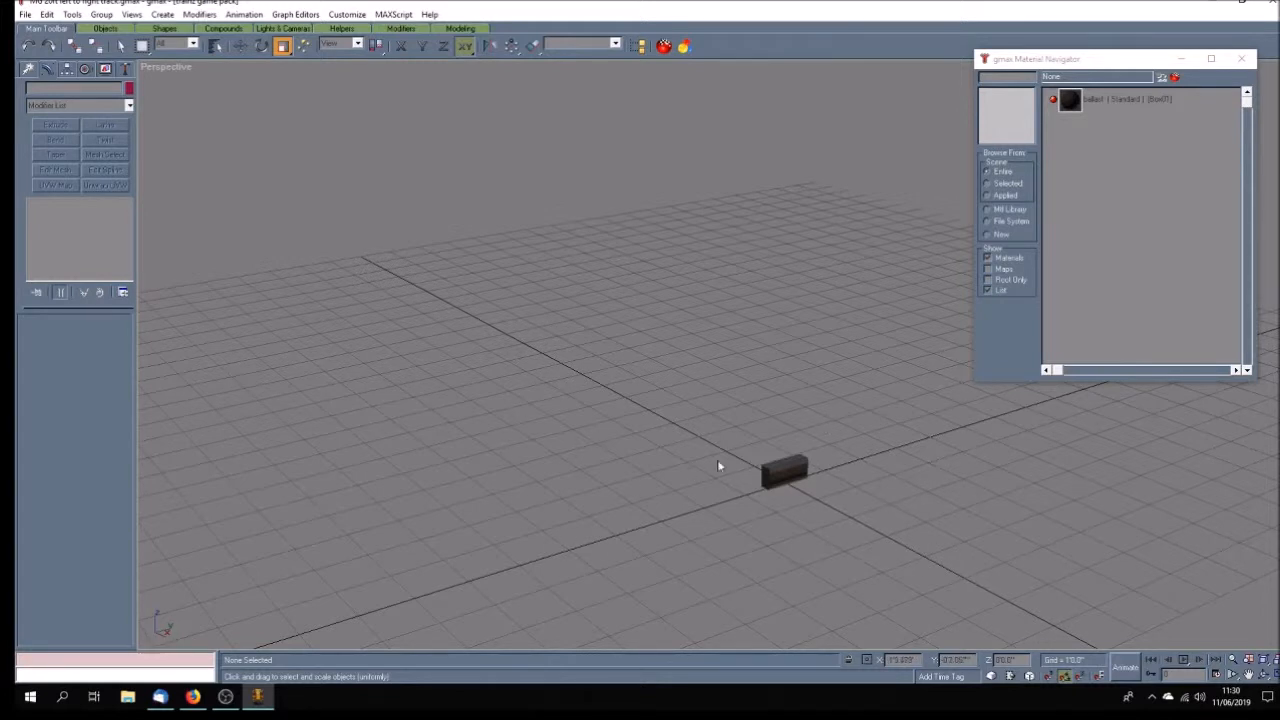
- Center the box's pivot on the object and align the pivot to the world axes
left_click(788, 474)
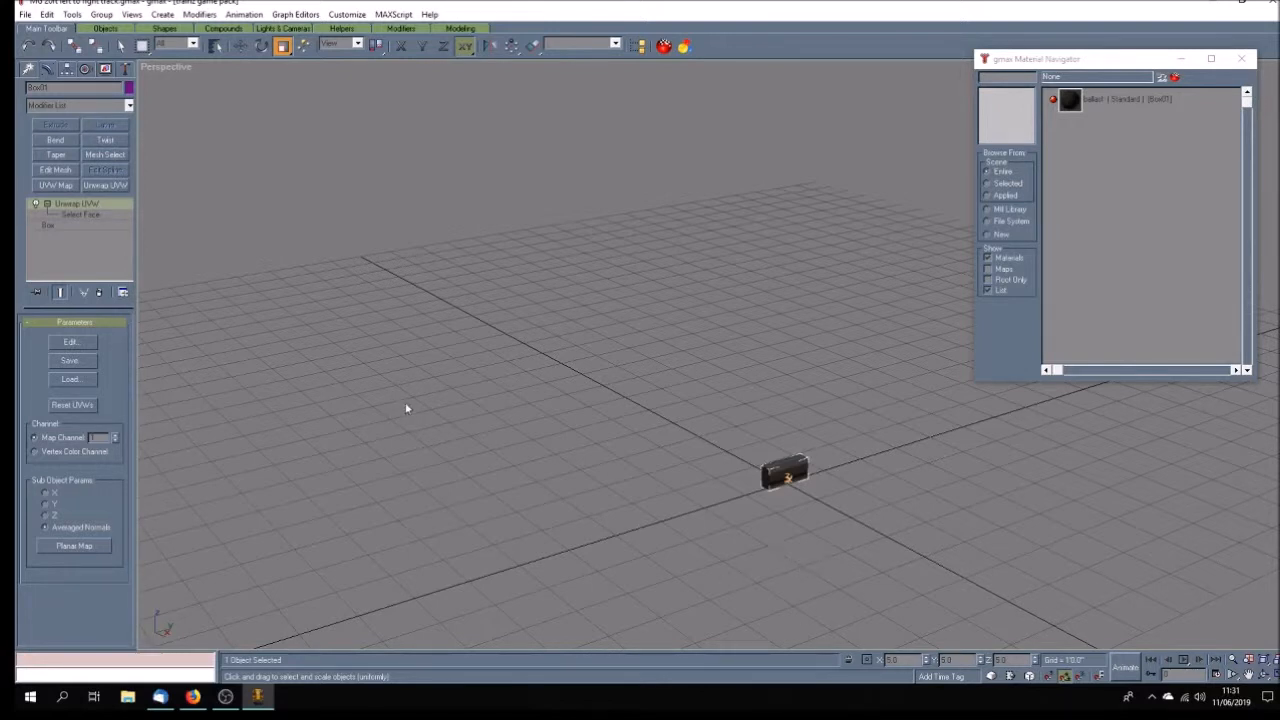
left_click(126, 69)
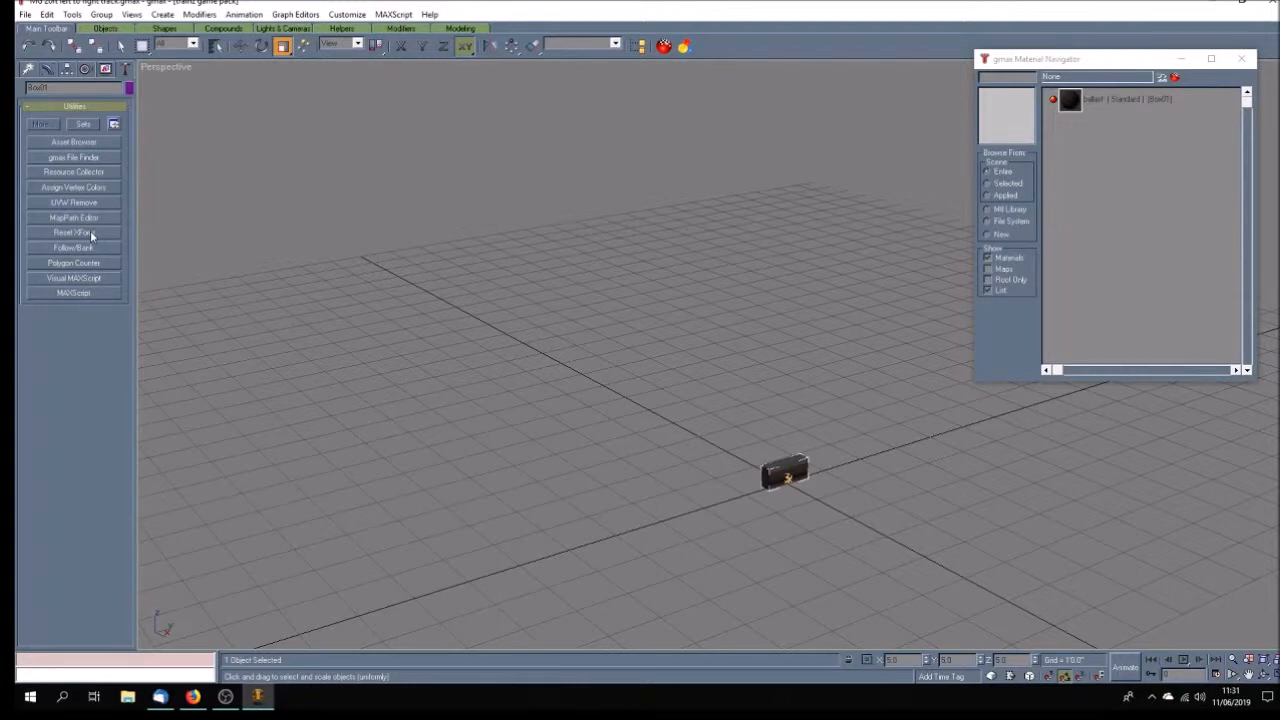
left_click(105, 69)
left_click(67, 70)
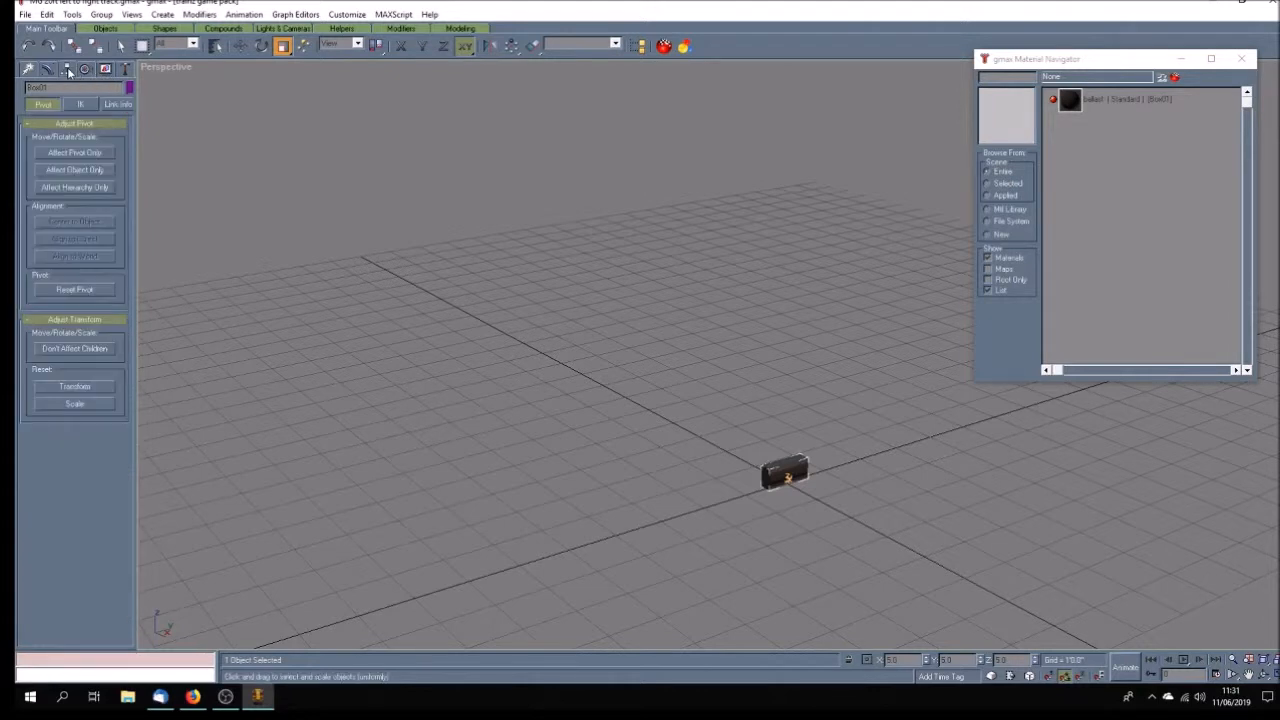
left_click(90, 153)
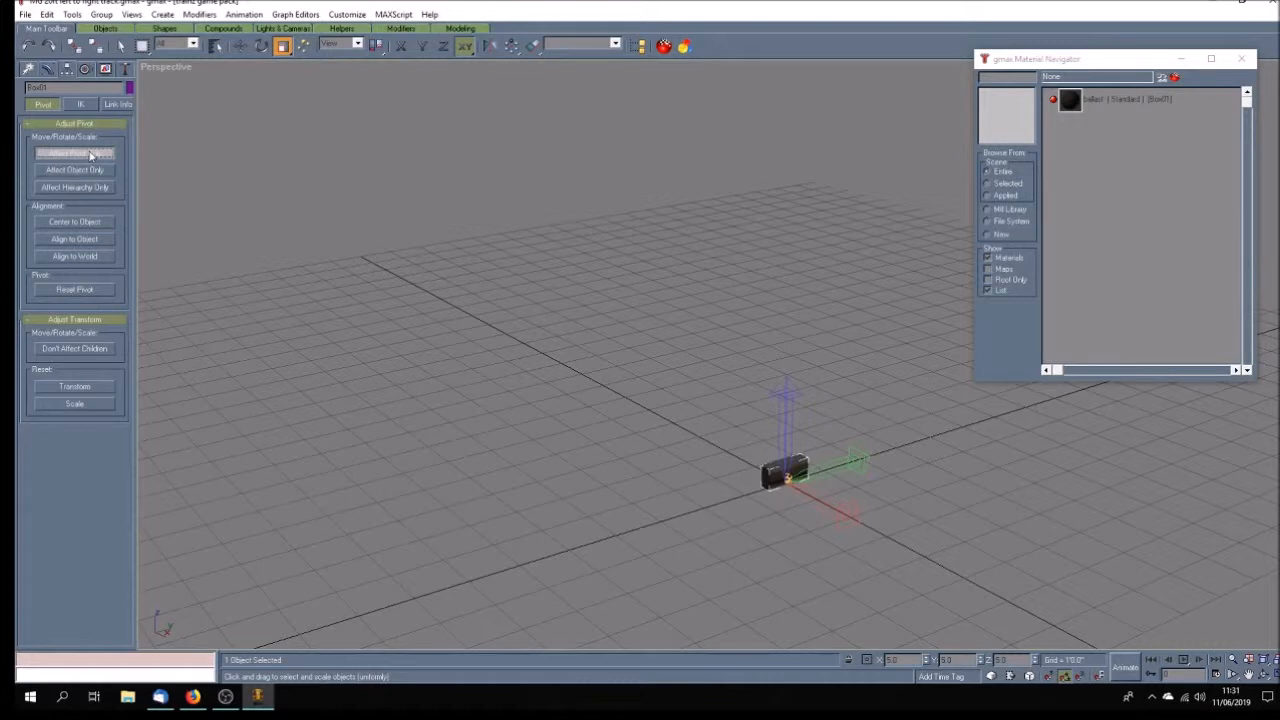
left_click(95, 228)
left_click(102, 257)
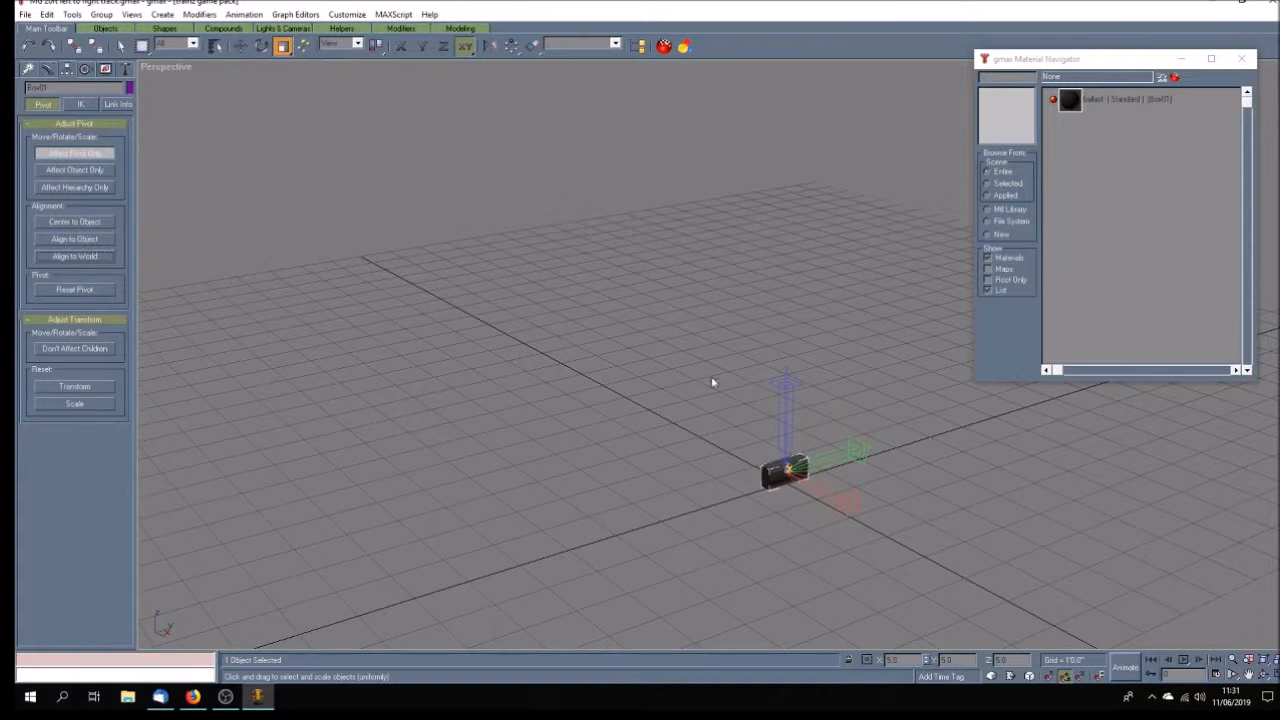
left_click(84, 152)
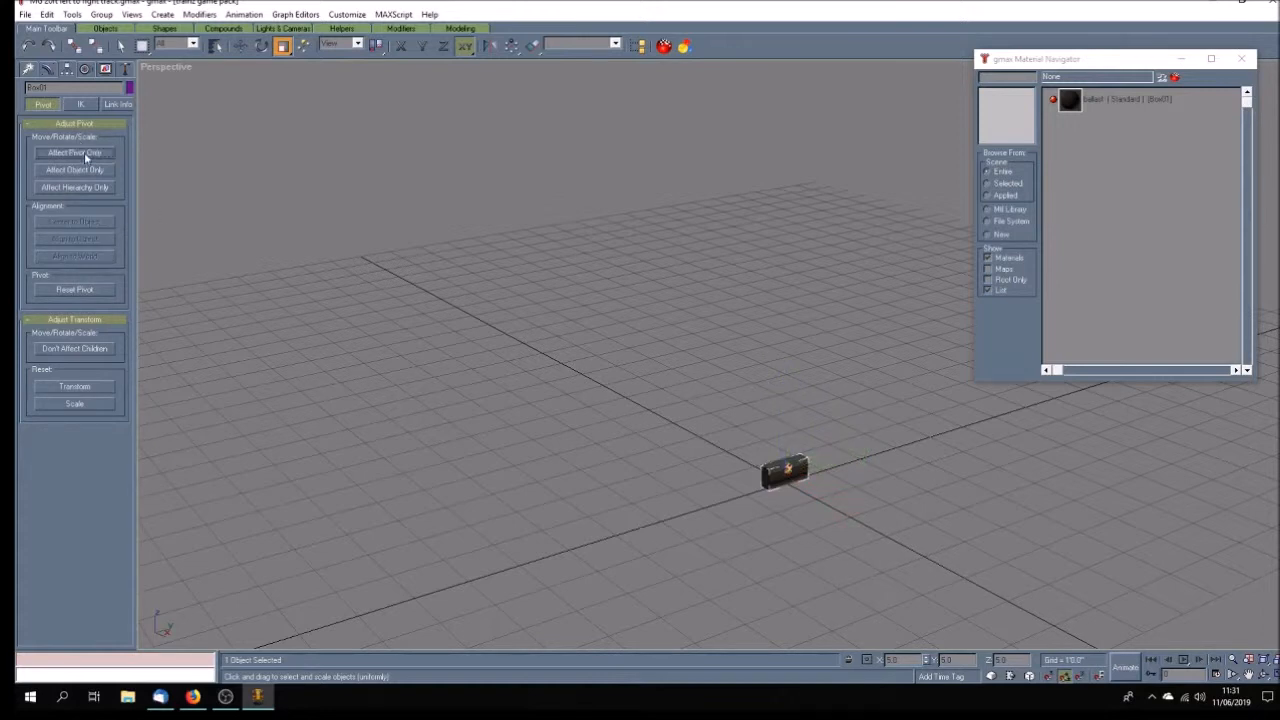
- Reset the box's transform with Reset XForm and switch the viewport to wireframe display
left_click(127, 68)
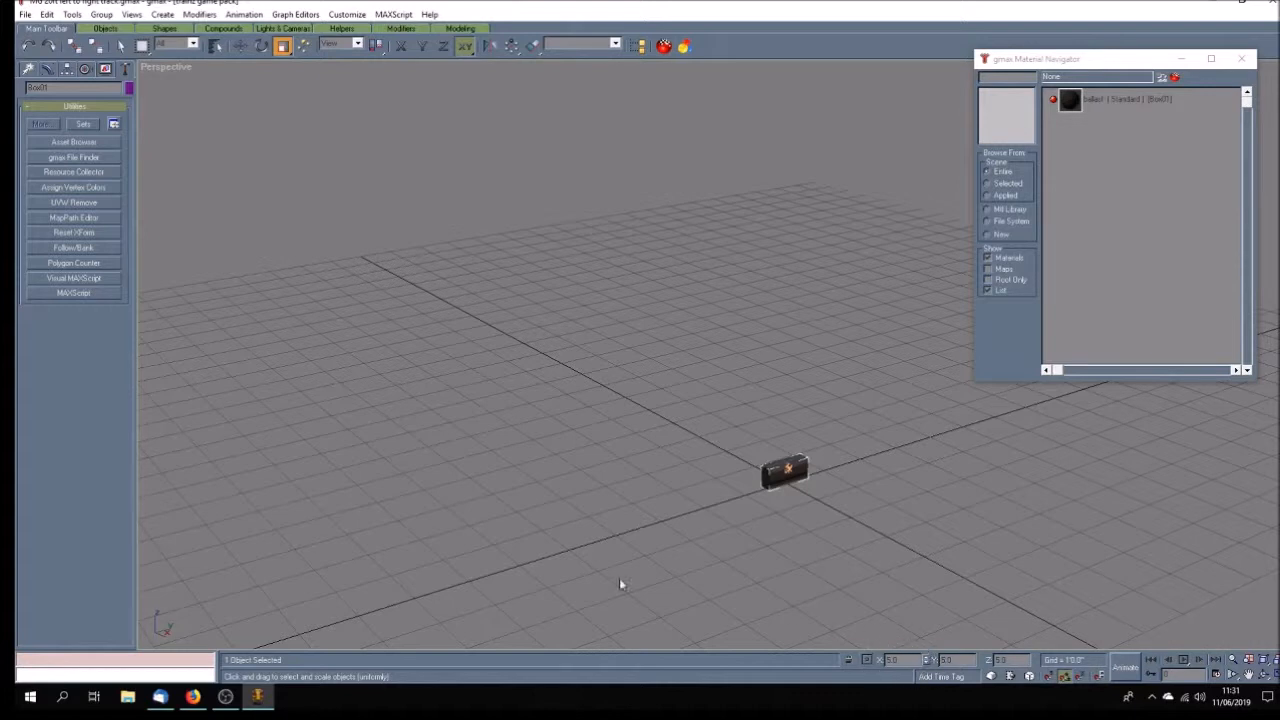
left_click(98, 231)
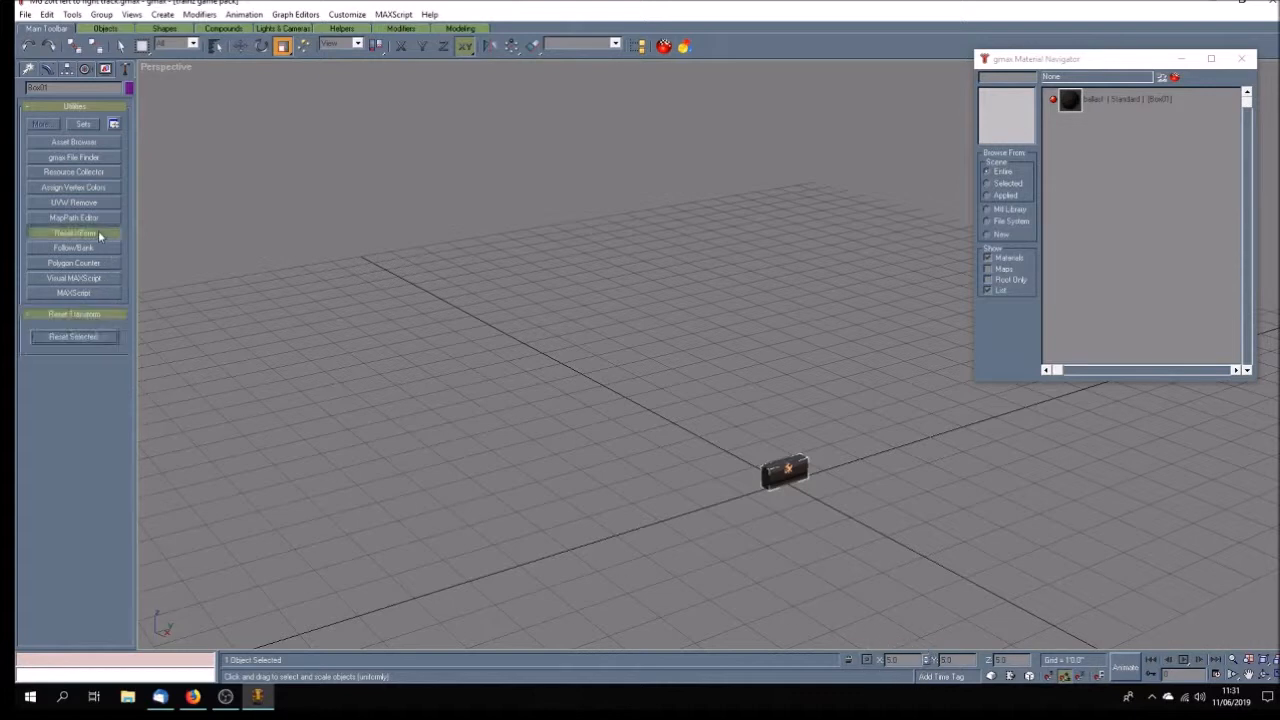
left_click(96, 338)
key("F3")
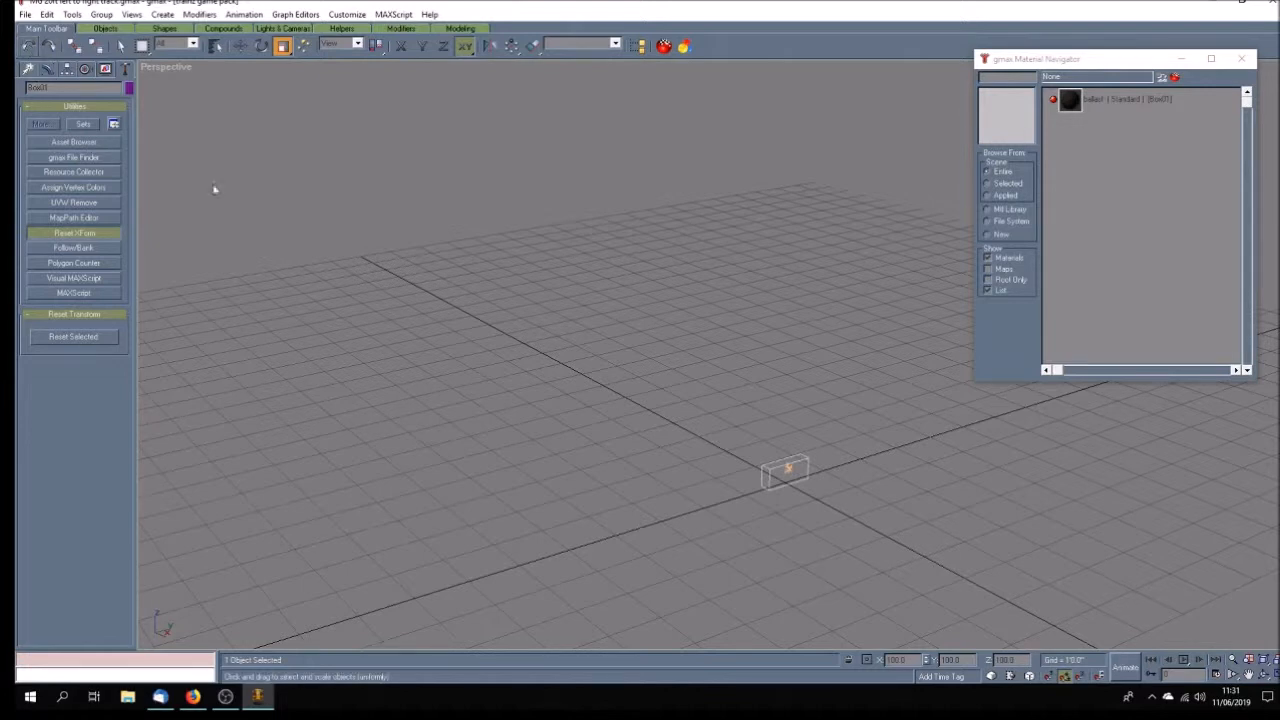
- Try scaling the small box uniformly up to 1000 percent, and undo that scaling
left_click(717, 519)
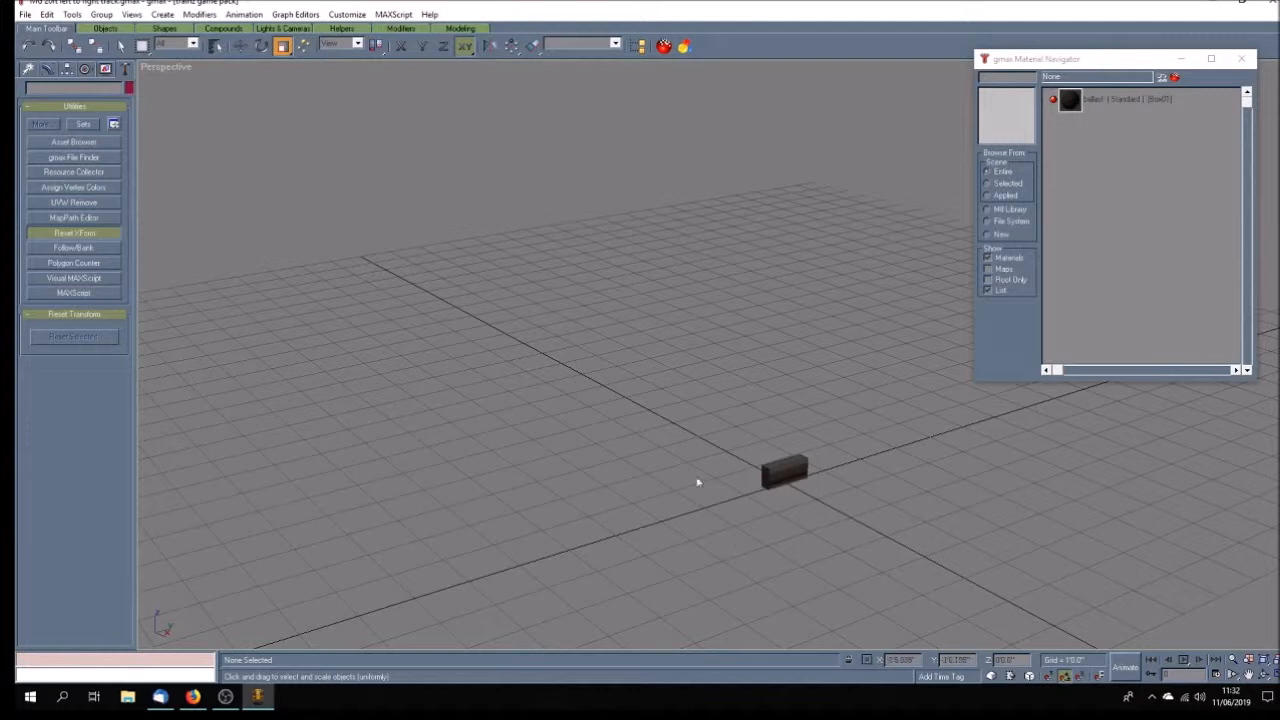
left_click(784, 473)
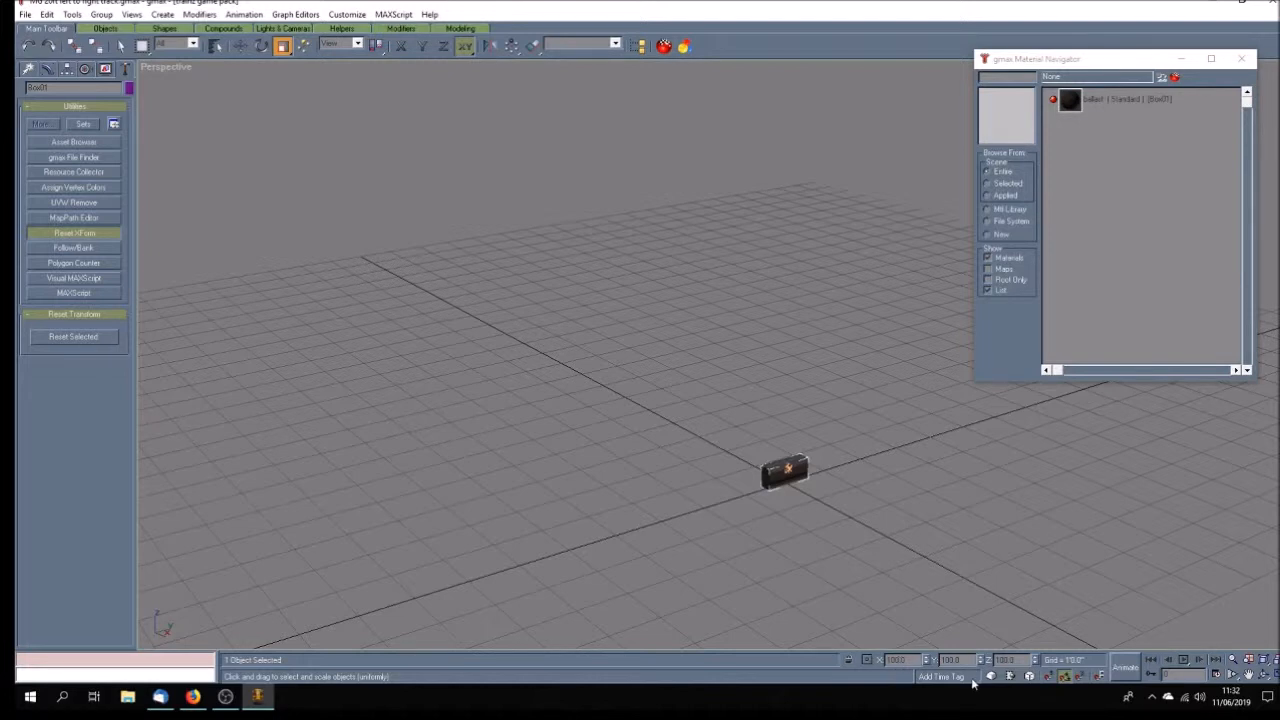
type("0")
key("Return")
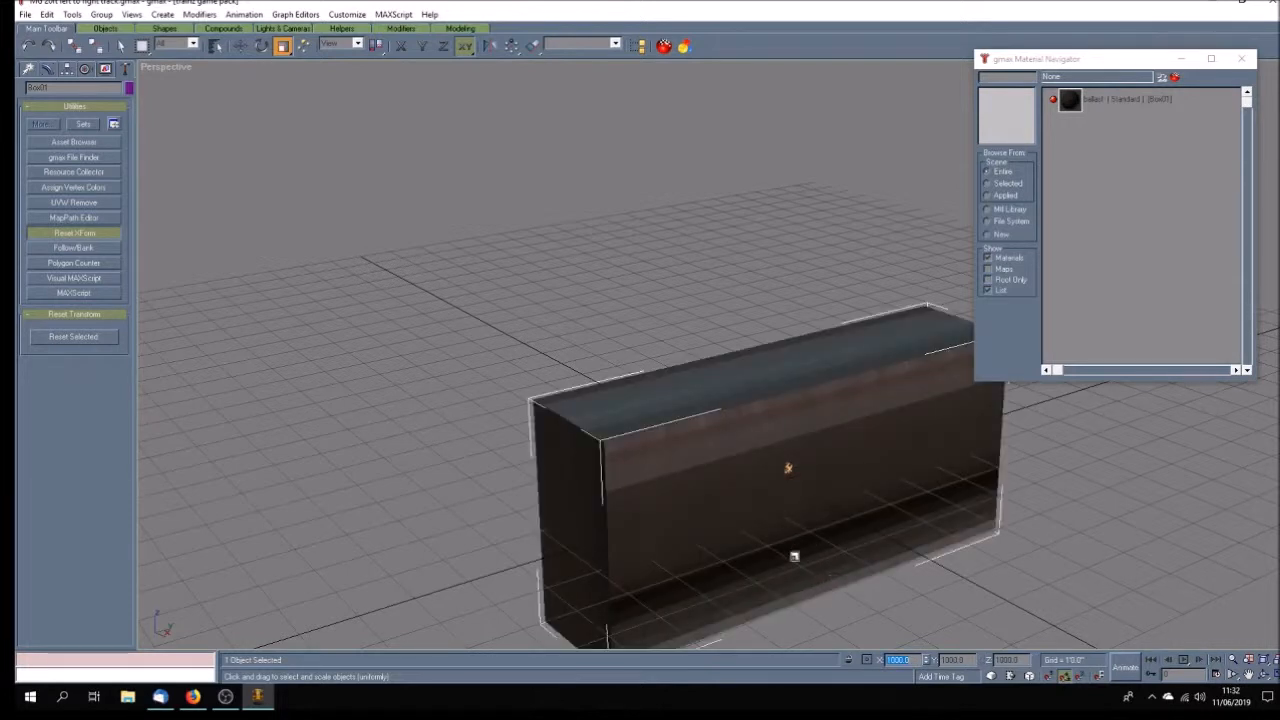
left_click(27, 50)
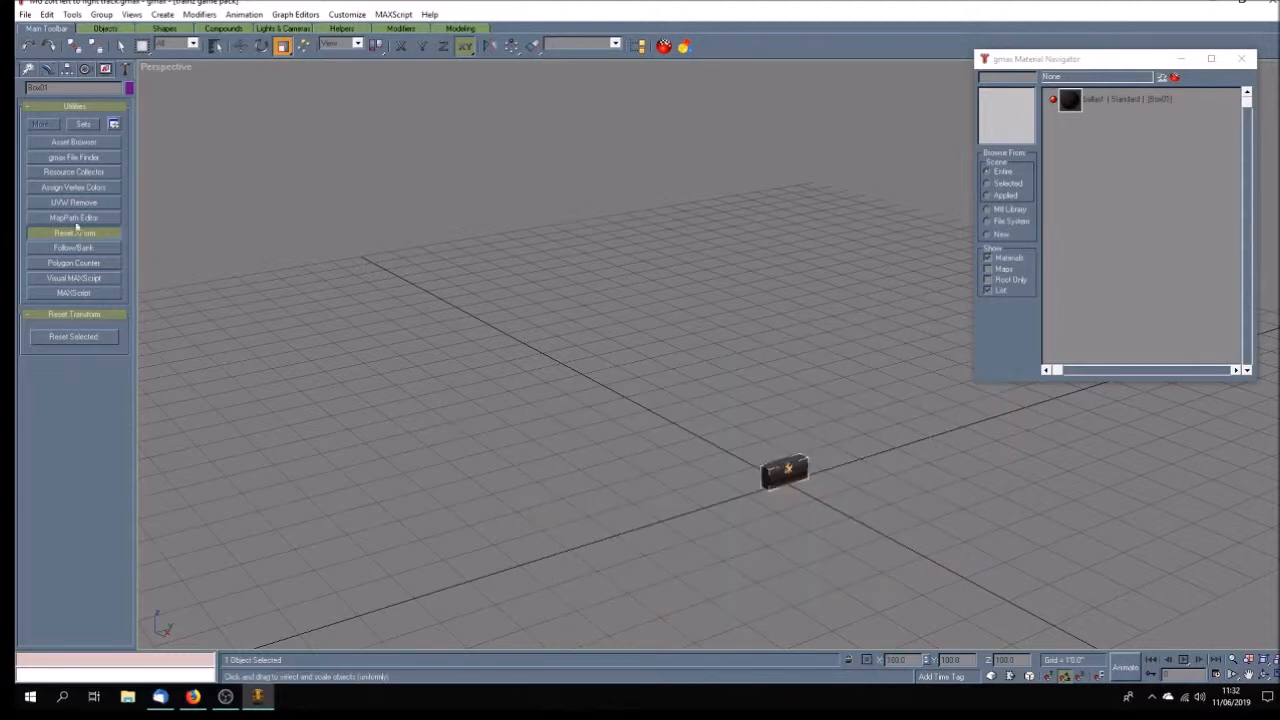
- Collapse the box's entire modifier stack, convert the box to an Editable Poly, and deselect it
left_click(47, 70)
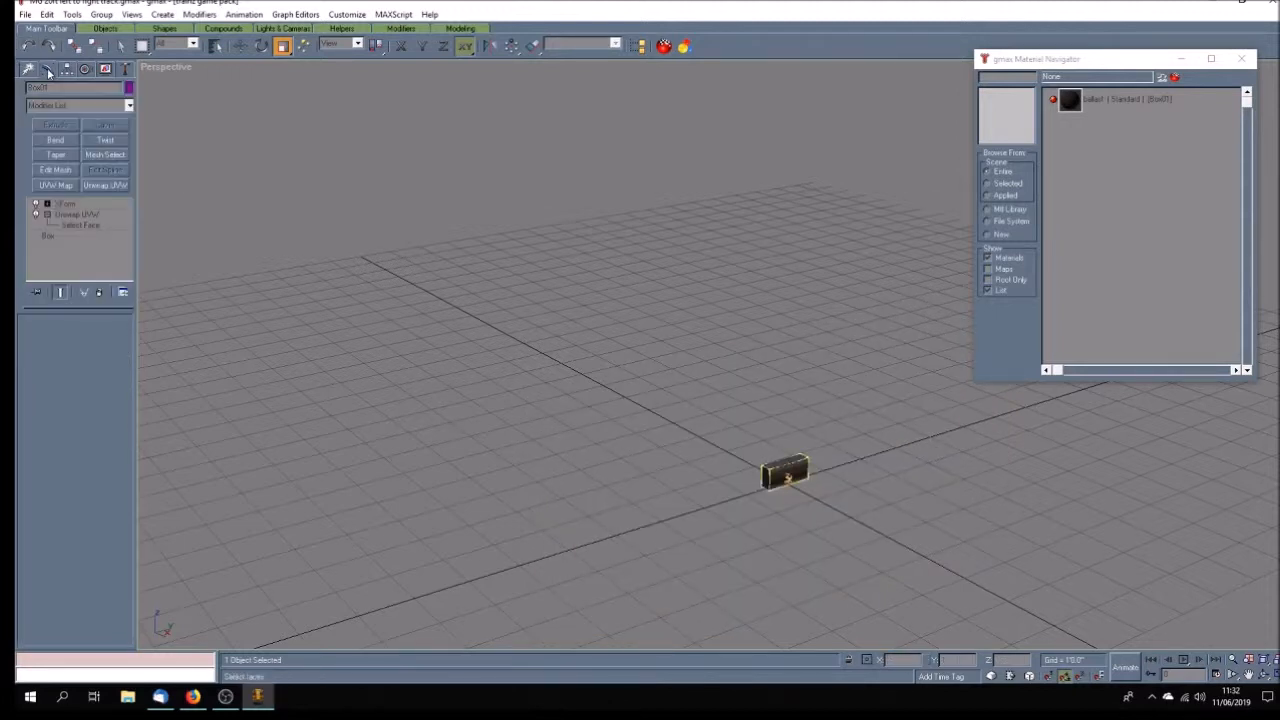
left_click(86, 206)
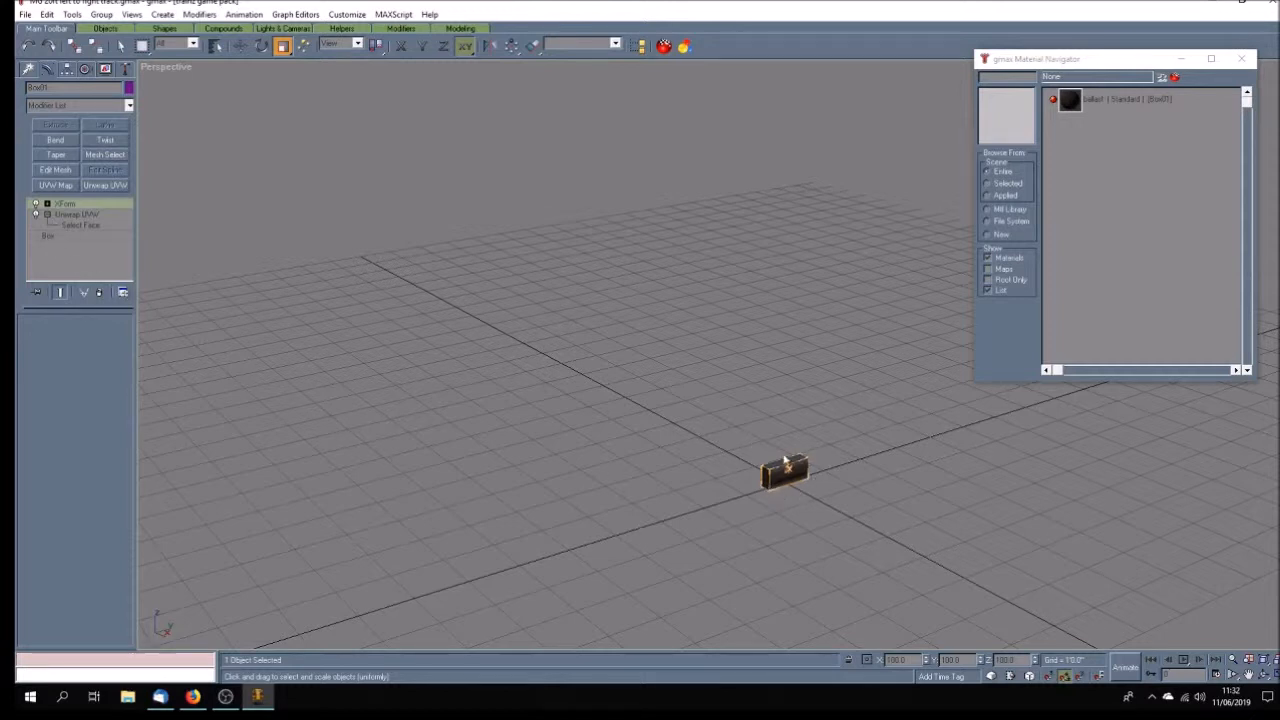
right_click(88, 203)
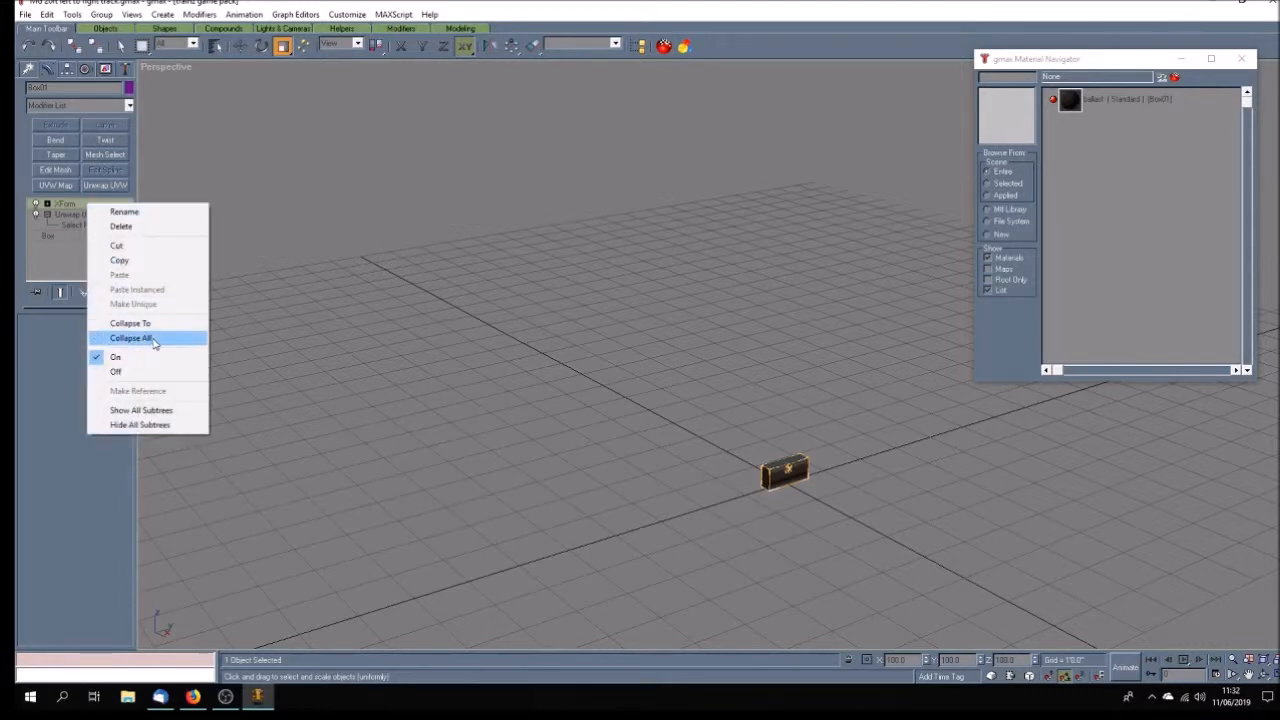
left_click(155, 341)
right_click(96, 214)
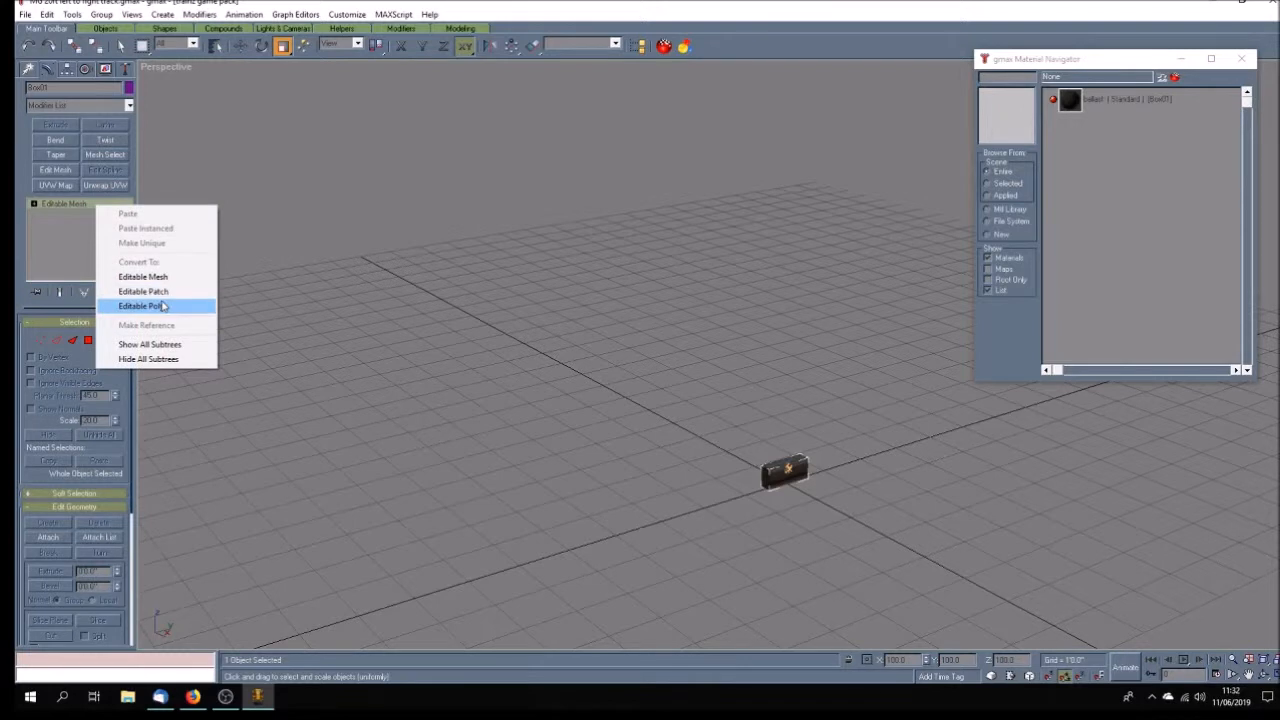
left_click(165, 307)
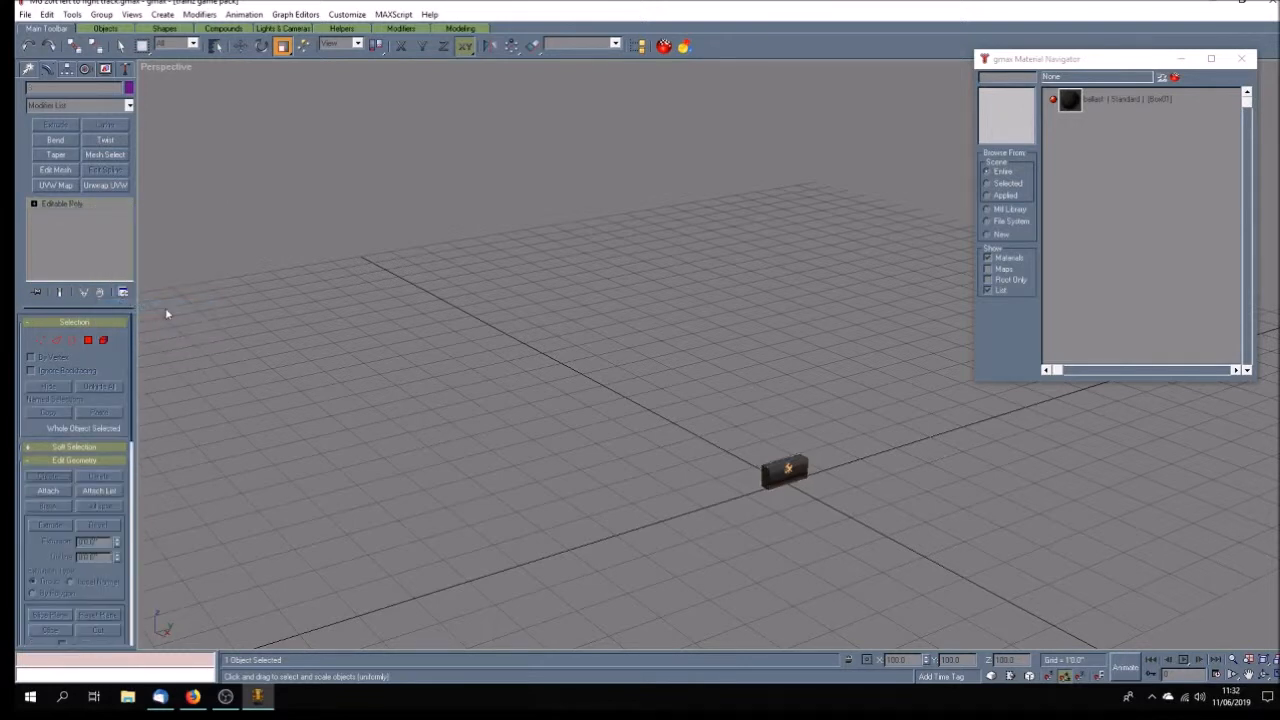
left_click(422, 387)
left_click(784, 479)
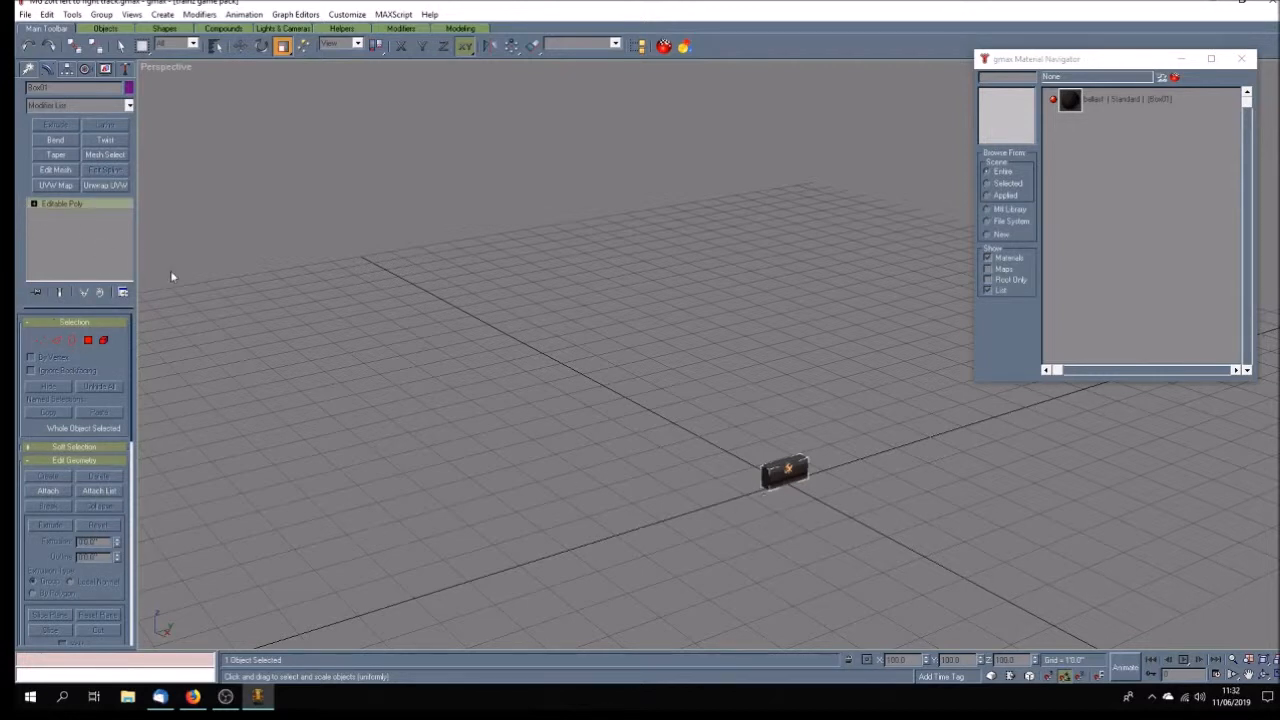
left_click(834, 514)
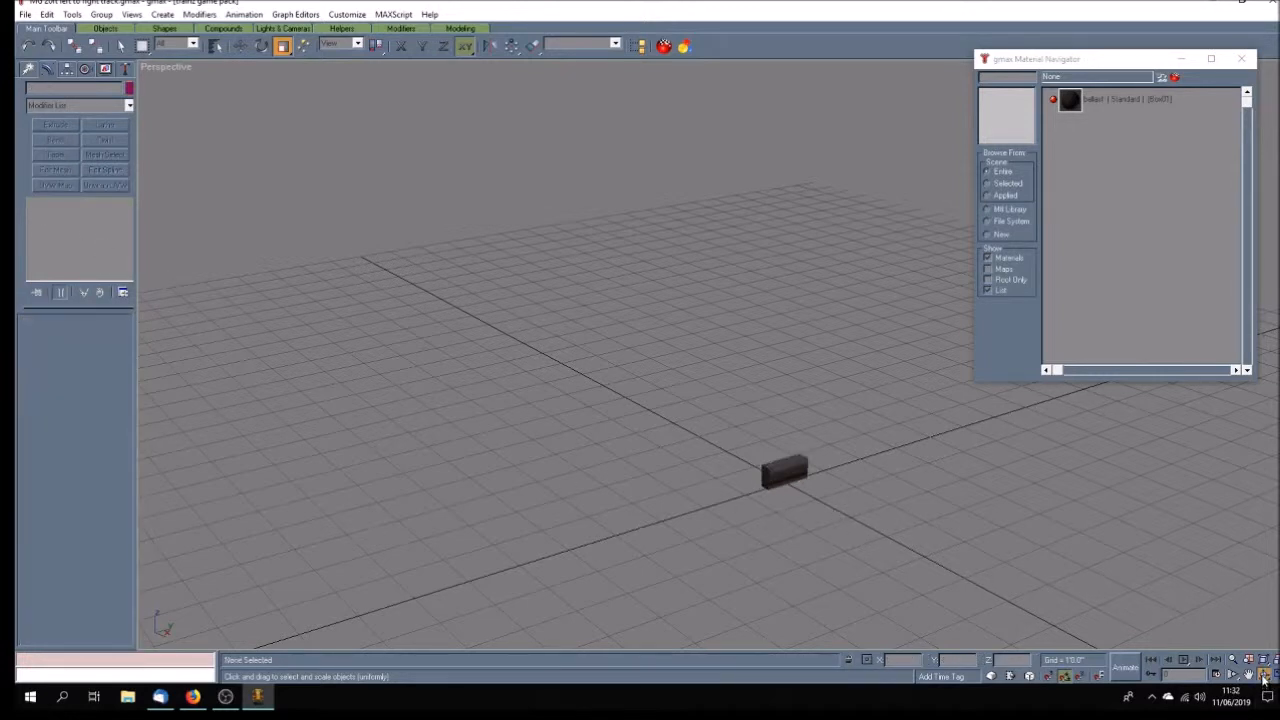
- Create a flat, wide cylinder on the grid a short distance from the box
key("ctrl+r")
left_click_drag(786, 505, 730, 489)
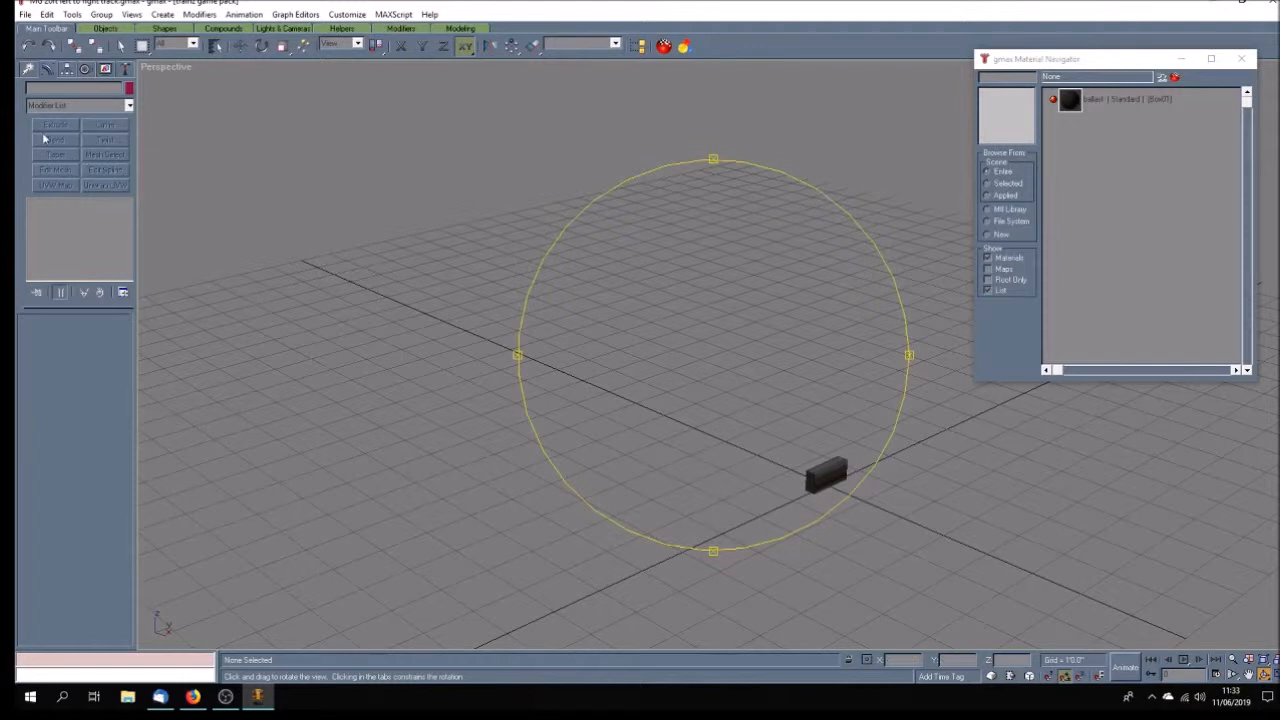
left_click(24, 70)
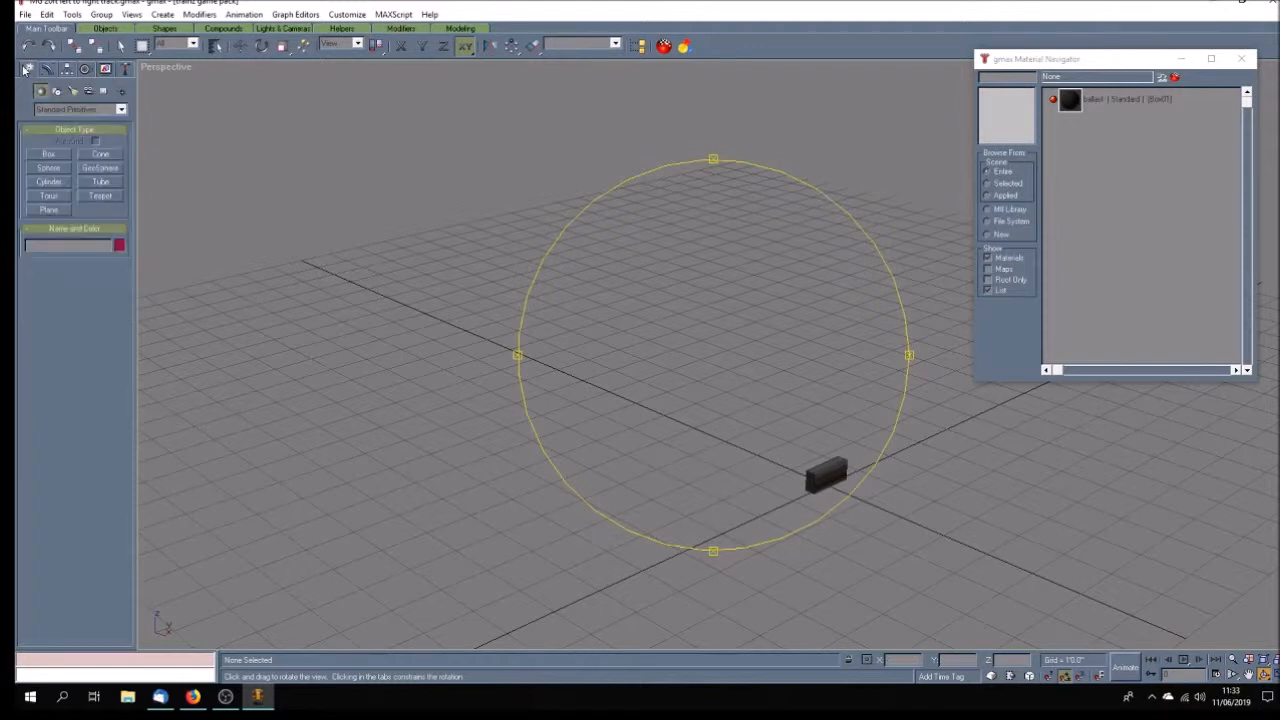
left_click(57, 183)
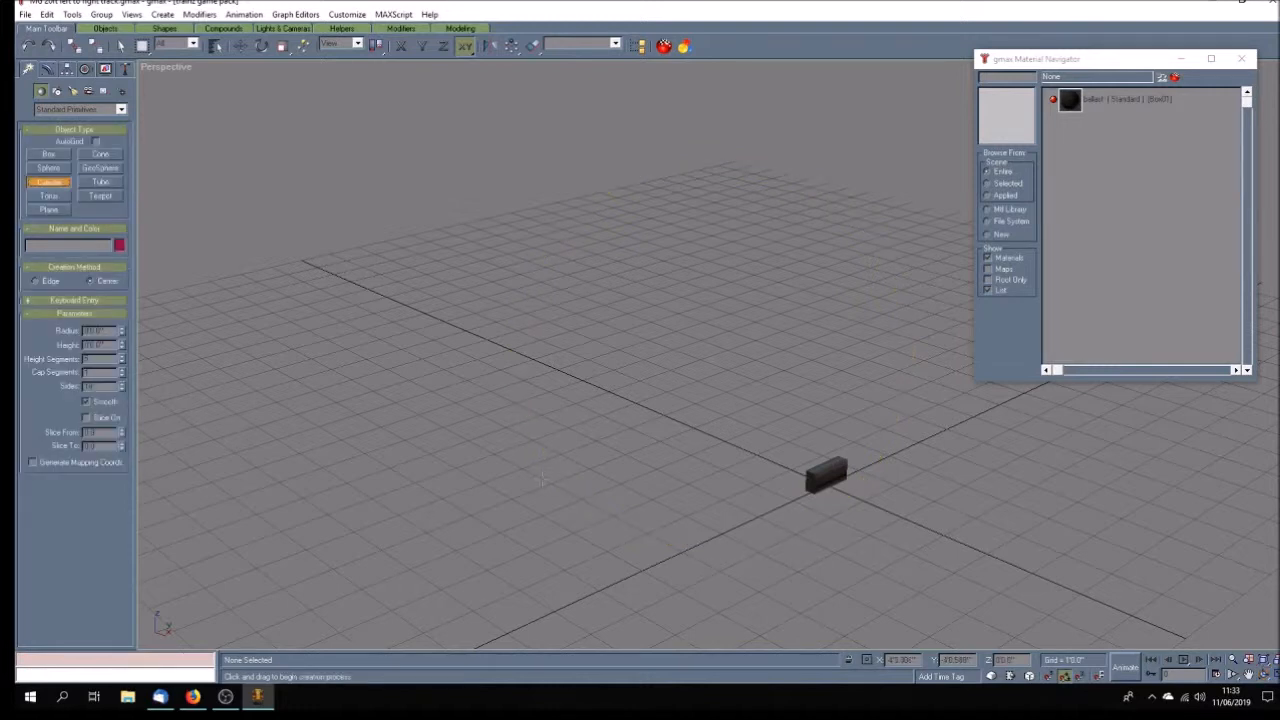
left_click_drag(619, 398, 634, 433)
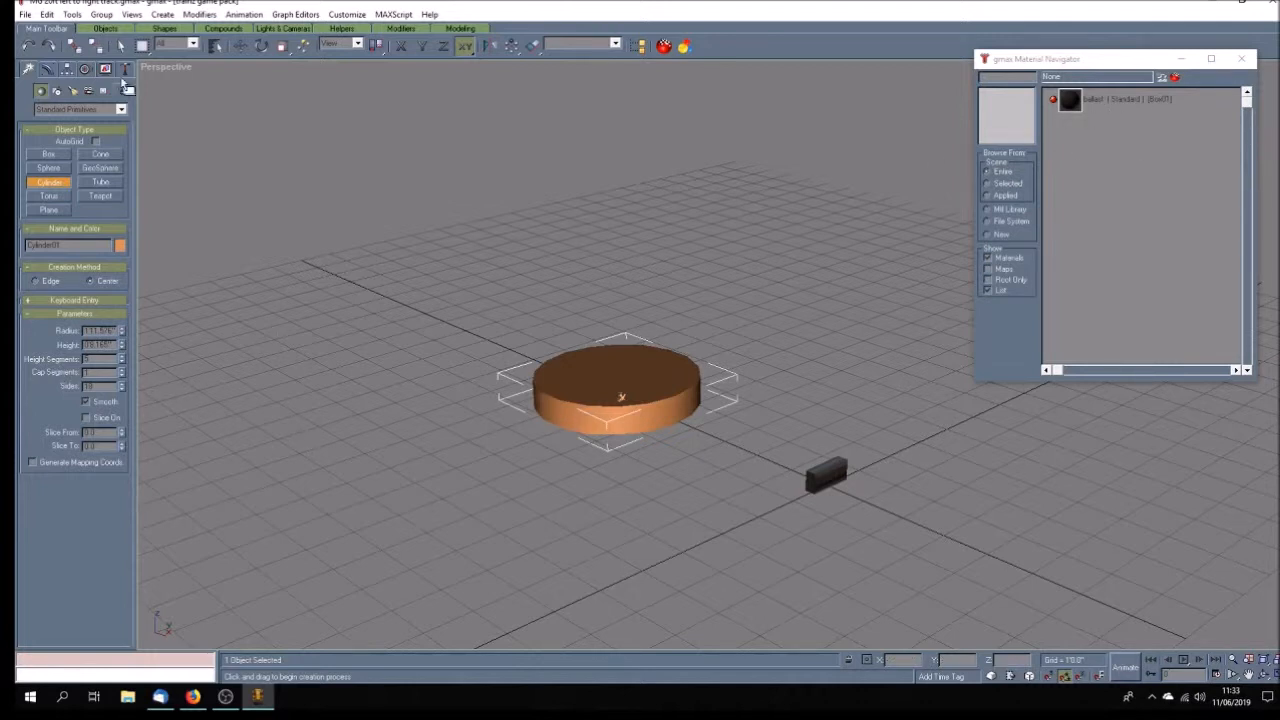
- Switch the viewport to wireframe and reduce the cylinder's height segments to 1
right_click(168, 67)
left_click(195, 89)
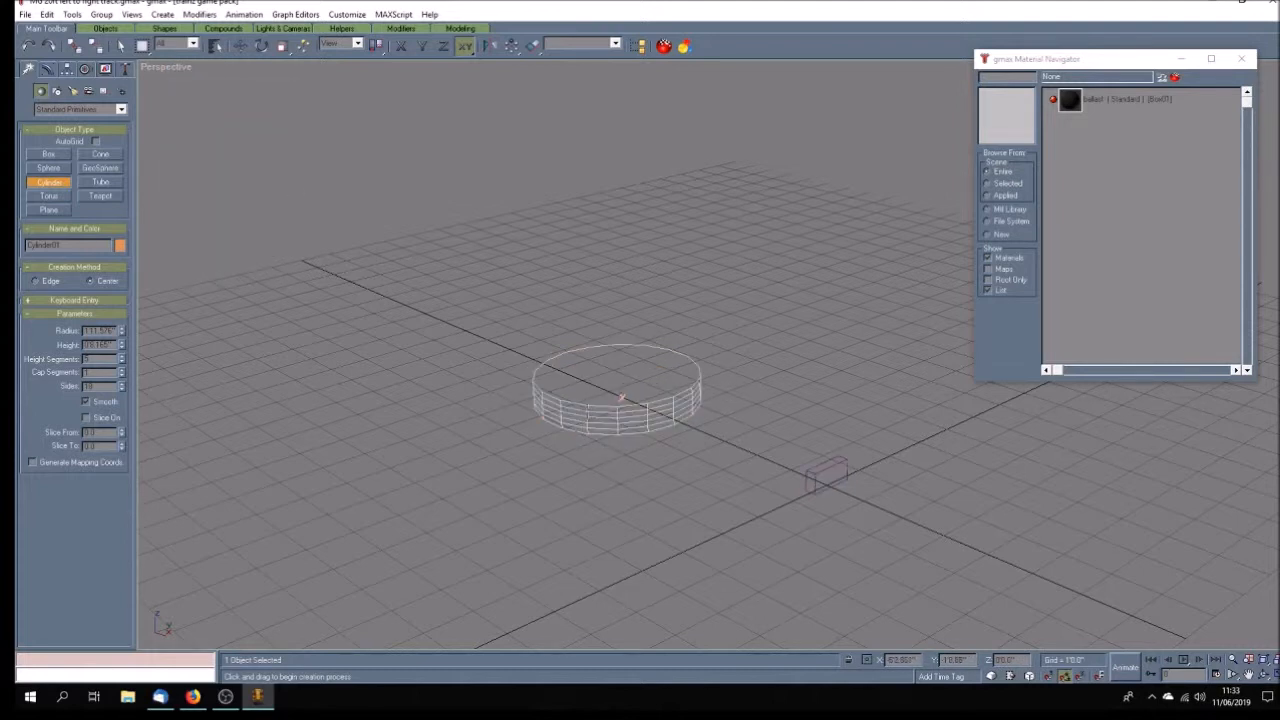
left_click(122, 362)
left_click(122, 362)
left_click(122, 362)
left_click(122, 362)
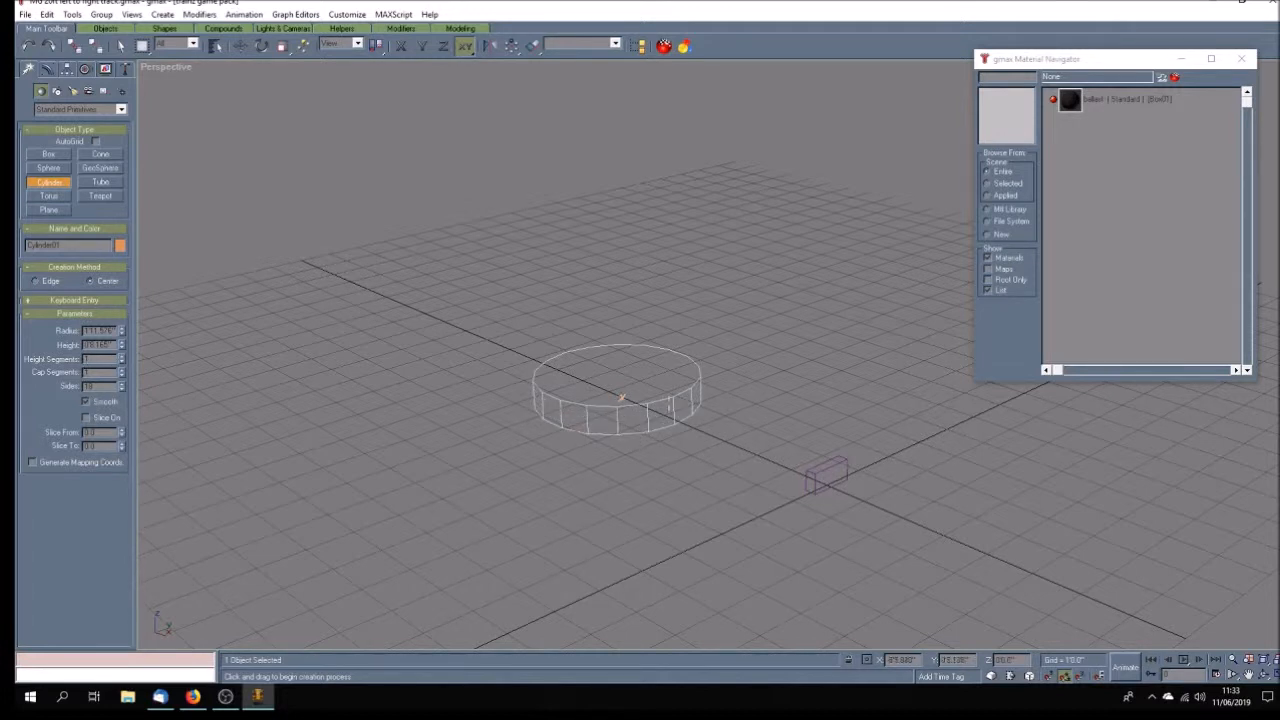
- Increase the cylinder's sides to 24 and return the viewport to Smooth + Highlights display
left_click(122, 387)
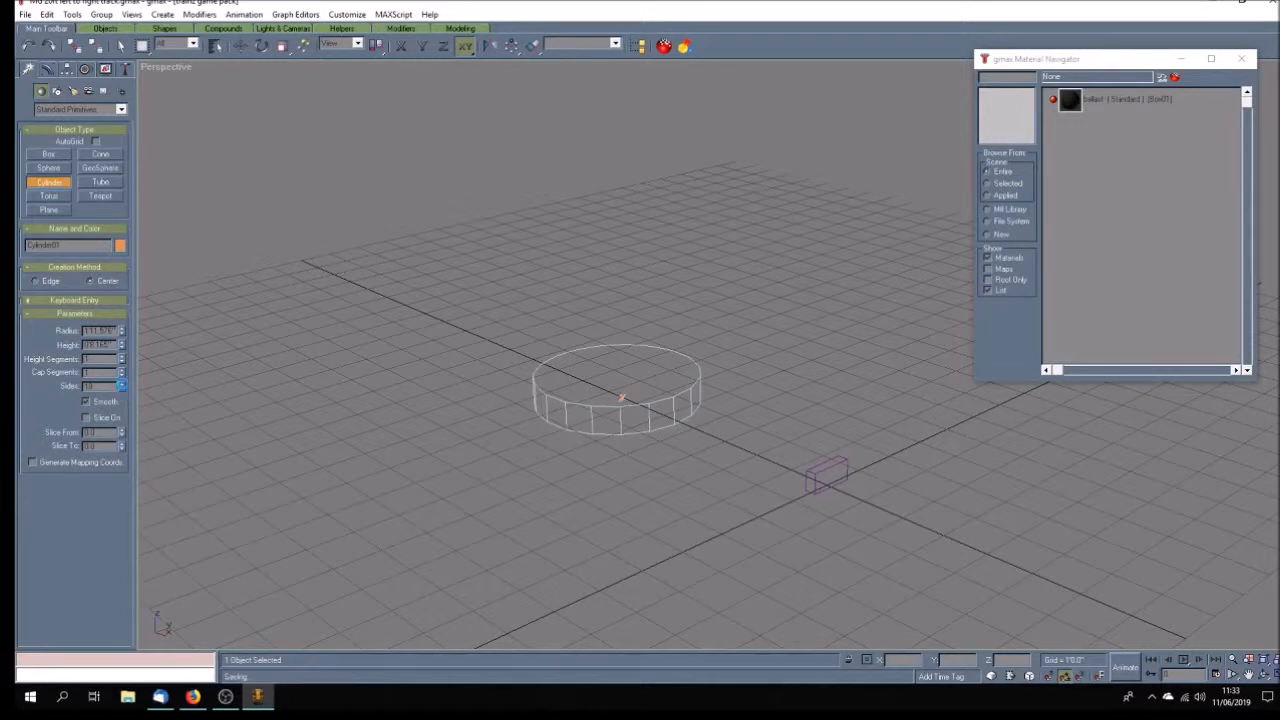
left_click(121, 386)
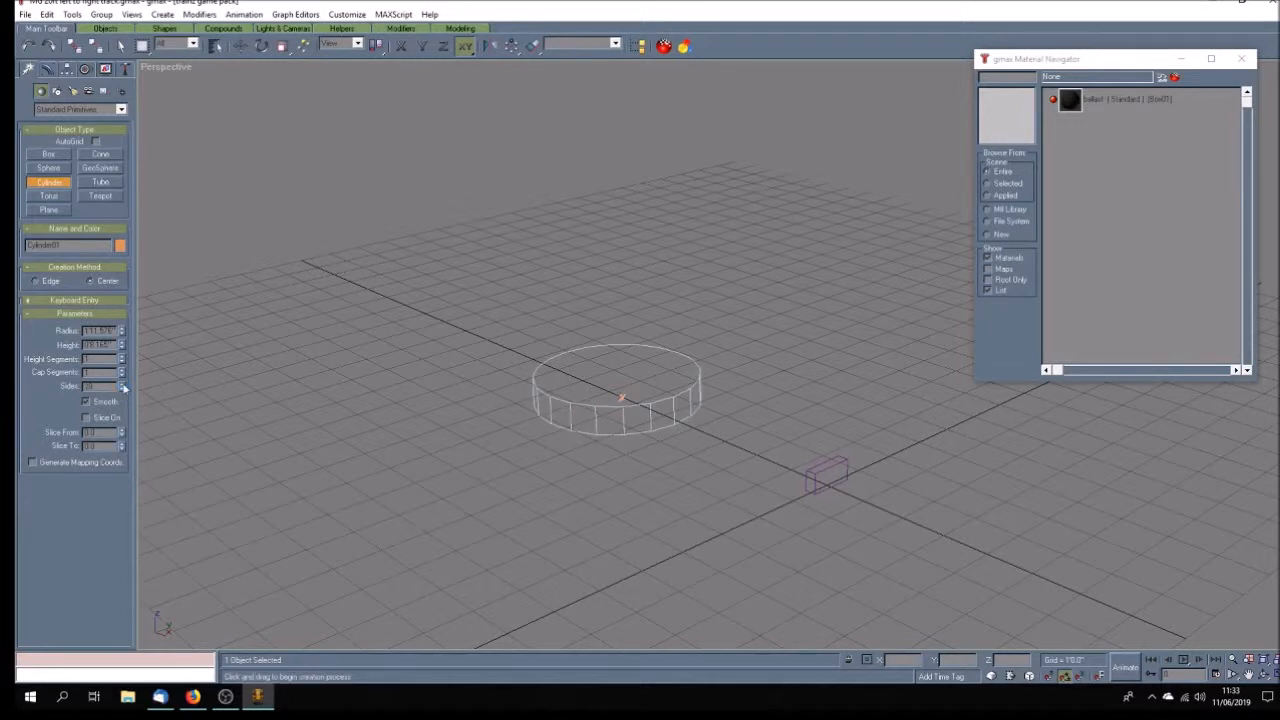
left_click(122, 387)
left_click(122, 387)
left_click(122, 387)
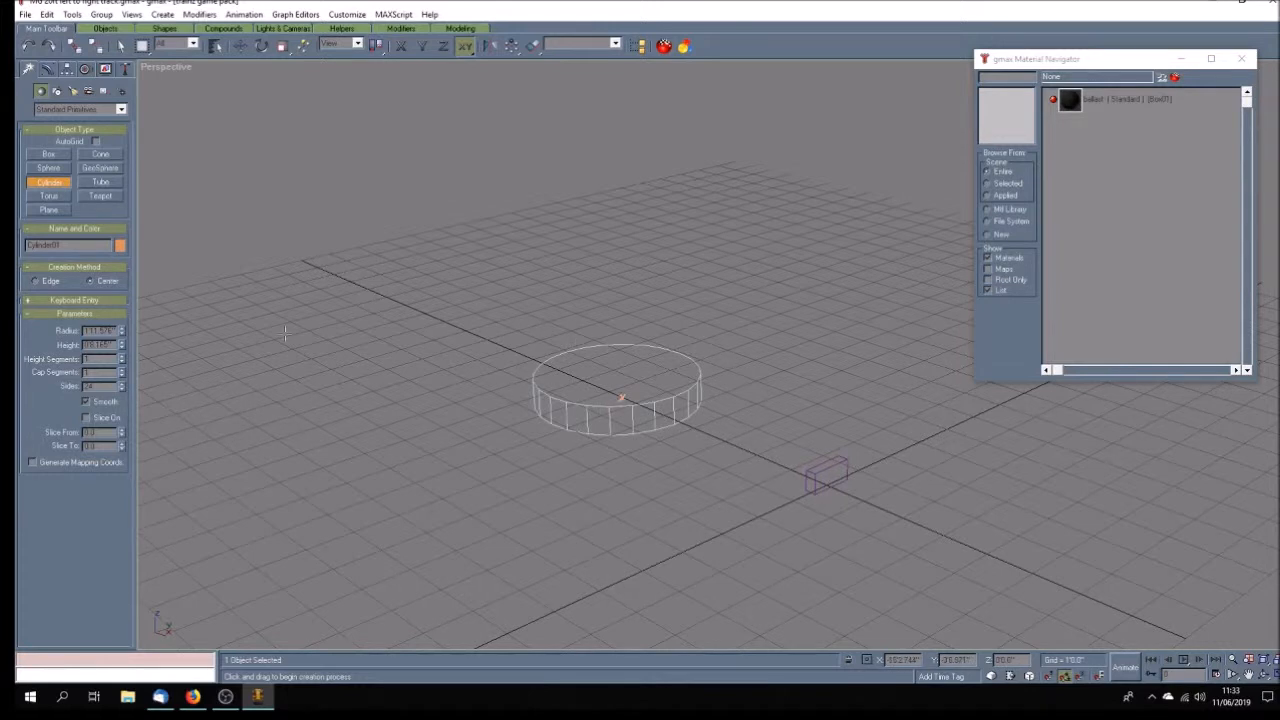
right_click(166, 67)
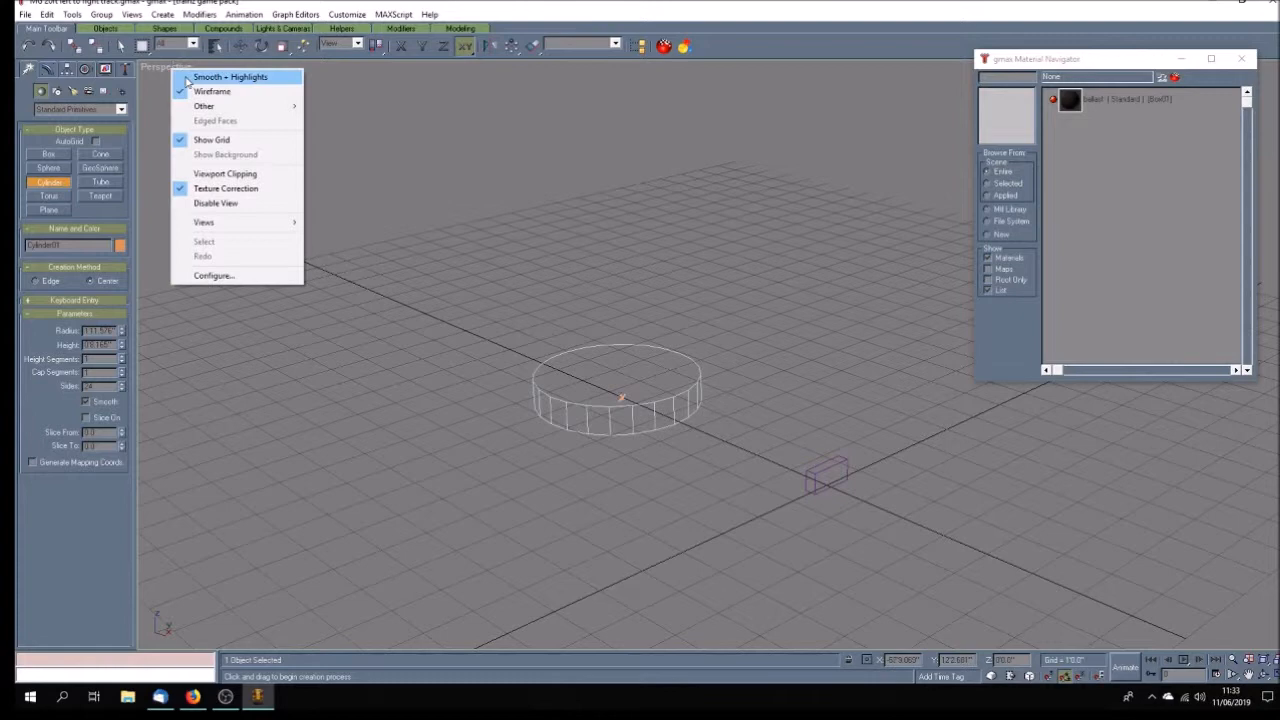
left_click(222, 78)
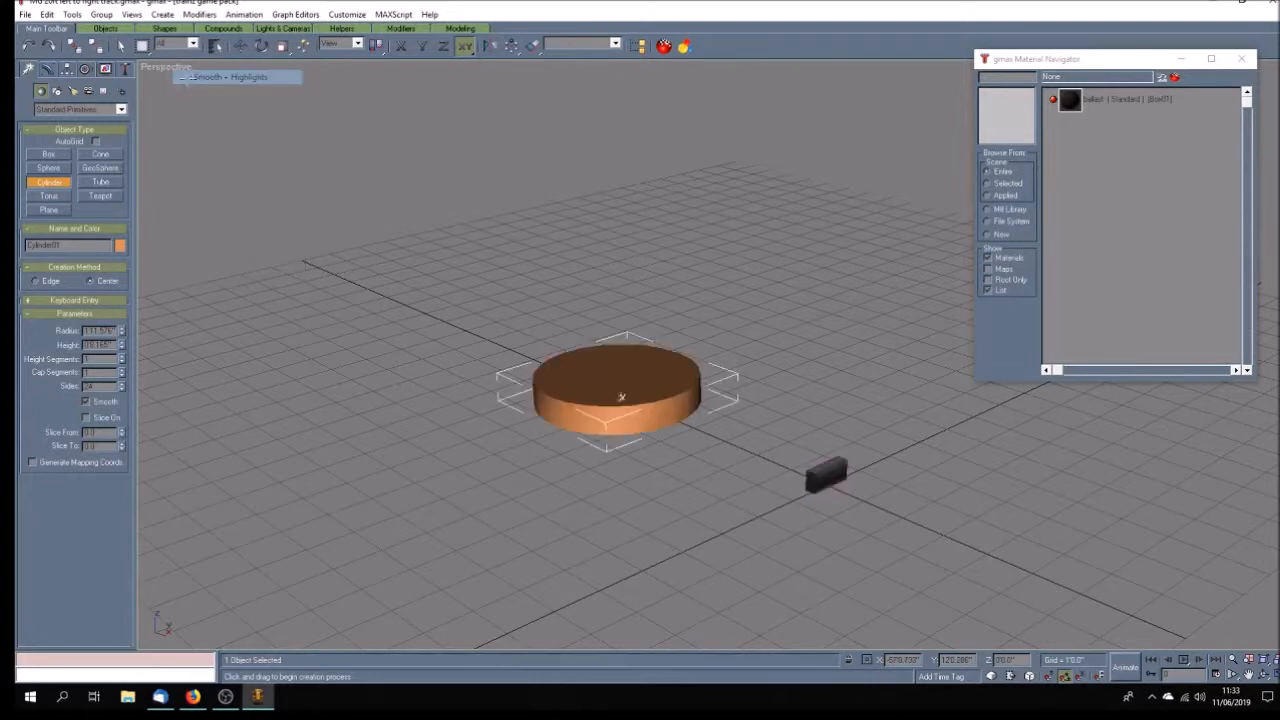
- Assign the existing ballast material to the selected cylinder
left_click(1264, 676)
mouse_move(638, 458)
left_mouse_down()
mouse_move(695, 488)
mouse_move(690, 500)
left_mouse_up()
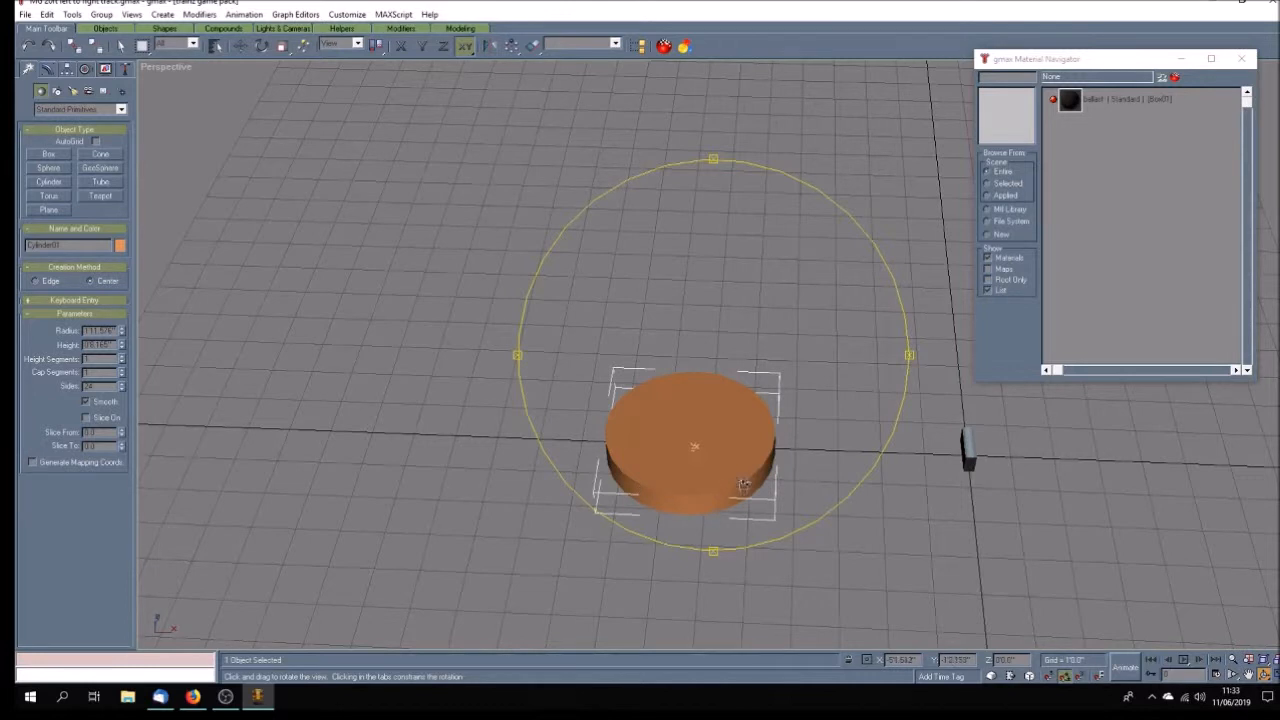
left_click_drag(740, 522, 711, 502)
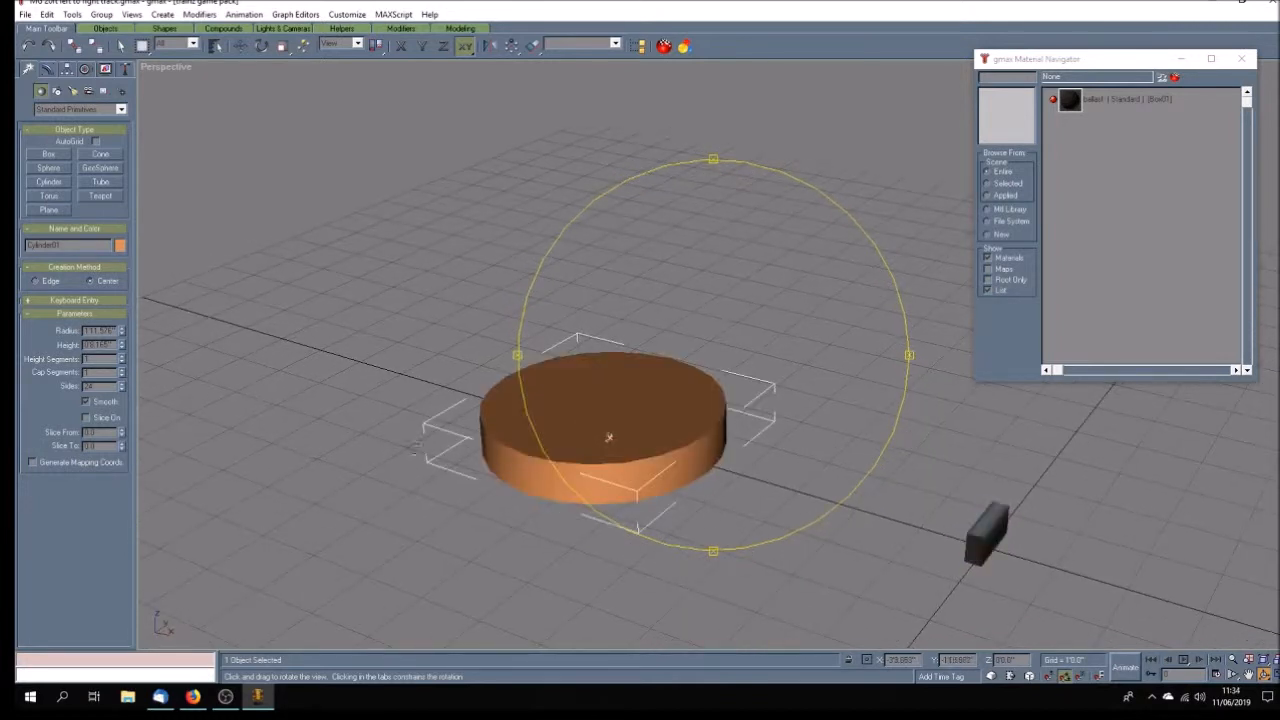
left_click(120, 45)
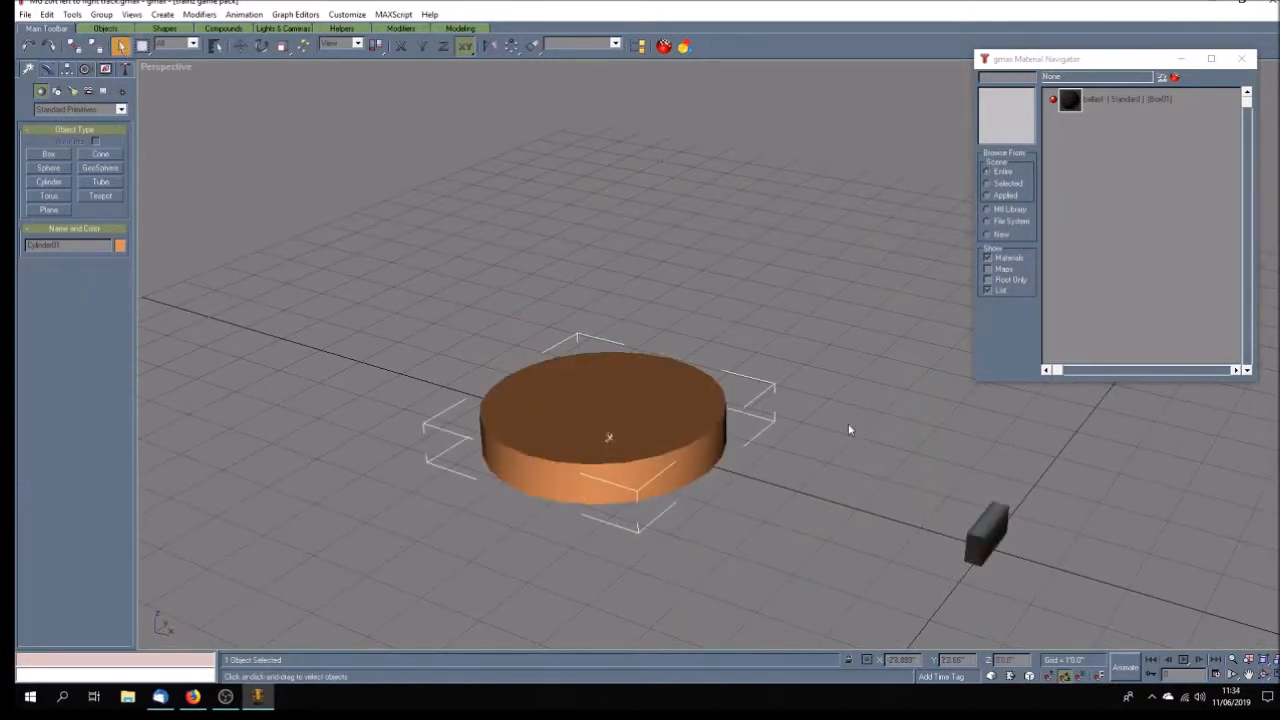
left_click(1128, 100)
left_click(1161, 78)
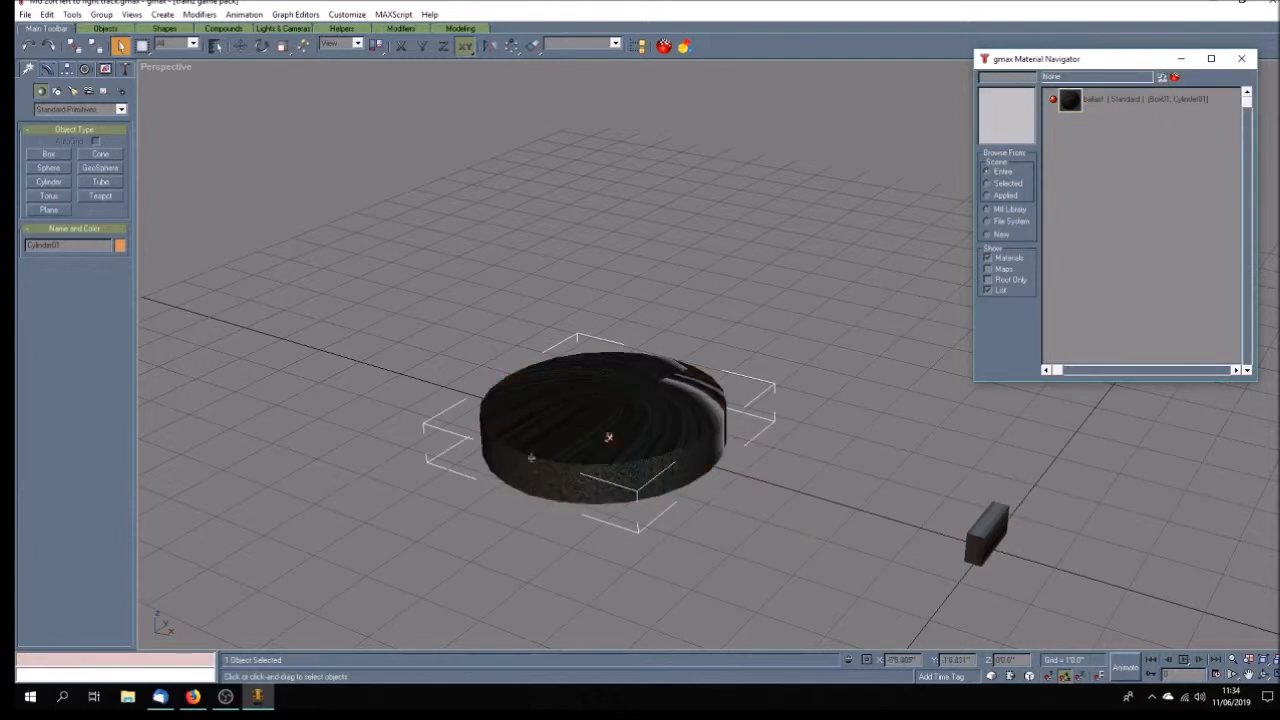
- Add an Unwrap UVW modifier to the cylinder
left_click(46, 69)
left_click(103, 186)
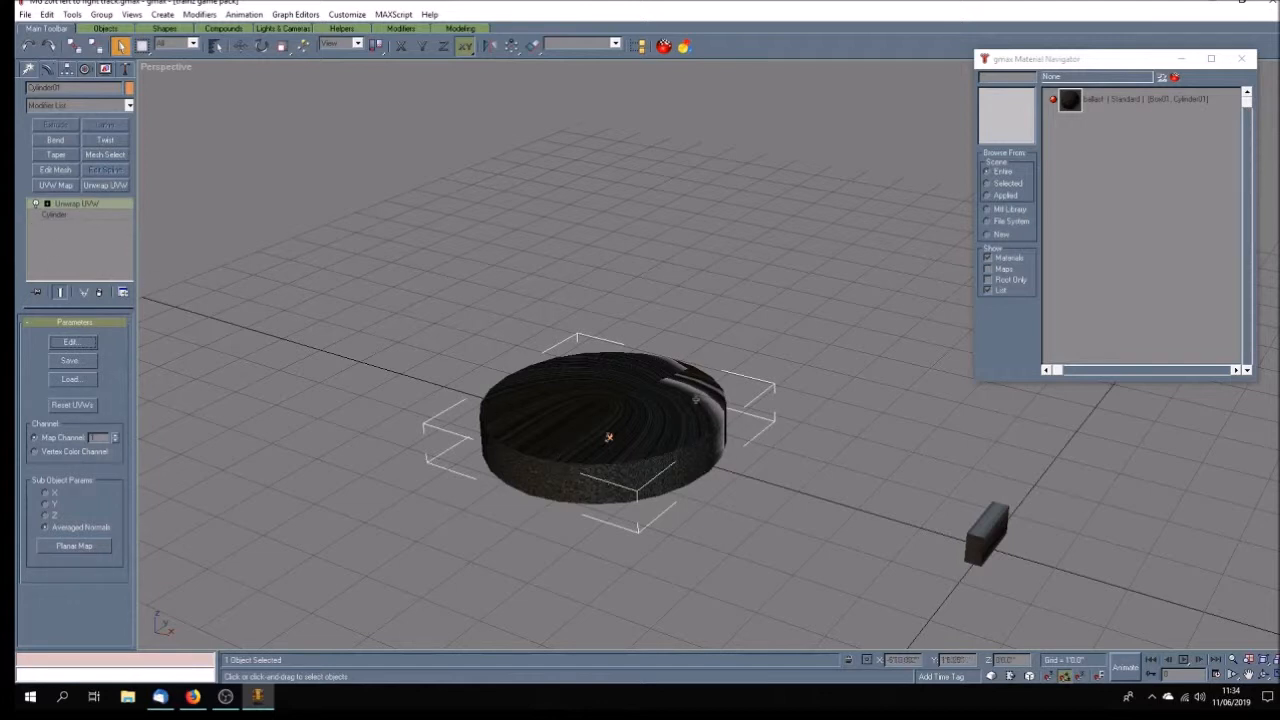
- Examine the cylinder's side divisions and selectable faces in wireframe, and restore the Smooth + Highlights display
left_click(80, 214)
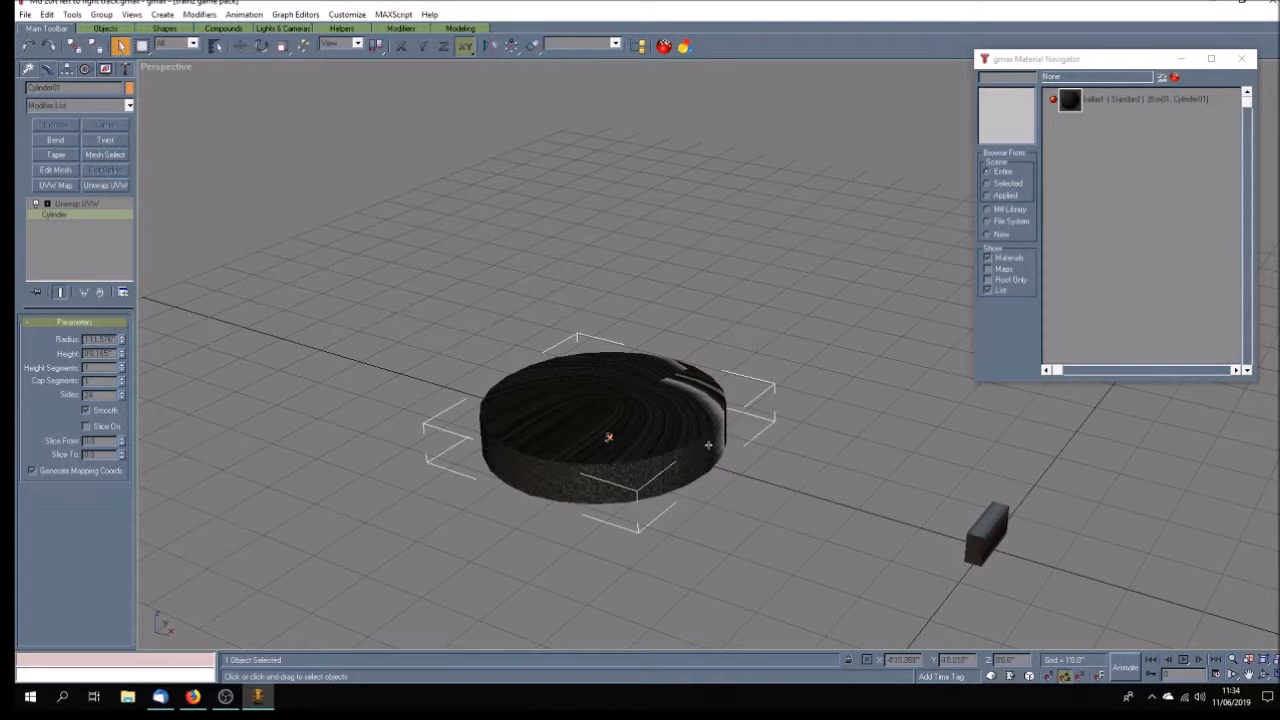
right_click(150, 67)
left_click(175, 88)
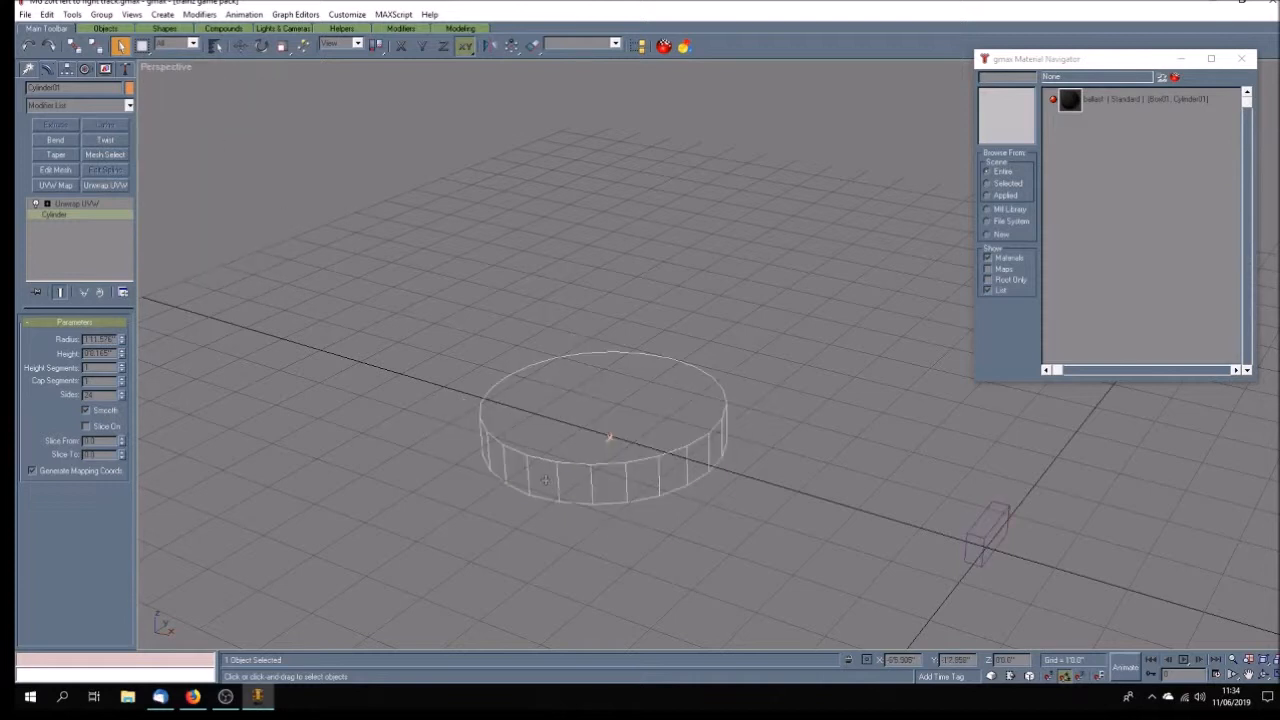
left_click(82, 202)
left_click(75, 213)
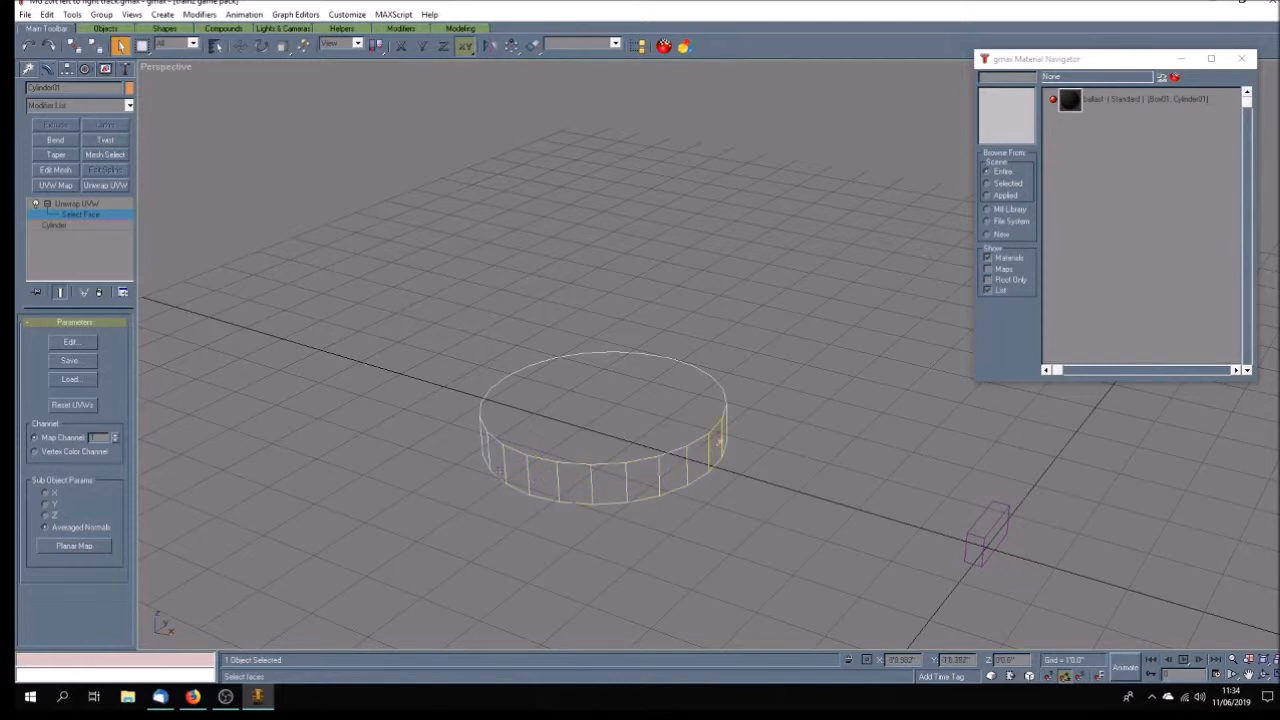
left_click(74, 203)
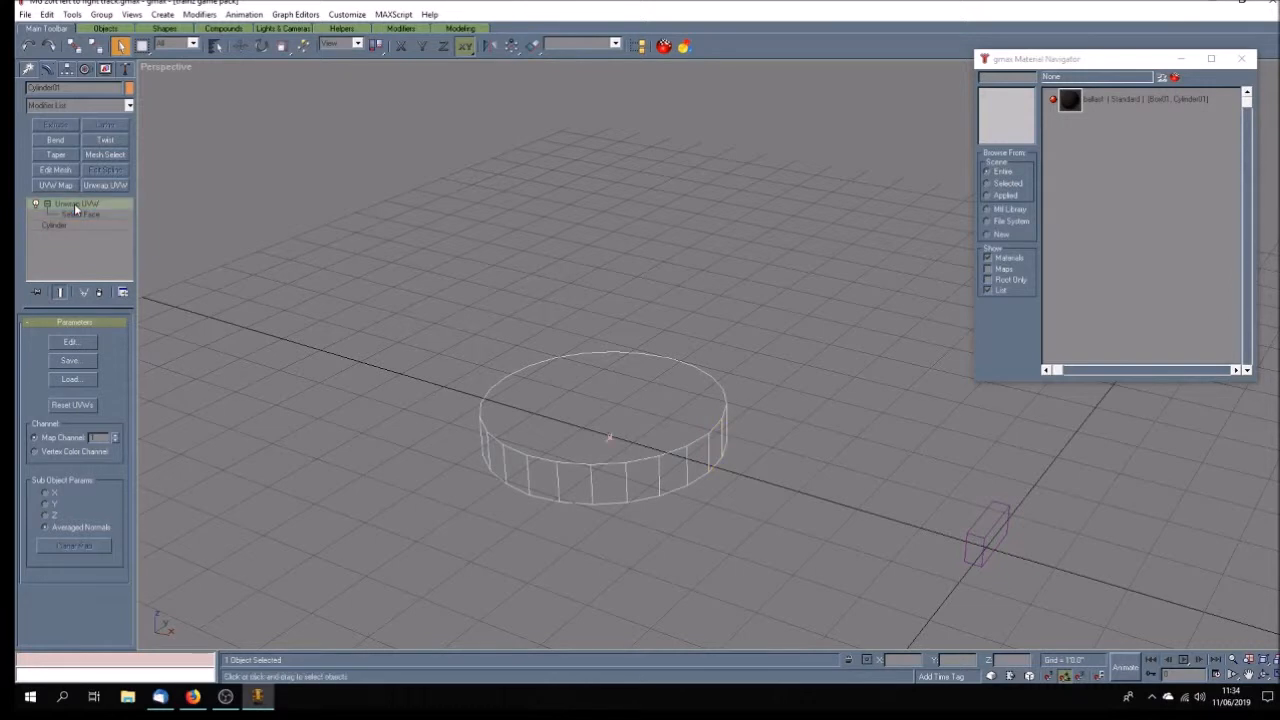
right_click(181, 65)
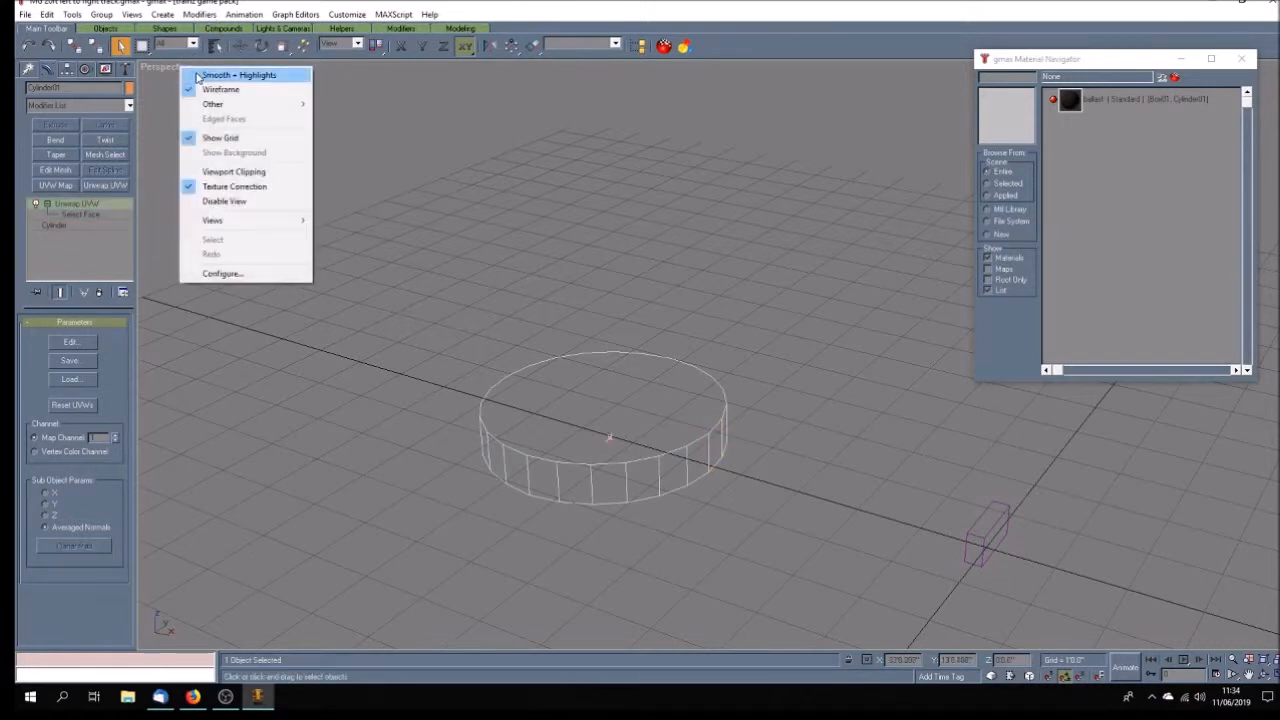
left_click(200, 72)
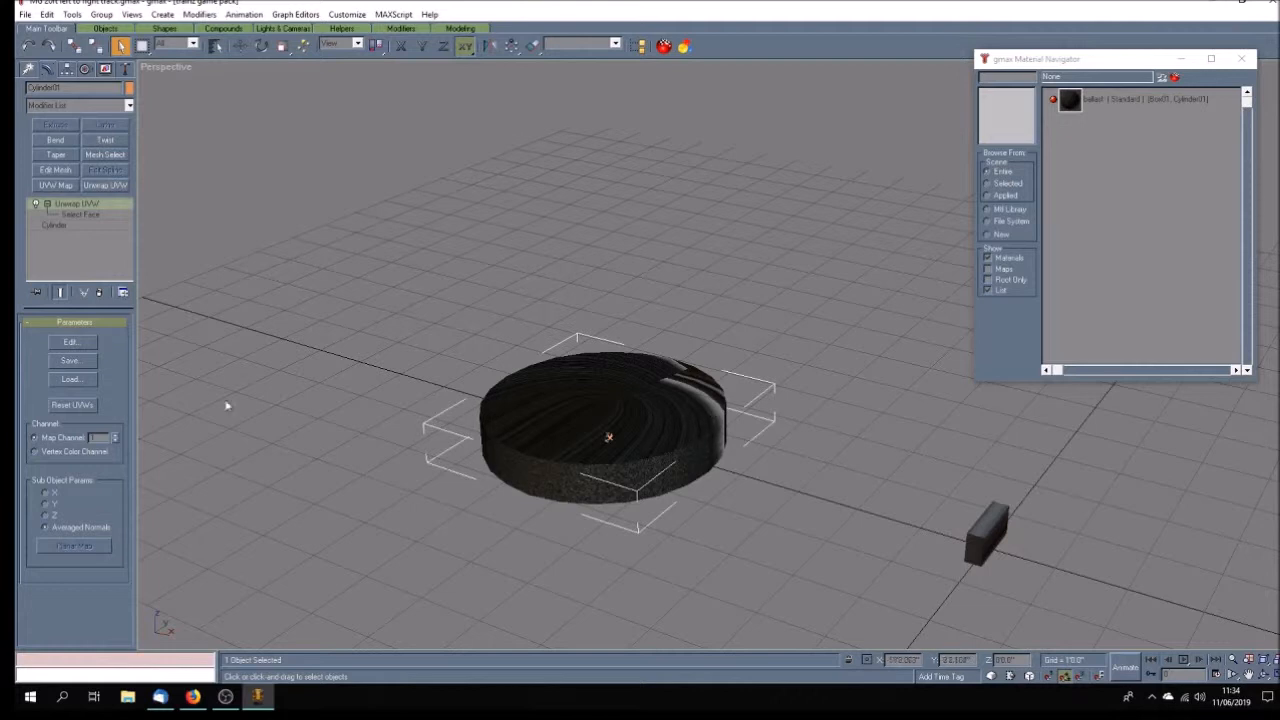
- Open the cylinder's UVWs for editing and show the Map #4 texture as the background
left_click(72, 342)
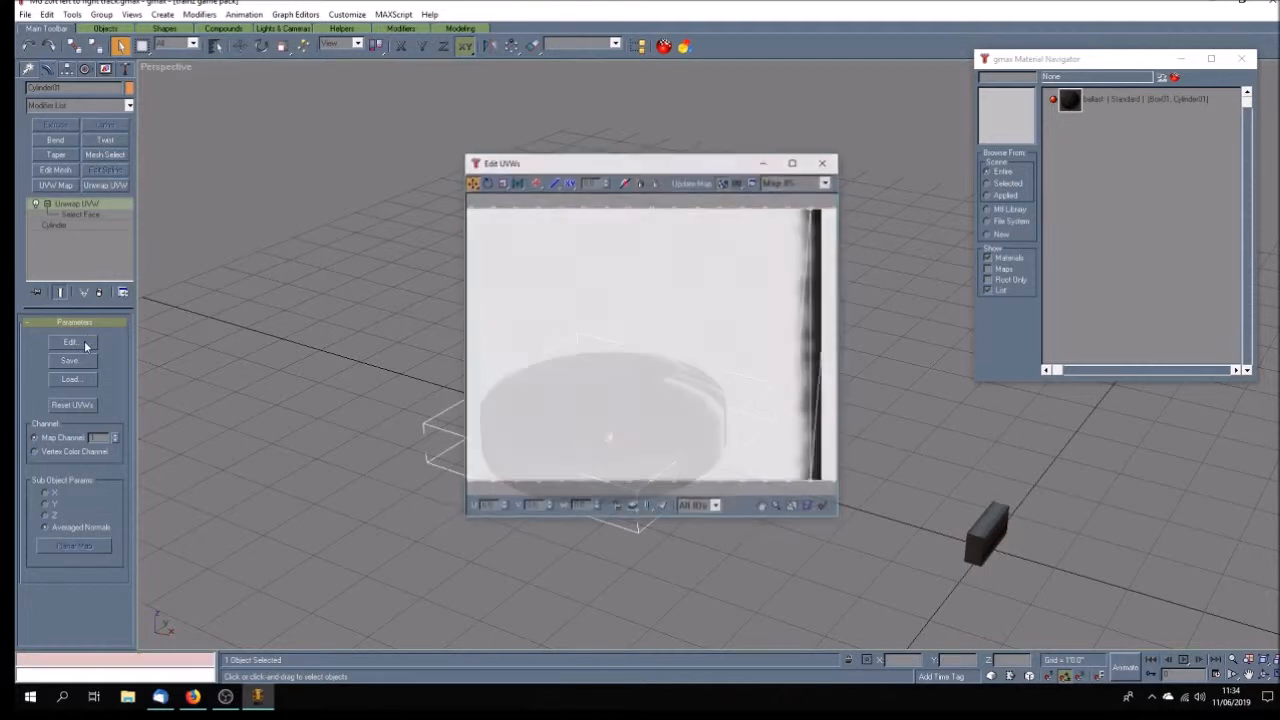
left_click(827, 182)
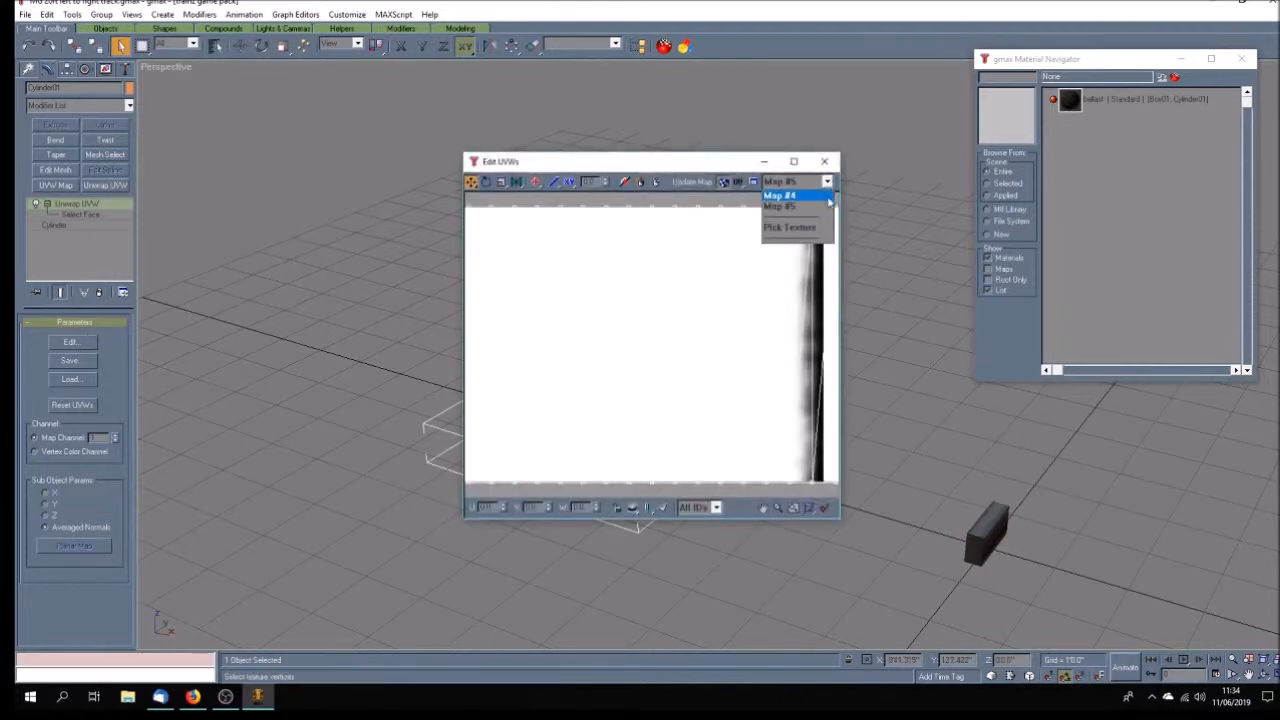
left_click(780, 198)
left_click(763, 509)
scroll(609, 350, "down", 5)
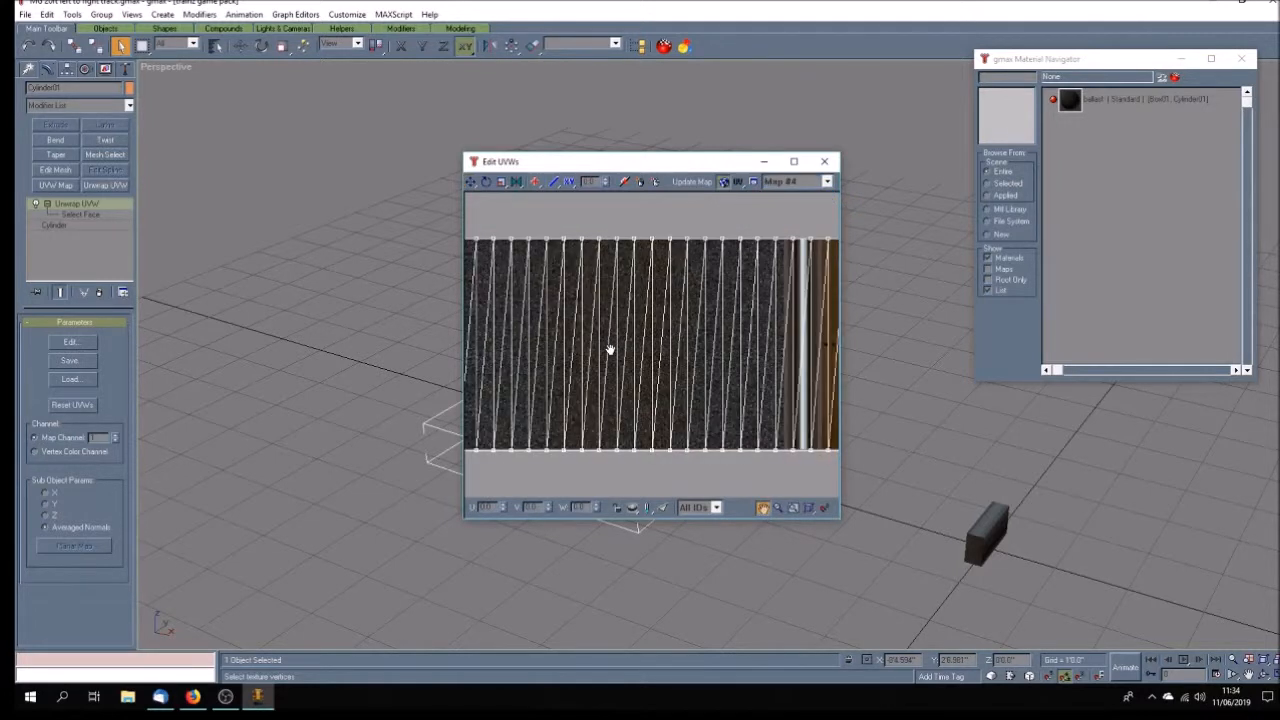
- Select all of the cylinder's UV vertices and scale them down to a small patch within the texture
left_click(502, 181)
left_click_drag(507, 250, 834, 433)
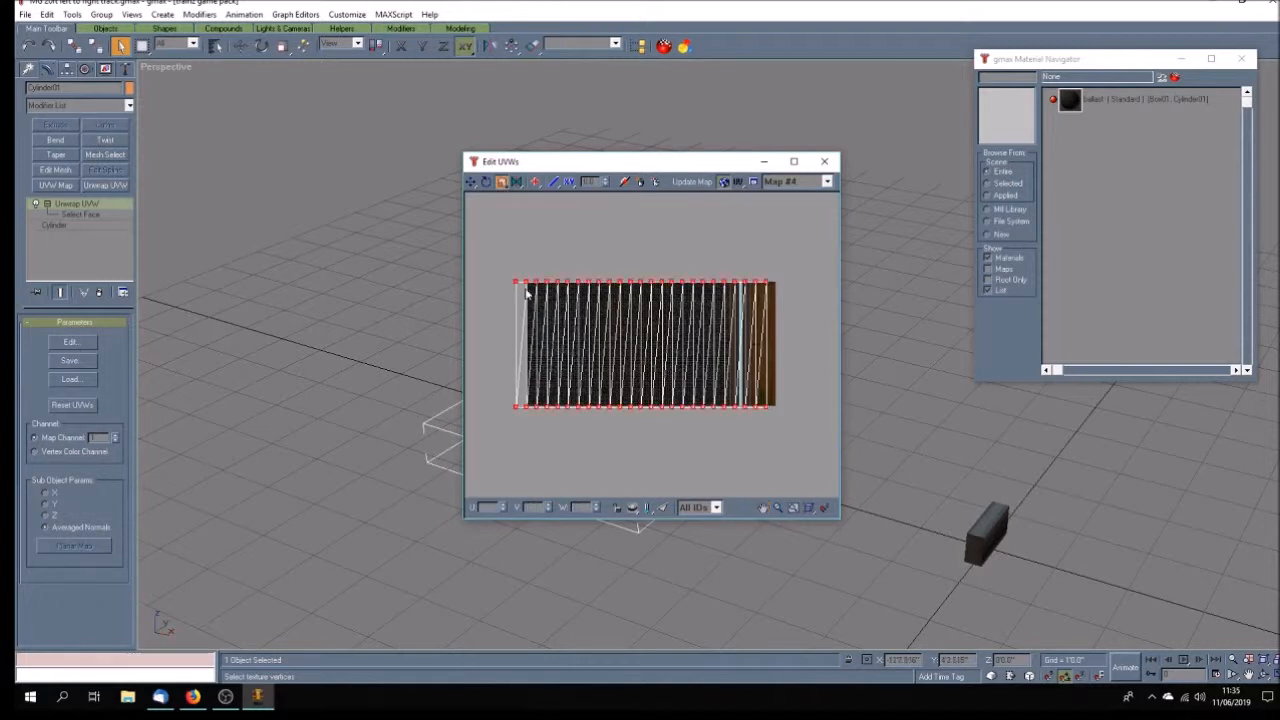
left_click_drag(517, 284, 684, 496)
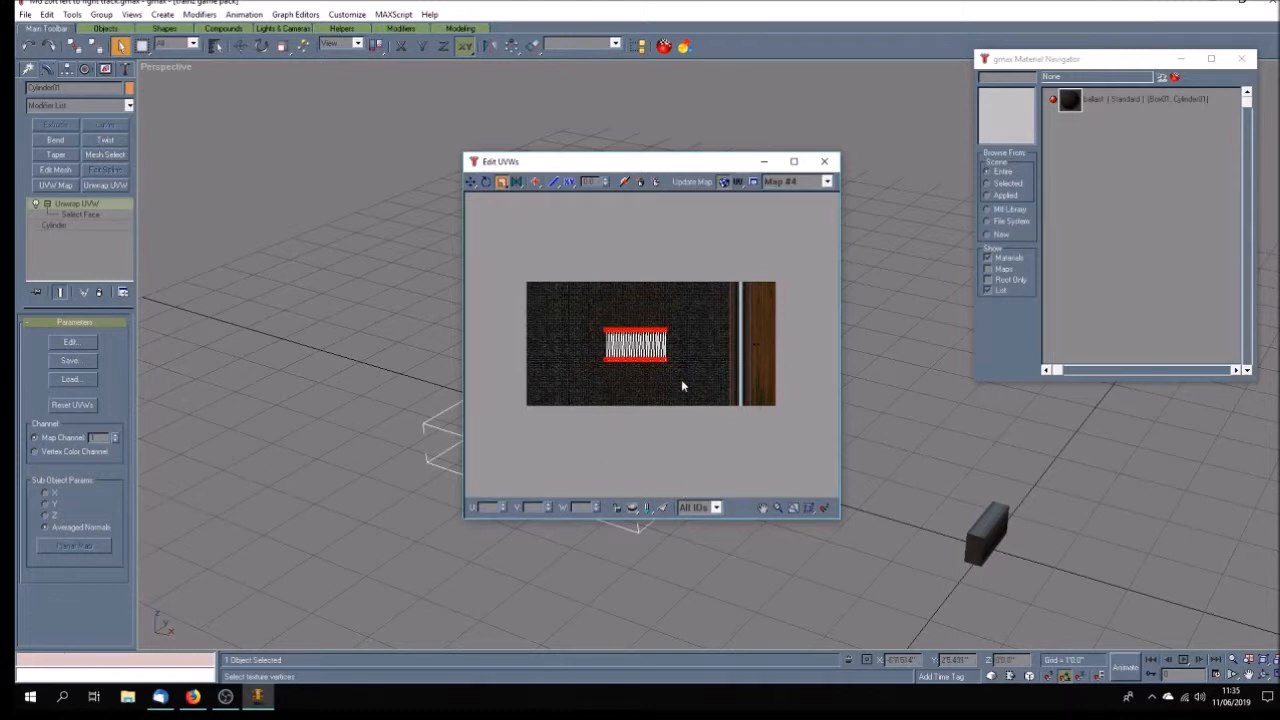
left_click_drag(662, 375, 719, 553)
scroll(688, 430, "up", 3)
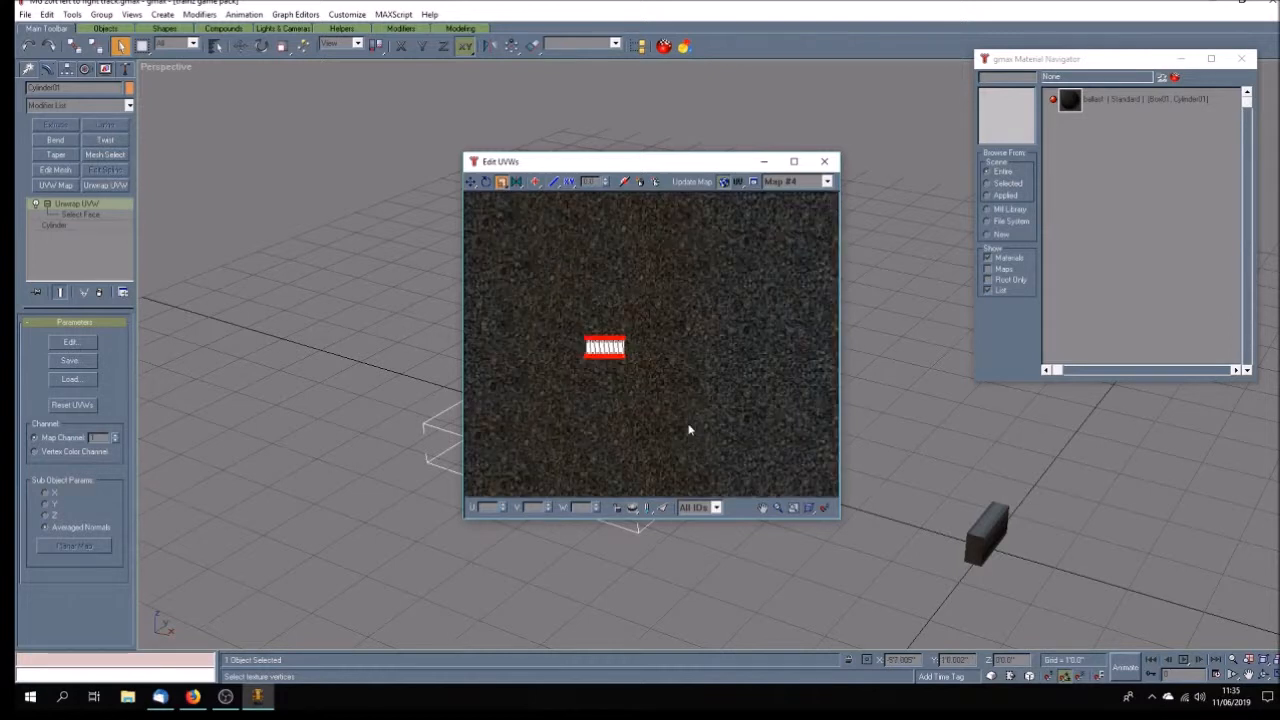
- Move the shrunken UV patch onto the brown wood strip of the texture and close the UVW editor
left_click(760, 507)
left_click_drag(728, 414, 629, 403)
scroll(623, 393, "down", 2)
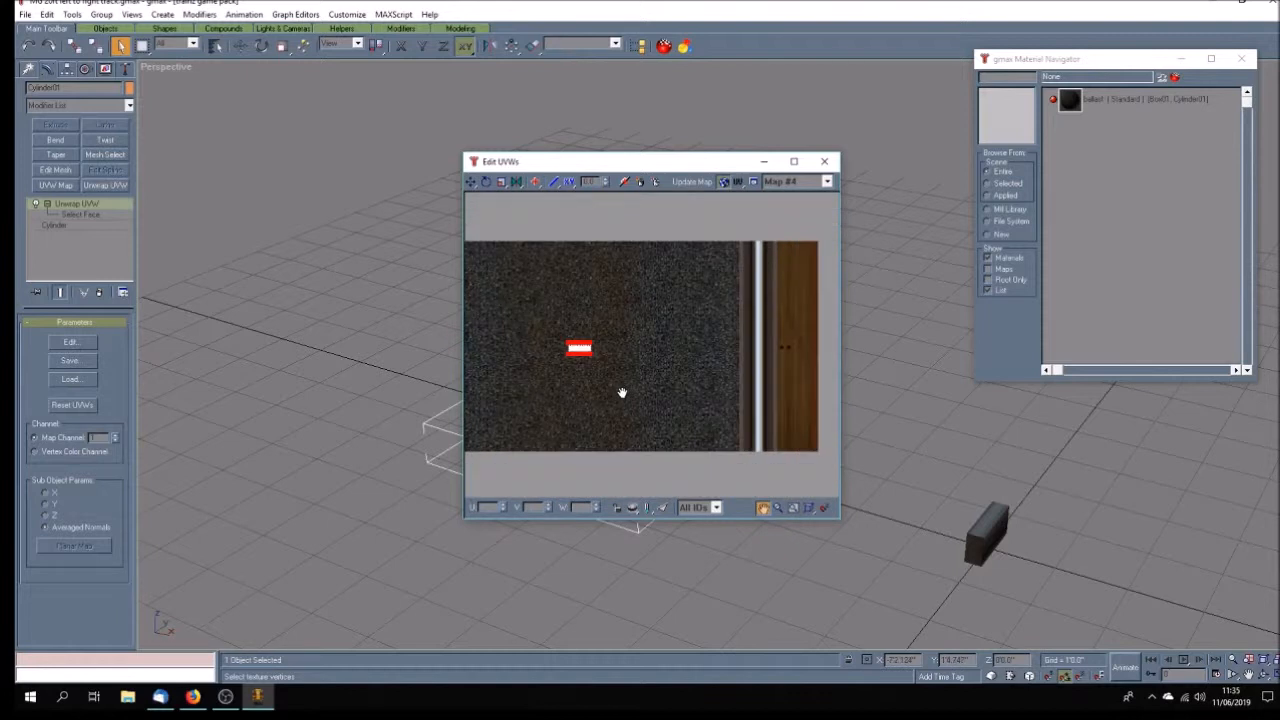
left_click(470, 182)
left_click_drag(588, 353, 806, 382)
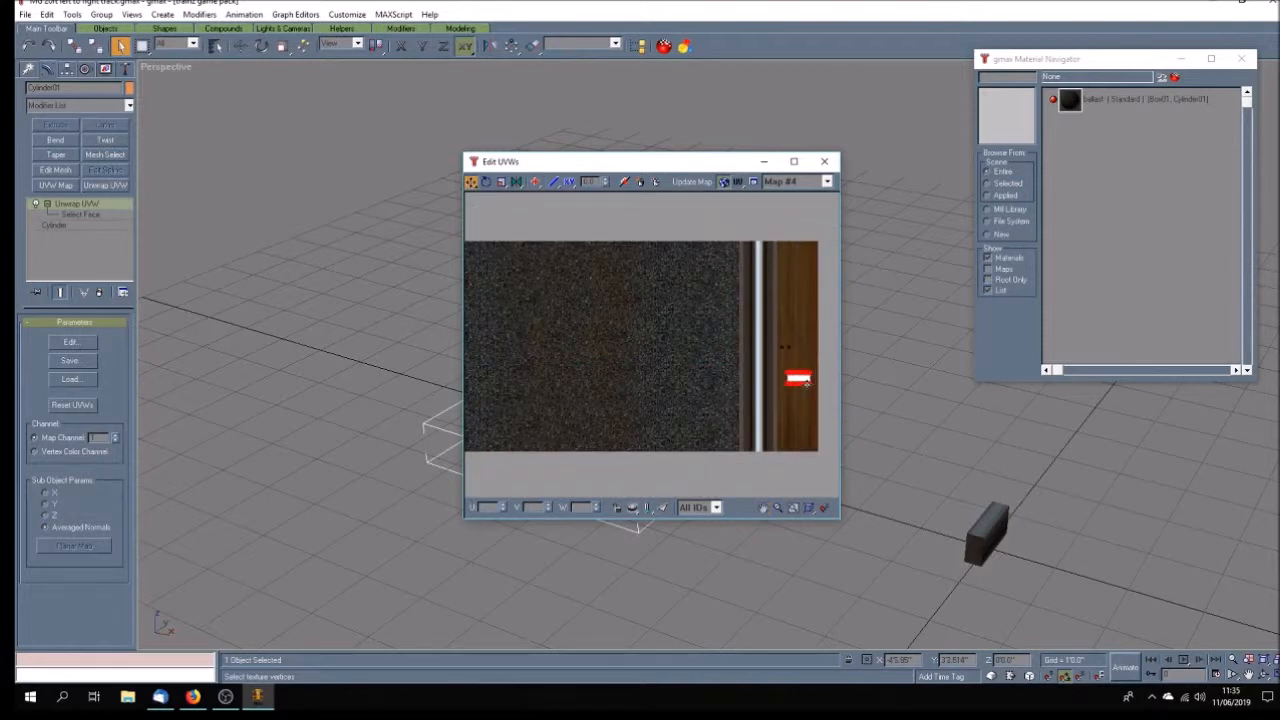
left_click(824, 161)
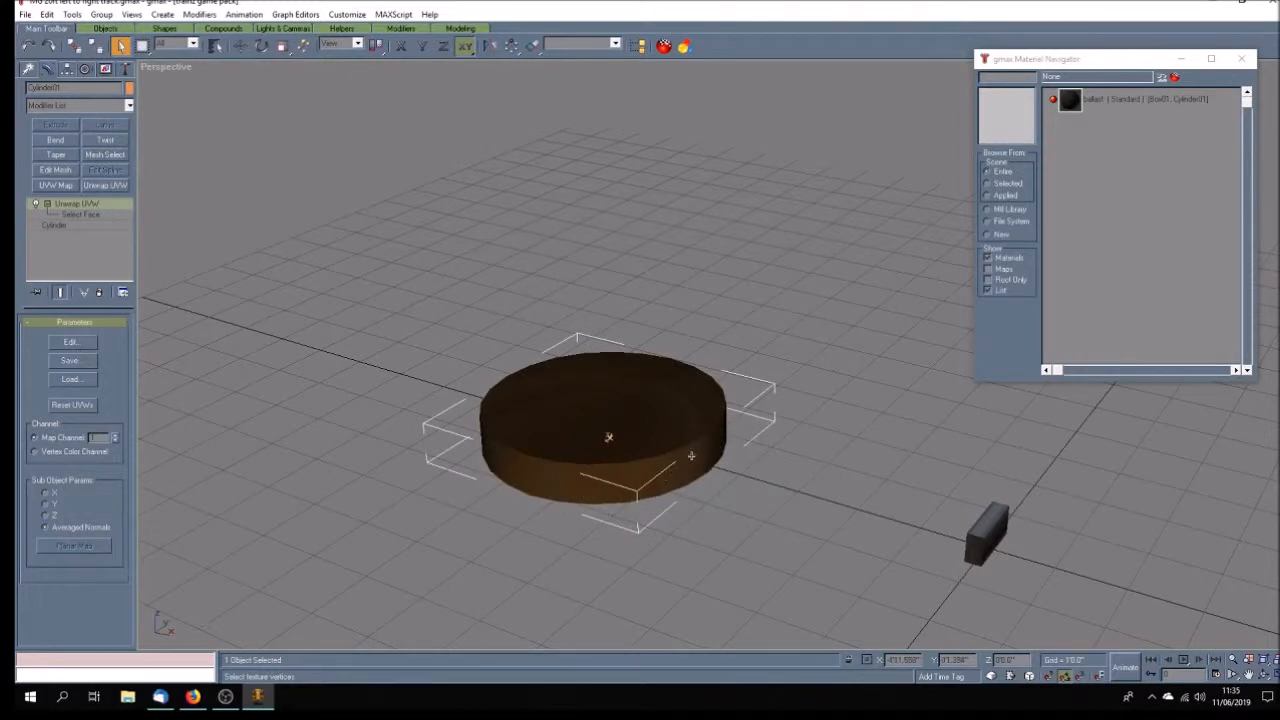
- Inspect the wood texture on the cylinder's top and sides, and switch the Perspective view to Wireframe
left_click(1265, 675)
left_click_drag(727, 470, 811, 472)
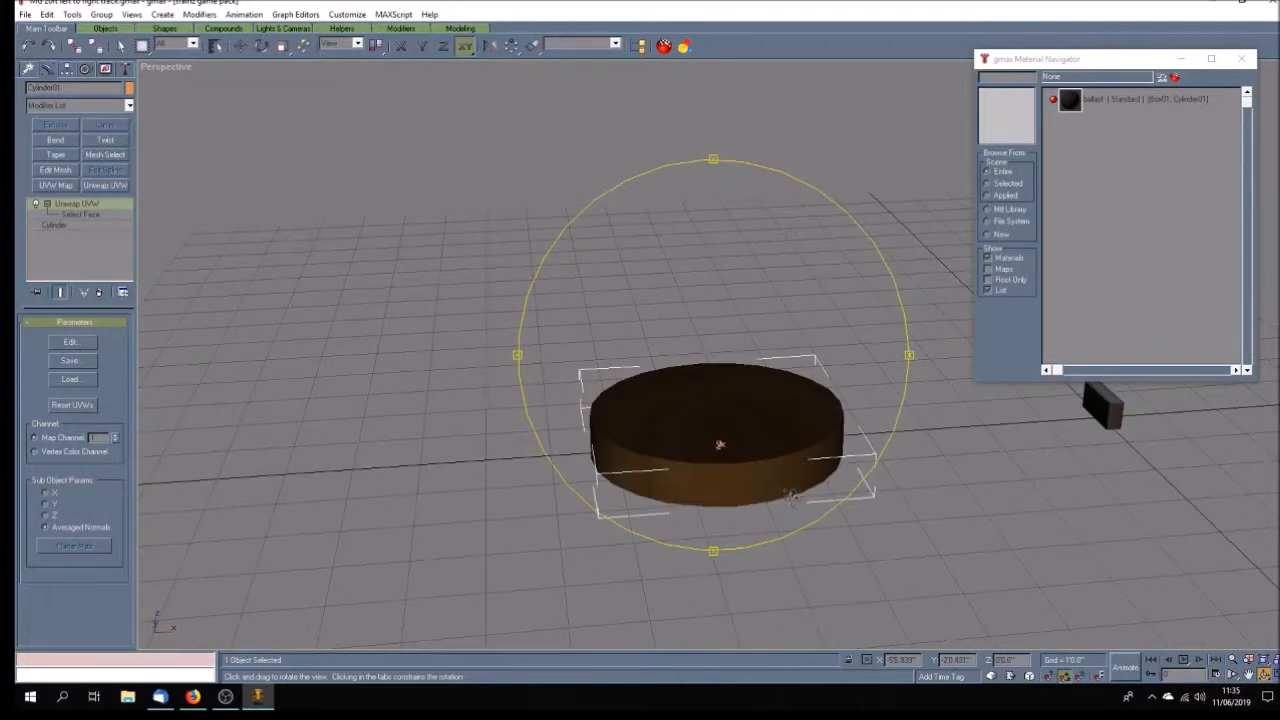
left_click_drag(690, 505, 706, 530)
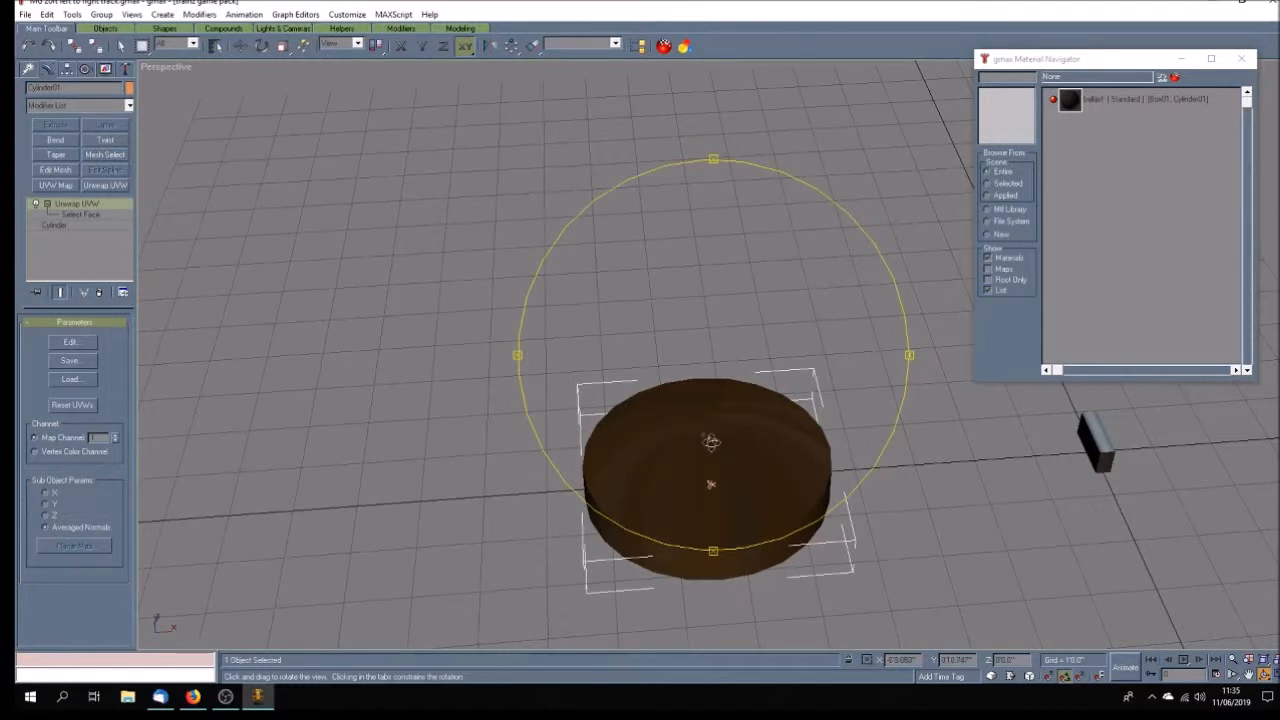
left_click_drag(631, 548, 657, 397)
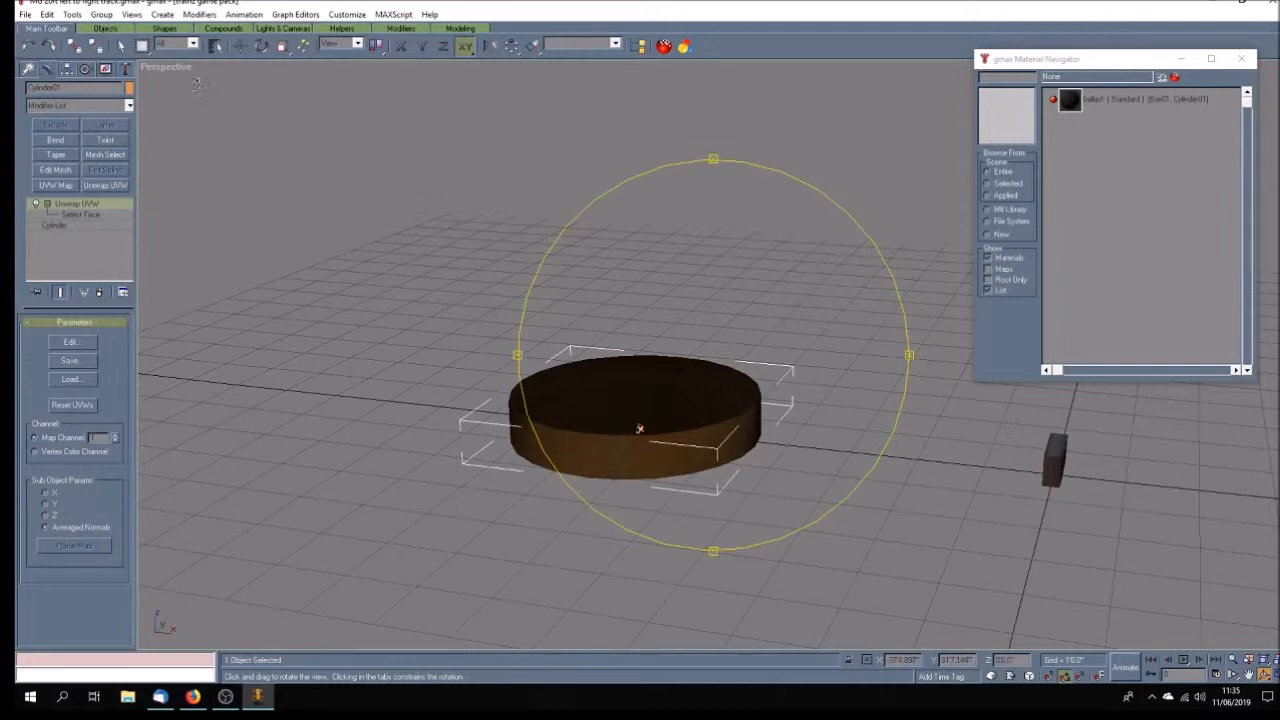
right_click(178, 68)
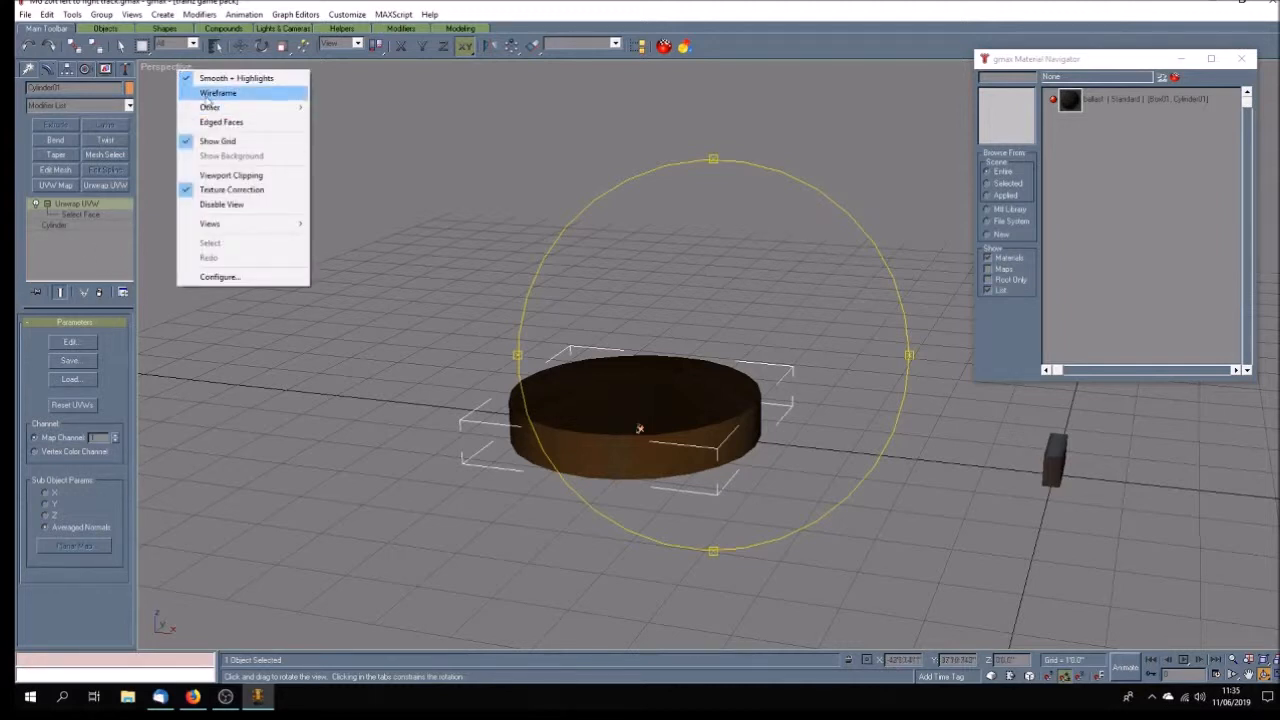
left_click(208, 94)
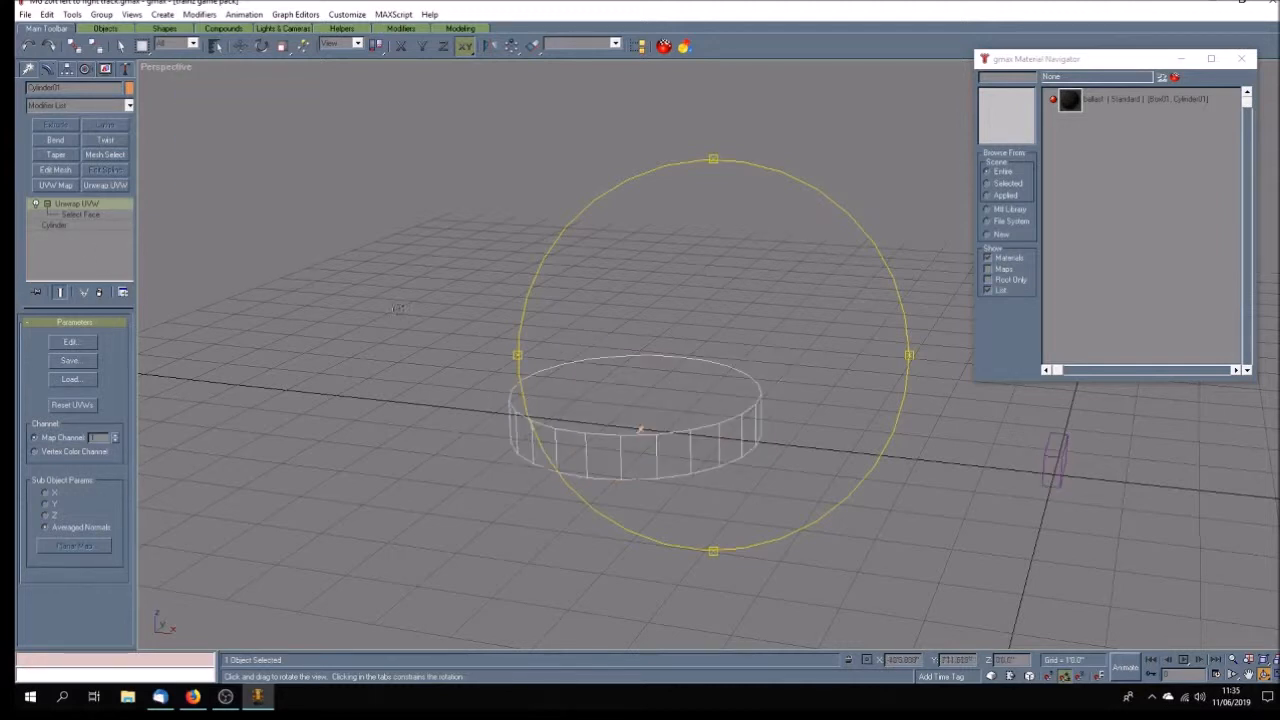
- At the Select Face level, select the cylinder's top and bottom caps and invert the selection to its side faces
left_click(82, 214)
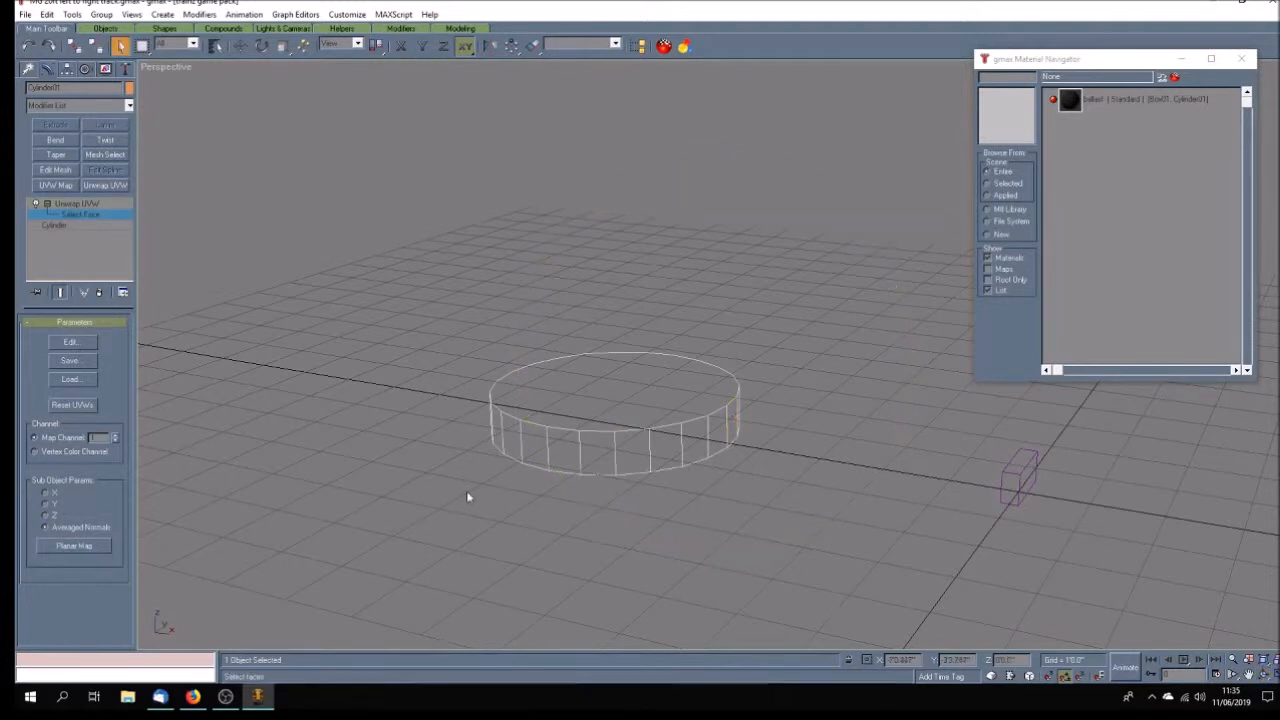
left_click(598, 400)
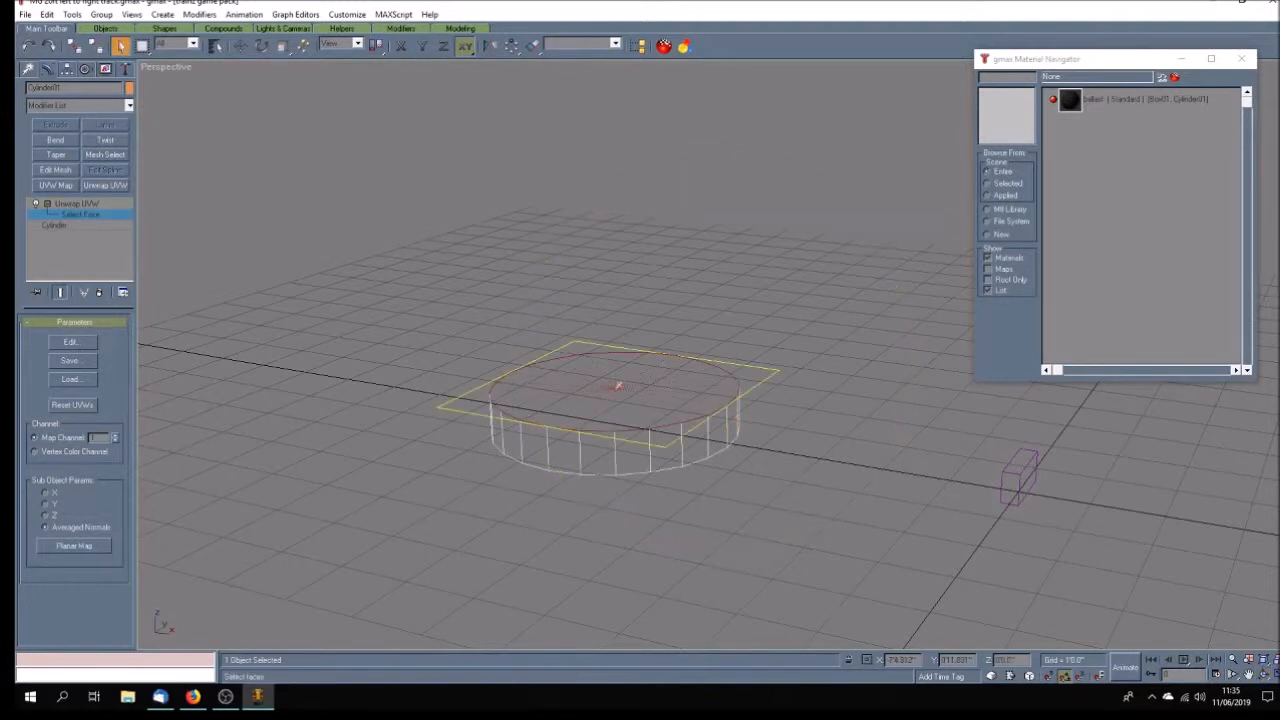
left_click(1264, 676)
left_click_drag(806, 509, 806, 456)
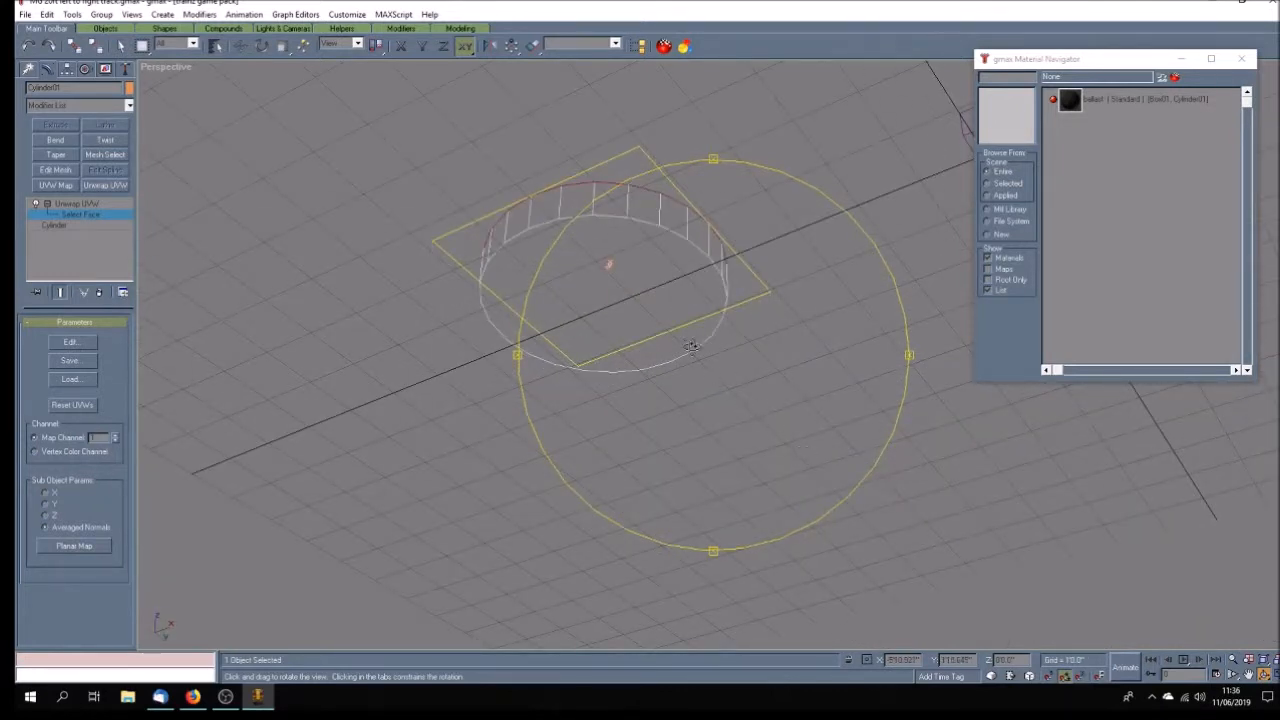
left_click(121, 50)
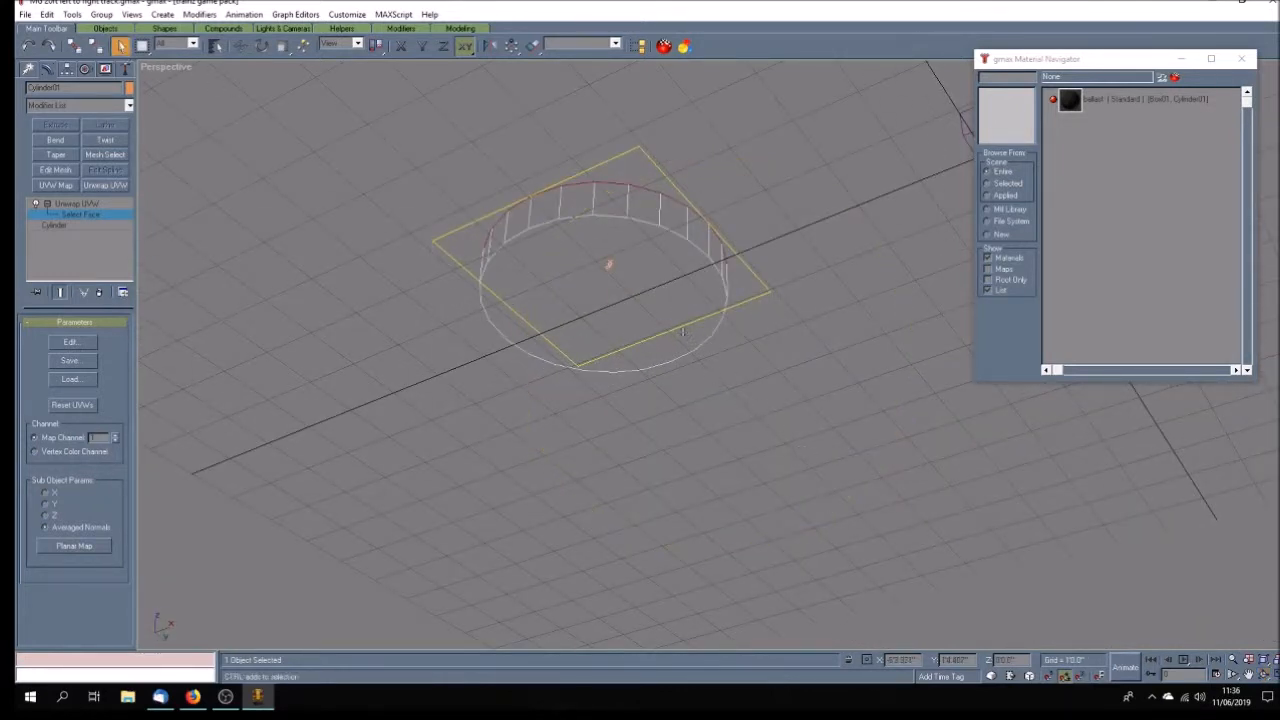
left_click(619, 300, "ctrl")
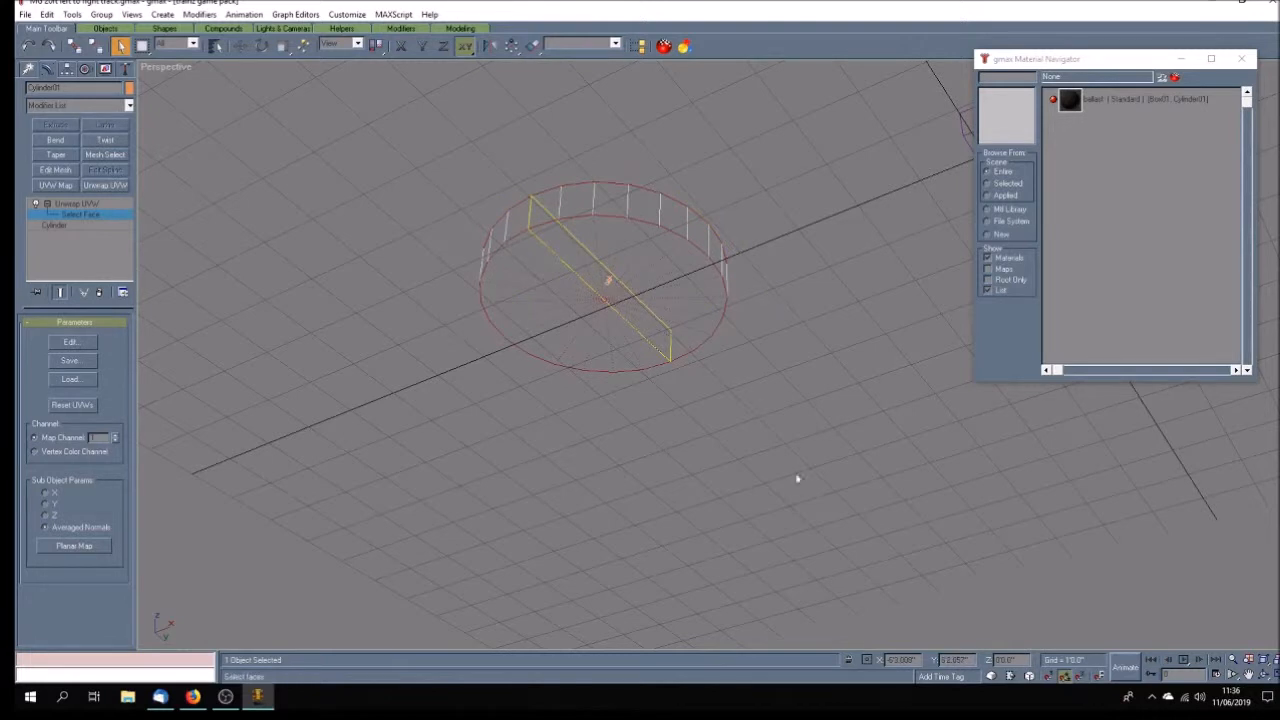
left_click(49, 14)
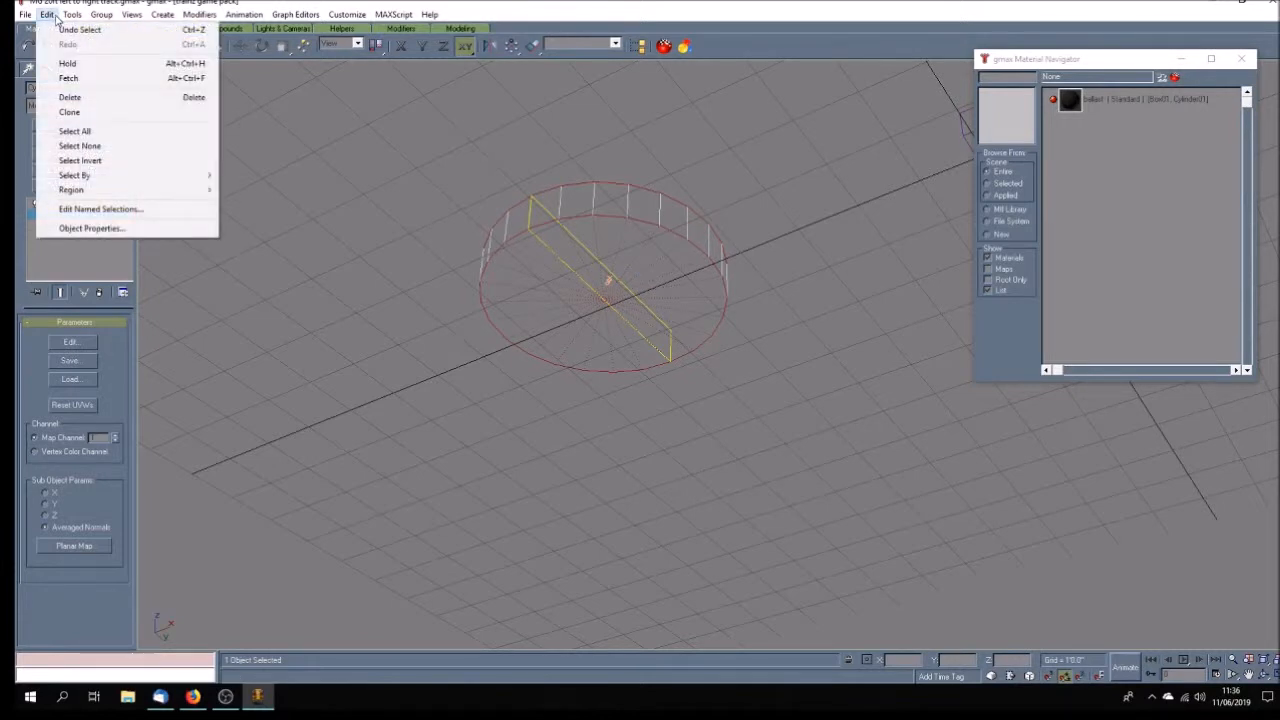
left_click(69, 161)
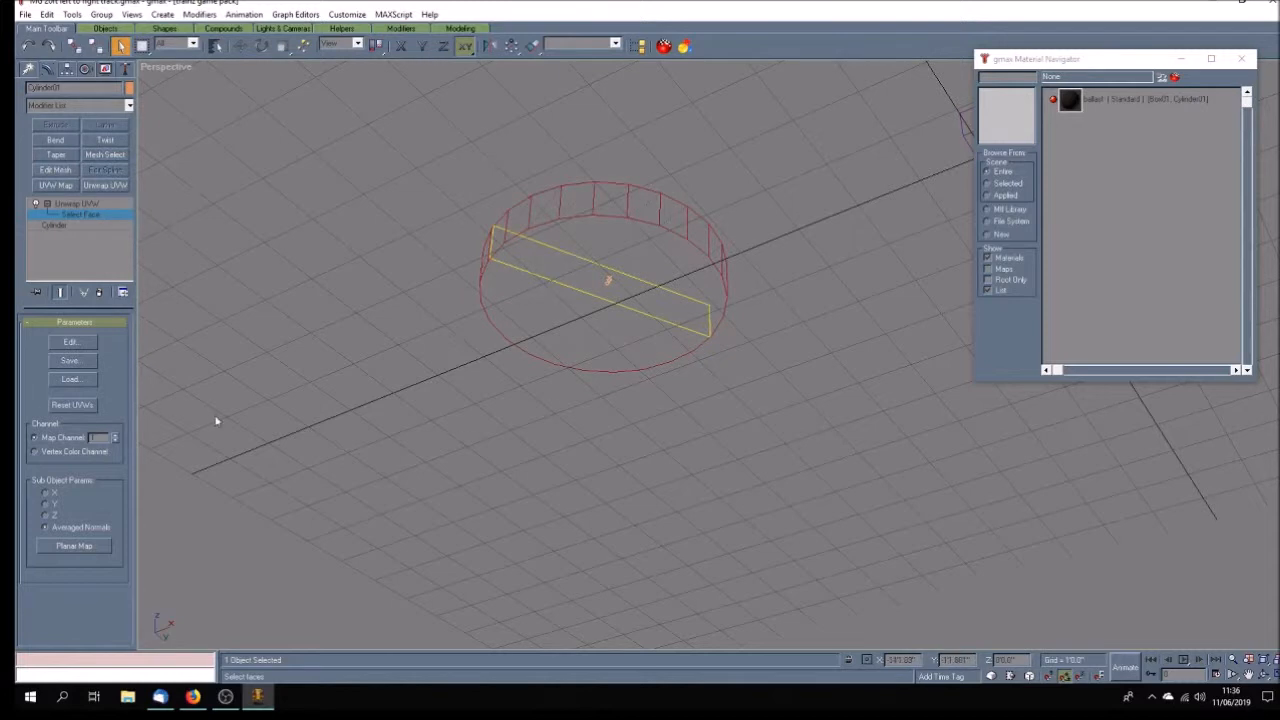
- Open the side faces' UVWs in a widened editor and apply an Averaged Normals planar map to them
left_click(72, 342)
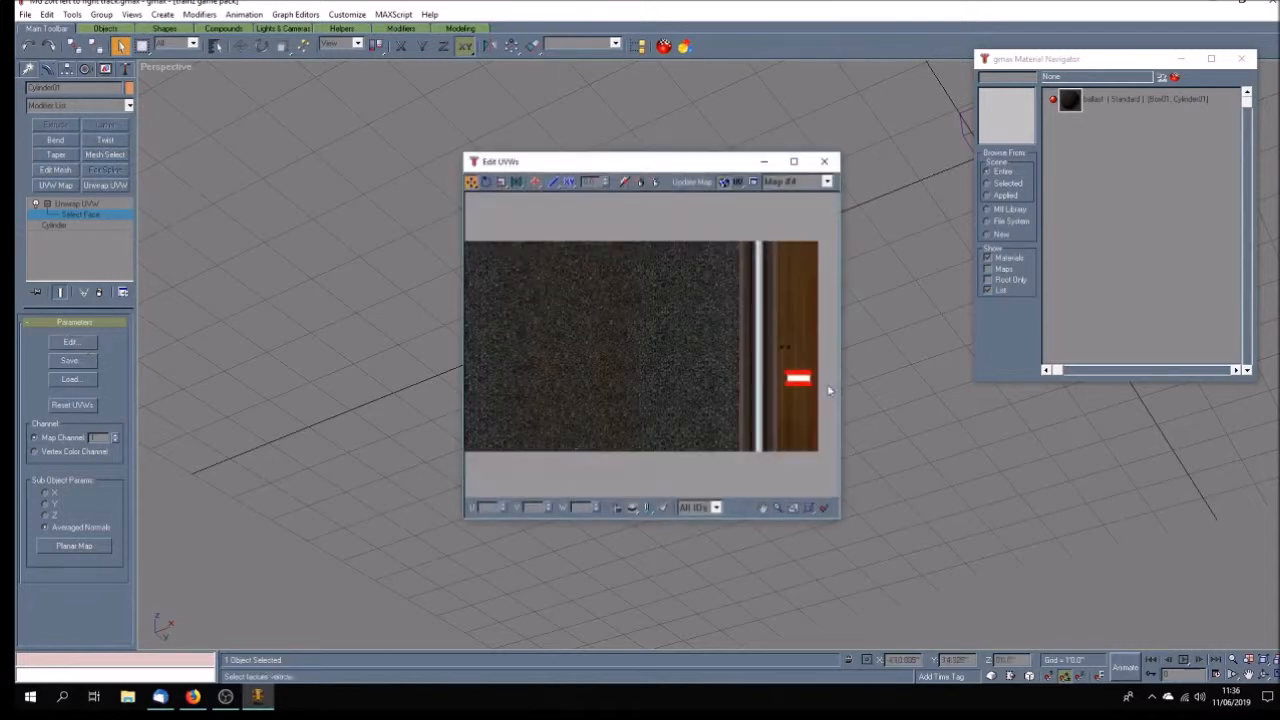
left_click(763, 508)
left_click(454, 382)
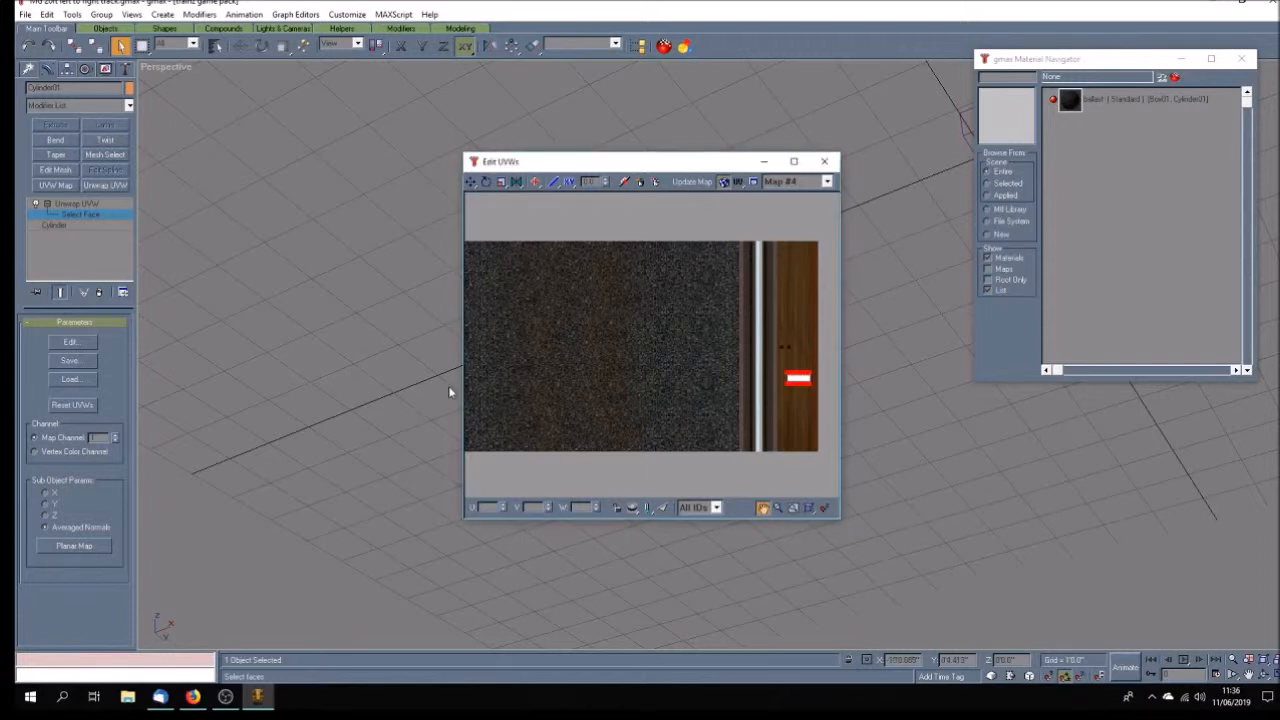
left_click_drag(842, 427, 1179, 427)
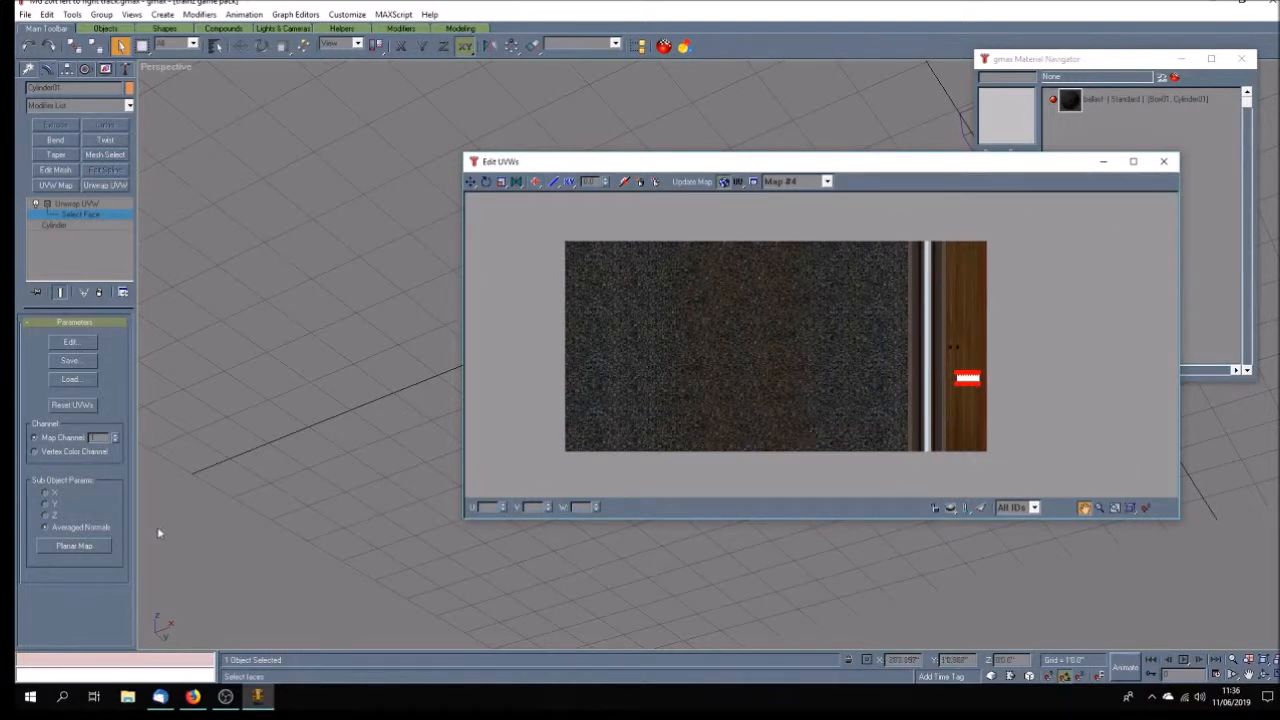
left_click(95, 547)
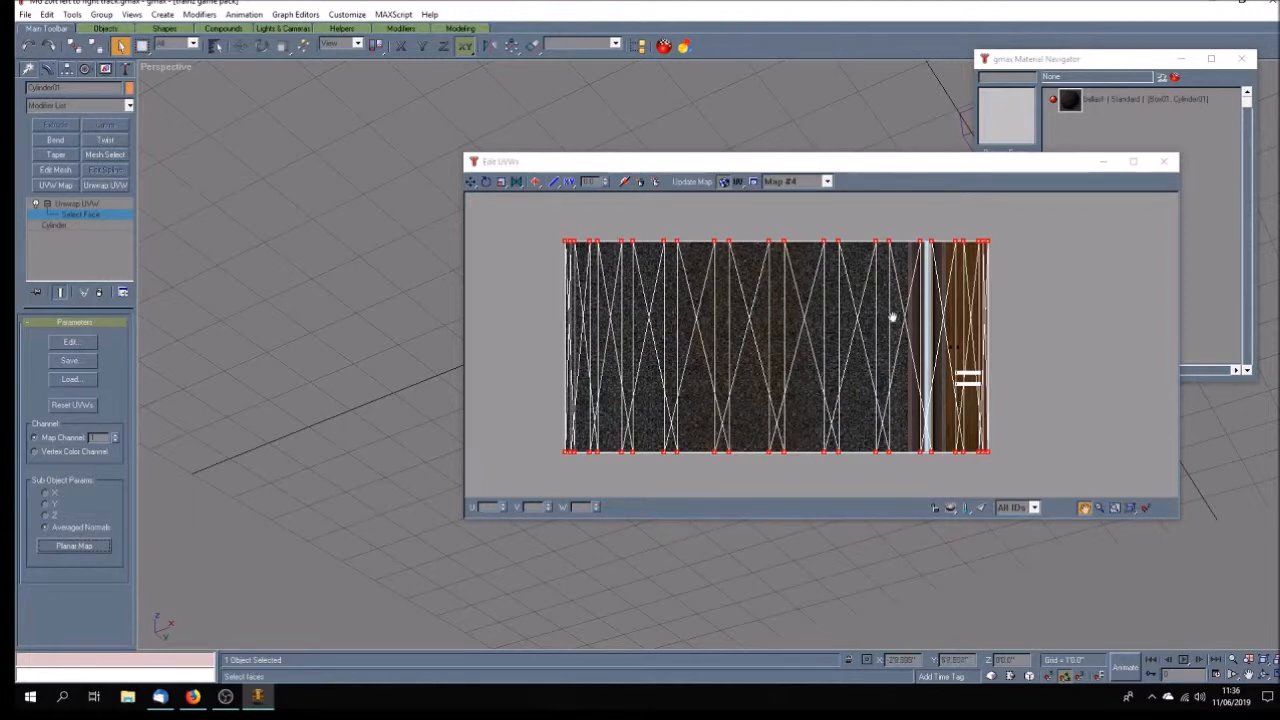
- Return the Perspective view to Smooth + Highlights and limit the UVW editor to the selected side faces
left_click_drag(755, 169, 647, 315)
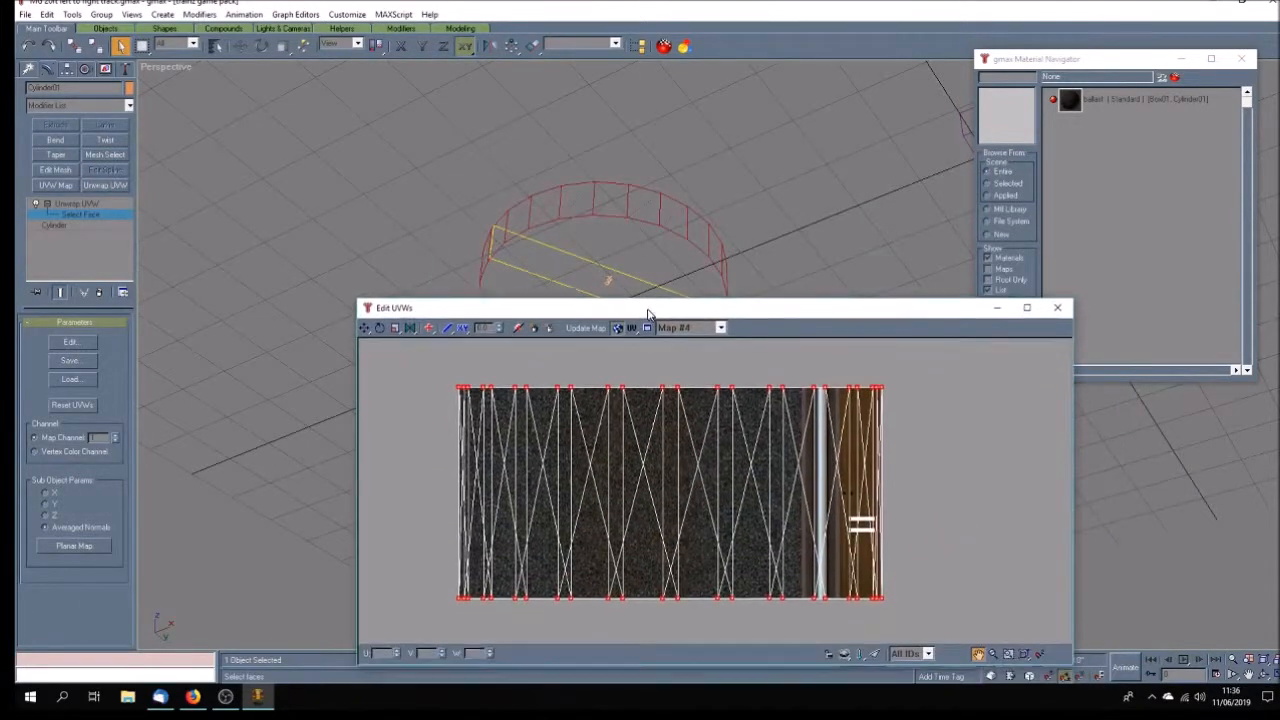
right_click(175, 72)
left_click(220, 76)
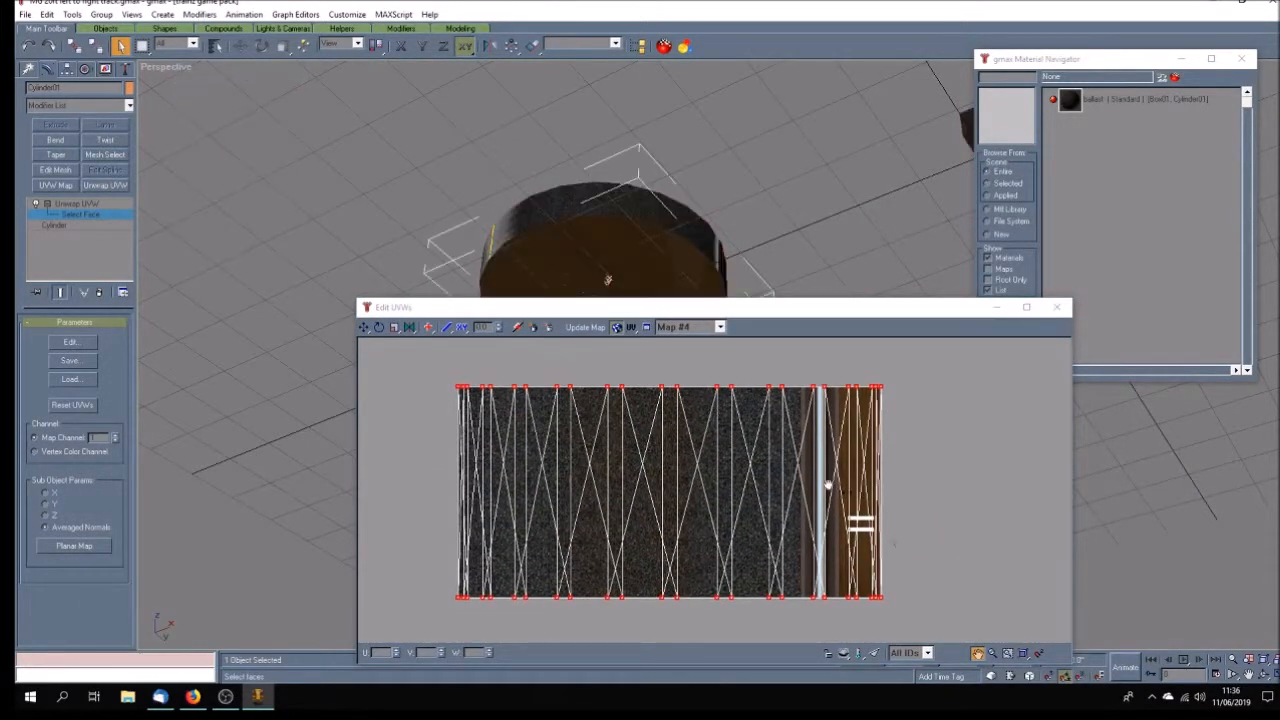
left_click(876, 653)
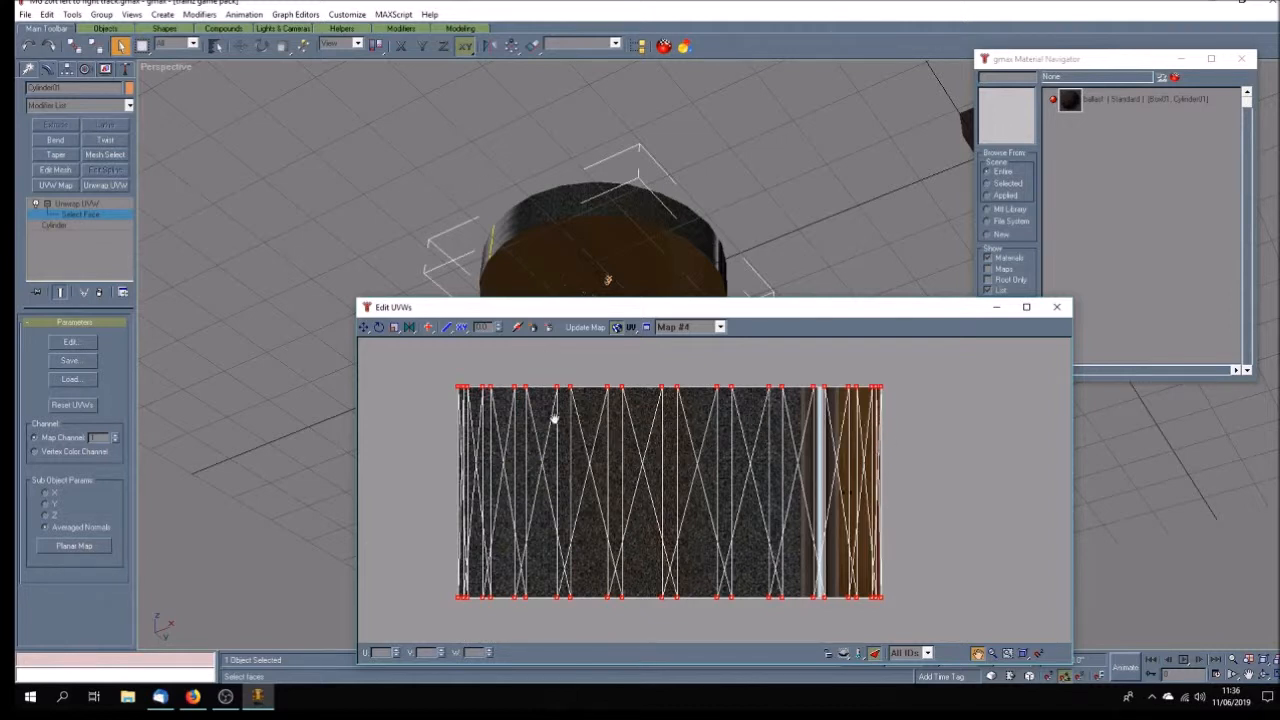
- Scale the side faces' UVs down to a small patch, move it onto the wood strip, and close the UVW editor
left_click(395, 328)
left_click_drag(455, 385, 760, 610)
left_click_drag(619, 467, 712, 602)
left_click(365, 328)
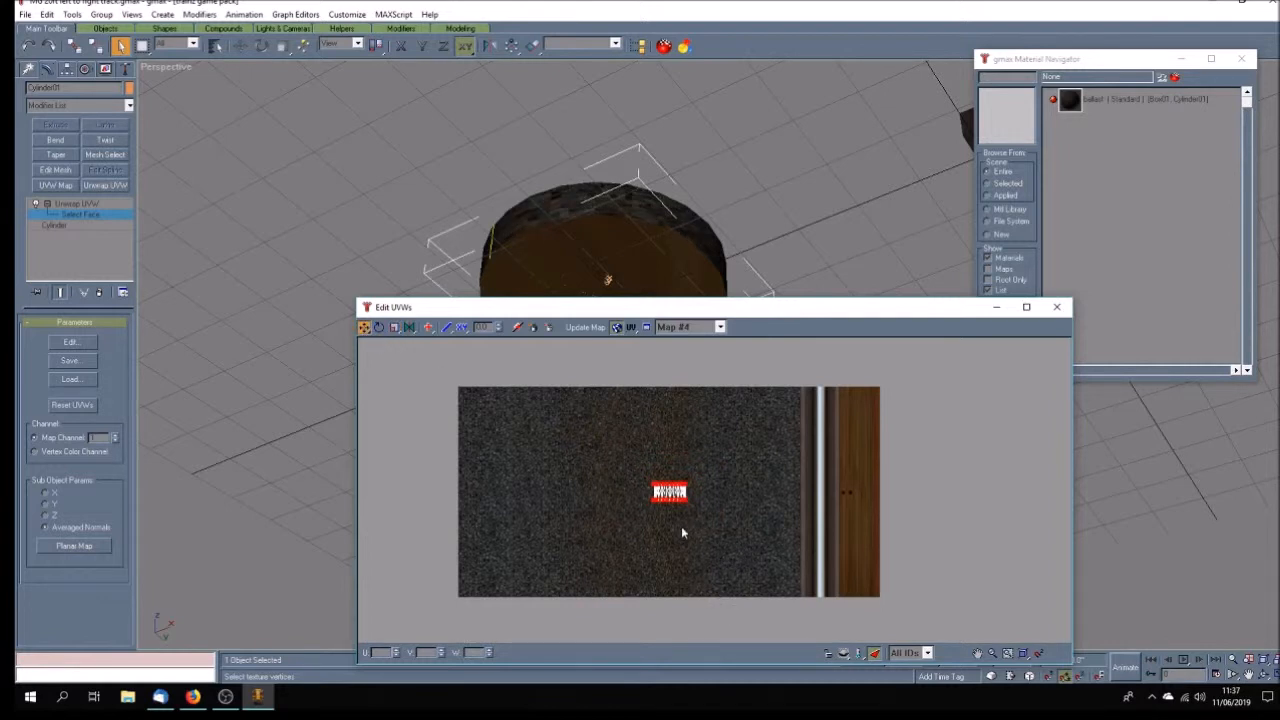
left_click_drag(669, 497, 861, 467)
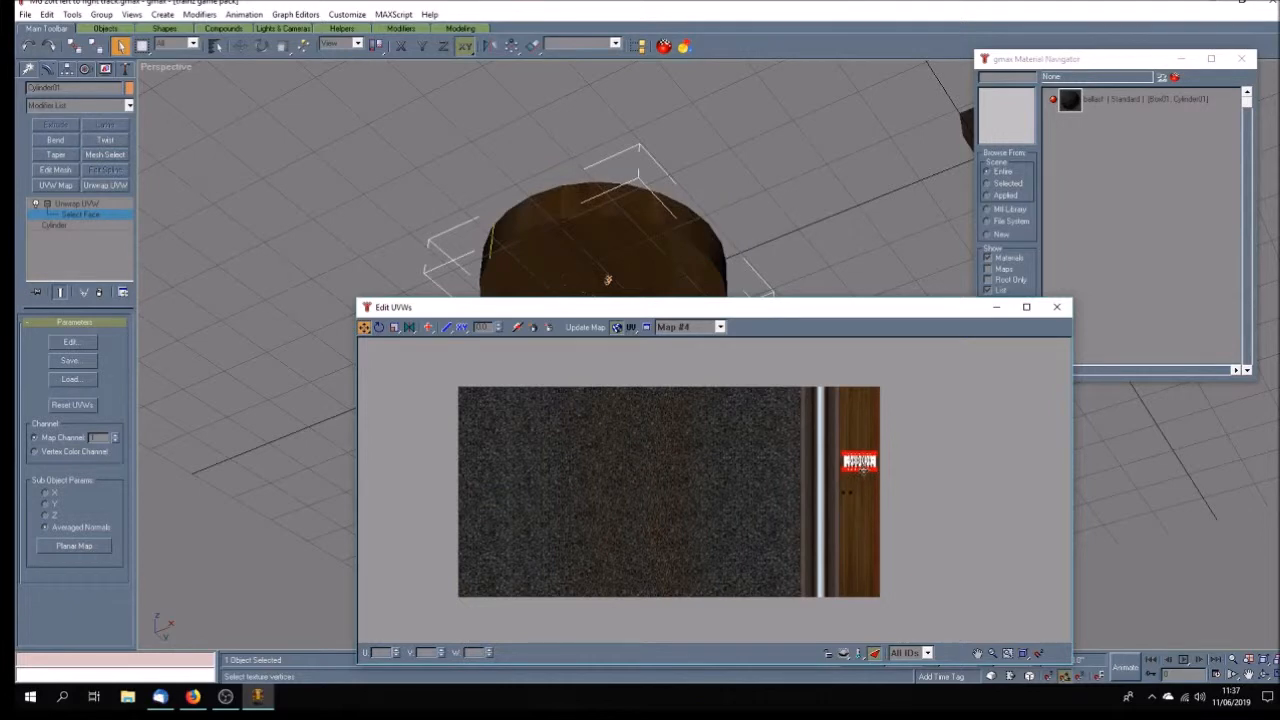
left_click(1056, 307)
- Select the cylinder's top cap, open its UVWs for editing and apply an Averaged Normals planar map
left_click(1263, 676)
mouse_move(630, 400)
left_mouse_down()
mouse_move(629, 466)
mouse_move(689, 506)
mouse_move(711, 502)
mouse_move(689, 514)
left_mouse_up()
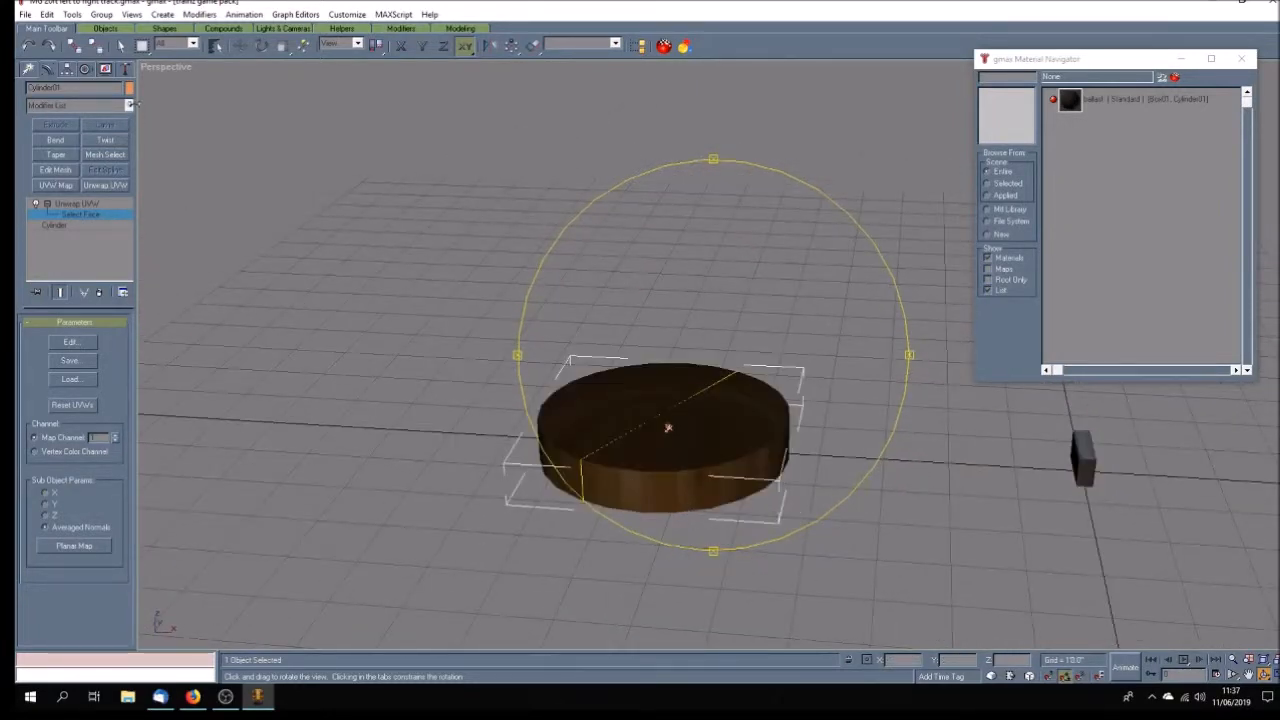
left_click(121, 45)
left_click(417, 358)
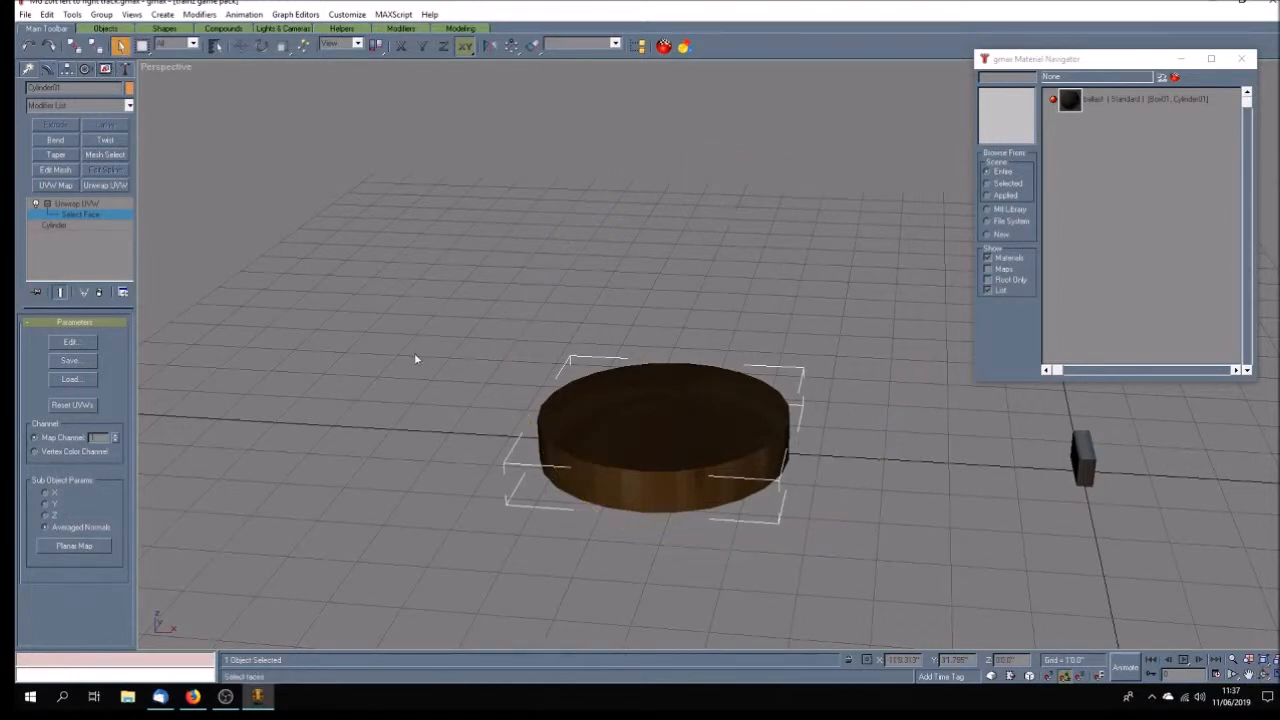
left_click(665, 424)
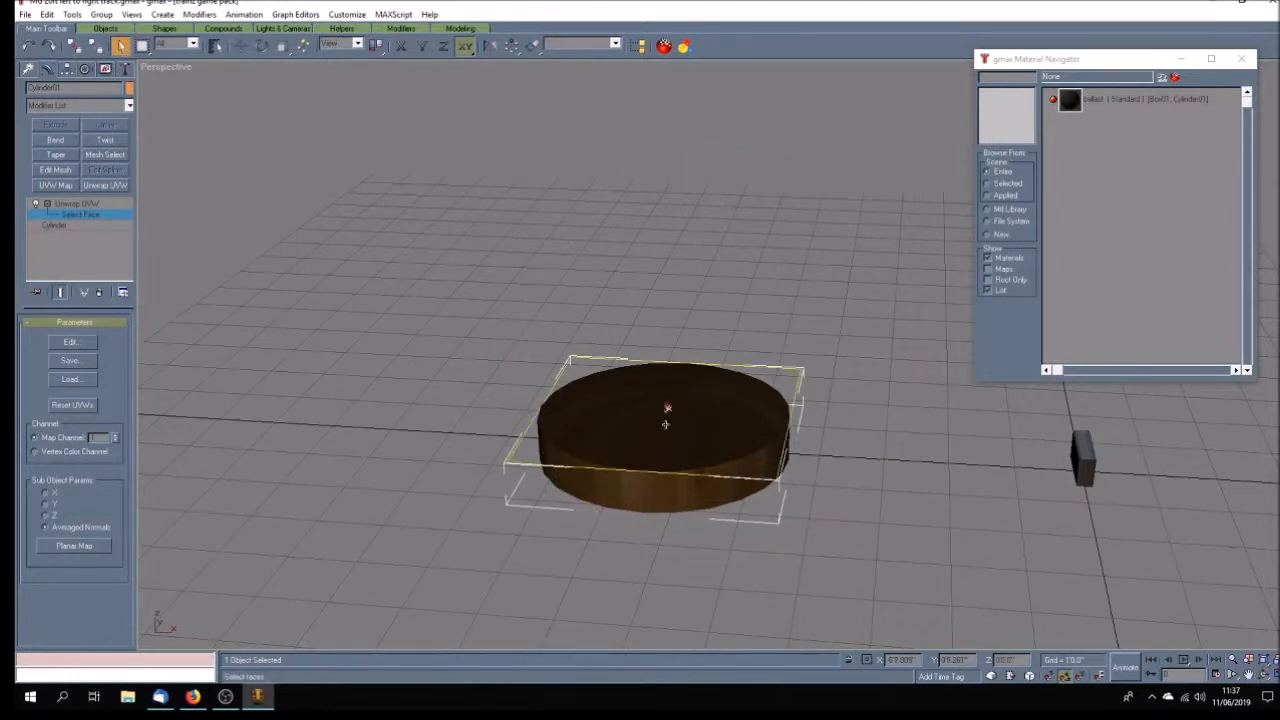
left_click(70, 342)
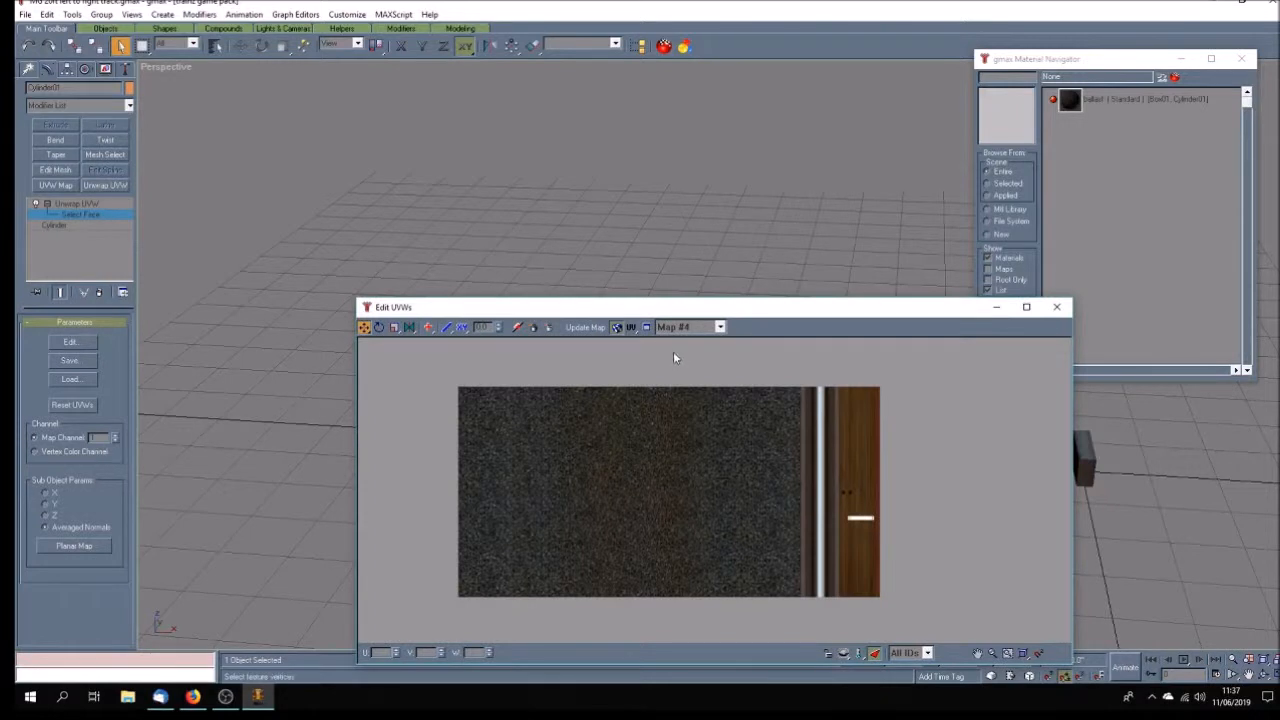
left_click_drag(688, 308, 576, 225)
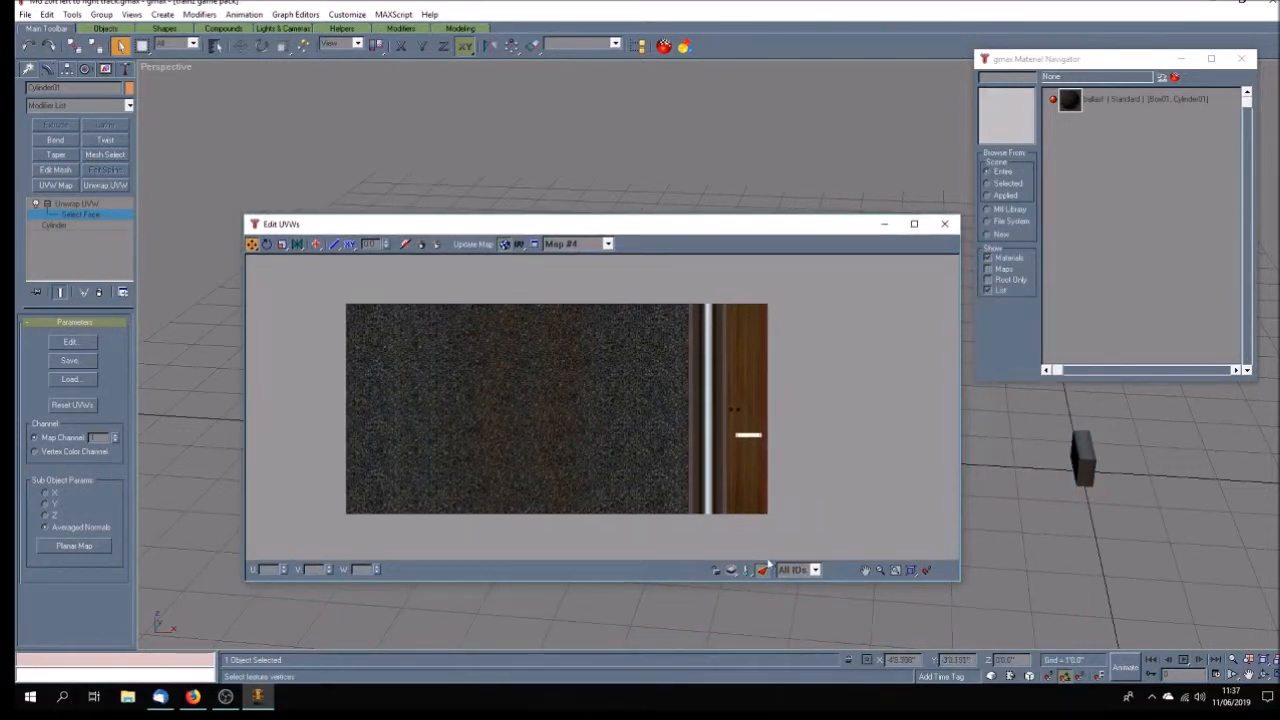
left_click(74, 546)
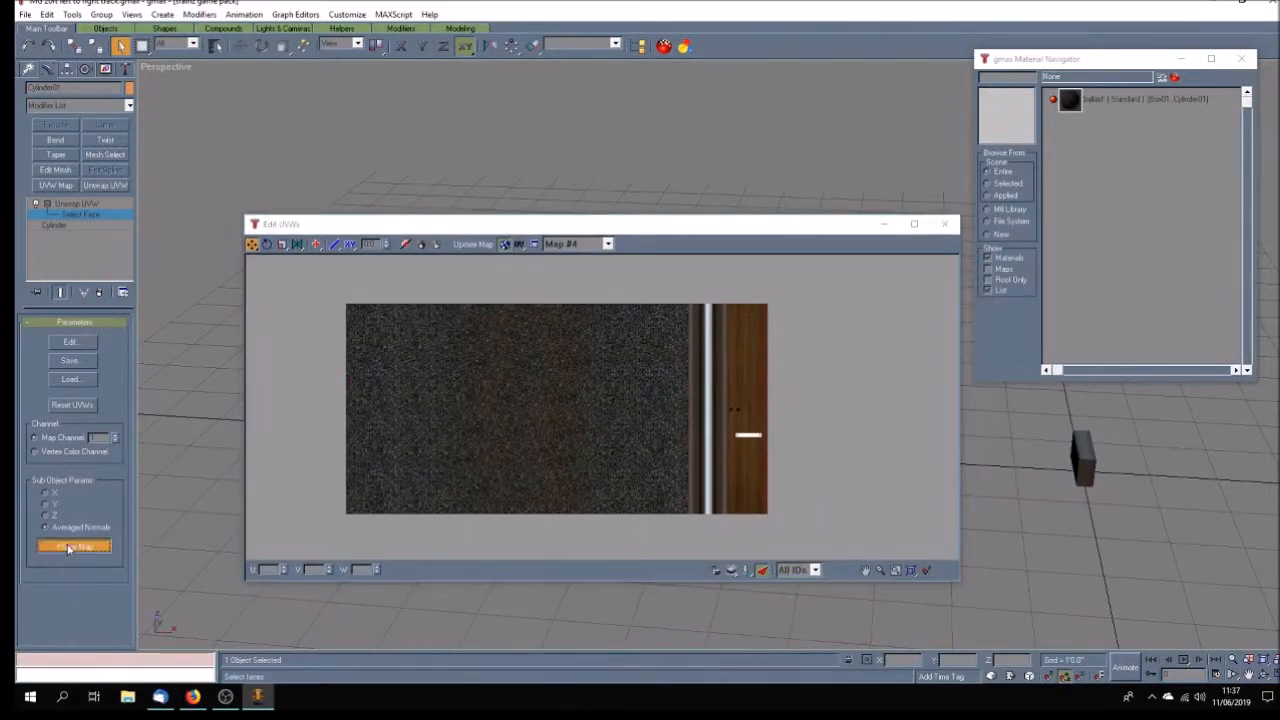
- Scale the top cap's UVs down to a small ellipse inside the ballast area and close the UVW editor
left_click(283, 245)
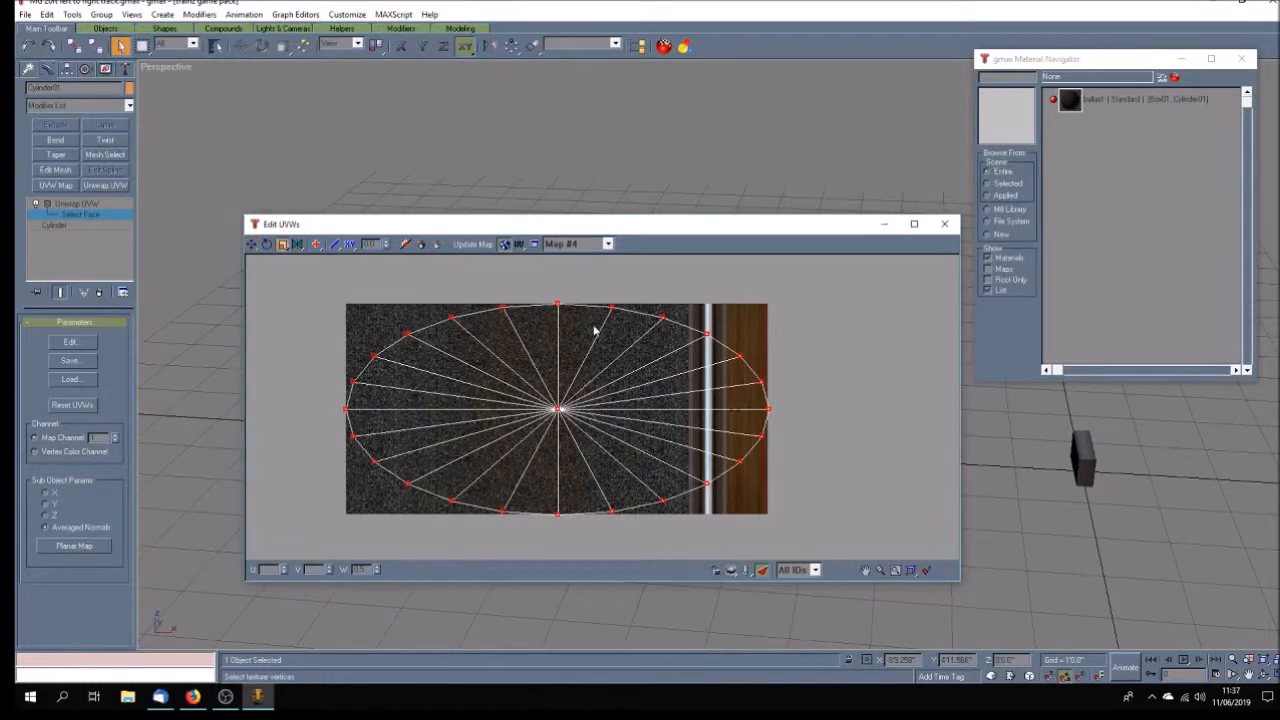
left_click_drag(501, 309, 531, 449)
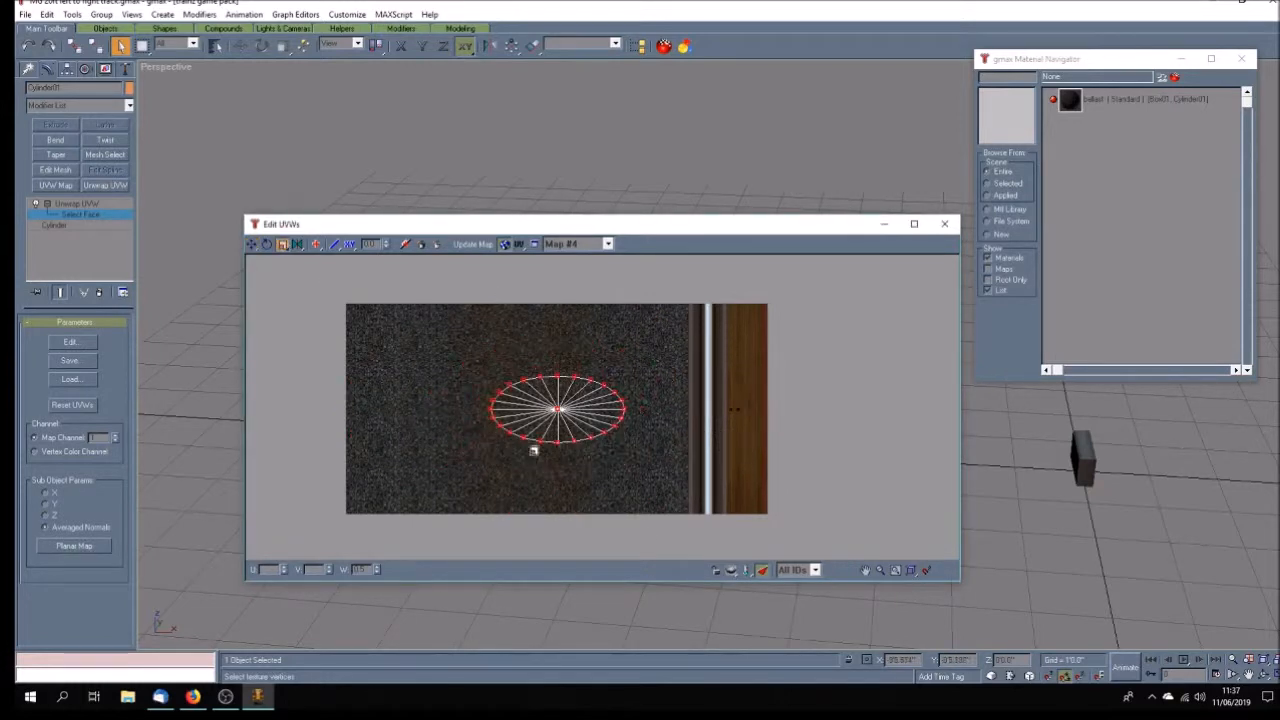
left_click(945, 225)
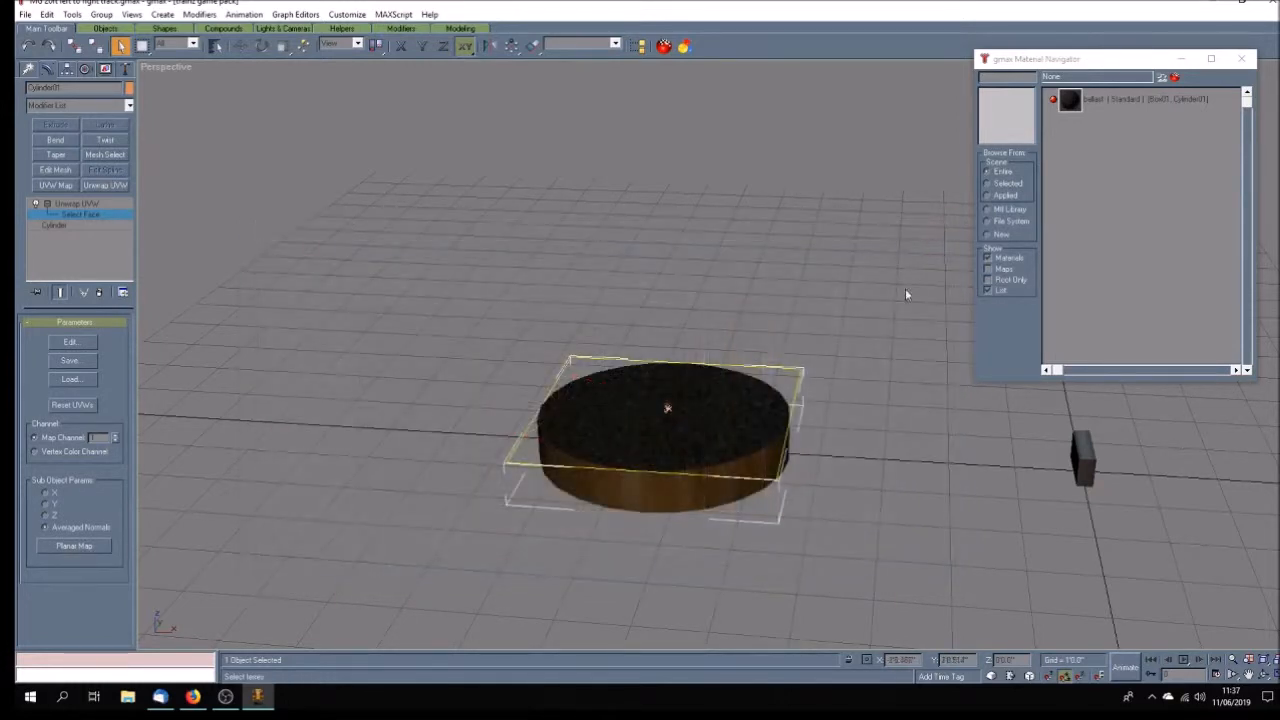
- Select the cylinder's bottom cap, open its UVWs for editing and apply an Averaged Normals planar map
left_click(1249, 676)
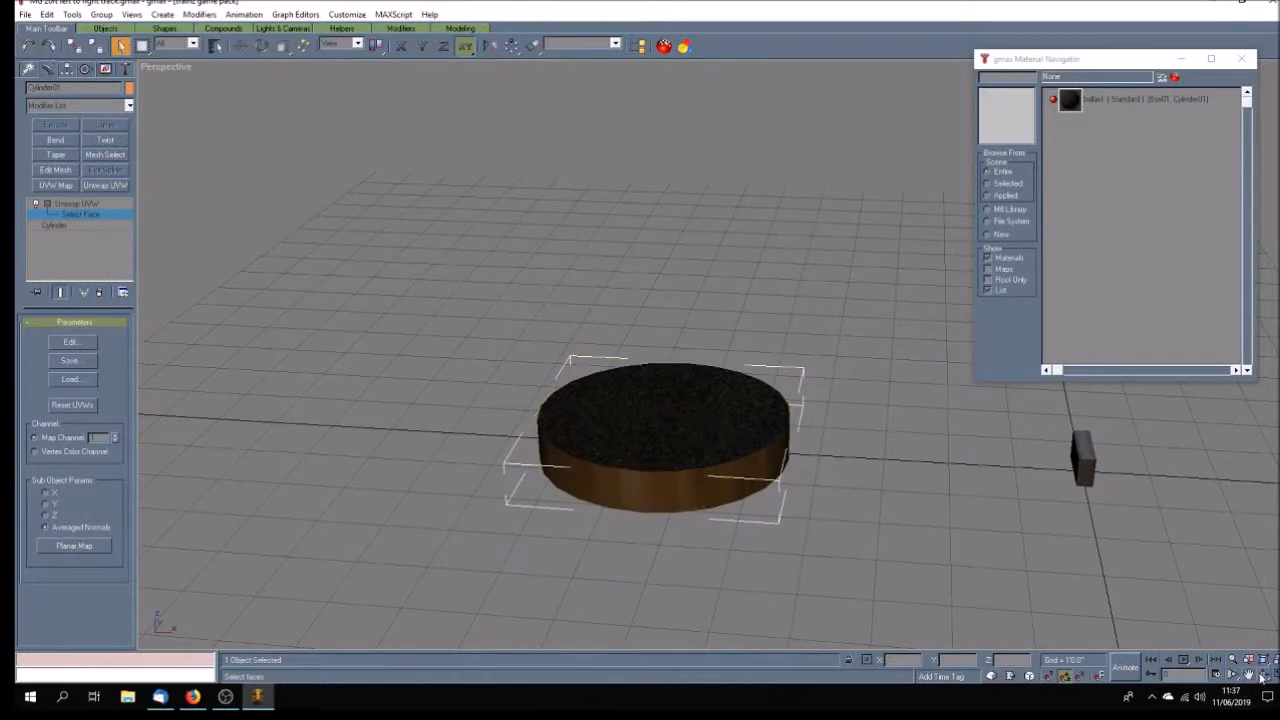
left_click_drag(777, 462, 668, 363)
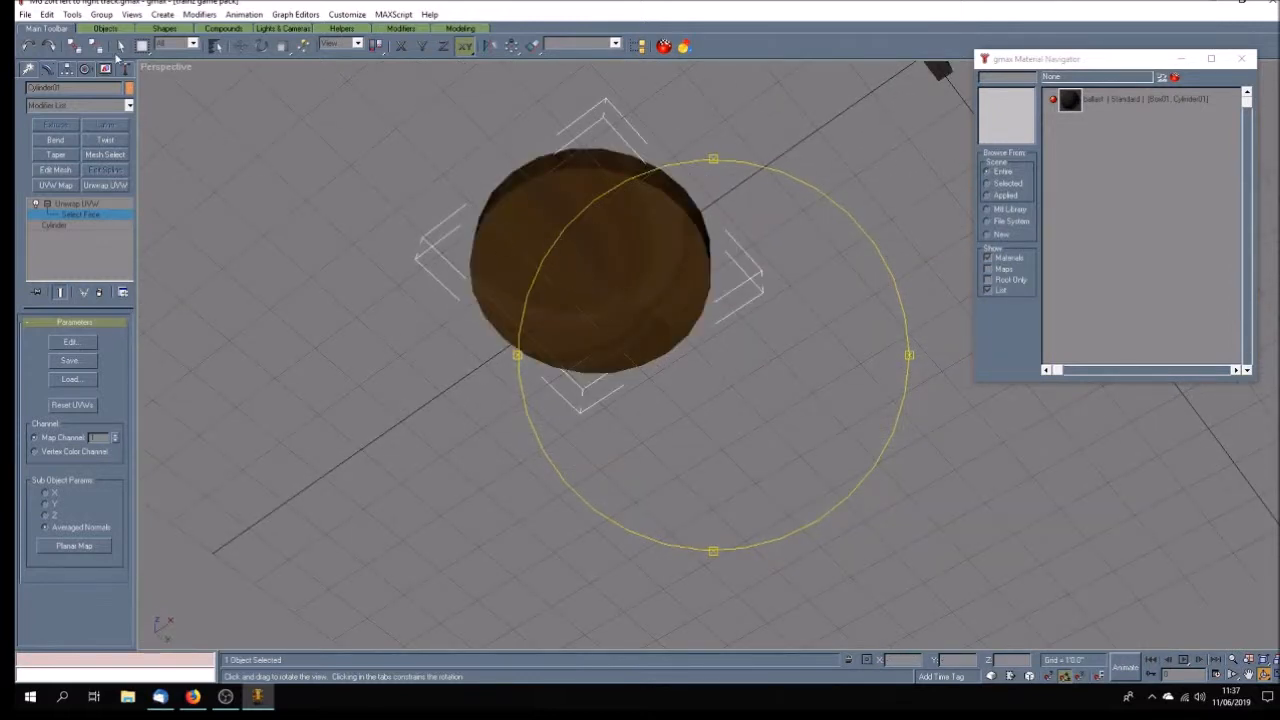
left_click(120, 45)
left_click(594, 272)
left_click(72, 342)
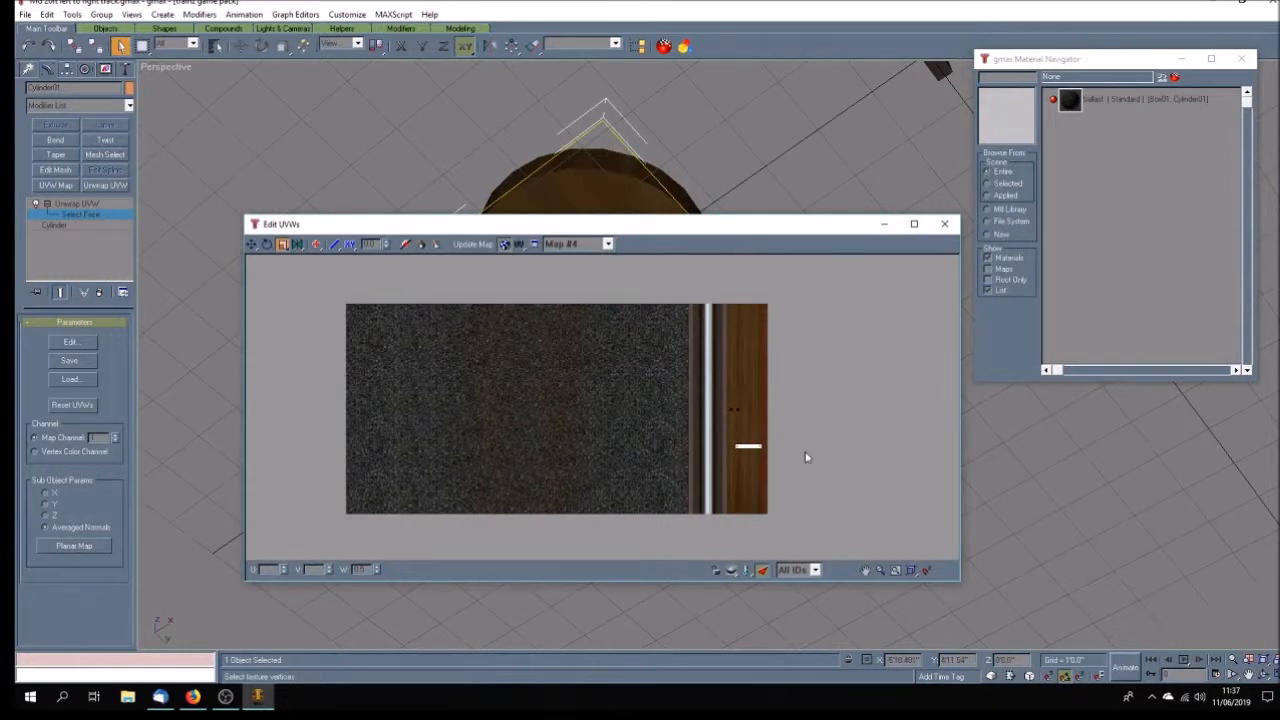
left_click(74, 546)
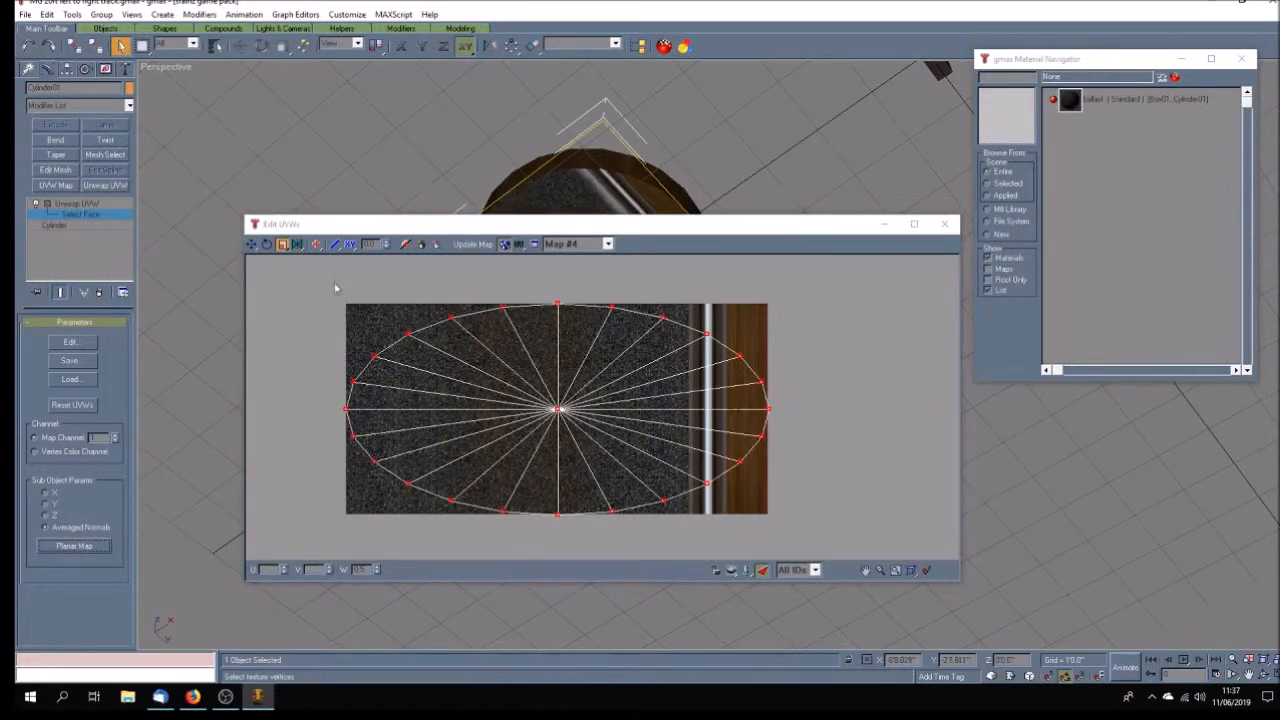
- Shrink the bottom cap's UVs, move them onto the light metal rail strip, rotate them slightly, and close the UVW editor
left_click_drag(558, 306, 614, 626)
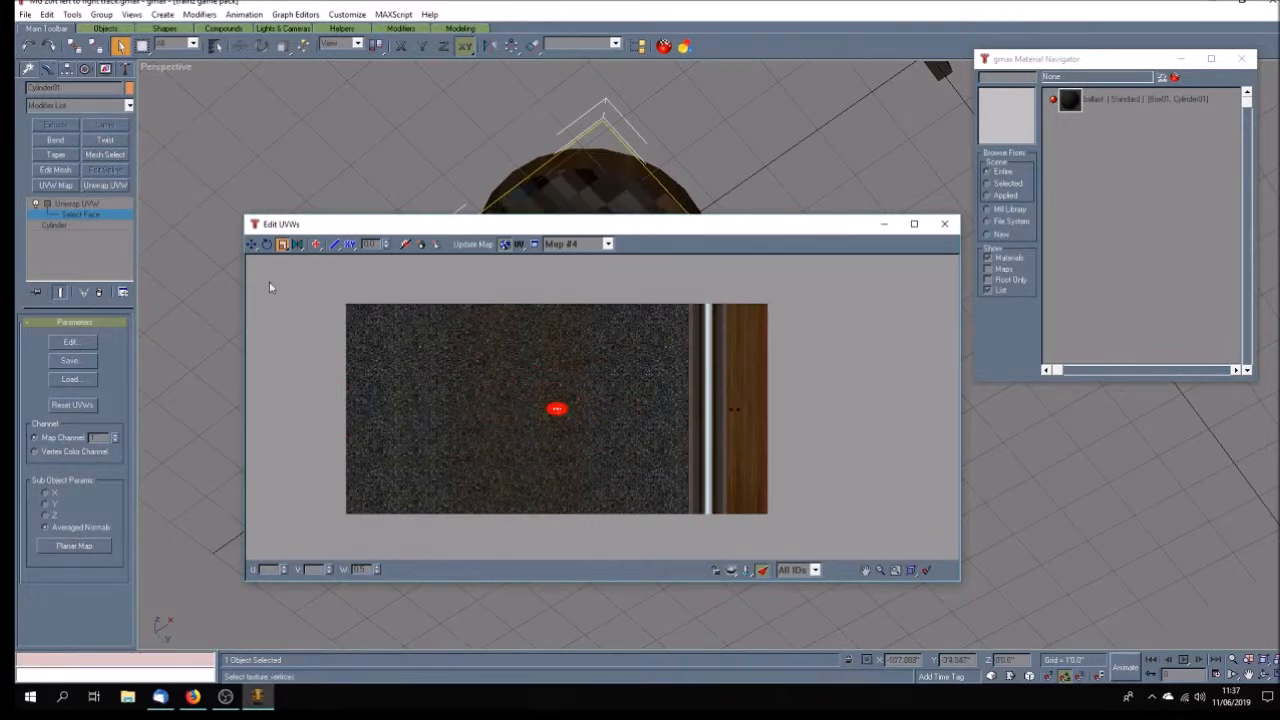
left_click(252, 244)
left_click_drag(561, 423, 713, 436)
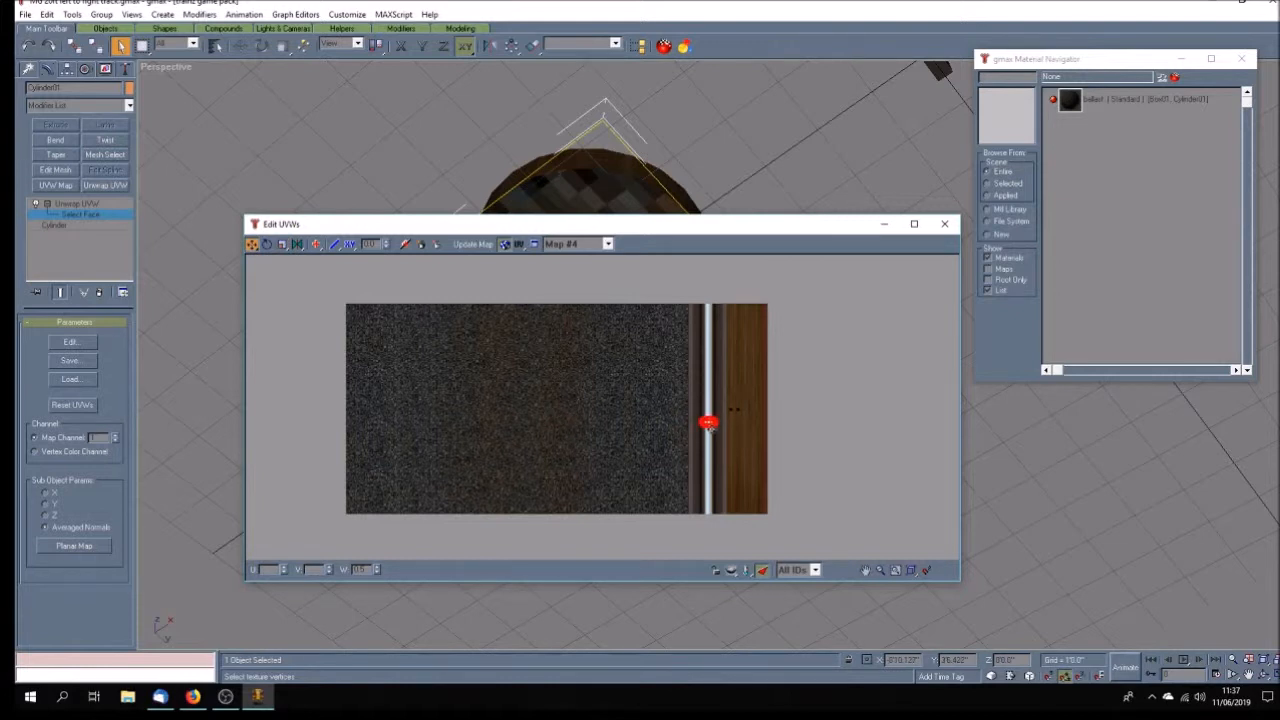
left_click(267, 244)
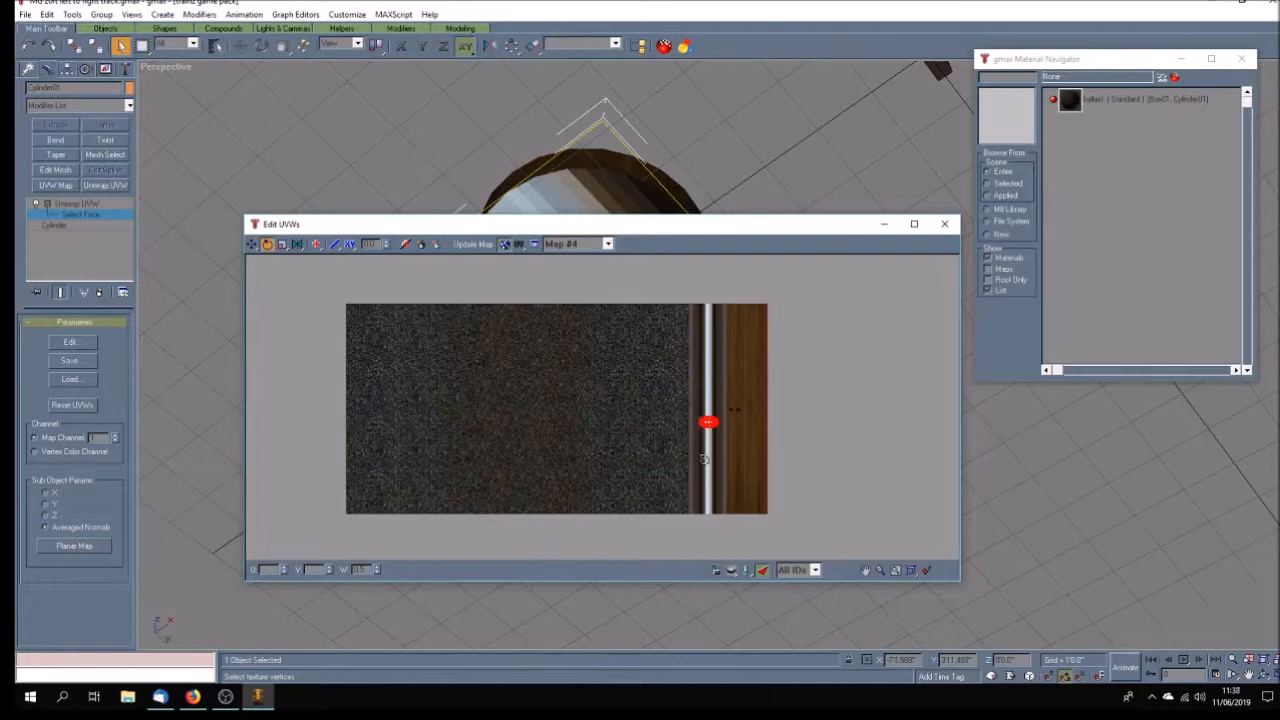
left_click_drag(713, 532, 703, 472)
mouse_move(617, 234)
left_mouse_down()
mouse_move(618, 376)
mouse_move(622, 255)
left_mouse_up()
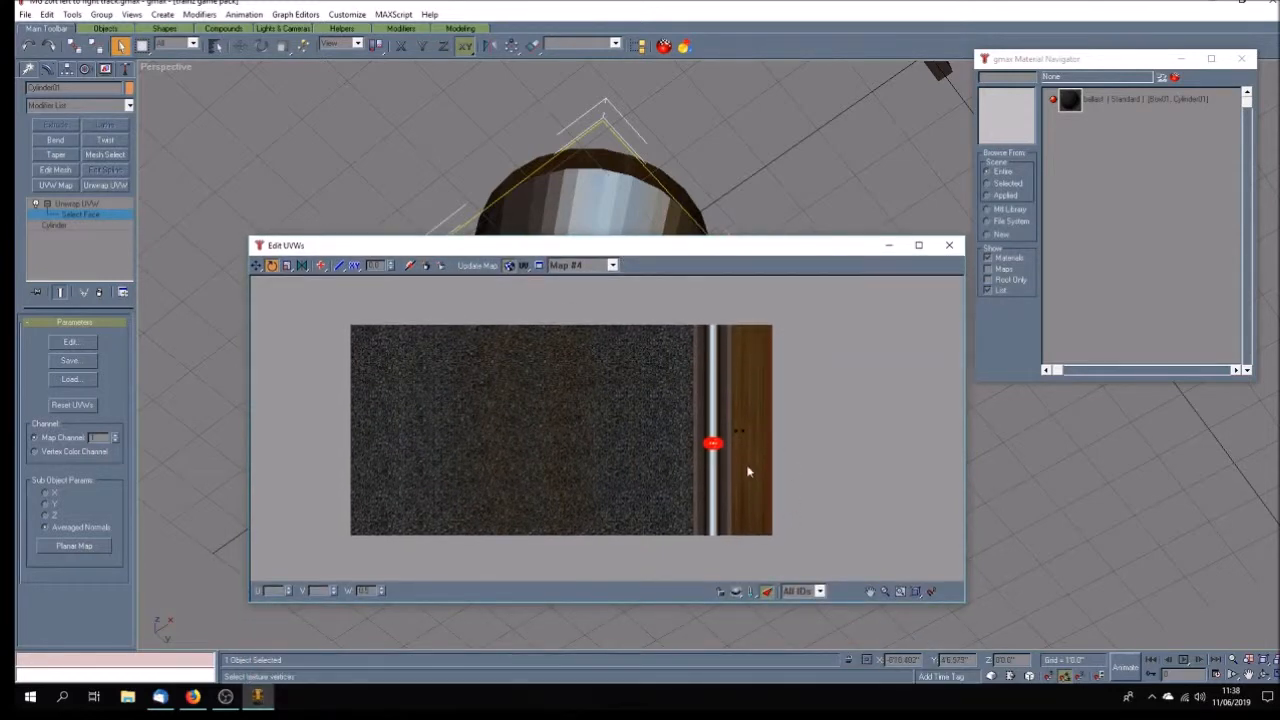
left_click(949, 245)
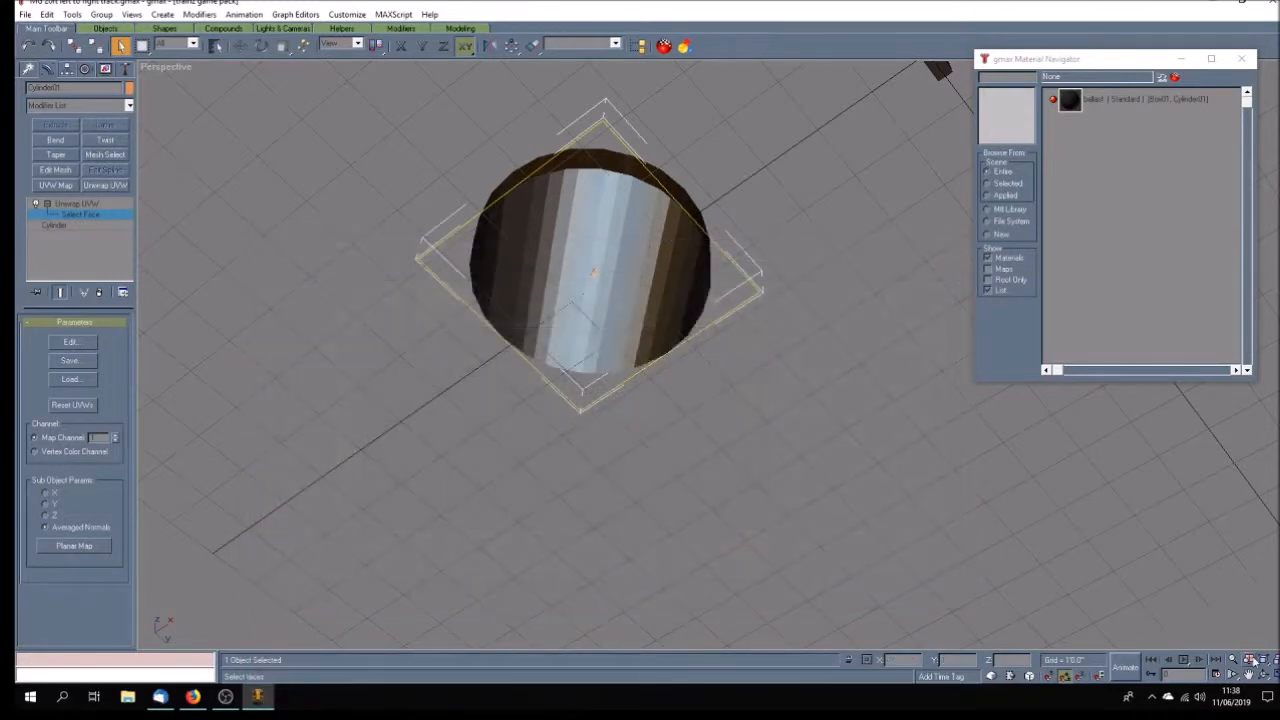
- Leave the Select Face level of the Unwrap UVW modifier and deselect the cylinder
left_click(1265, 674)
left_click_drag(675, 382, 714, 468)
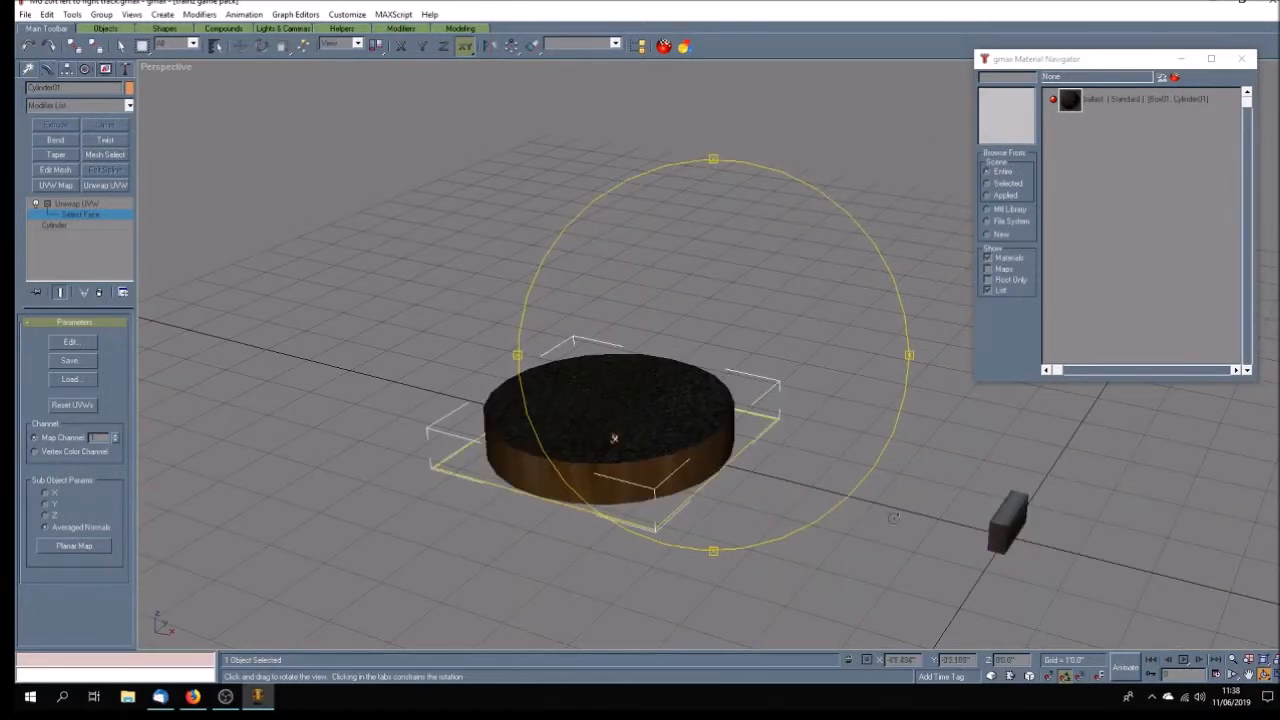
left_click(74, 204)
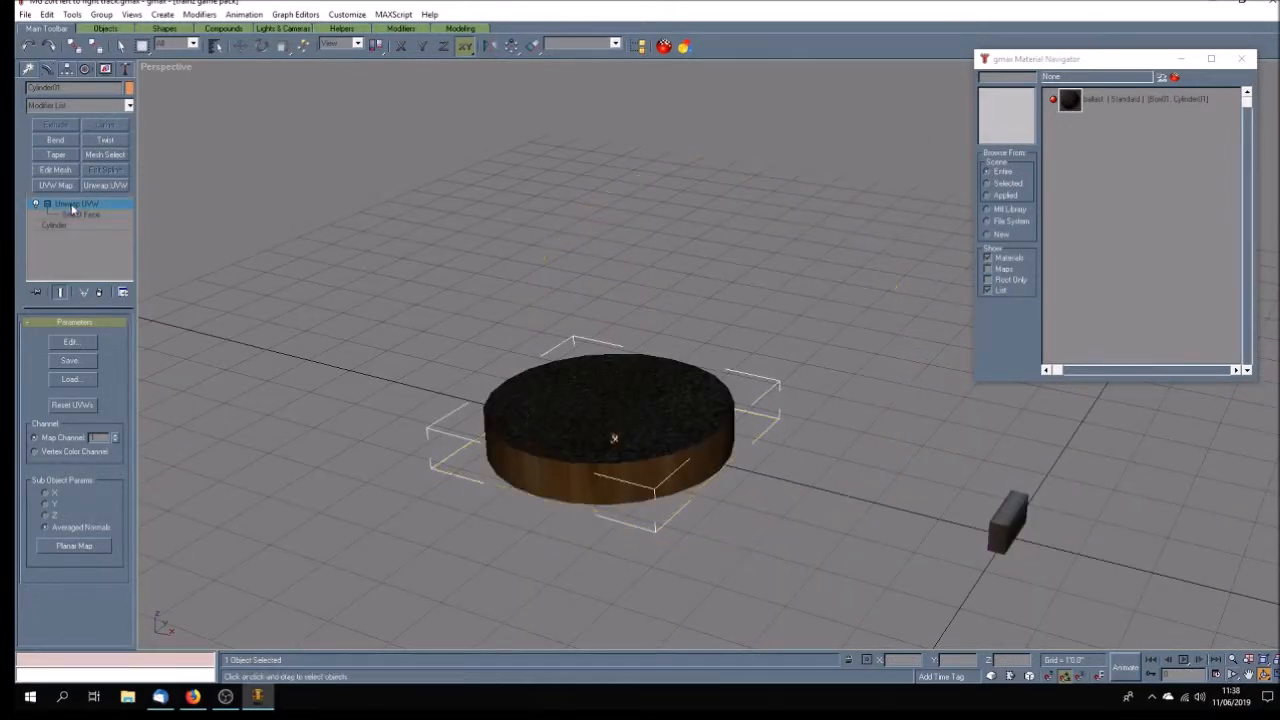
left_click(878, 546)
- Create a large box behind and a smaller box in front, between the cylinder and the small textured box
left_click(1248, 675)
left_click_drag(966, 537, 840, 474)
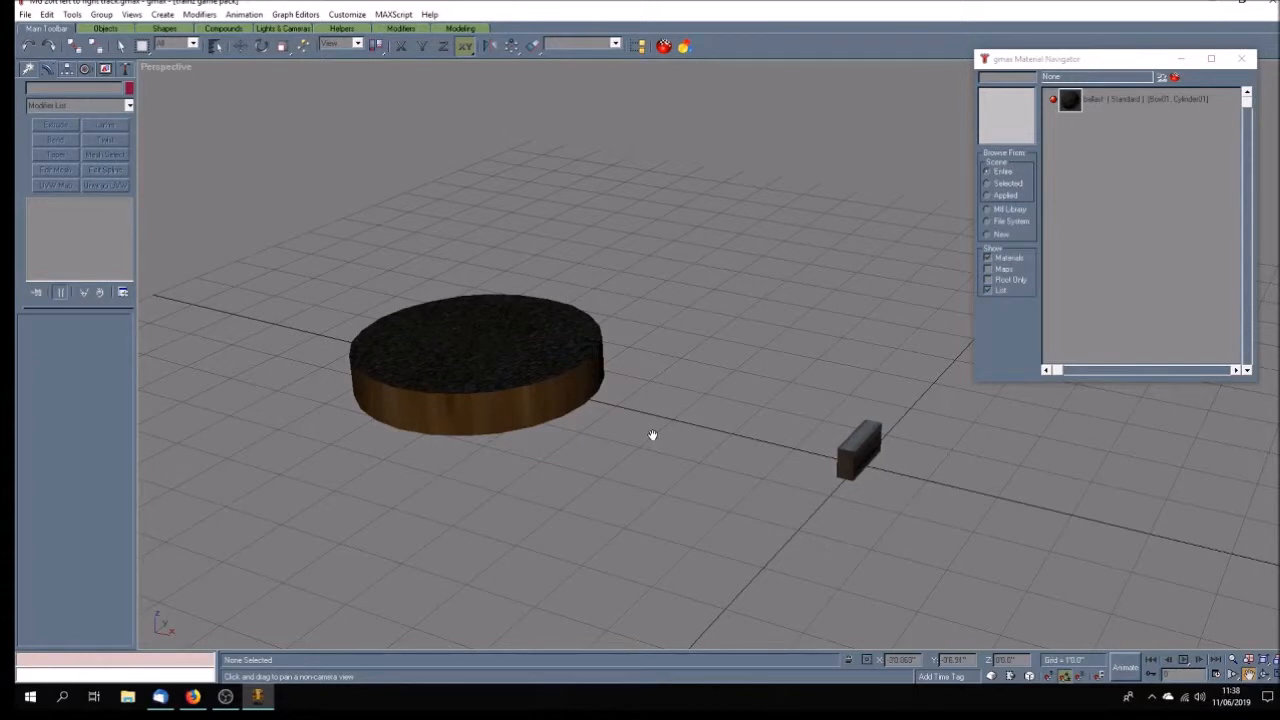
scroll(652, 436, "down", 4)
scroll(652, 436, "up", 5)
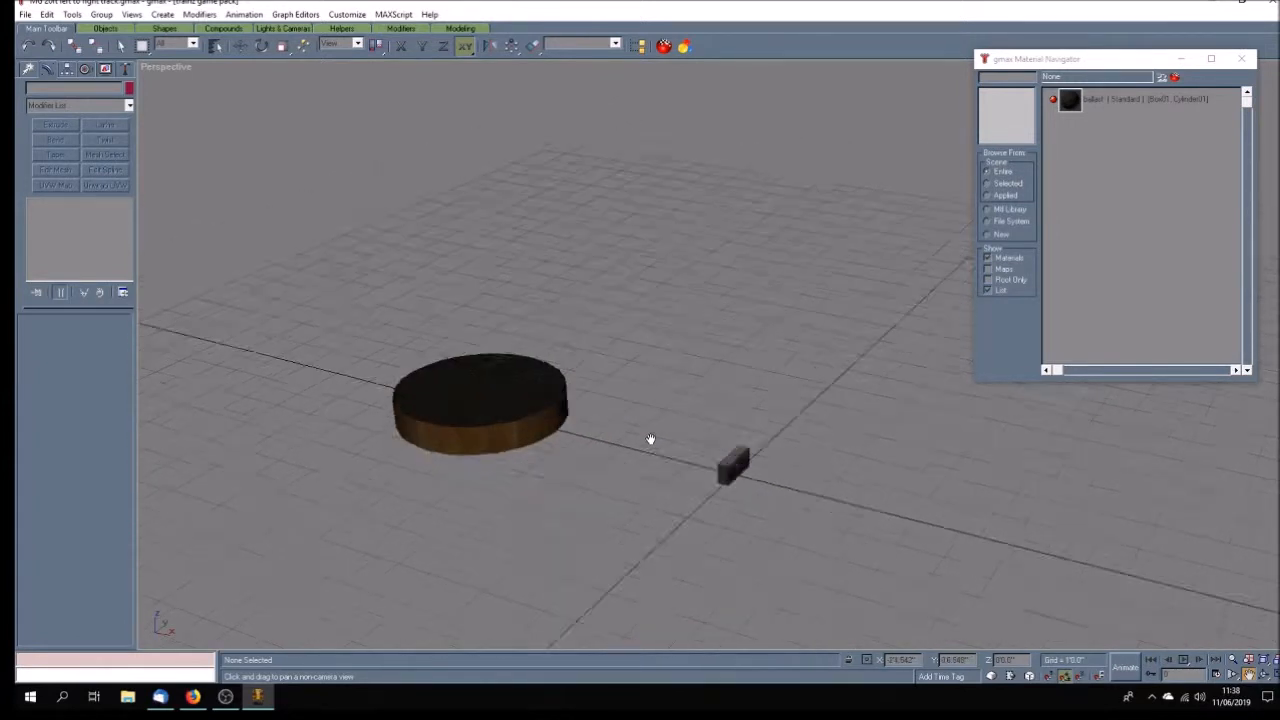
left_click_drag(630, 440, 663, 423)
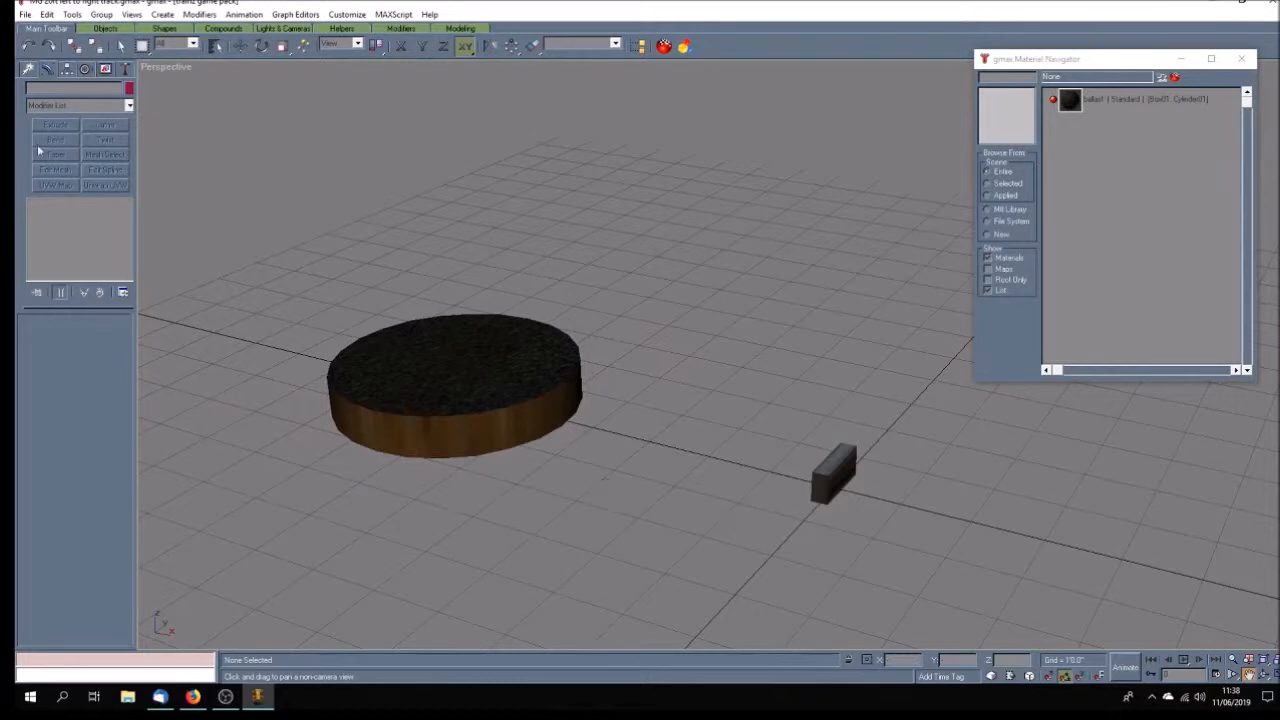
left_click(25, 71)
left_click(48, 155)
left_click_drag(694, 325, 752, 427)
left_click(741, 343)
mouse_move(570, 522)
left_mouse_down()
mouse_move(663, 503)
mouse_move(706, 452)
left_mouse_up()
left_click(703, 384)
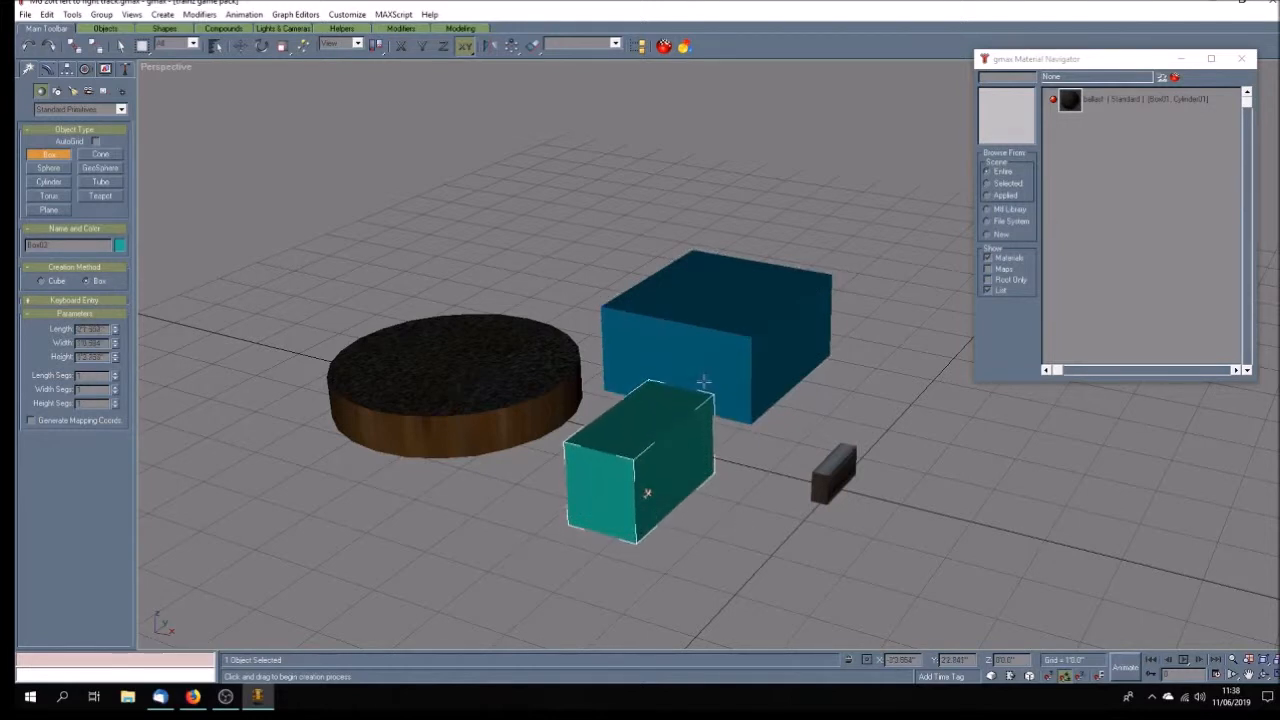
- Change the smaller new box's object color to yellow-green
left_click(119, 246)
left_click(593, 308)
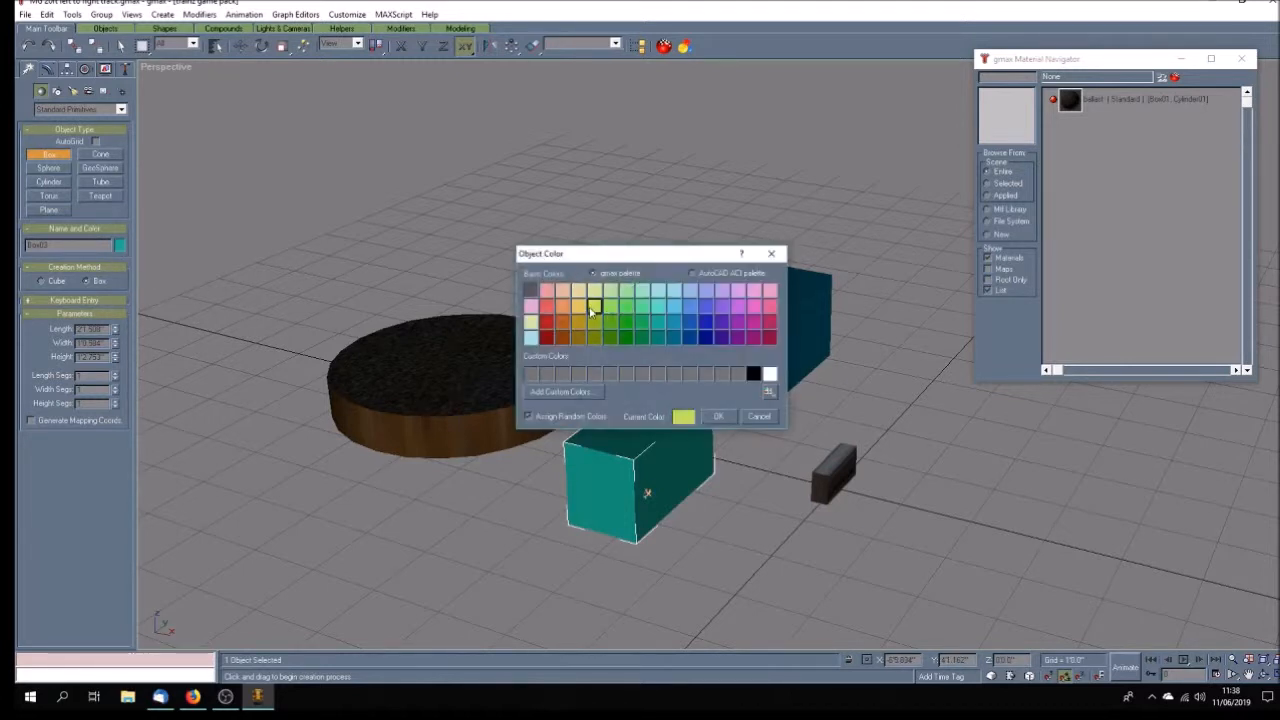
left_click(718, 416)
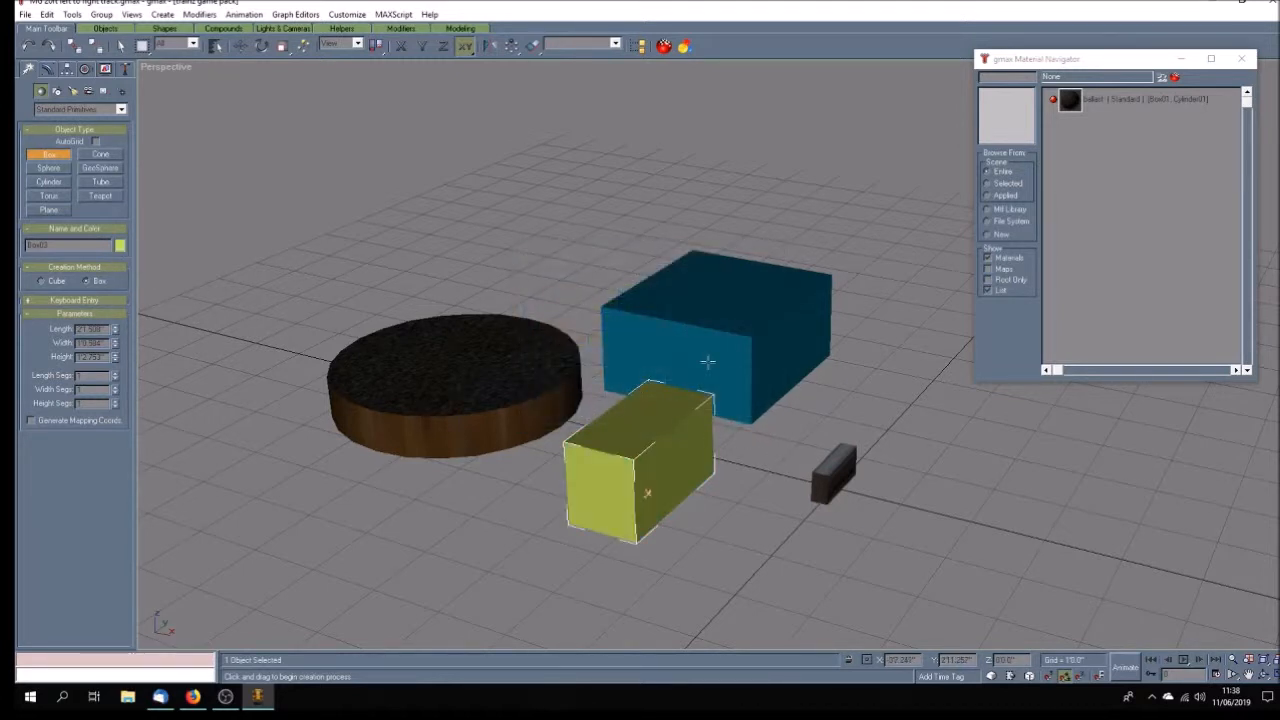
- Select the larger new box, change its object color to dark blue, and deselect it
left_click(121, 46)
left_click(727, 355)
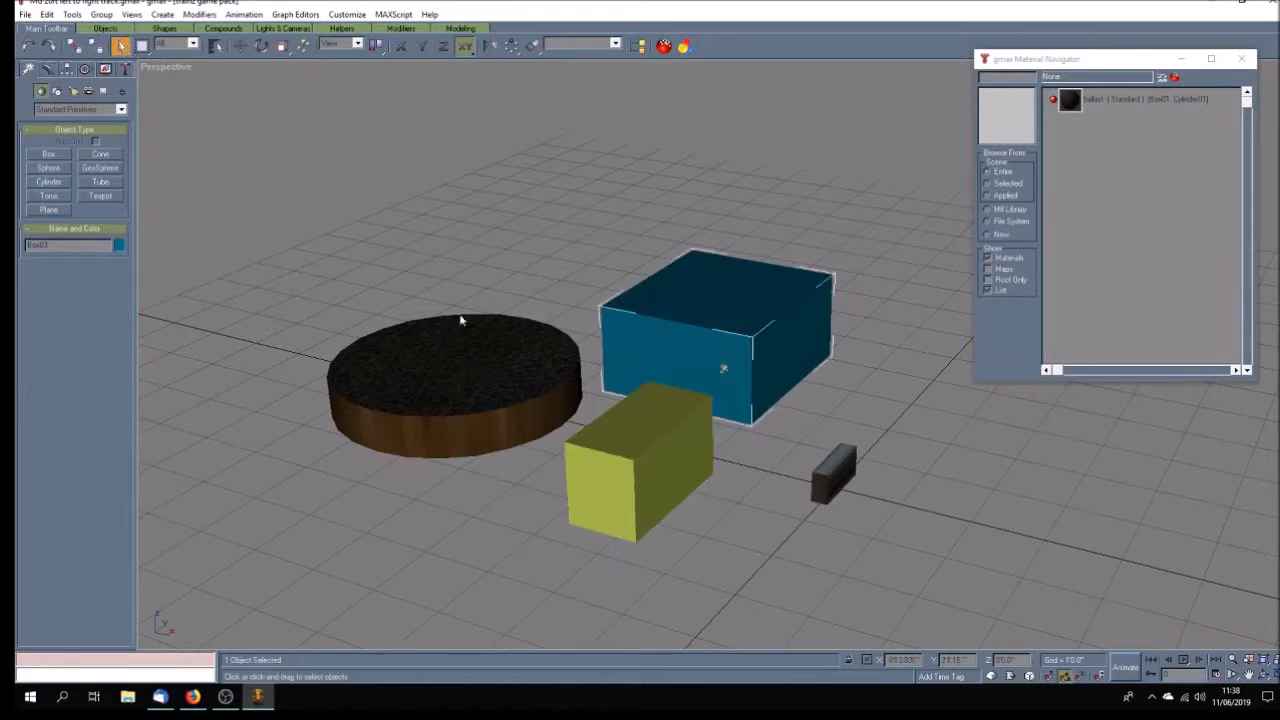
left_click(119, 246)
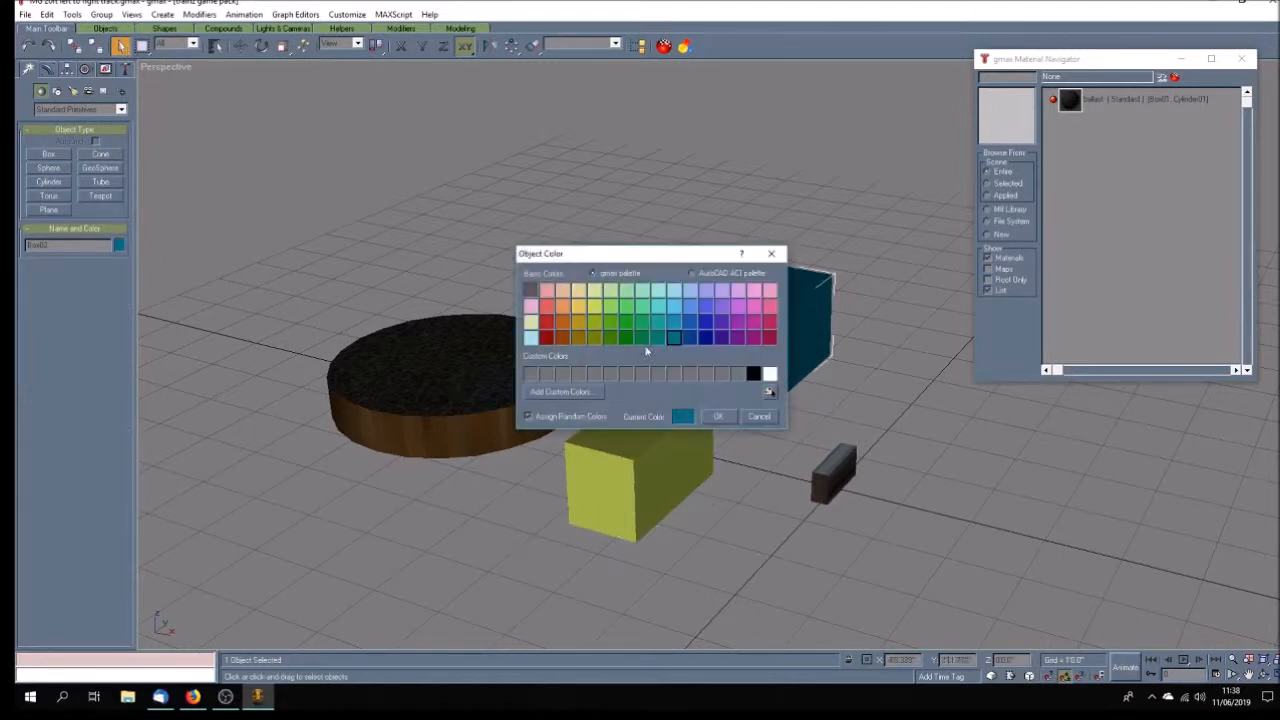
left_click(706, 337)
left_click(718, 417)
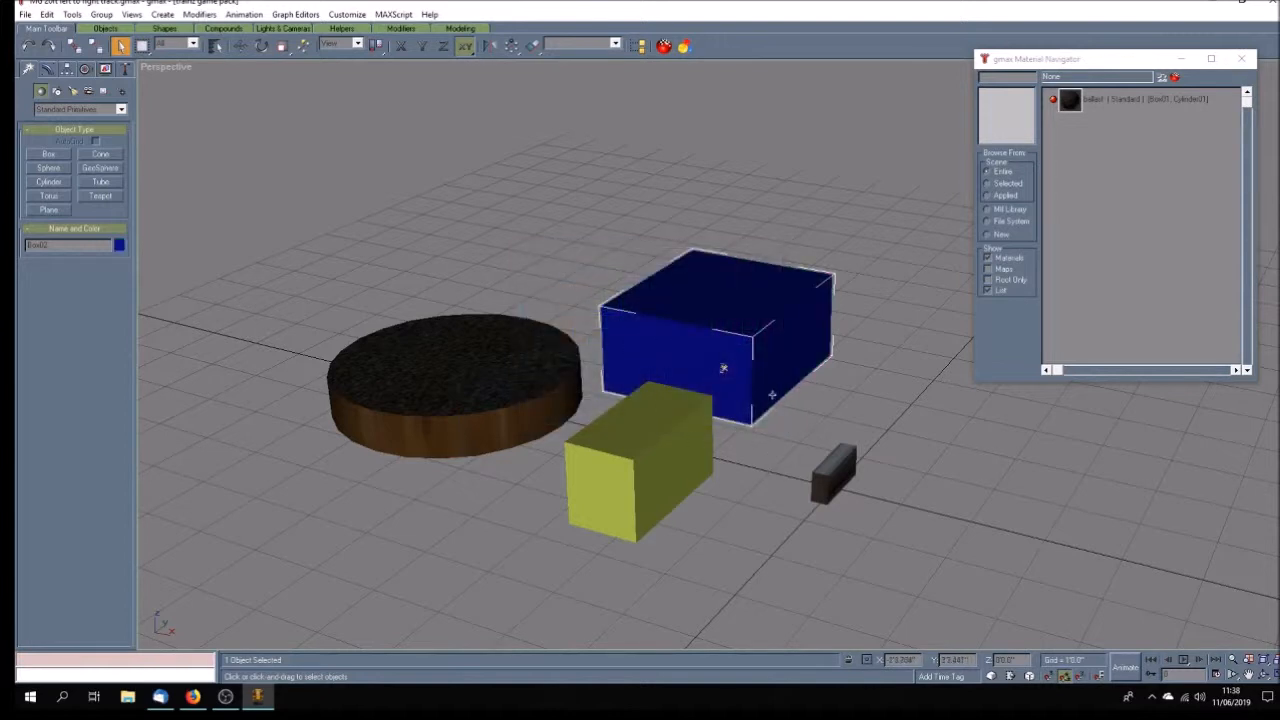
left_click(769, 472)
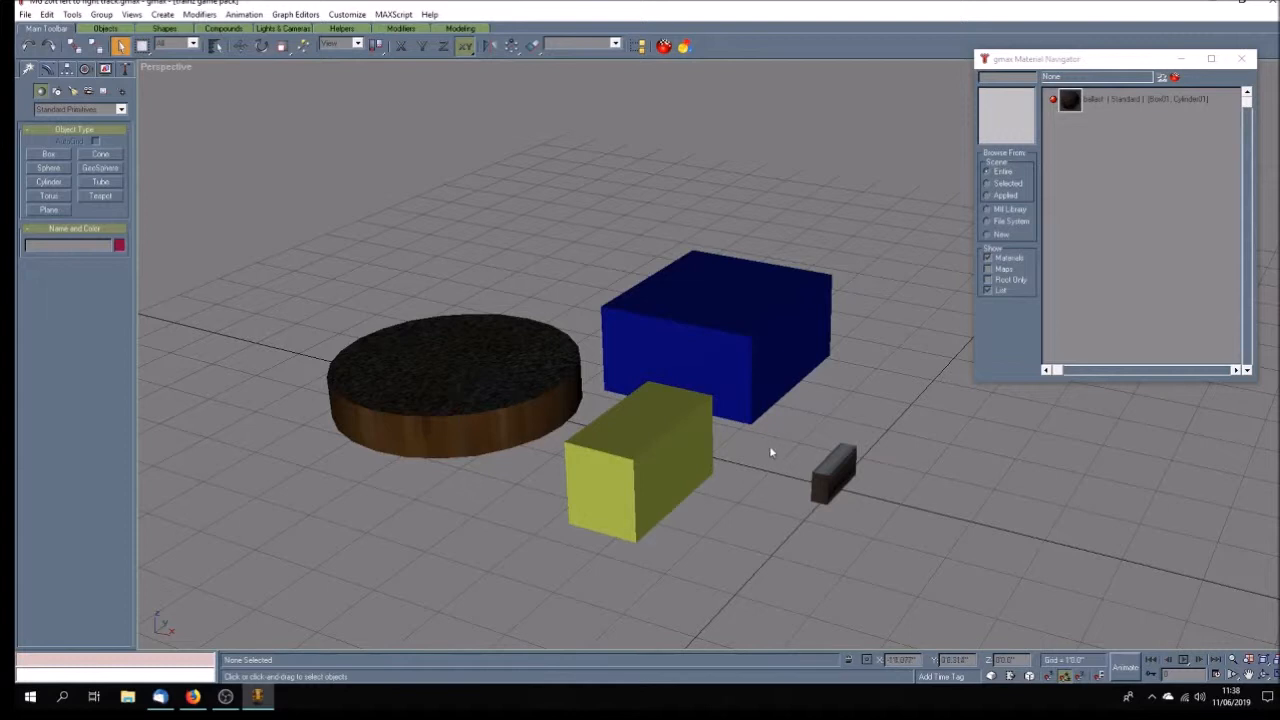
left_click(1263, 675)
mouse_move(735, 590)
left_mouse_down()
mouse_move(811, 412)
mouse_move(668, 400)
mouse_move(762, 402)
mouse_move(740, 411)
mouse_move(760, 412)
mouse_move(785, 445)
mouse_move(757, 450)
mouse_move(787, 445)
mouse_move(667, 446)
mouse_move(723, 451)
mouse_move(674, 443)
mouse_move(663, 346)
mouse_move(685, 376)
mouse_move(727, 384)
mouse_move(748, 408)
mouse_move(690, 424)
mouse_move(706, 434)
mouse_move(650, 426)
mouse_move(729, 430)
left_mouse_up()
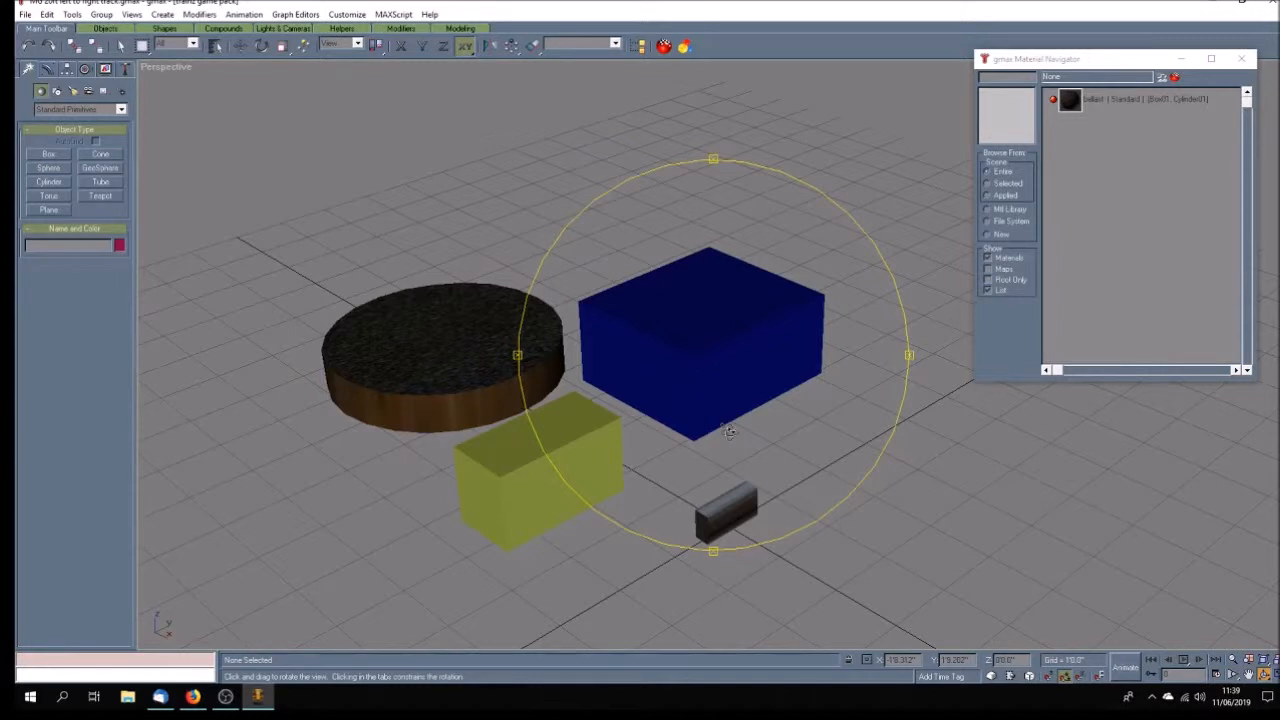
left_click_drag(729, 430, 750, 433)
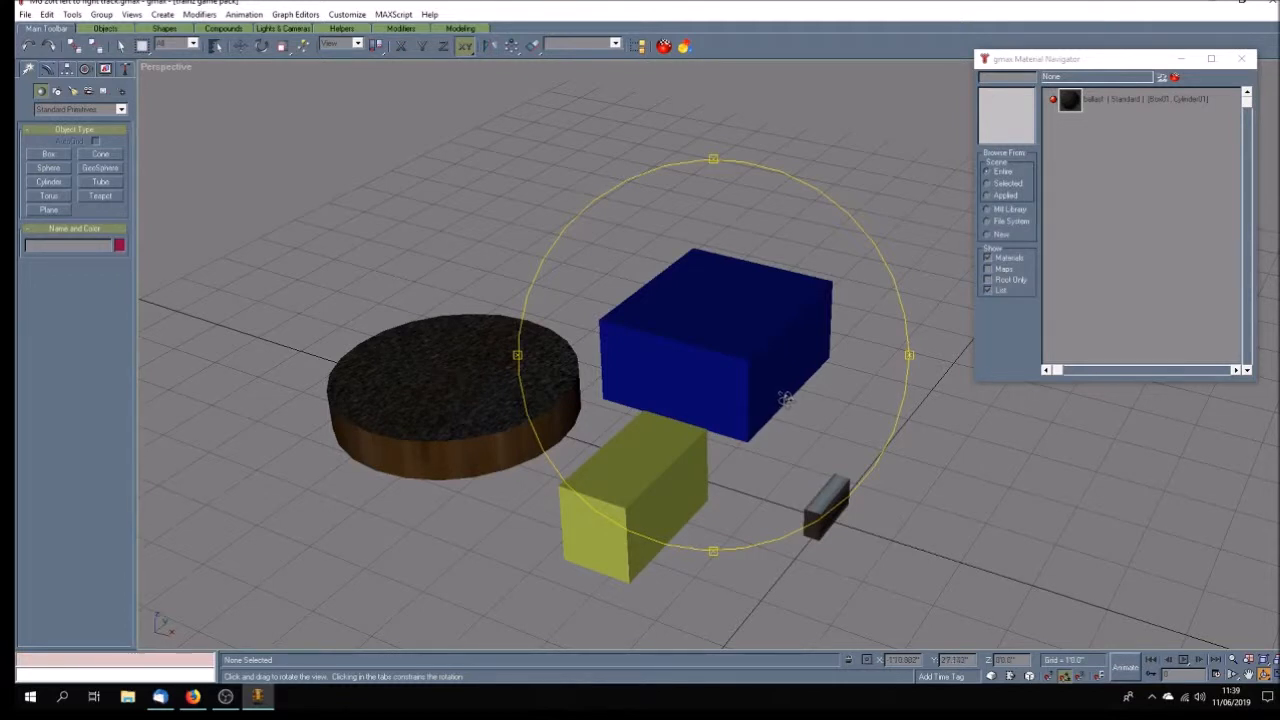
left_click_drag(771, 397, 802, 385)
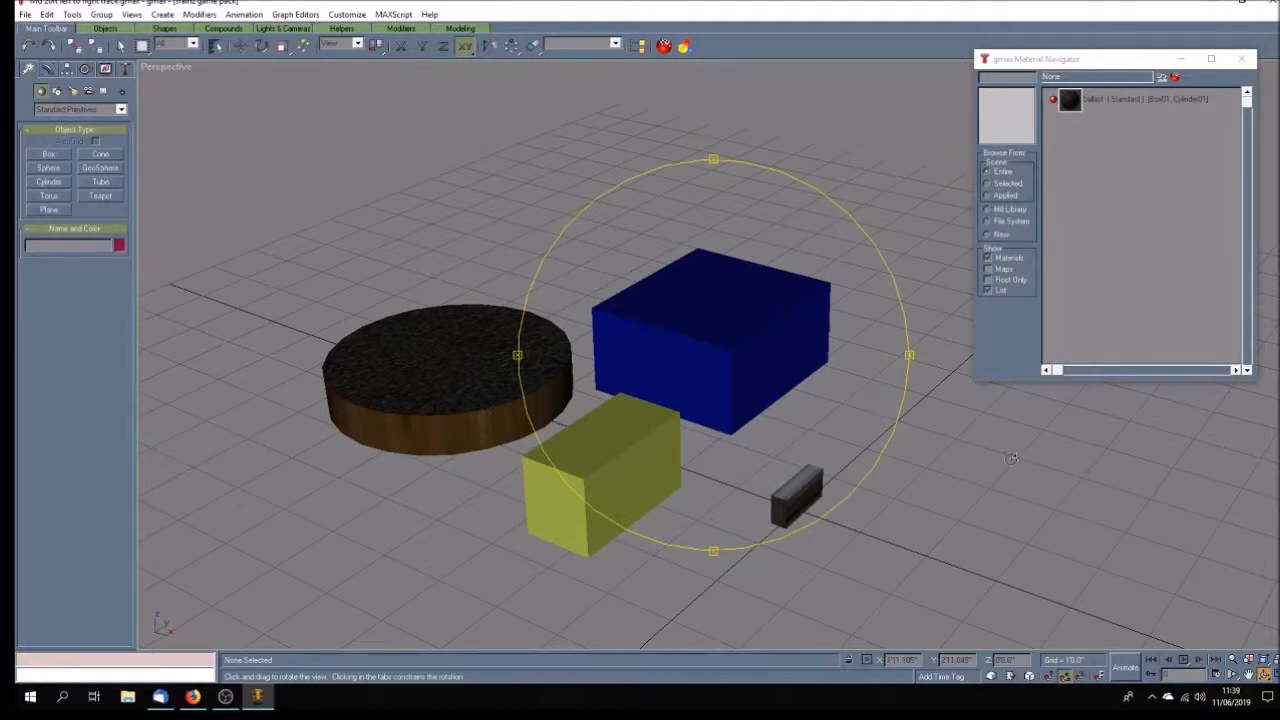
left_click_drag(845, 413, 748, 418)
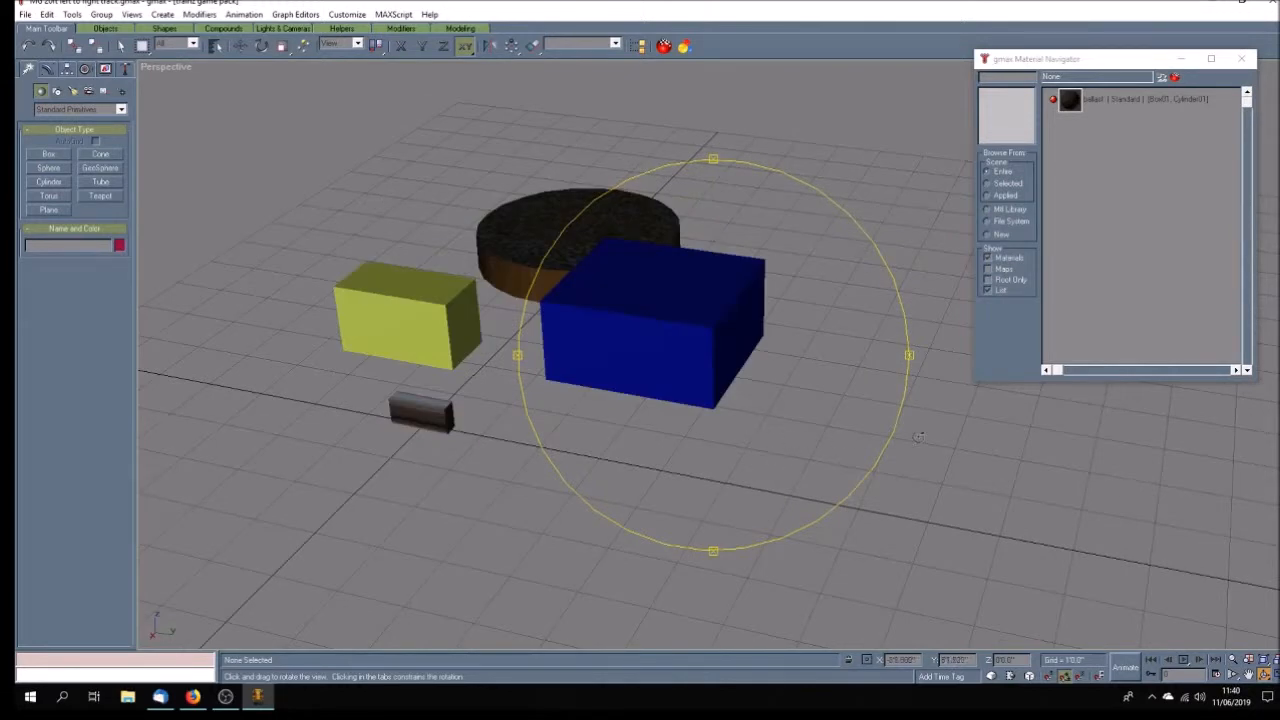
left_click_drag(792, 434, 805, 428)
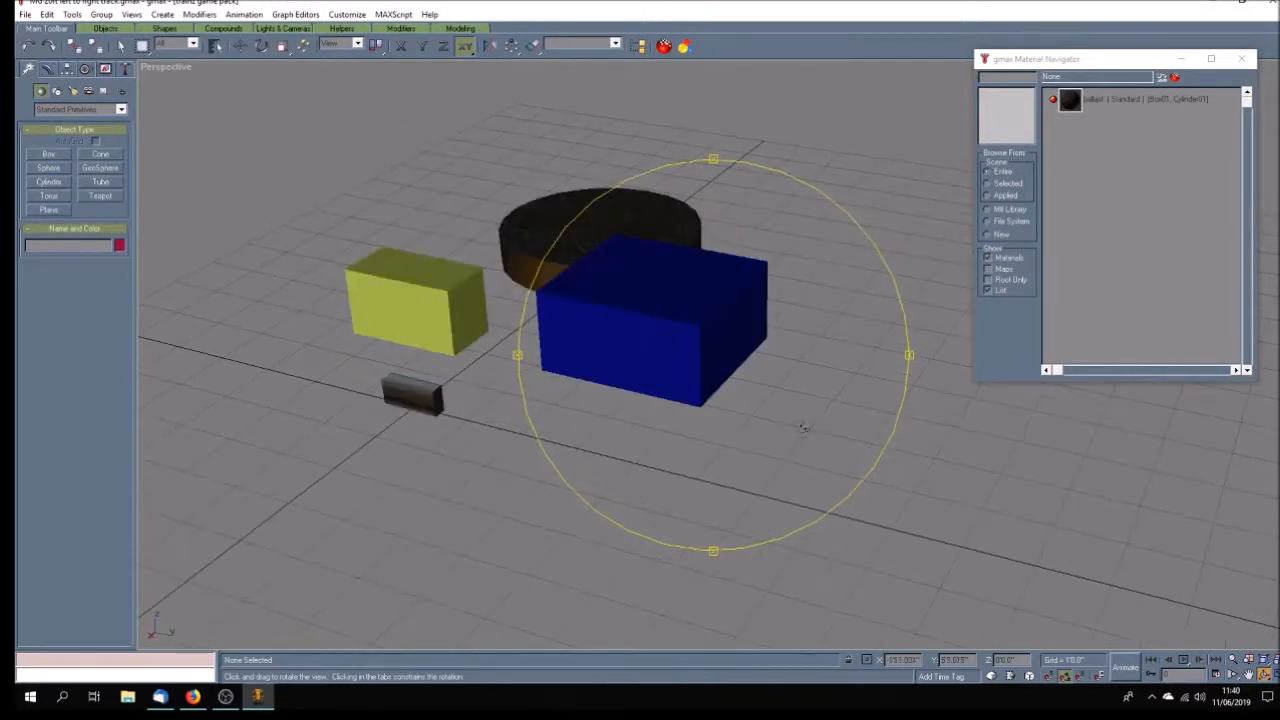